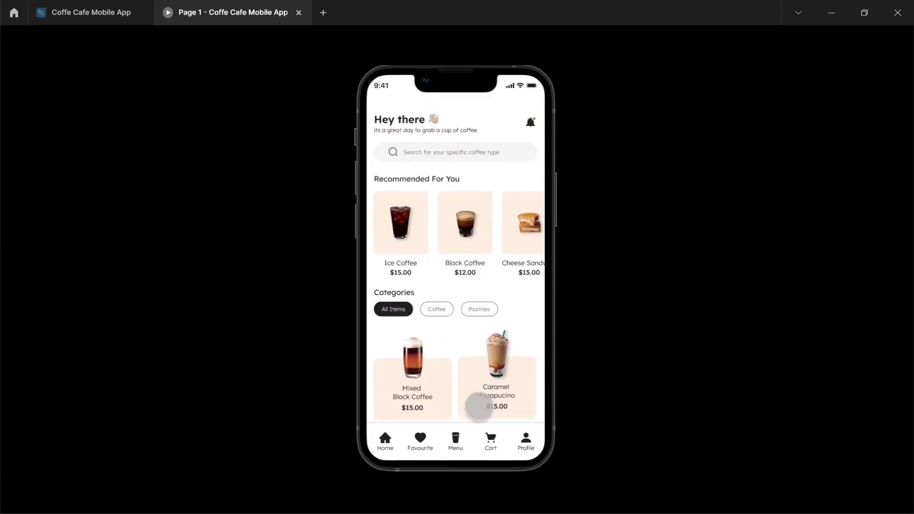
Restart the prototype and walk through the onboarding, Sign In and Sign Up screens to the home screen.
drag(512, 222, 569, 195)
key(r)
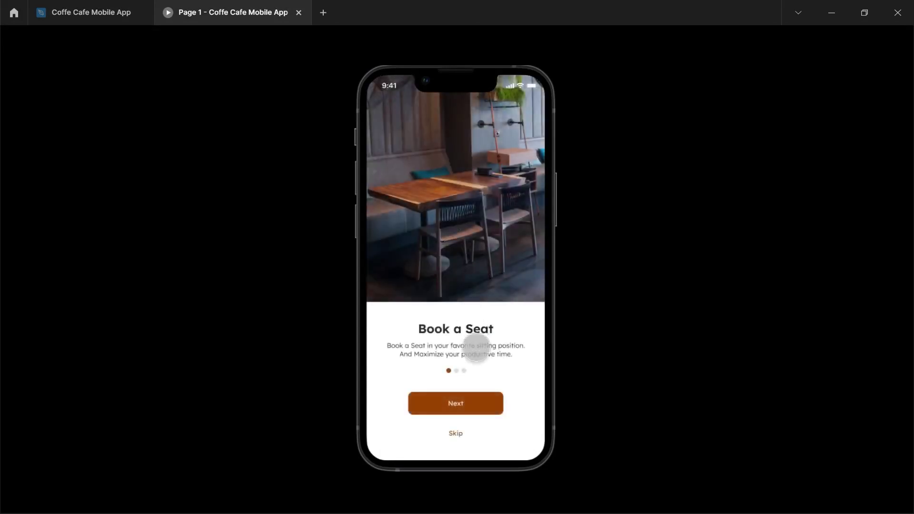
click(475, 403)
click(476, 402)
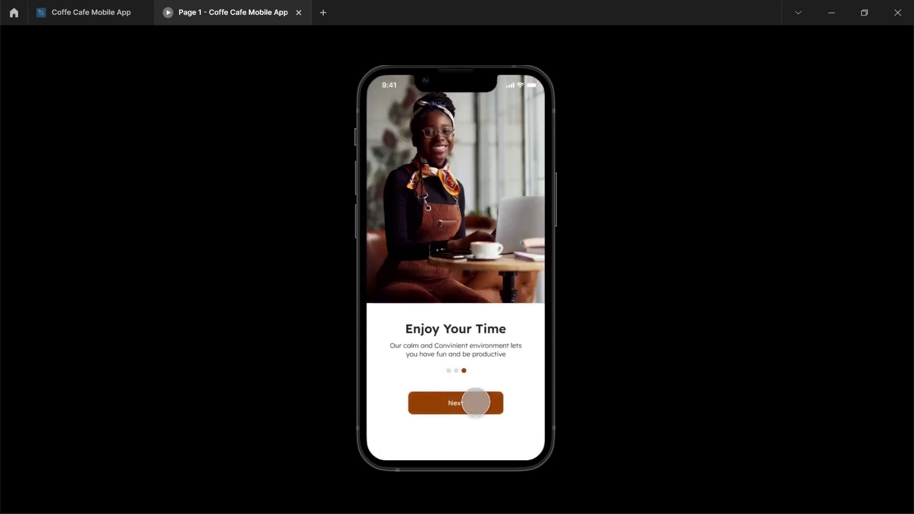
click(476, 403)
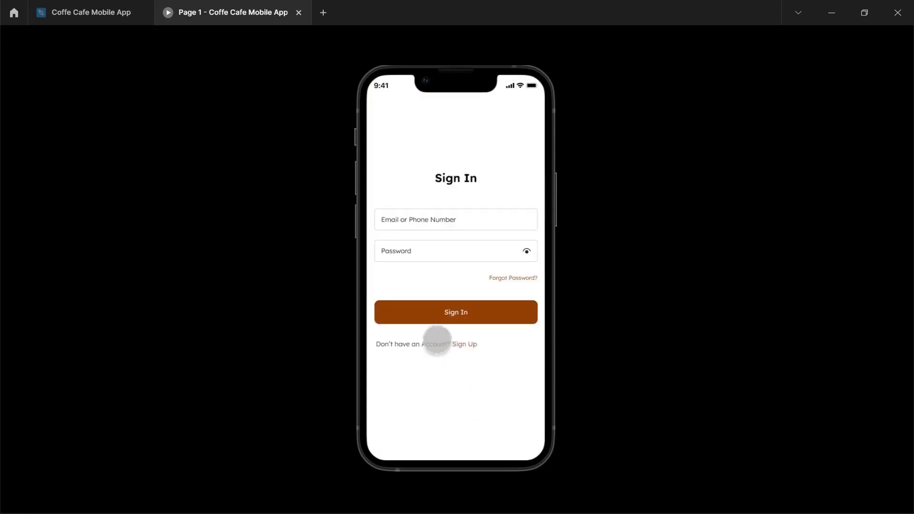
click(431, 343)
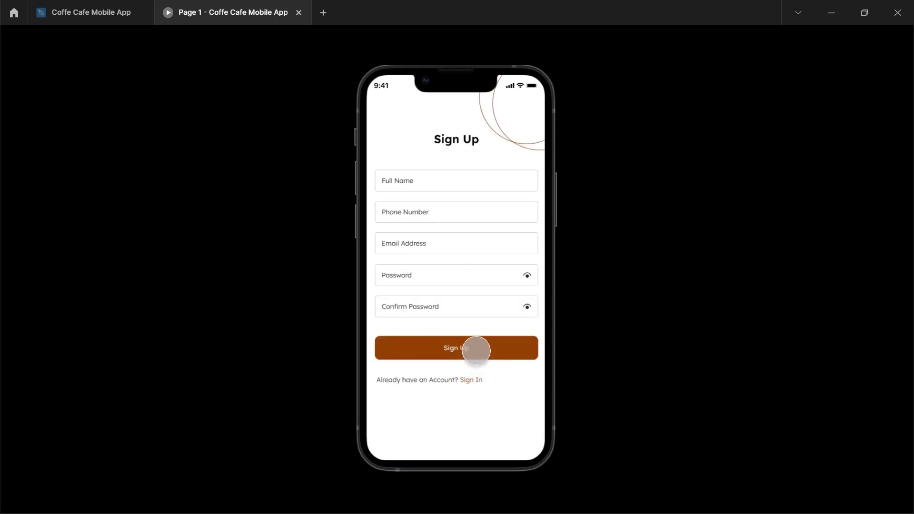
click(470, 347)
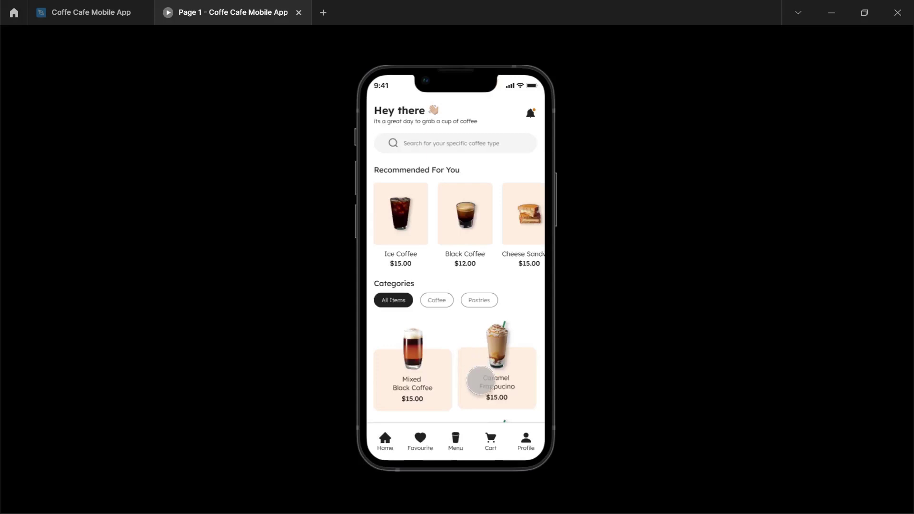
Test the home screen's scrolling in the prototype, including the Recommended For You row and the category items.
drag(481, 381, 479, 407)
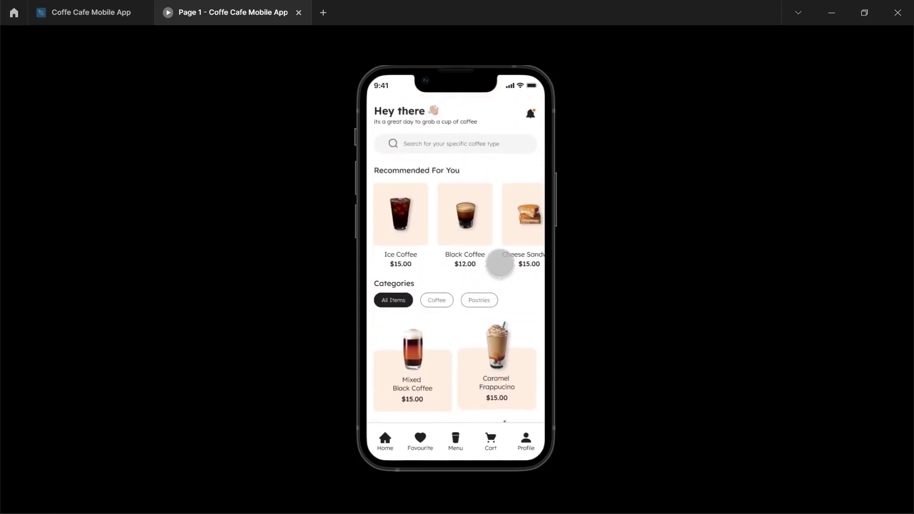
drag(510, 220, 570, 195)
drag(496, 219, 538, 265)
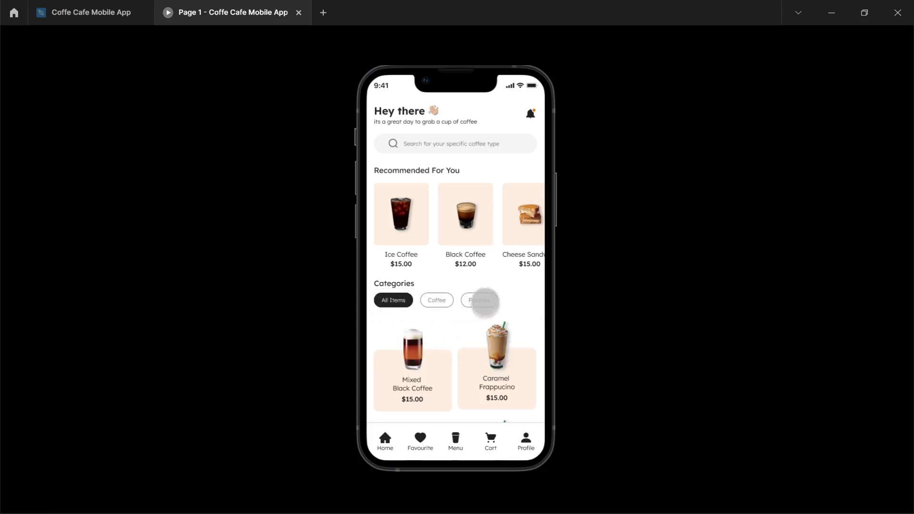
drag(486, 384, 489, 445)
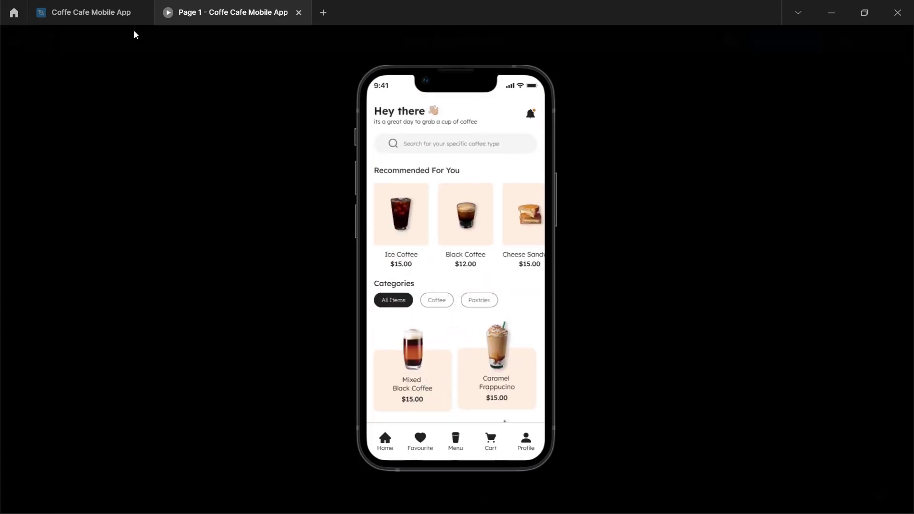
Return to the Coffe Cafe Mobile App design file and review its app screens, colour swatches and components.
click(109, 13)
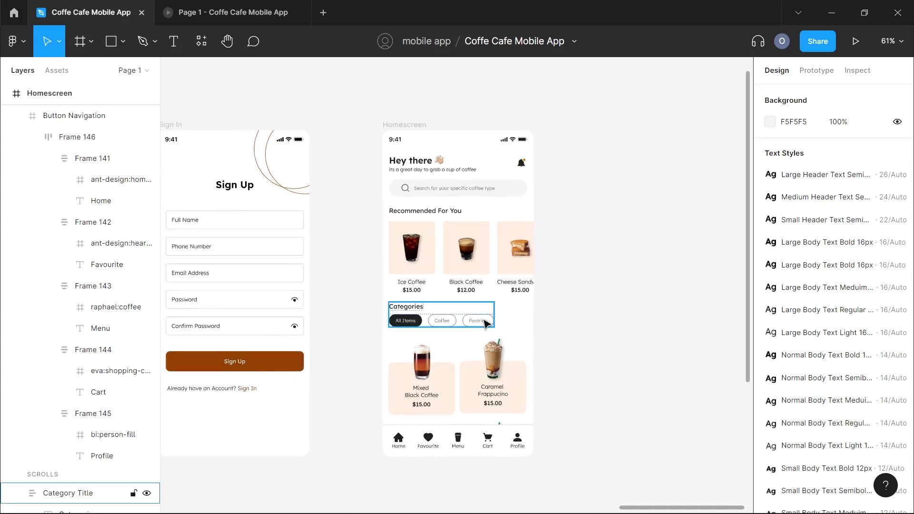
scroll(481, 324, up, 3)
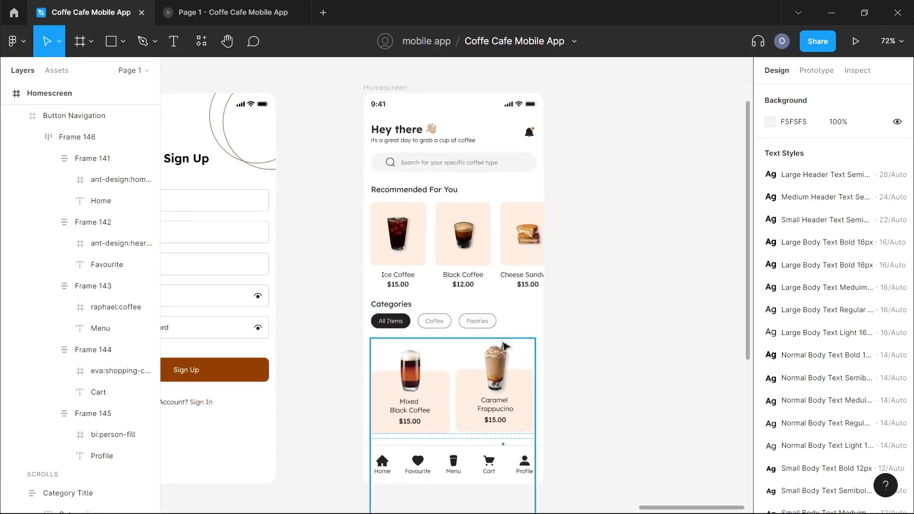
scroll(592, 311, left, 10)
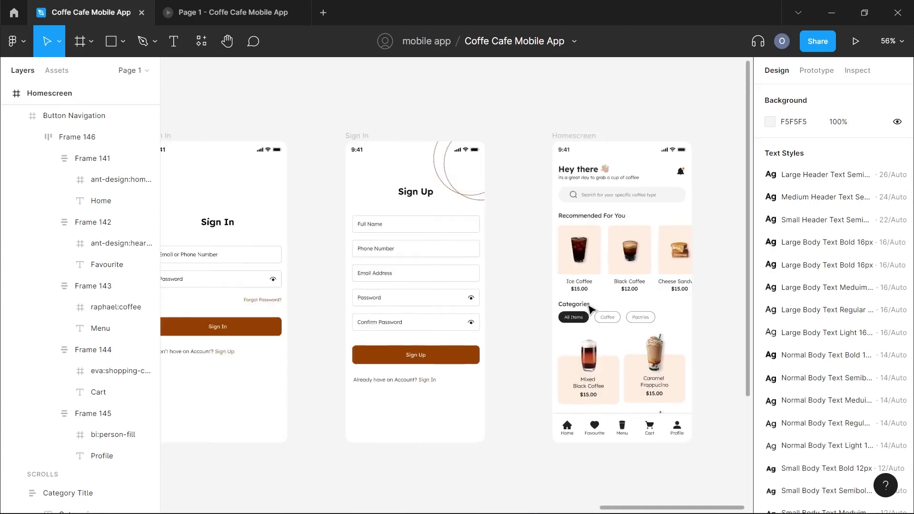
scroll(591, 311, down, 3)
scroll(591, 308, left, 2)
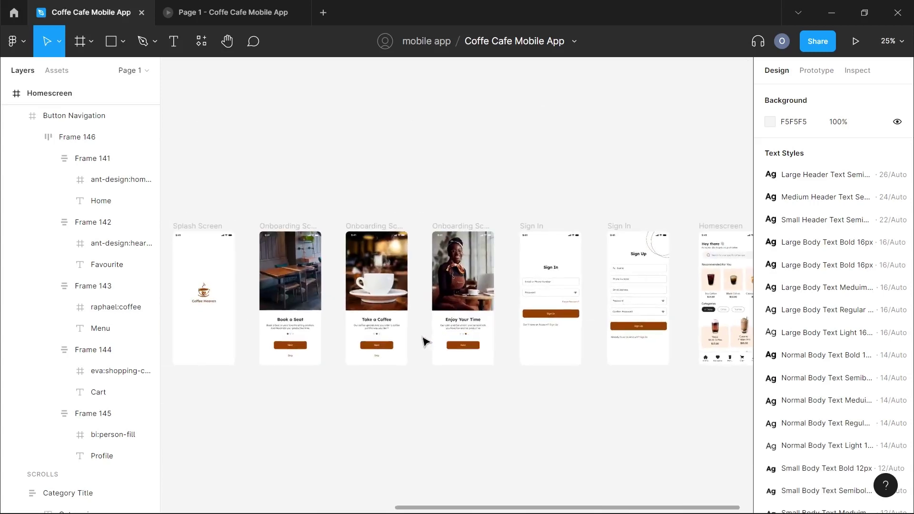
scroll(376, 345, left, 8)
scroll(370, 348, left, 6)
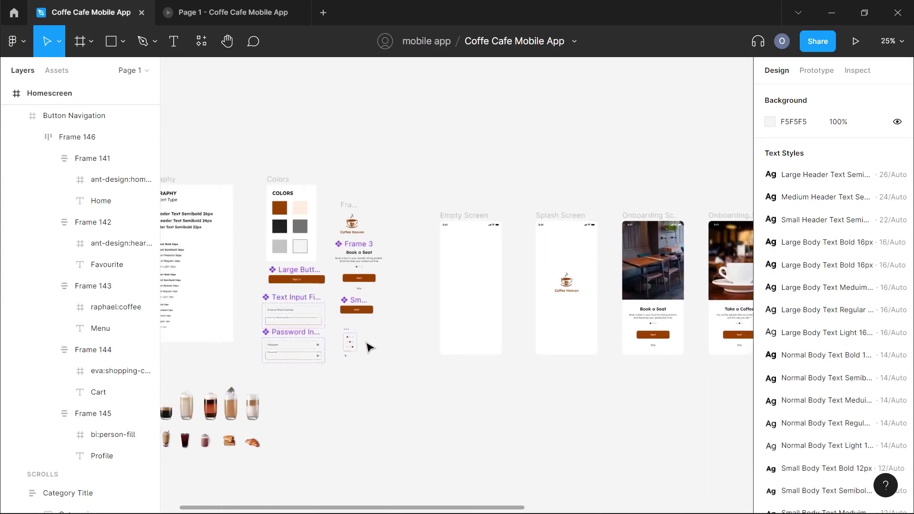
scroll(298, 210, up, 2)
scroll(297, 210, up, 3)
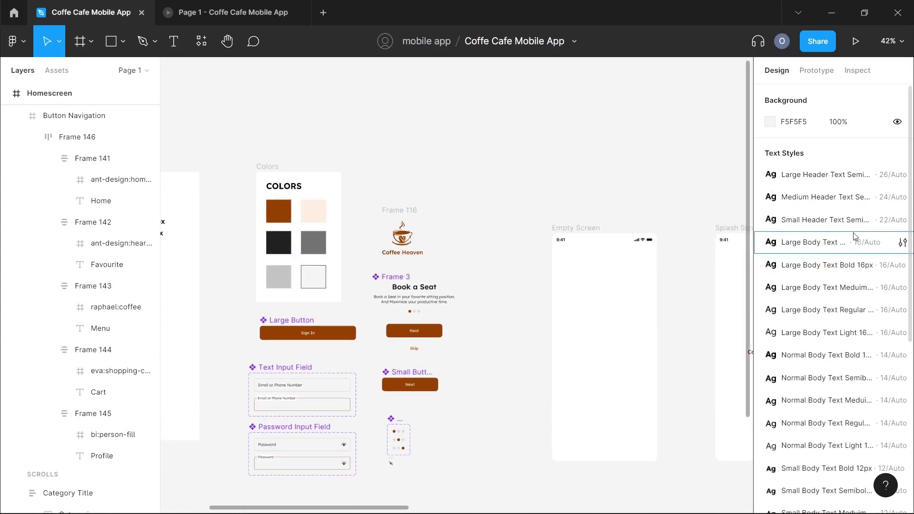
Review the file's text and colour styles together with the Typography frame.
scroll(899, 241, down, 5)
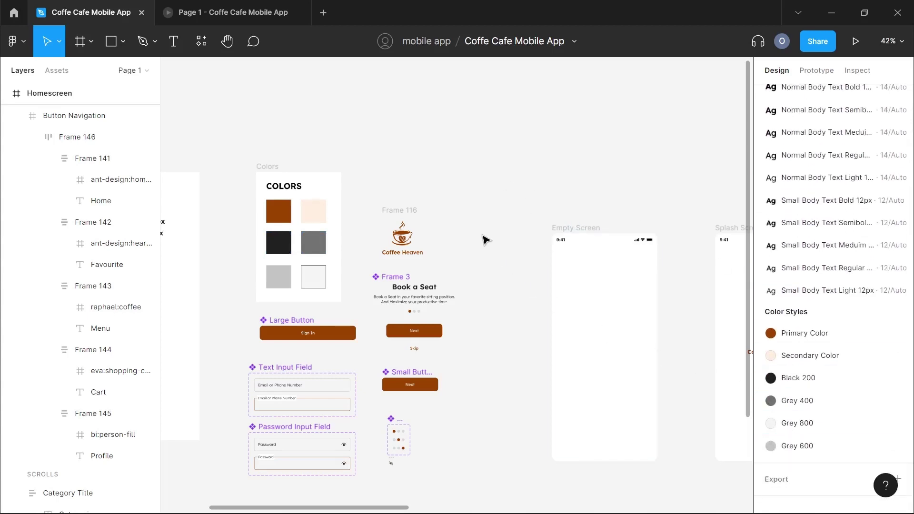
scroll(486, 240, left, 5)
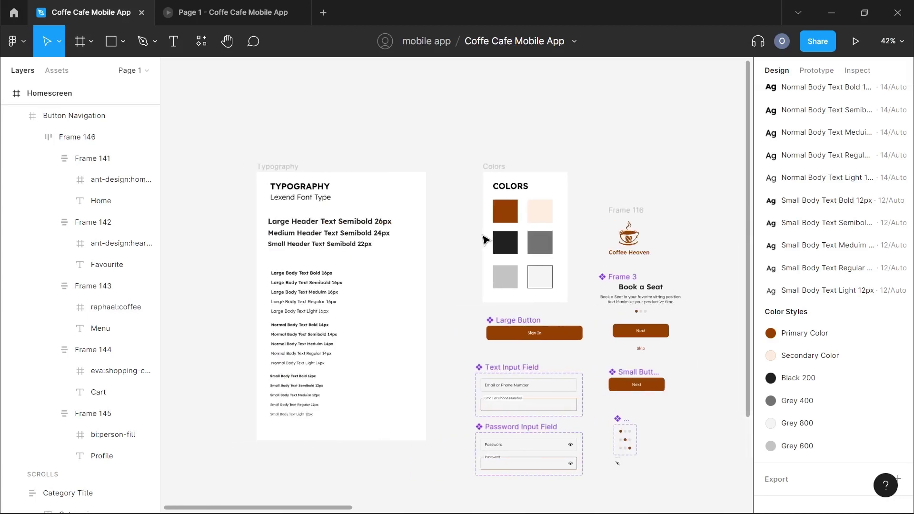
click(283, 166)
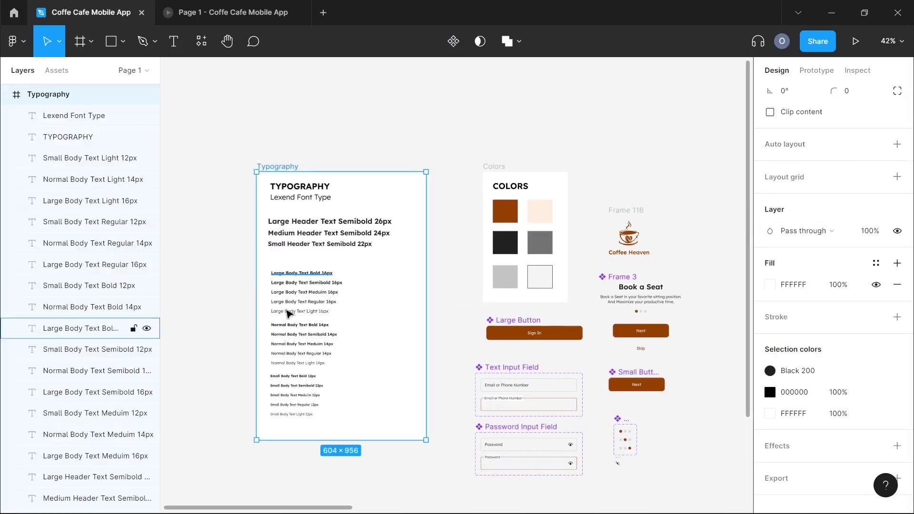
click(518, 81)
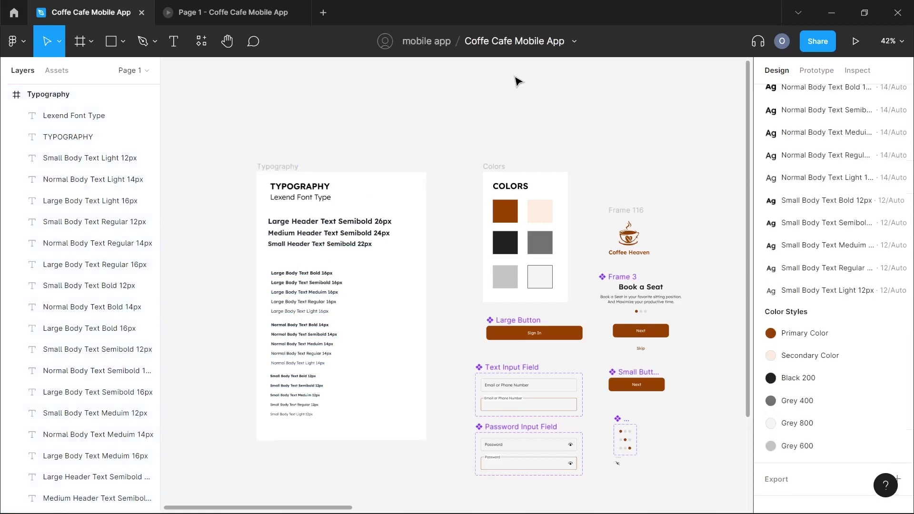
scroll(838, 215, up, 3)
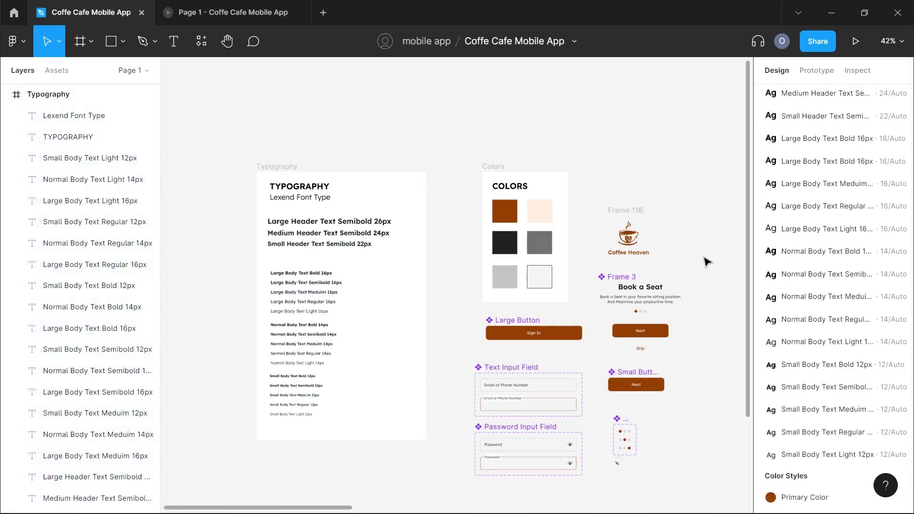
Inspect the text style applied to the description under Enjoy Your Time on Onboarding Screen 3.
scroll(708, 262, right, 10)
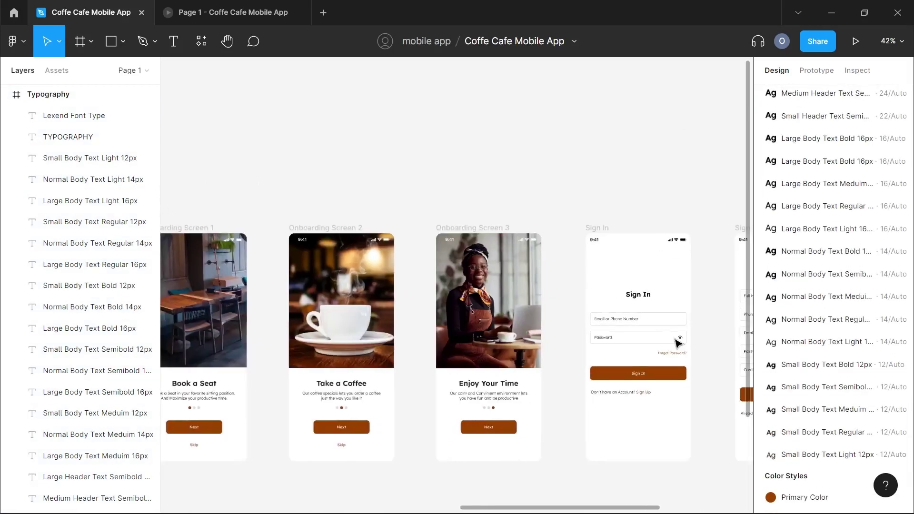
scroll(678, 343, right, 1)
click(463, 415)
scroll(508, 398, up, 5)
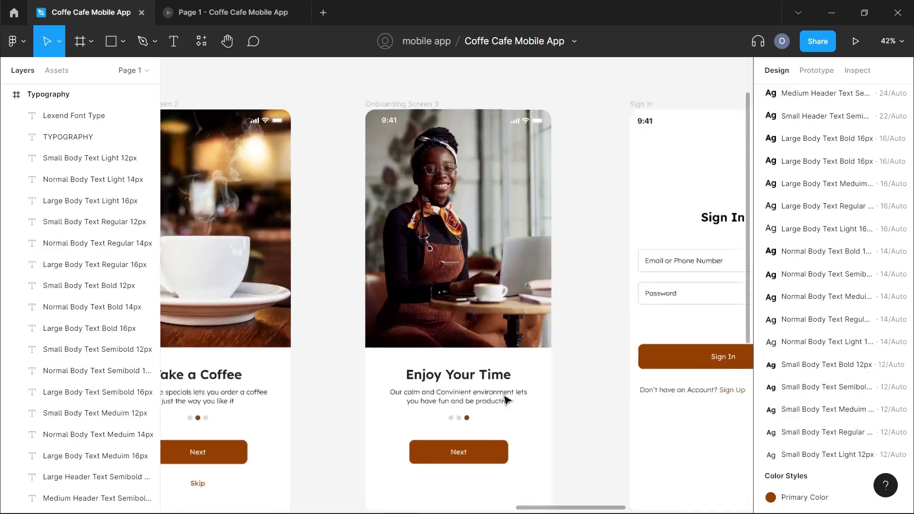
click(478, 403)
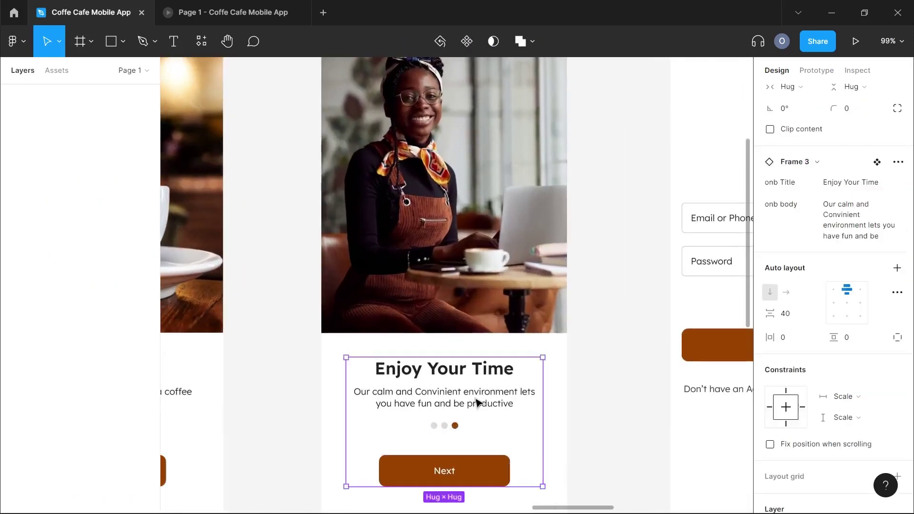
click(477, 403)
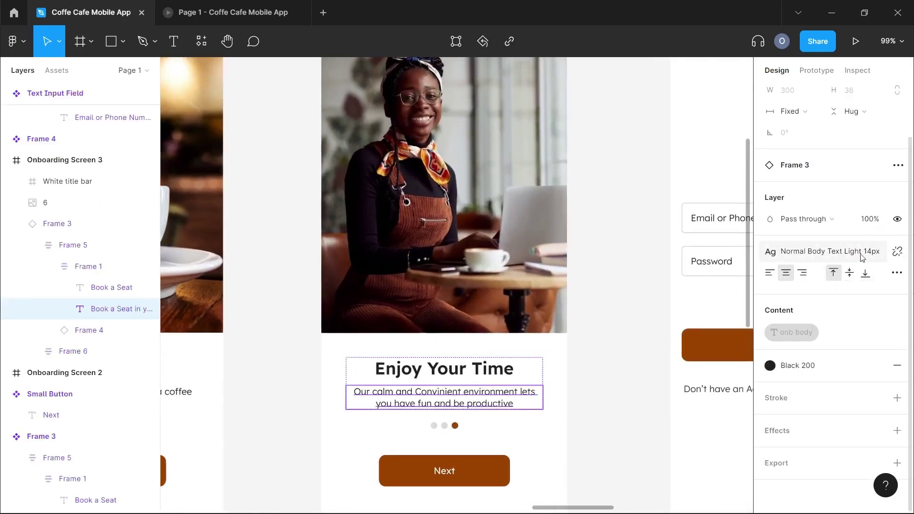
click(617, 303)
Inspect the text style of the Email or Phone Number label on the Sign In screen.
scroll(615, 302, down, 5)
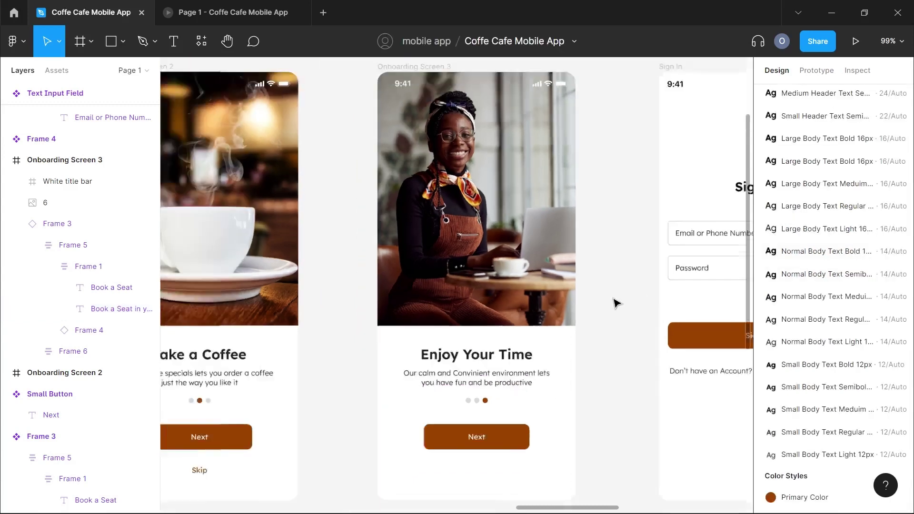
scroll(614, 302, right, 2)
scroll(543, 264, up, 5)
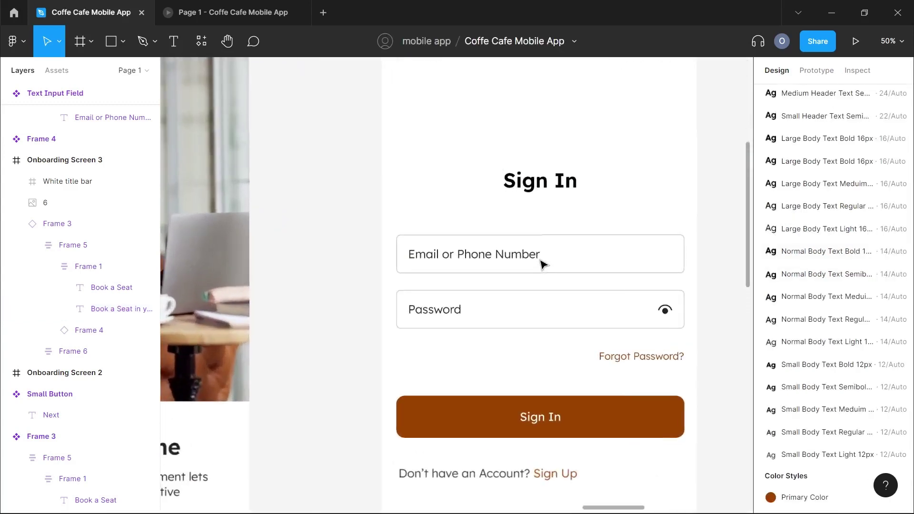
click(512, 257)
double_click(512, 258)
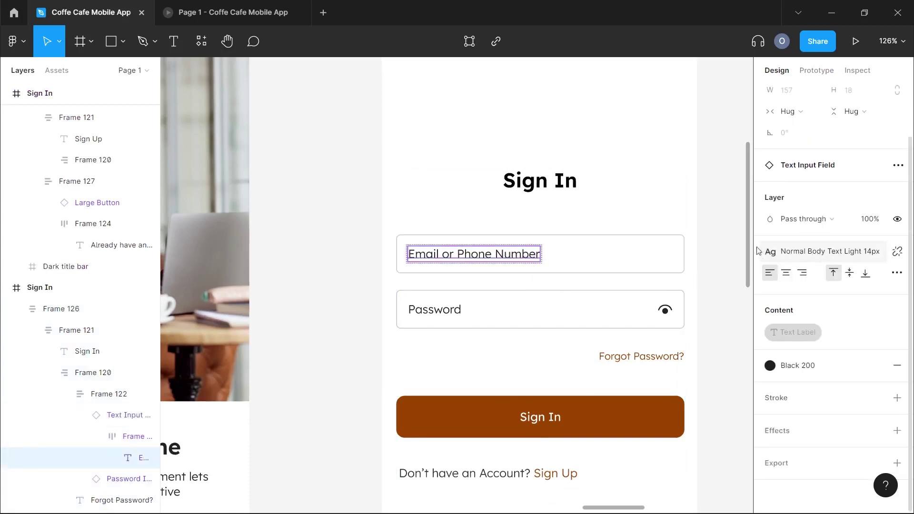
click(694, 241)
Inspect the text style of the subtitle beneath the Hey there greeting on the Homescreen, leaving its text unedited.
scroll(717, 243, down, 3)
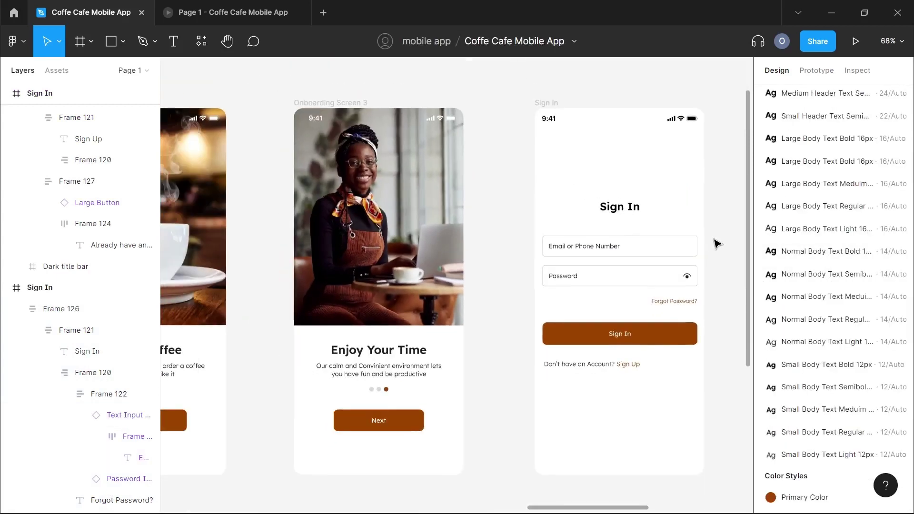
scroll(716, 243, right, 10)
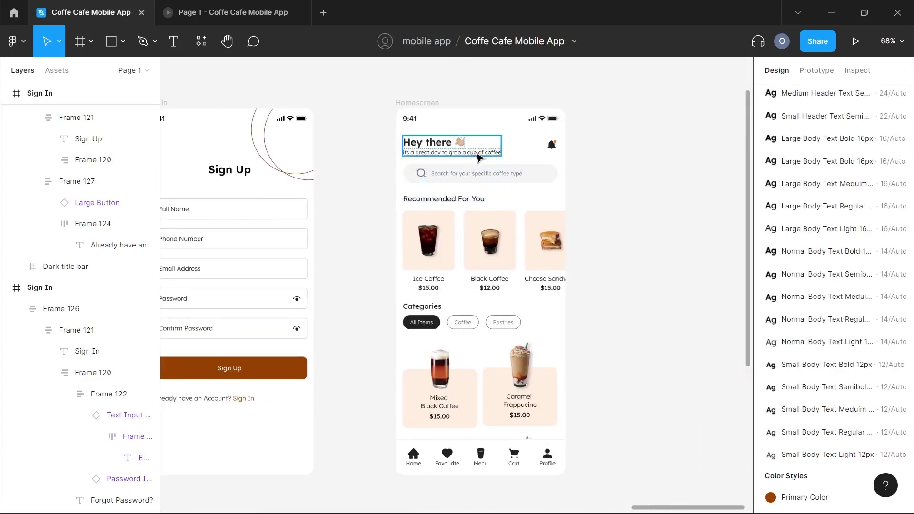
scroll(477, 158, up, 5)
scroll(478, 157, up, 2)
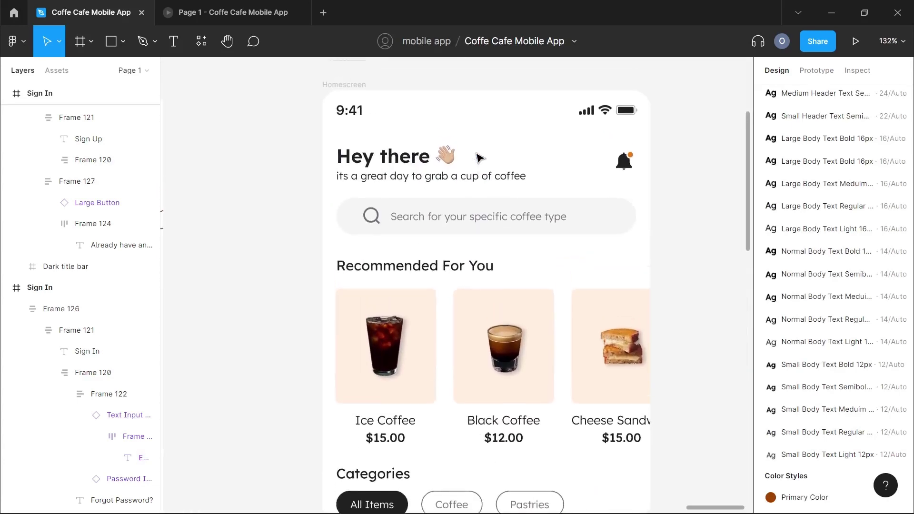
double_click(486, 199)
key(Return)
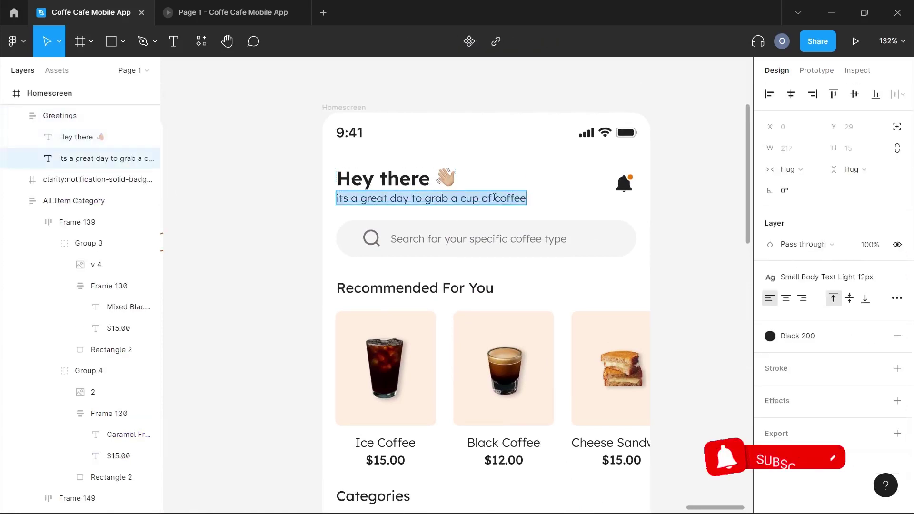
key(Escape)
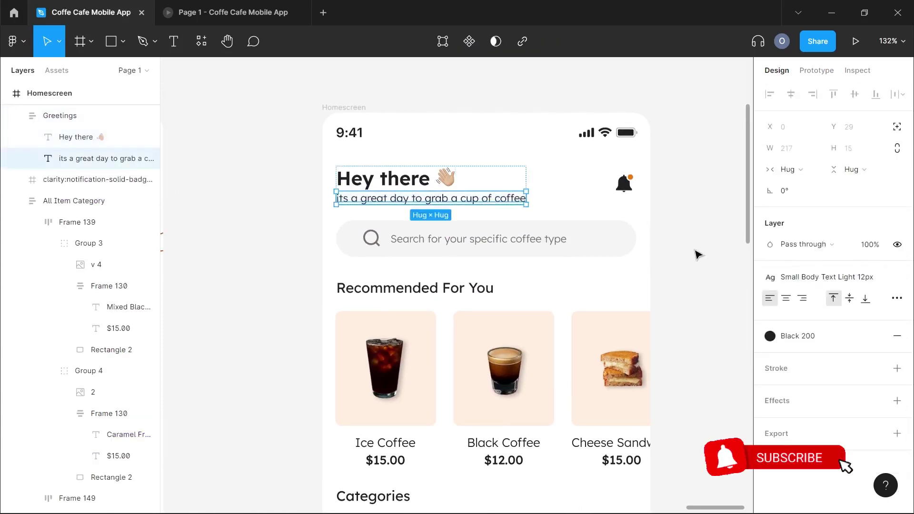
scroll(698, 255, down, 4)
click(699, 255)
scroll(698, 256, down, 4)
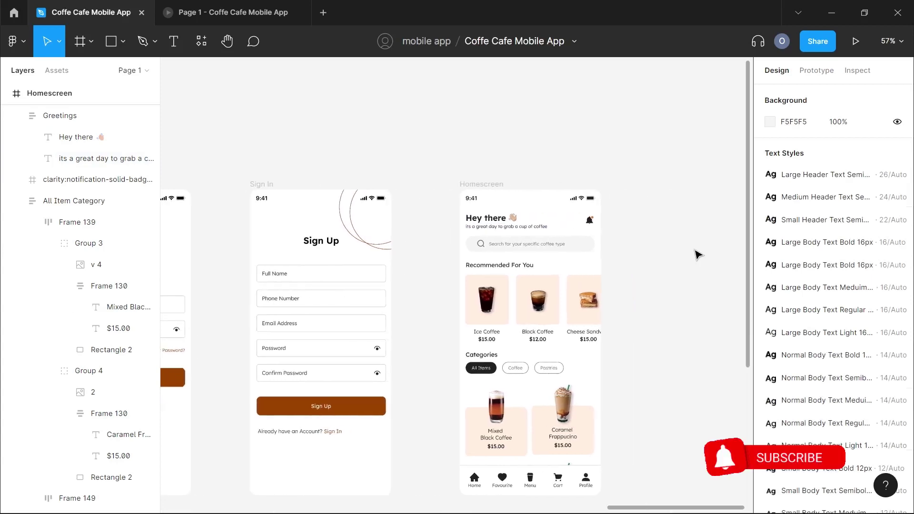
scroll(698, 255, down, 2)
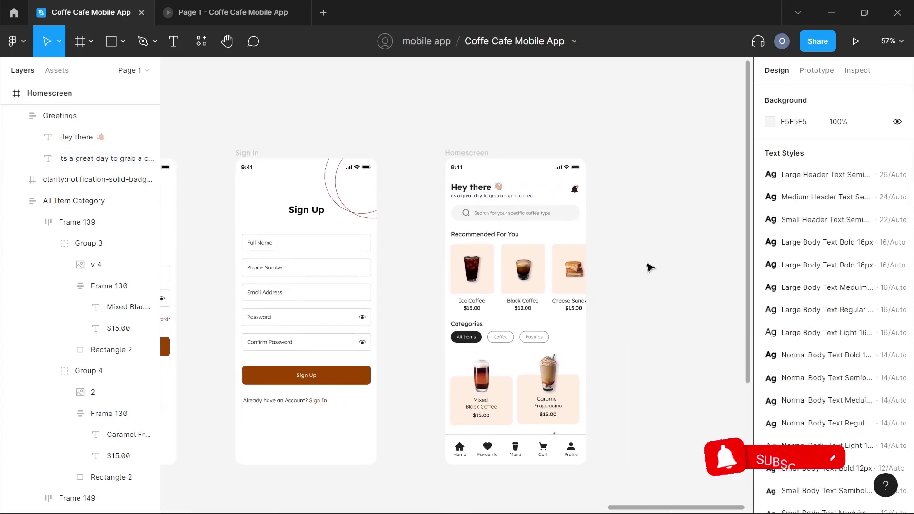
scroll(650, 267, right, 1)
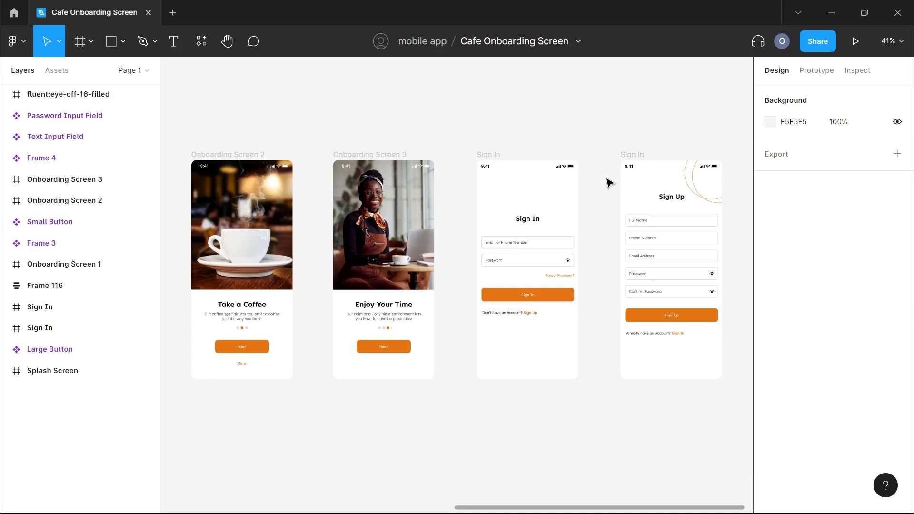
Review the screens and components in the Cafe Onboarding Screen file.
scroll(548, 190, left, 8)
scroll(472, 201, down, 3)
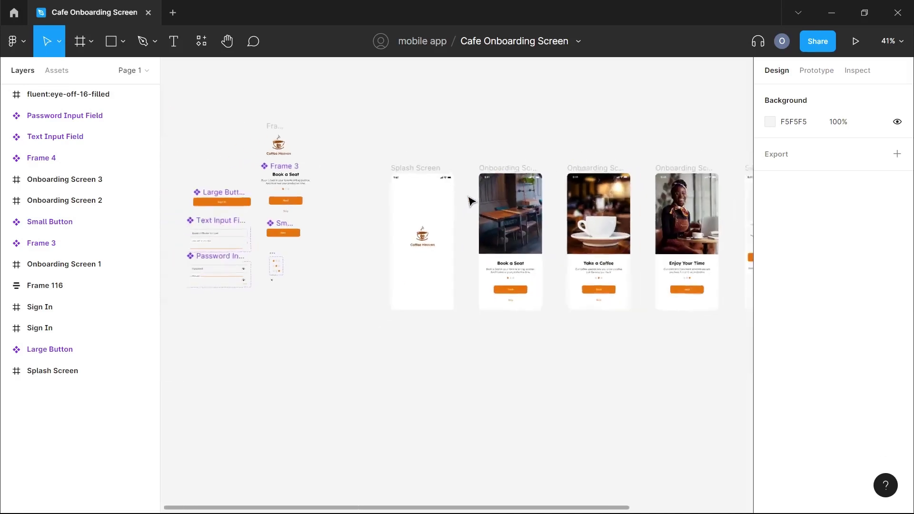
Review the splash, onboarding, sign-in and sign-up screens laid out on the canvas.
scroll(472, 202, right, 3)
scroll(472, 201, down, 2)
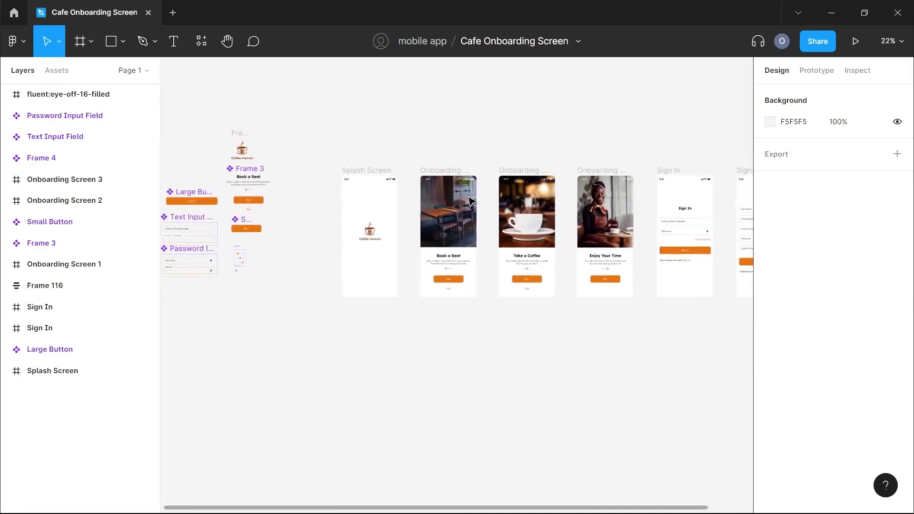
scroll(471, 201, down, 2)
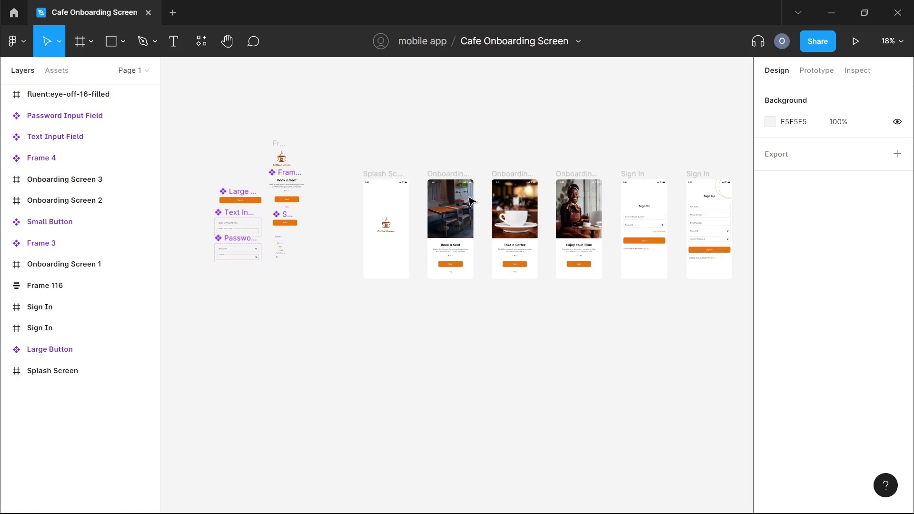
scroll(422, 203, up, 4)
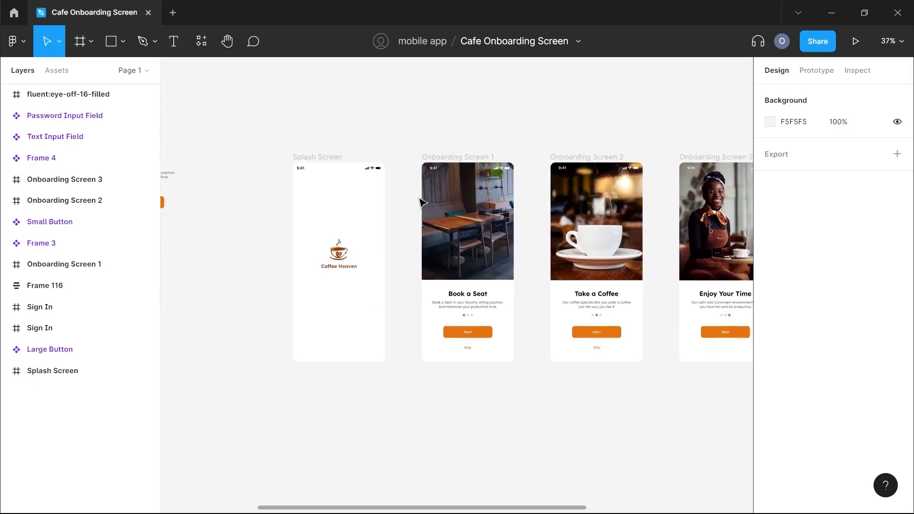
scroll(422, 202, right, 2)
scroll(422, 202, up, 2)
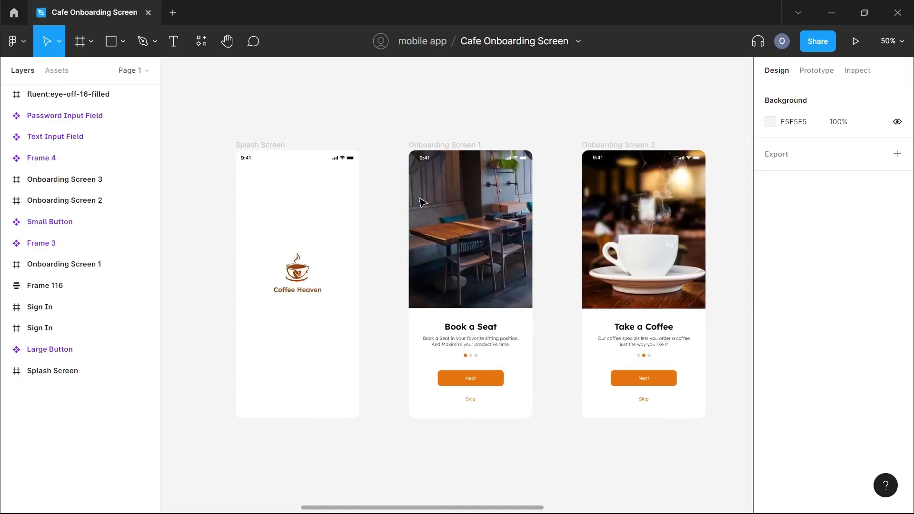
scroll(422, 203, down, 1)
scroll(422, 202, right, 5)
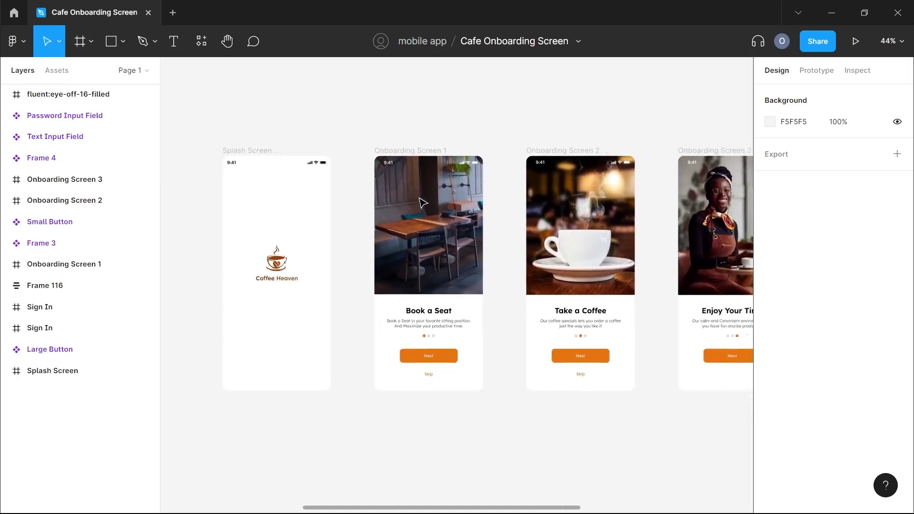
scroll(422, 202, right, 10)
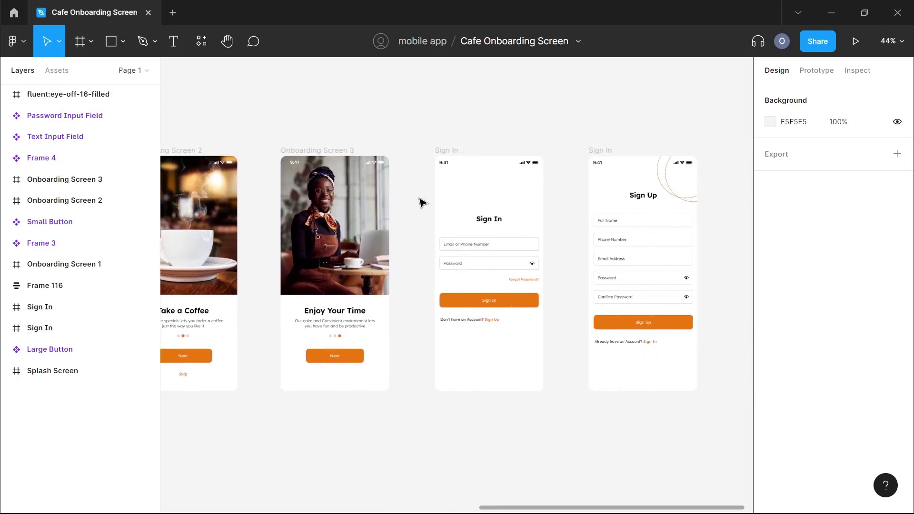
scroll(422, 203, right, 2)
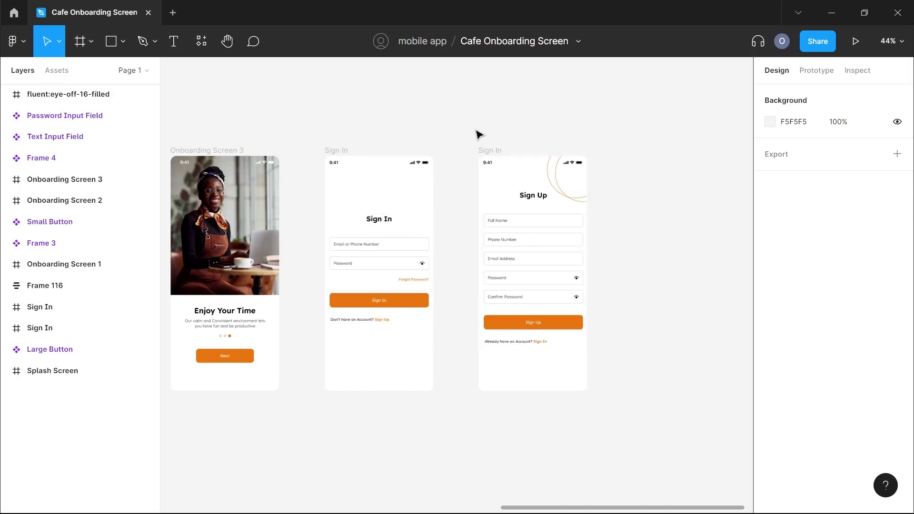
scroll(493, 106, up, 1)
scroll(494, 106, left, 1)
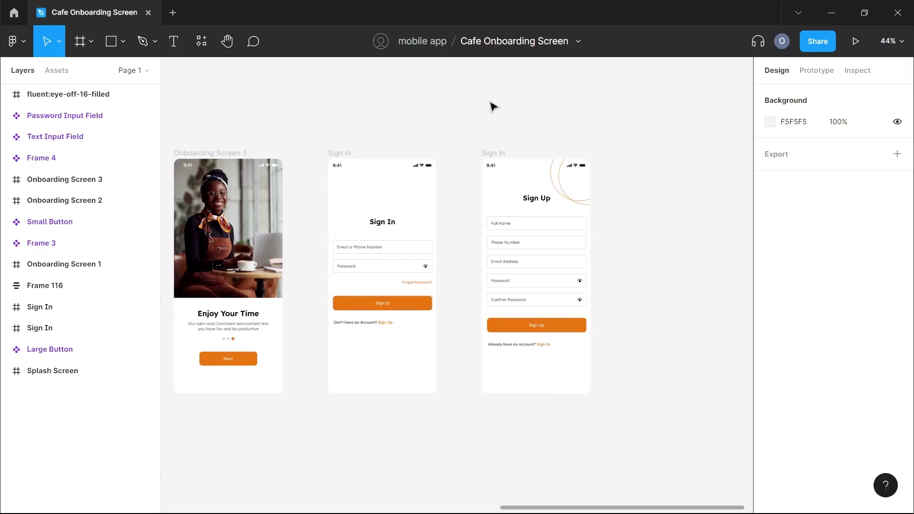
Rename the design file as Coffe Cafe Mobile App.
click(476, 42)
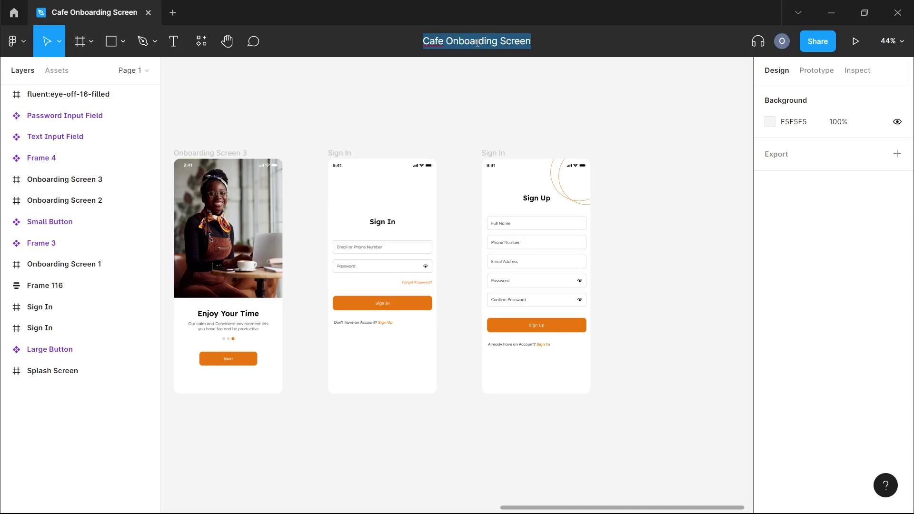
text(c)
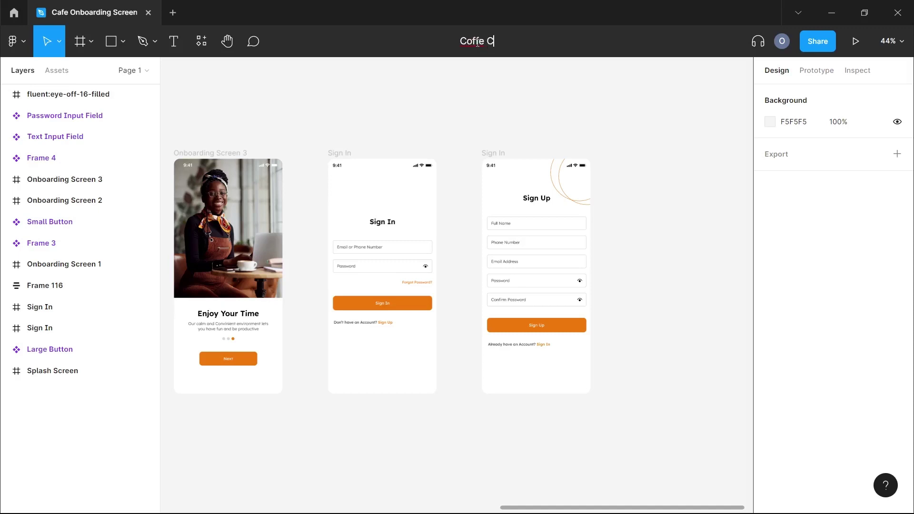
text(offe Cafe Mobile App)
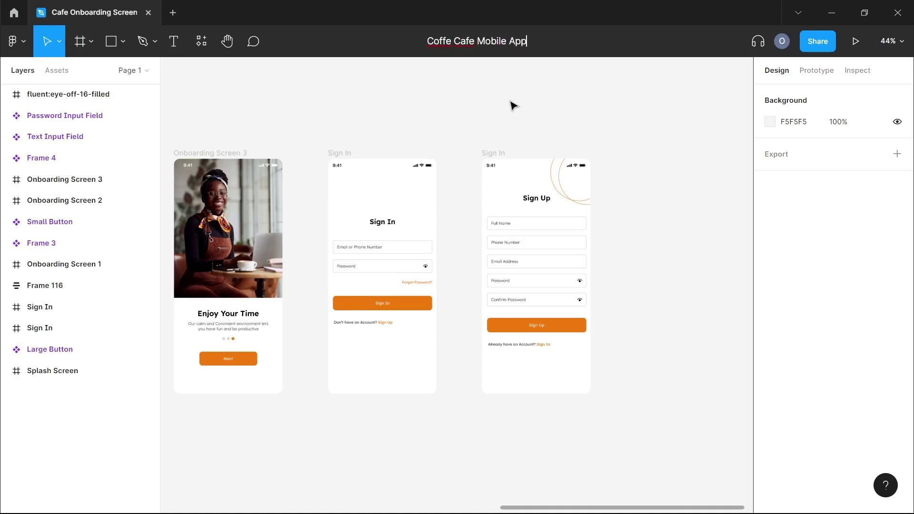
key(Return)
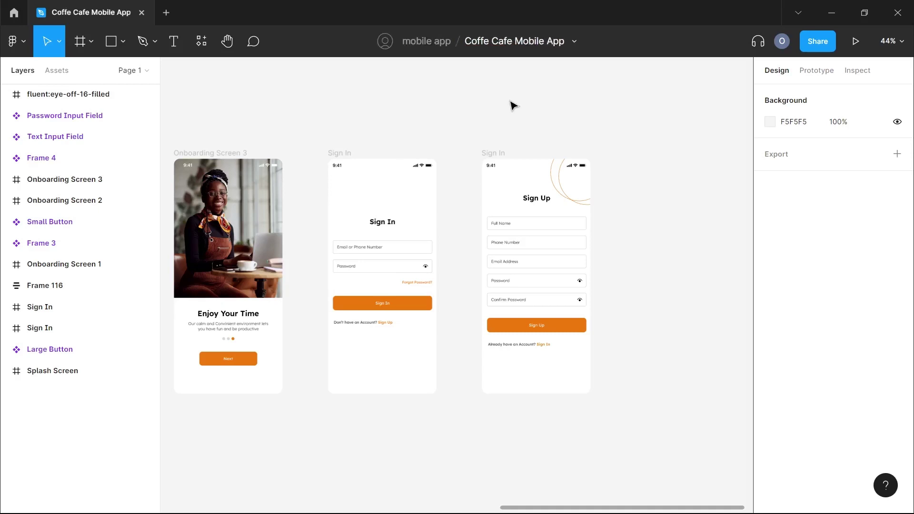
Add an iPhone 11 Pro / X frame to the right of the Sign Up screen, level with its top edge.
scroll(512, 105, down, 2)
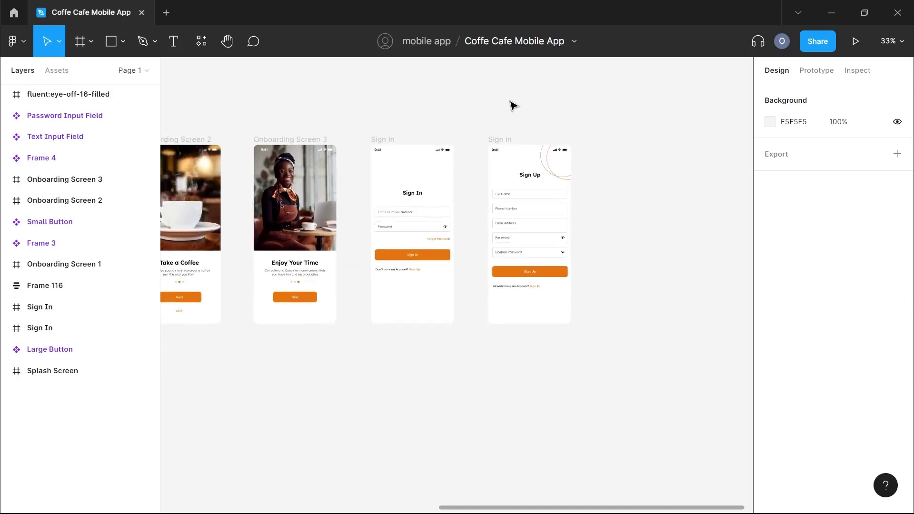
scroll(513, 105, right, 5)
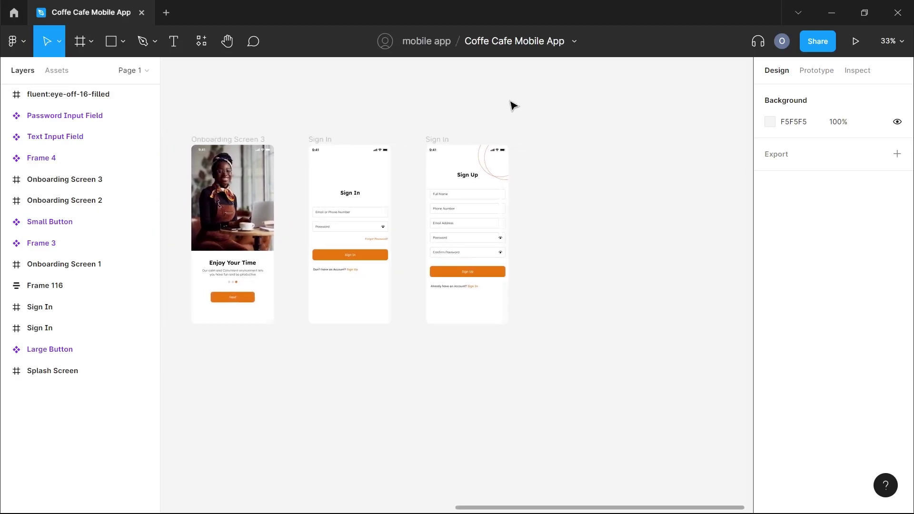
scroll(513, 105, right, 1)
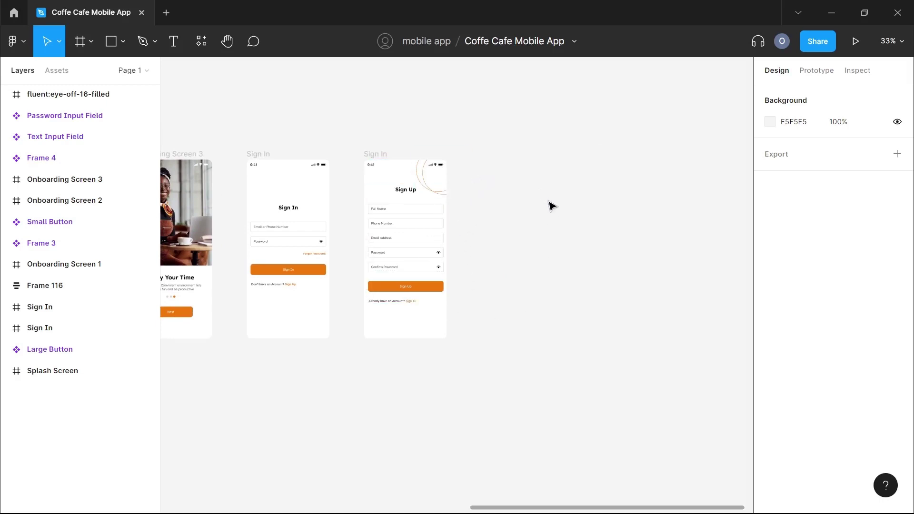
scroll(552, 206, right, 3)
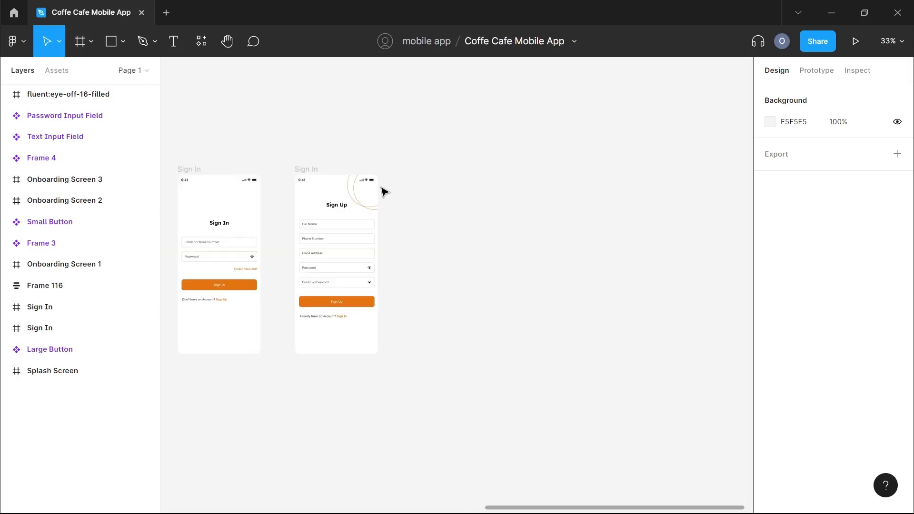
scroll(384, 192, up, 5)
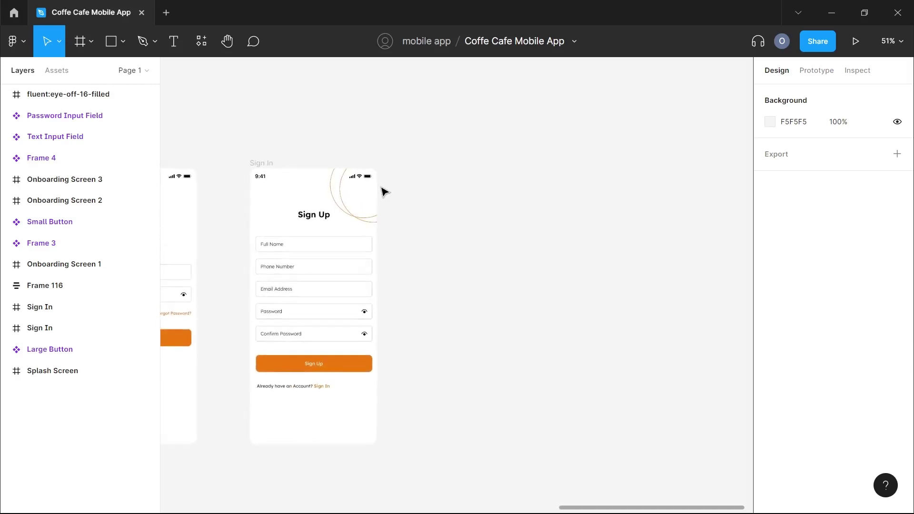
click(80, 42)
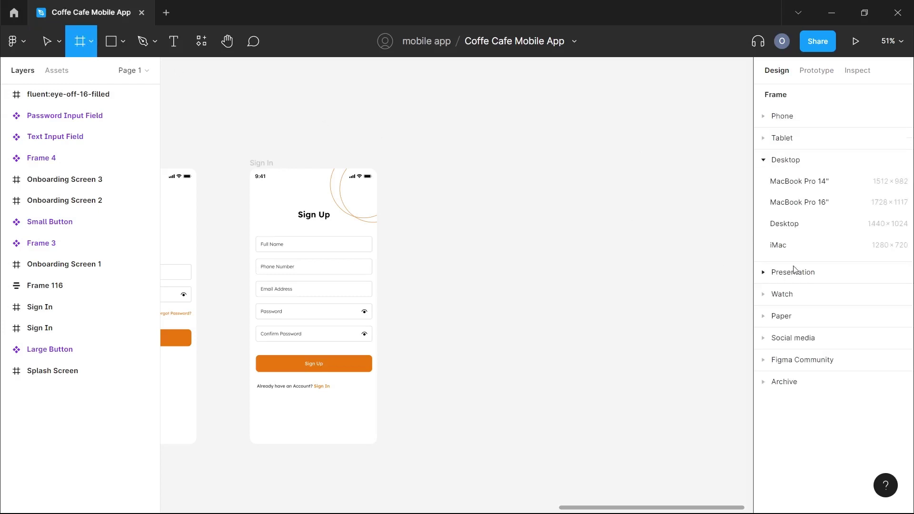
click(763, 161)
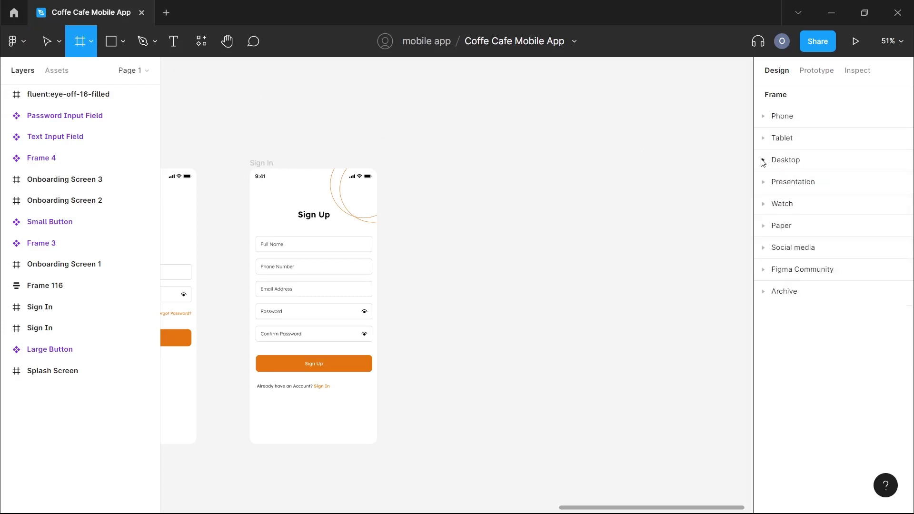
click(768, 119)
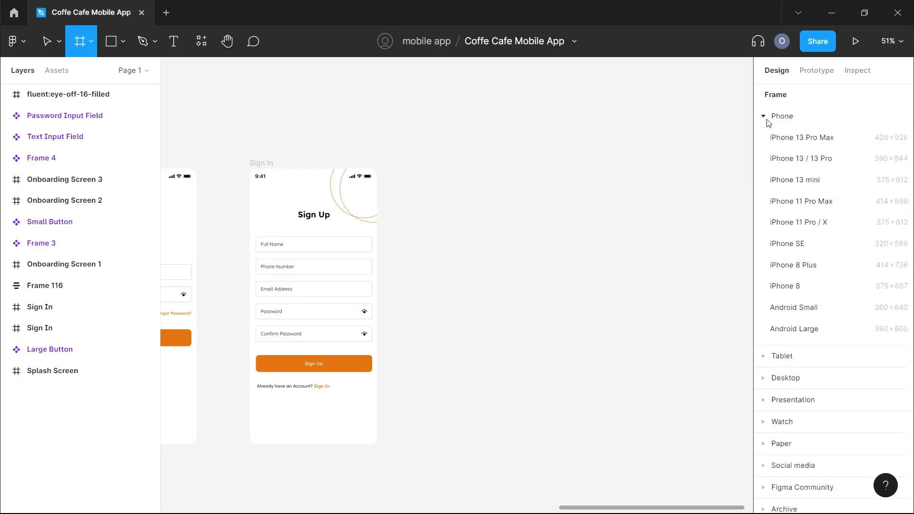
click(812, 224)
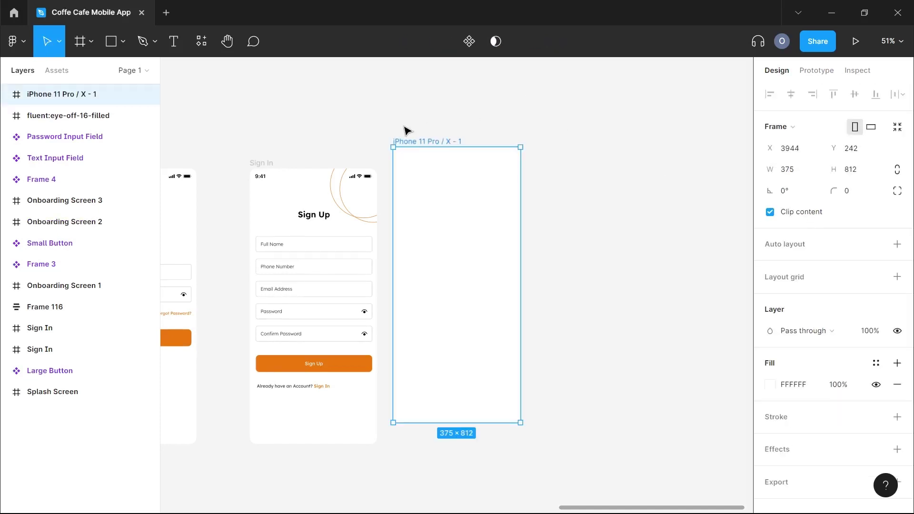
drag(424, 143, 454, 164)
Set the new iPhone 11 Pro / X frame's corner radius to 20, matching the Sign Up screen.
click(264, 163)
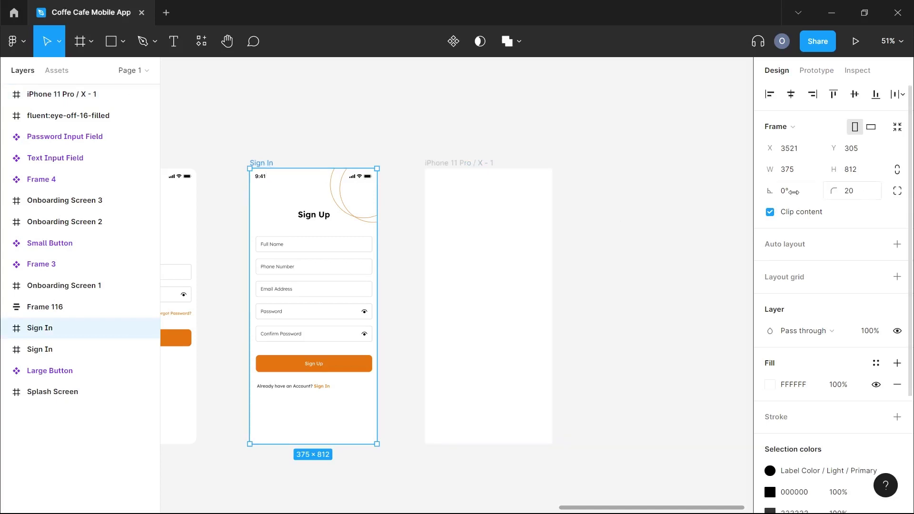
scroll(244, 187, left, 3)
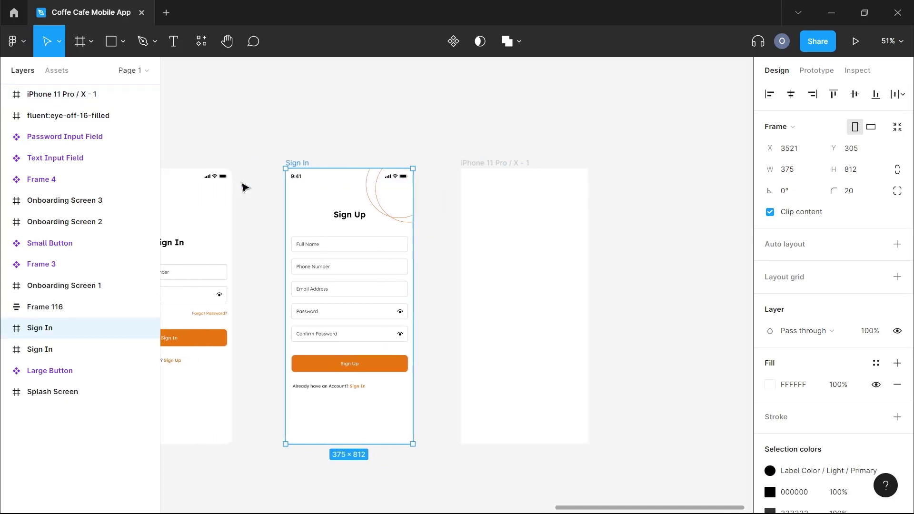
click(482, 163)
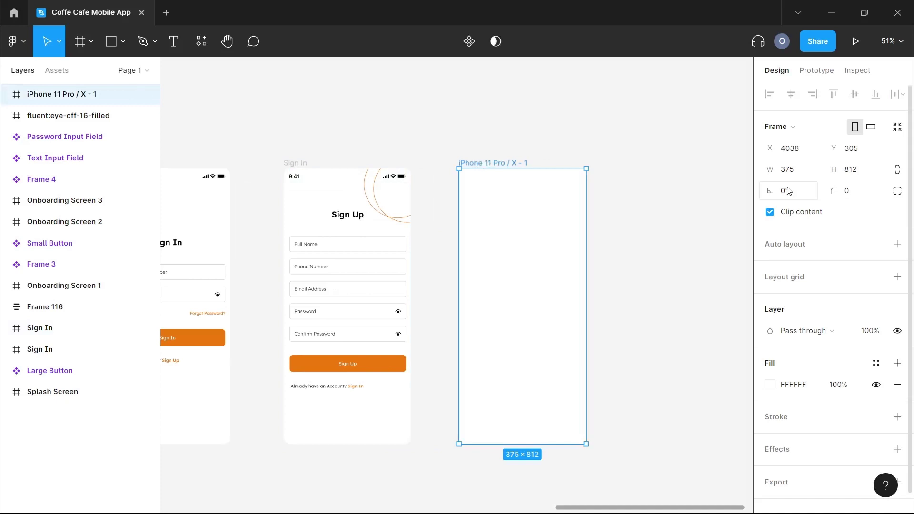
click(857, 198)
key(Return)
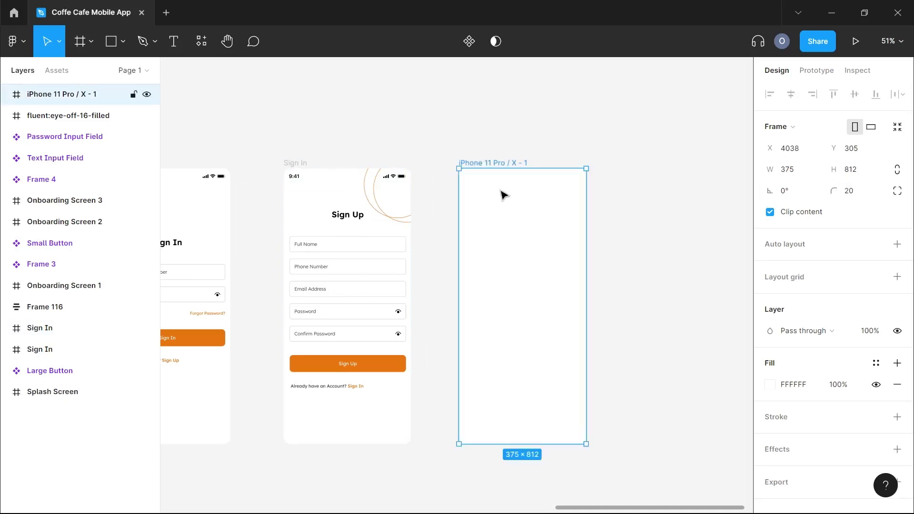
Rename the new iPhone 11 Pro / X frame as Homescreen.
double_click(476, 164)
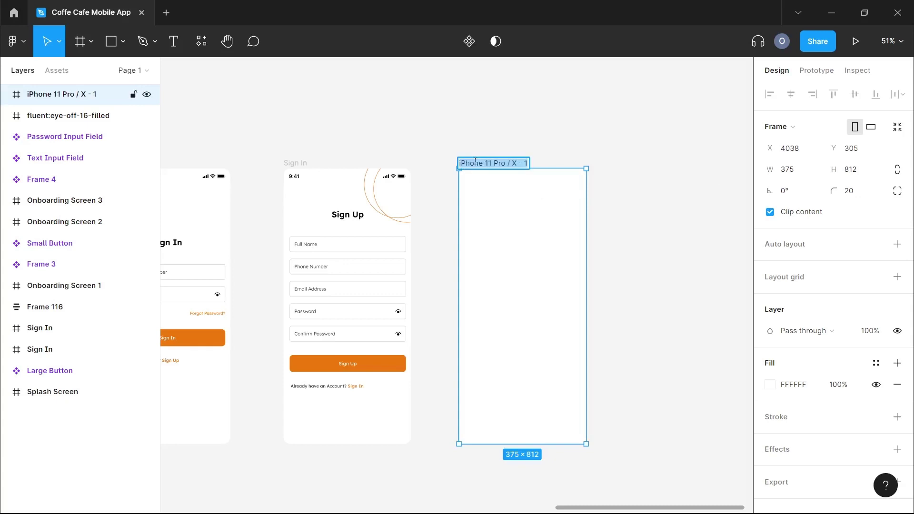
text(Hom)
text(escreen)
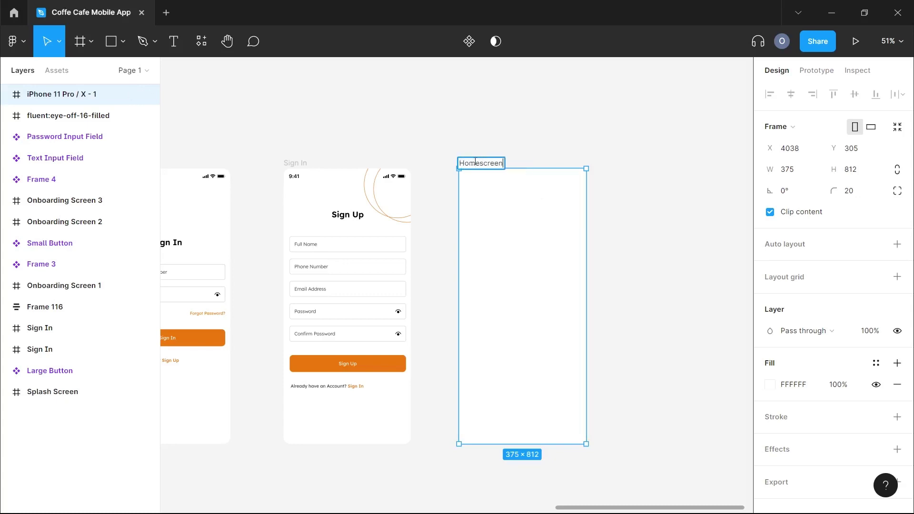
click(534, 140)
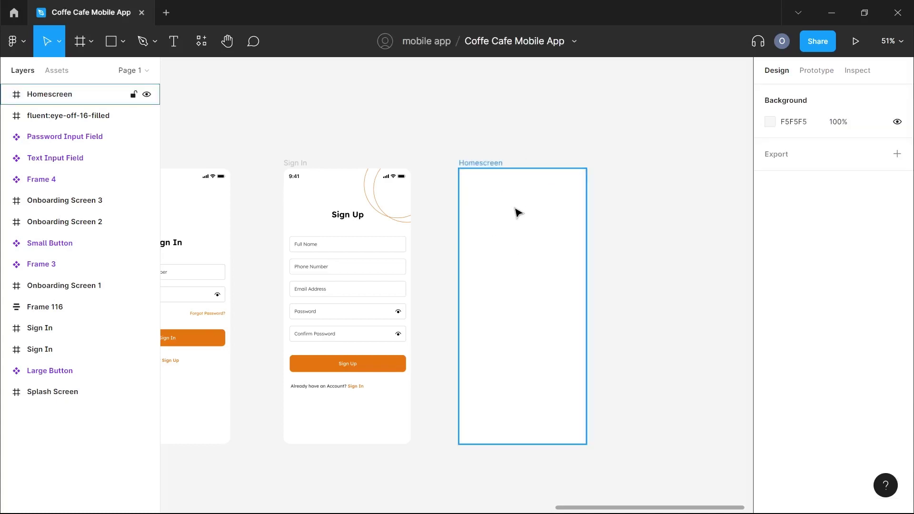
Copy the Dark title bar from the Sign Up screen into the blank Homescreen frame.
click(332, 182)
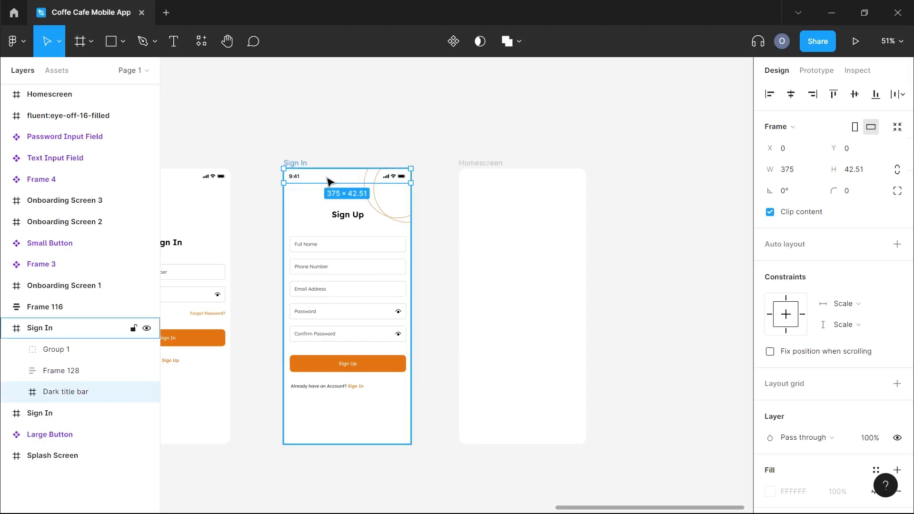
key(ctrl+c)
click(504, 166)
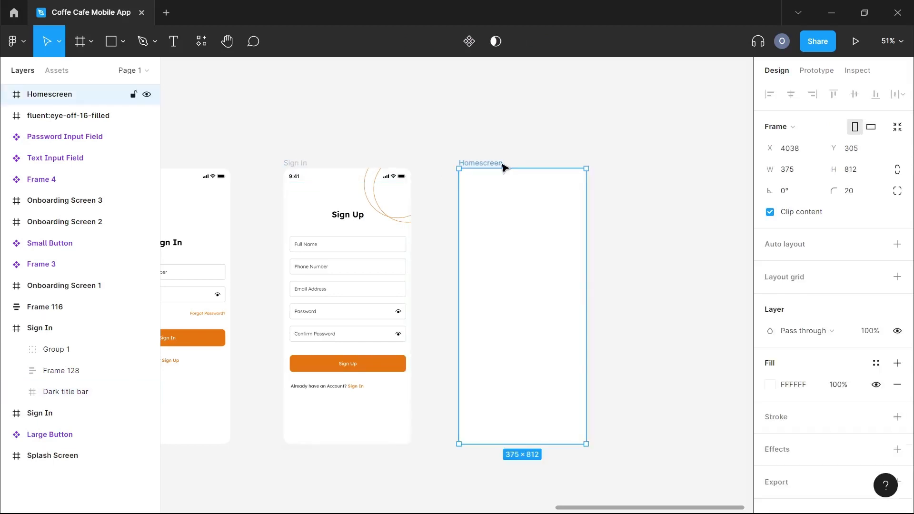
key(ctrl+v)
click(543, 216)
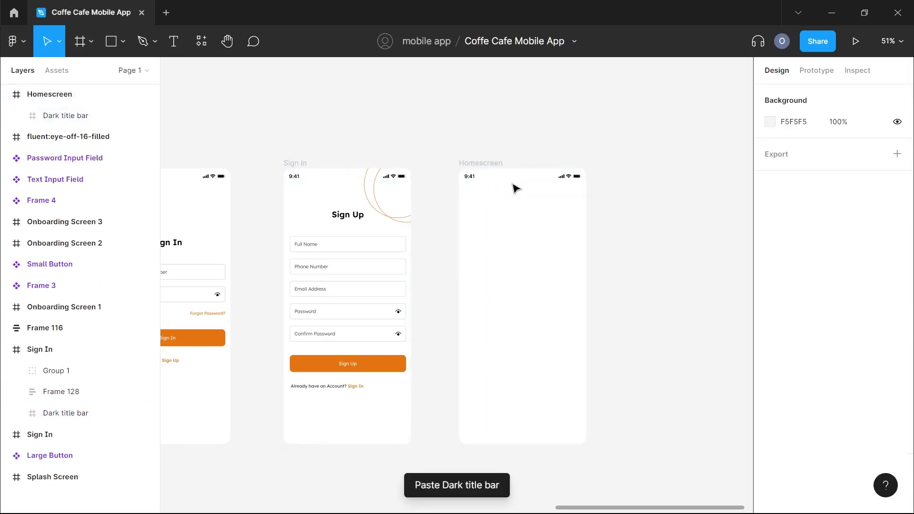
Rename the Homescreen frame as Empty Screen.
click(481, 163)
double_click(481, 163)
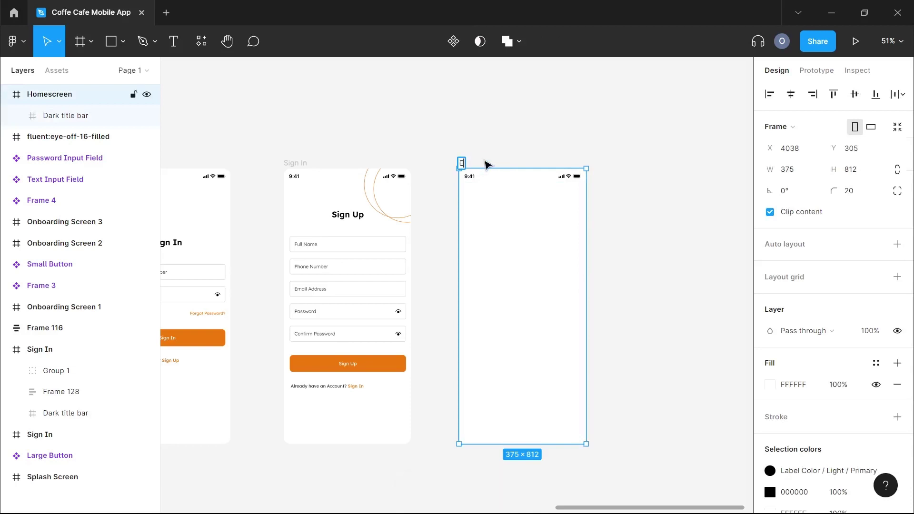
text(Empty Scrren)
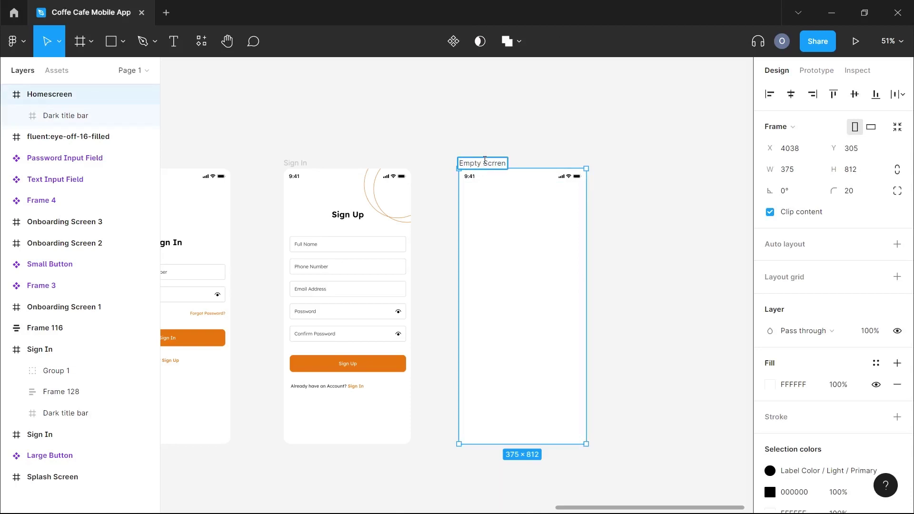
key(BackSpace)
key(BackSpace)
text(n)
key(BackSpace)
text(en)
click(545, 156)
scroll(543, 155, down, 5)
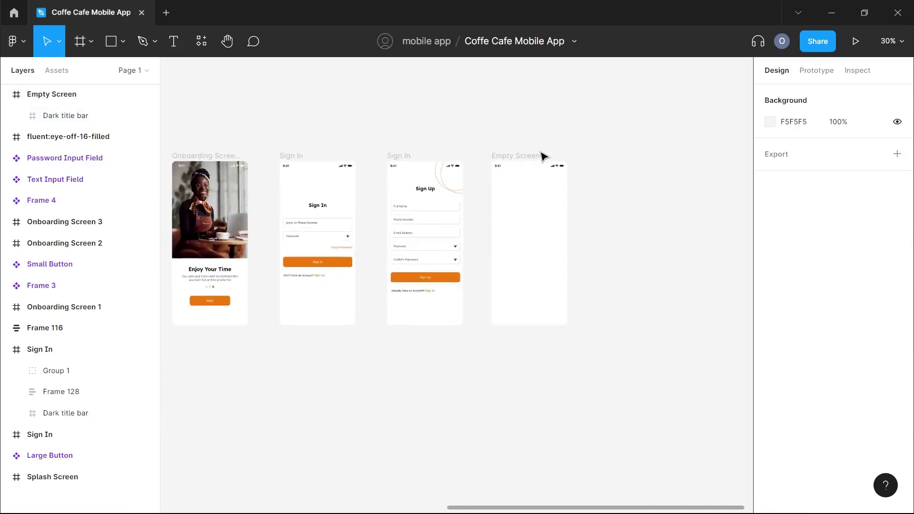
scroll(543, 156, left, 5)
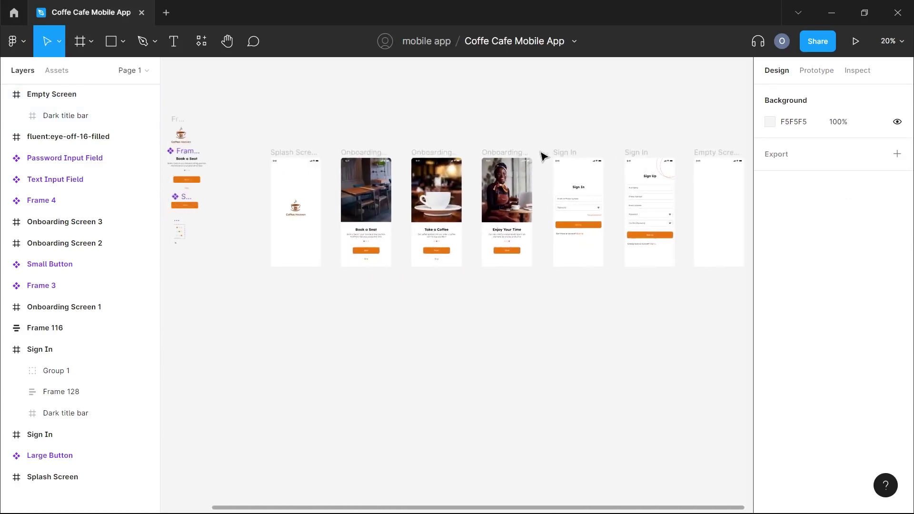
Move the Empty Screen frame below the Splash Screen and place a copy of it beside the Sign Up screen.
drag(710, 151, 289, 280)
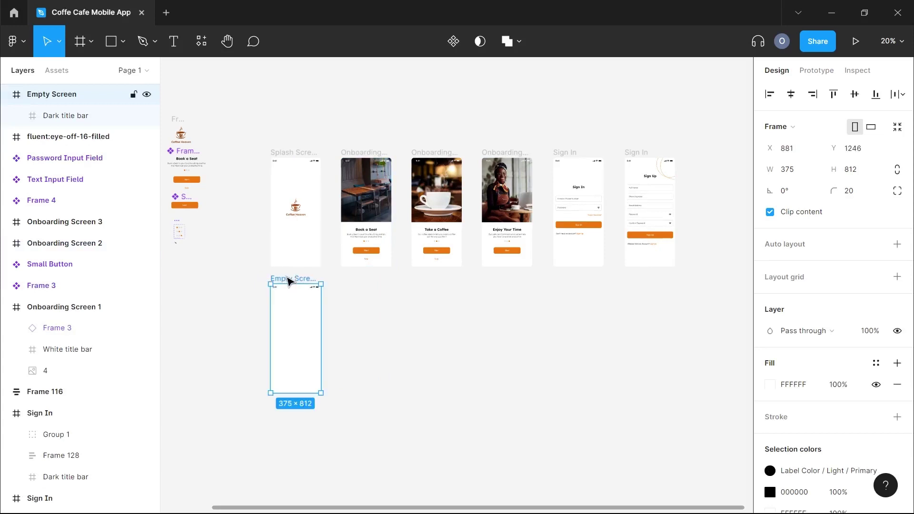
scroll(290, 279, right, 3)
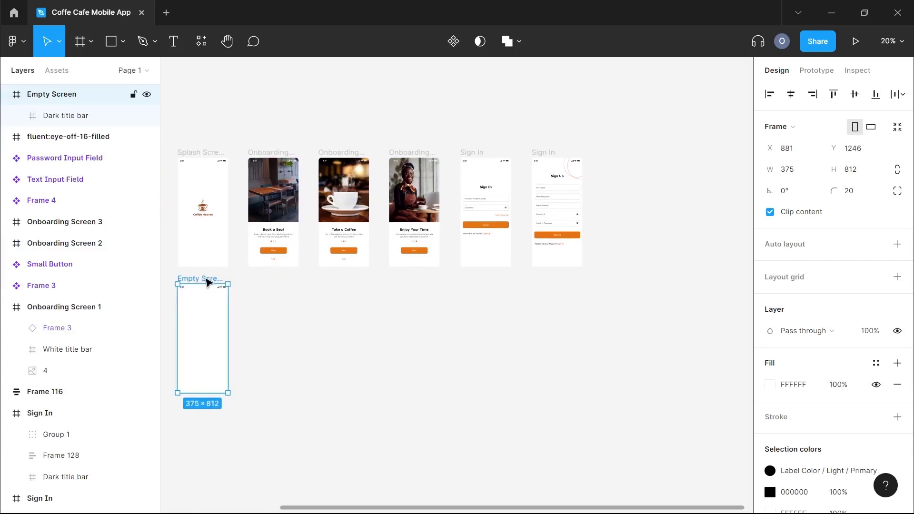
drag(208, 282, 631, 153)
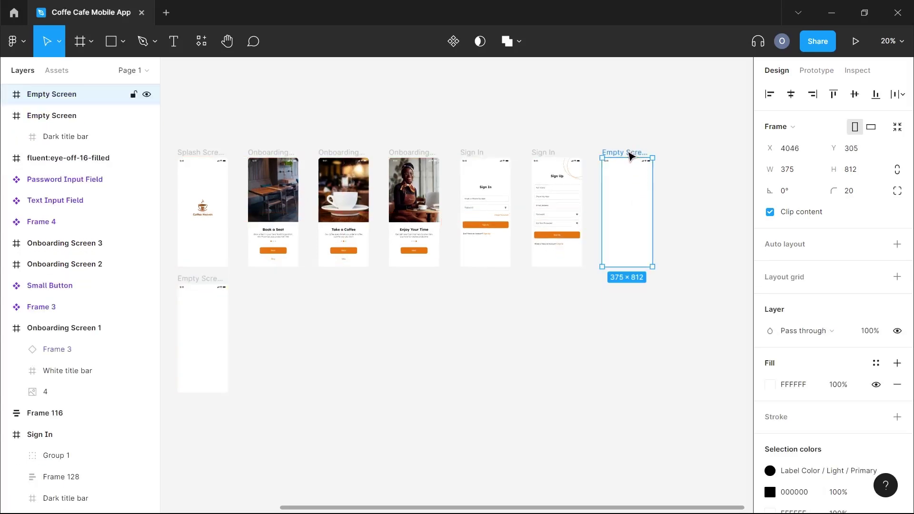
Rename the copied Empty Screen frame beside the Sign Up screen as Homescreen.
scroll(677, 222, up, 3)
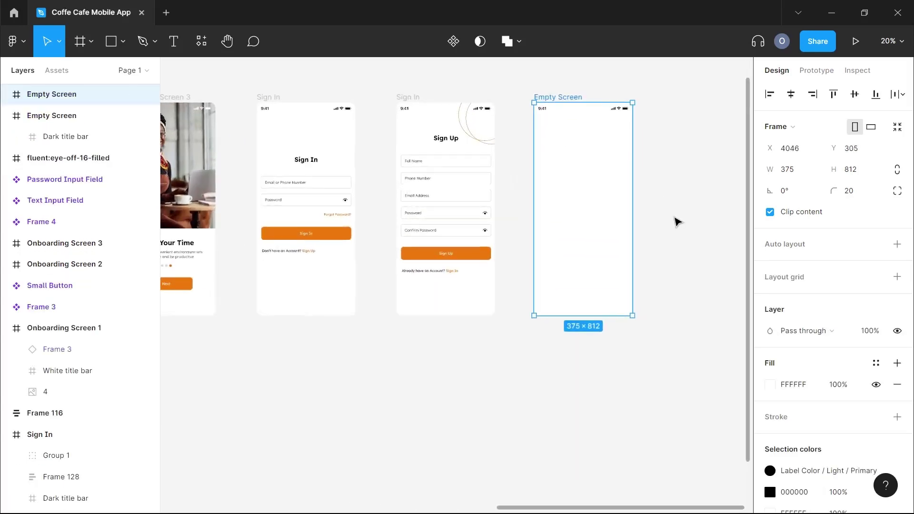
double_click(558, 93)
text(Homescr)
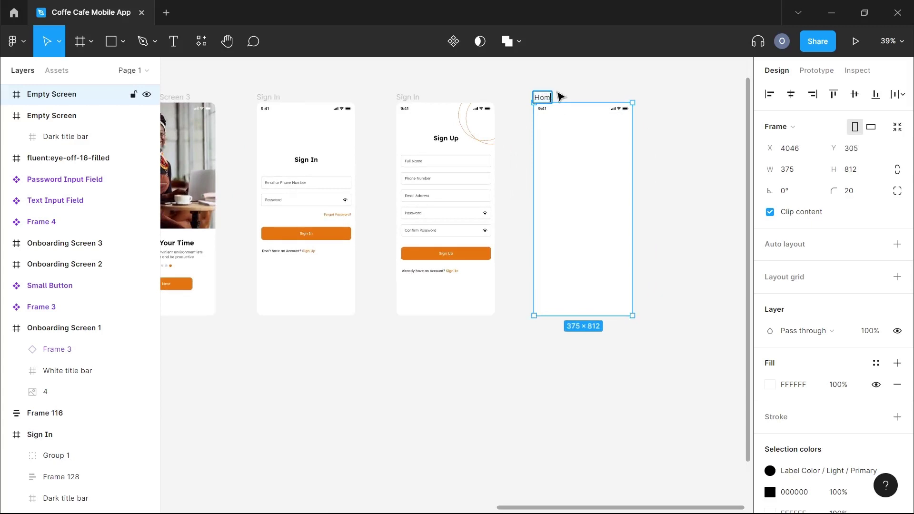
text(een)
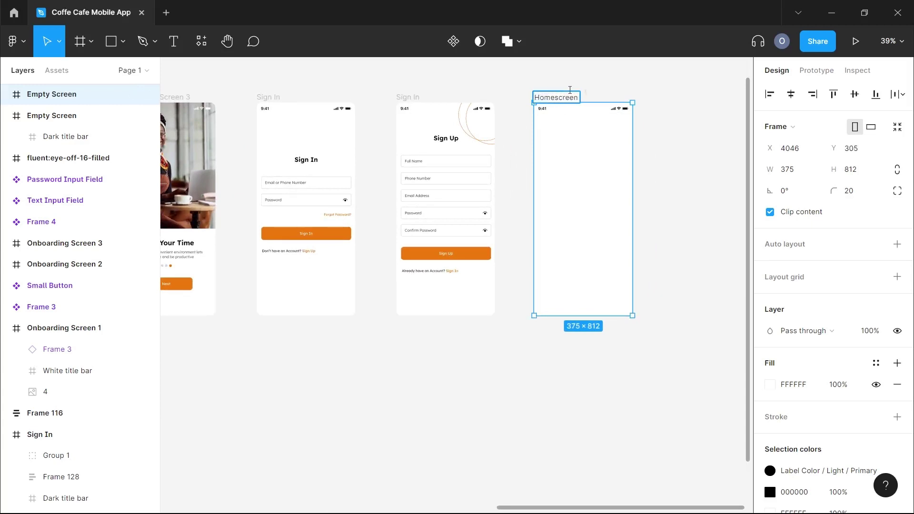
click(643, 92)
Move the Homescreen frame farther from the Sign Up screen, to about X 4228 at the same height.
scroll(643, 92, right, 1)
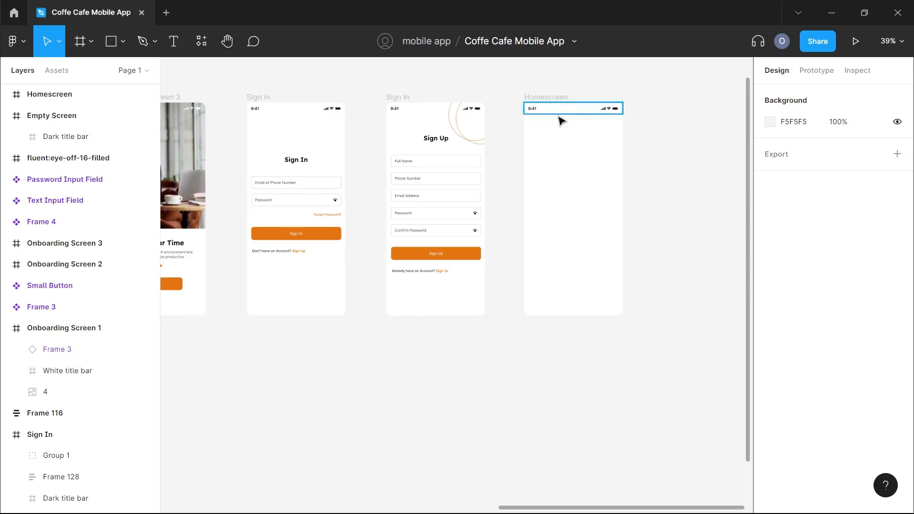
scroll(561, 121, right, 2)
scroll(561, 121, up, 4)
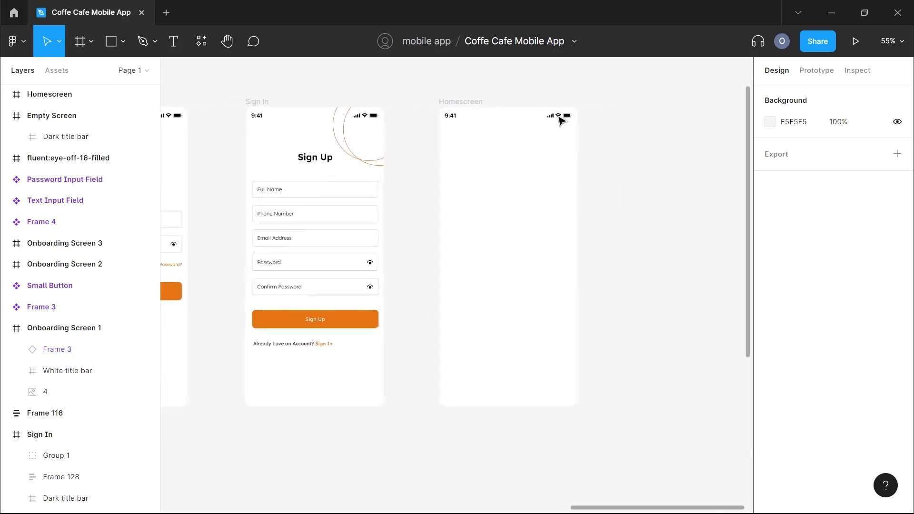
drag(468, 102, 534, 103)
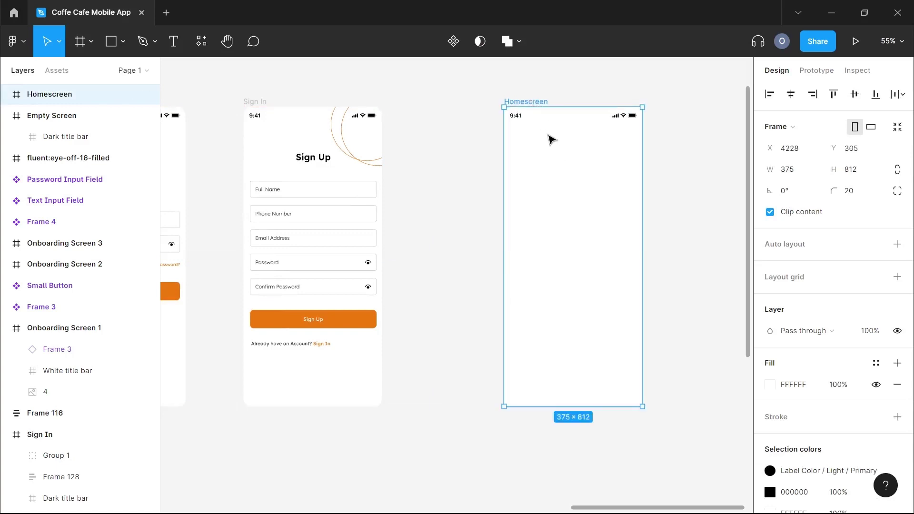
Add the text "Hey there" below the title bar of the Homescreen frame.
scroll(551, 139, up, 2)
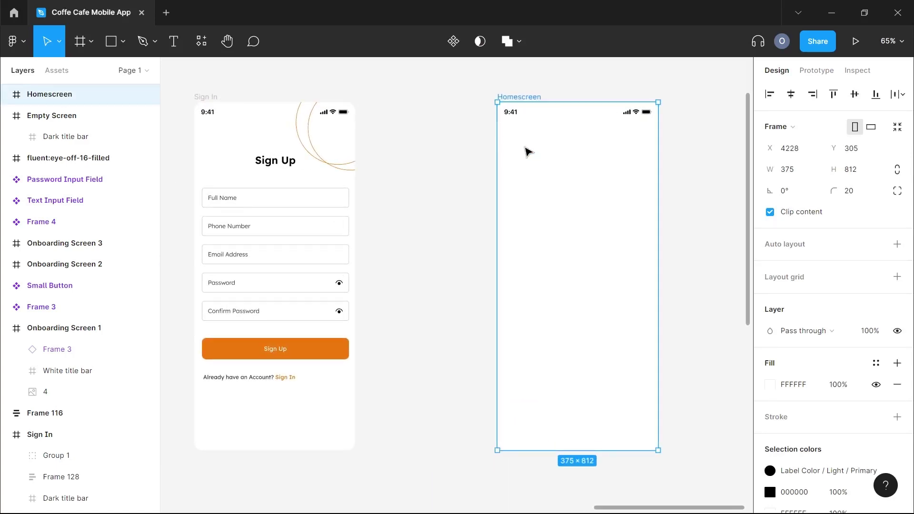
scroll(531, 147, up, 2)
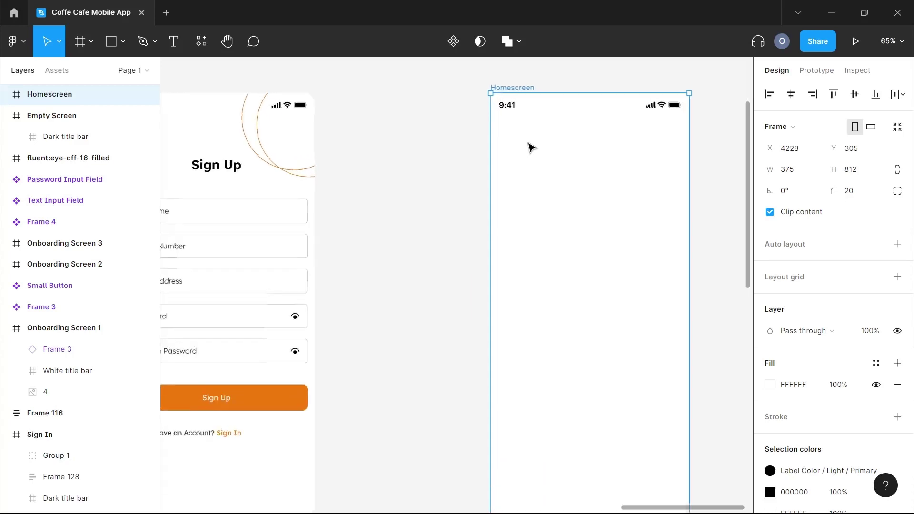
scroll(532, 148, up, 2)
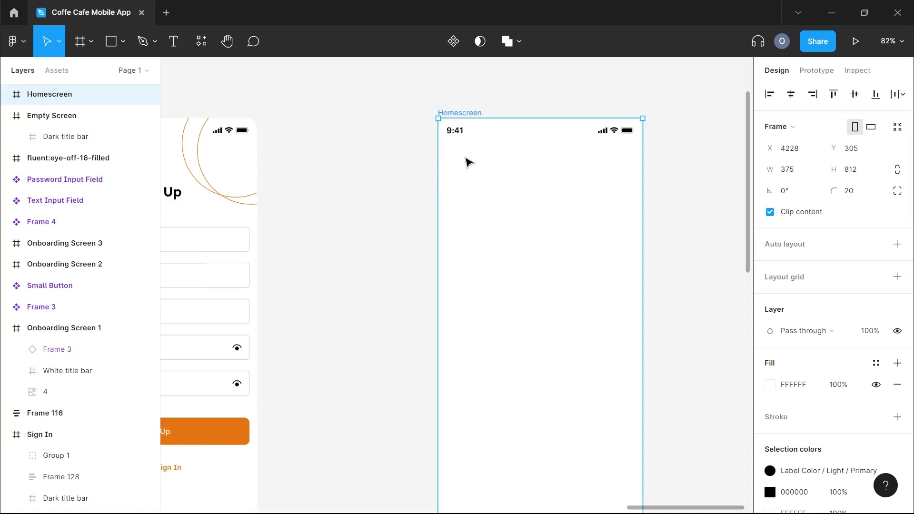
key(t)
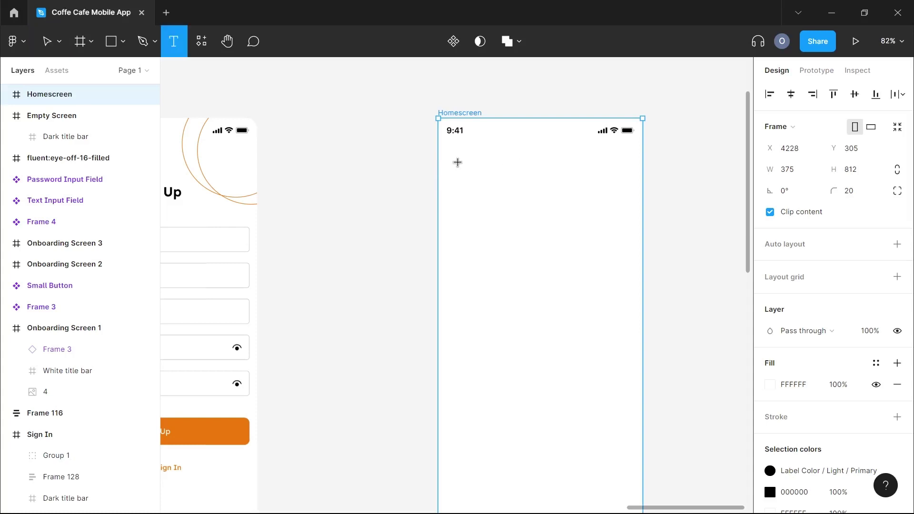
click(457, 162)
text(H)
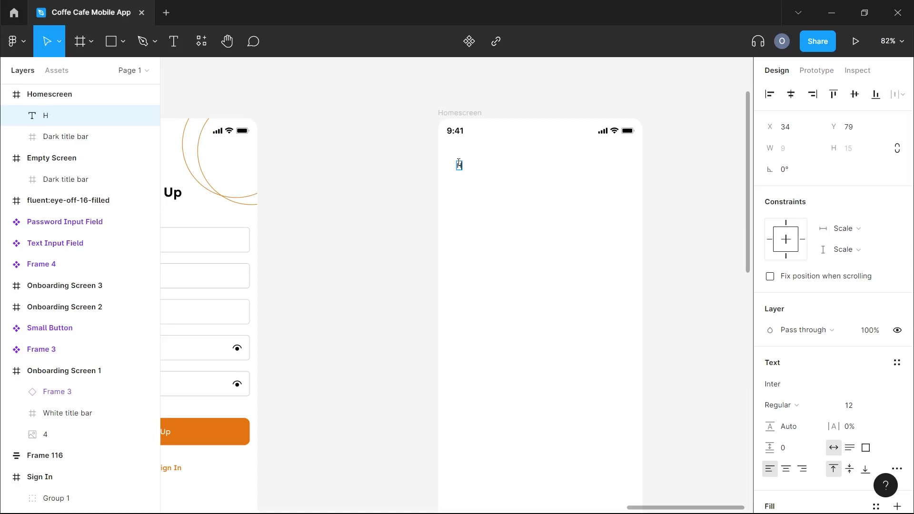
text(ey there)
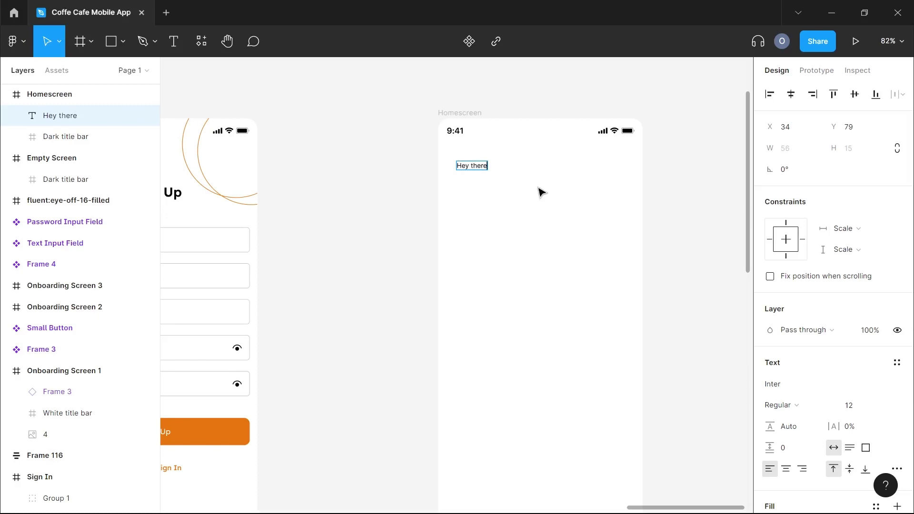
Set the "Hey there" text to the Lexend font in SemiBold weight.
key(ctrl+a)
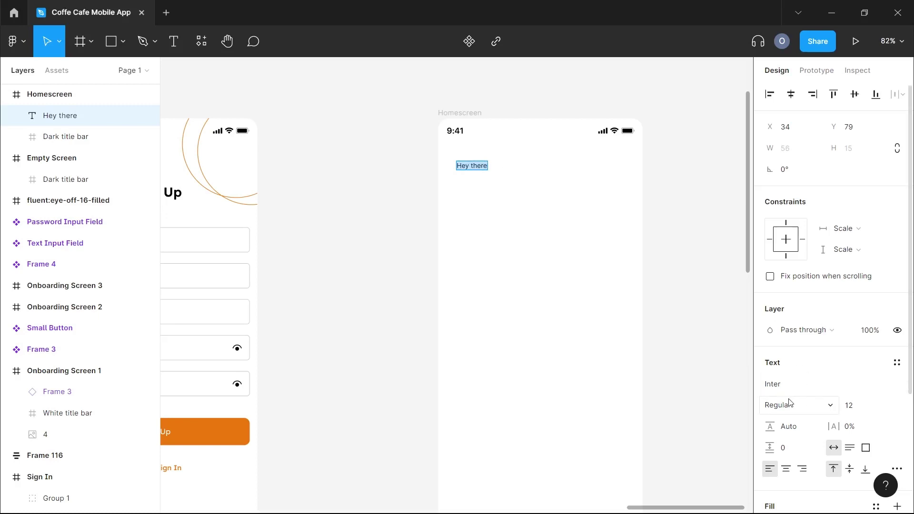
click(773, 384)
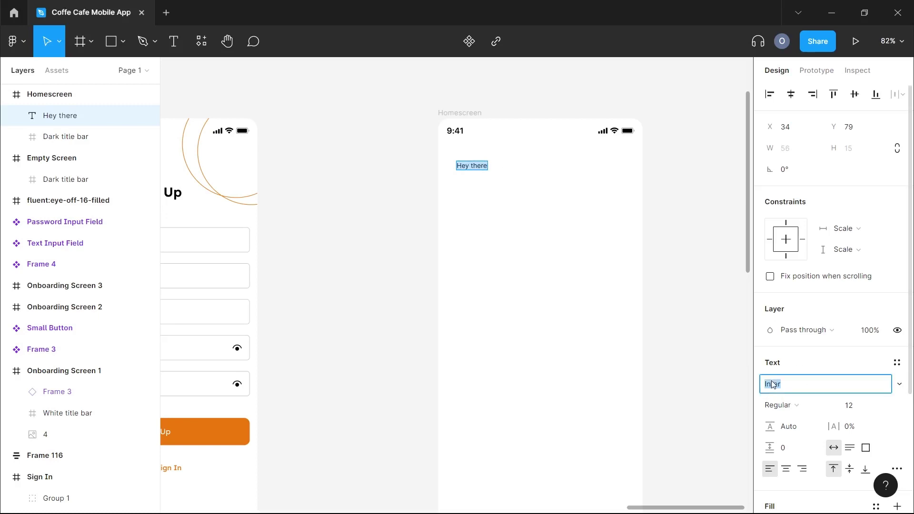
text(Leg)
key(Return)
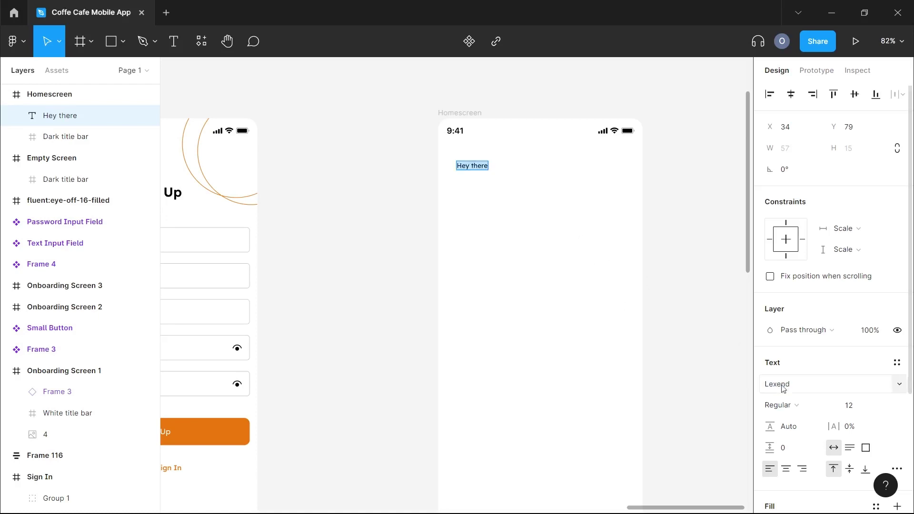
click(793, 409)
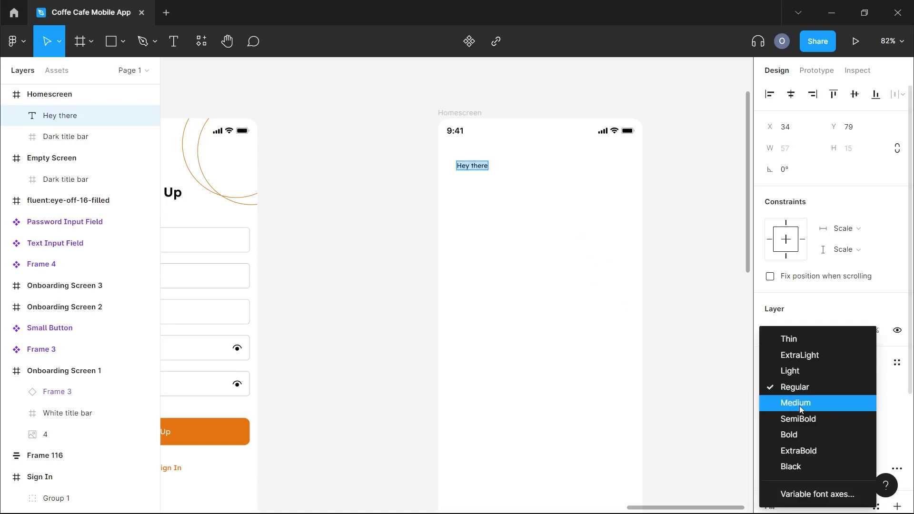
click(803, 417)
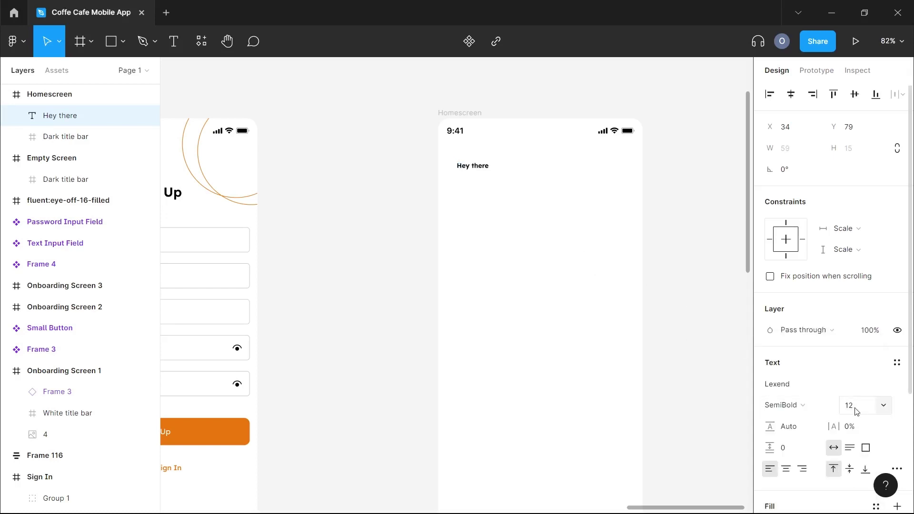
Try font size 26 on the "Hey there" text, and settle on size 24.
click(857, 411)
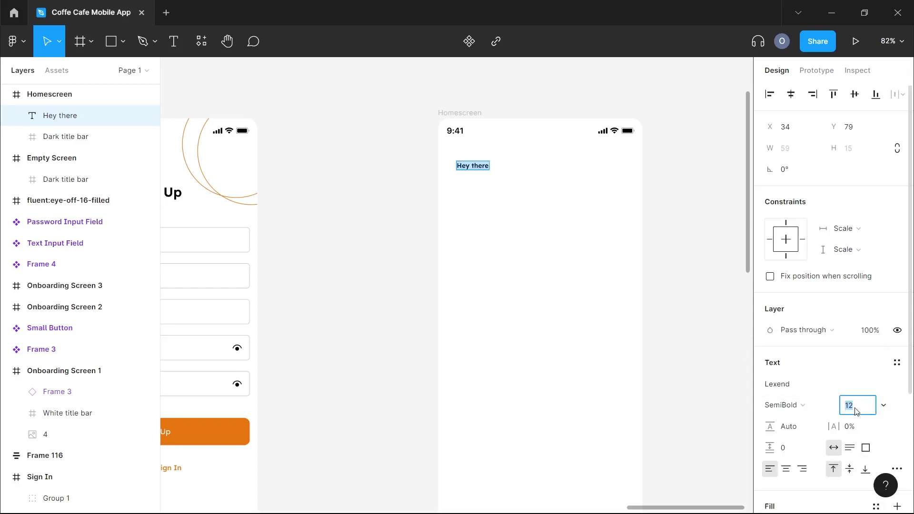
key(Return)
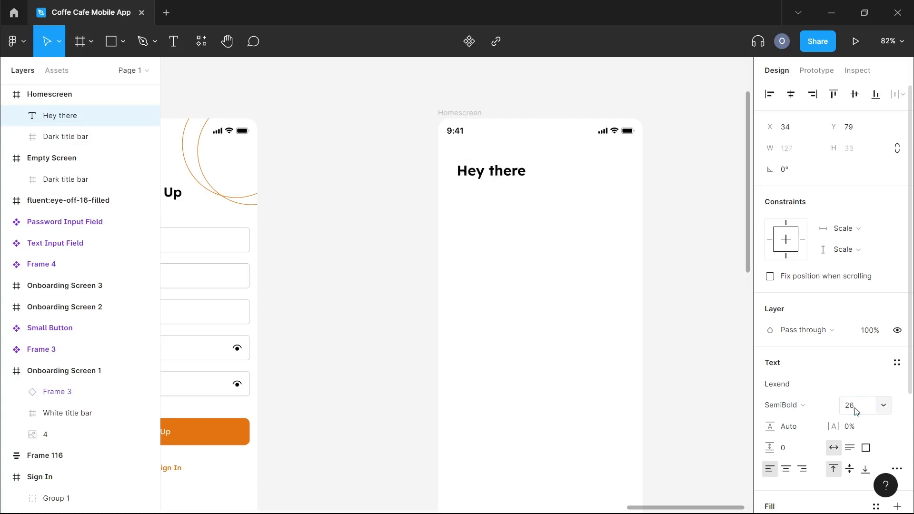
click(863, 405)
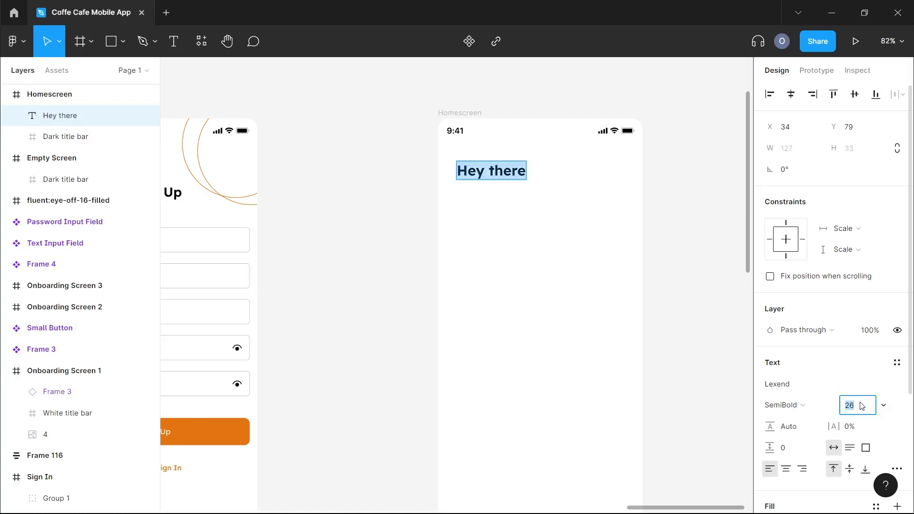
text(24)
key(Return)
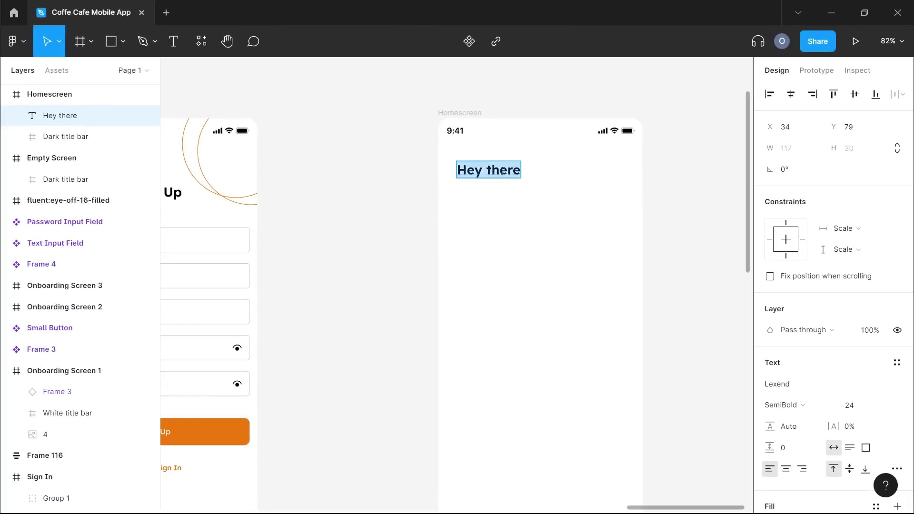
Append a waving-hand emoji to the "Hey there" greeting and scale the text down to size 19.86.
text(Hey there 👋)
key(Escape)
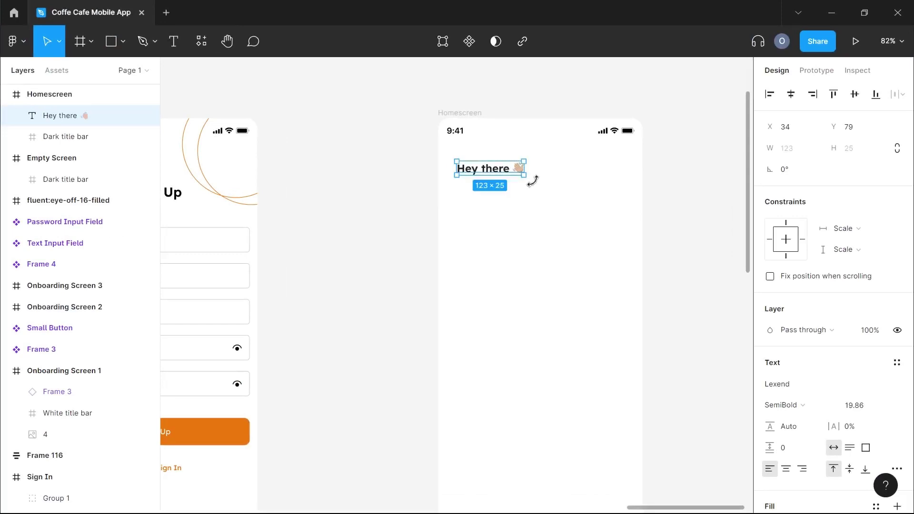
Position the "Hey there" greeting at about X 16, Y 61 in the Homescreen frame, aligned with the clock above.
scroll(522, 176, up, 3)
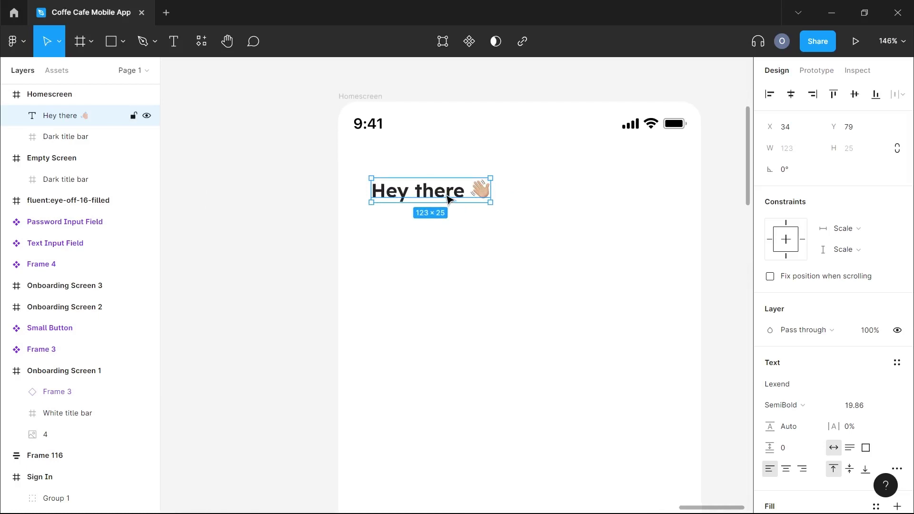
drag(449, 199, 427, 189)
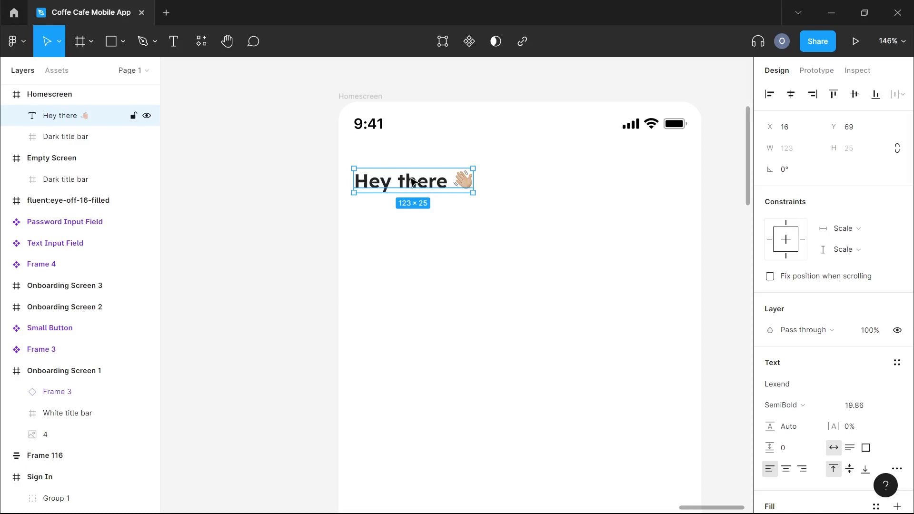
scroll(410, 181, up, 2)
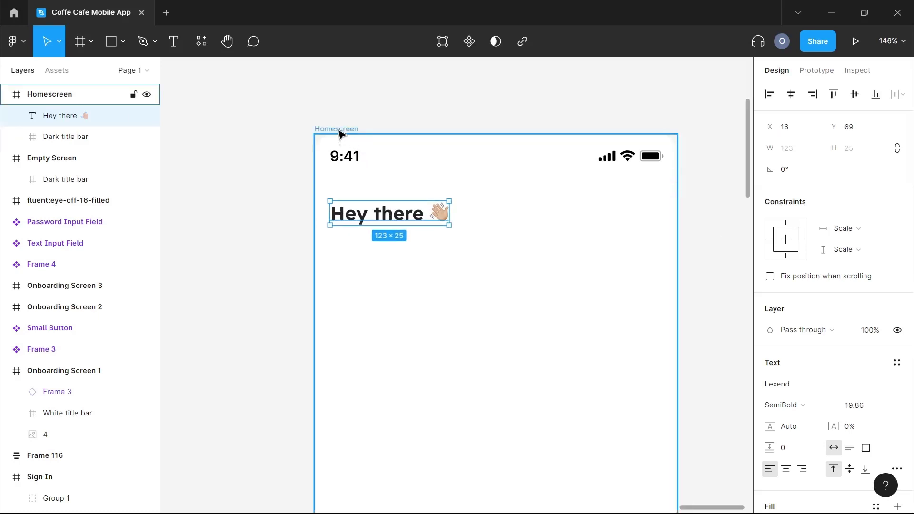
click(339, 128)
scroll(336, 128, down, 3)
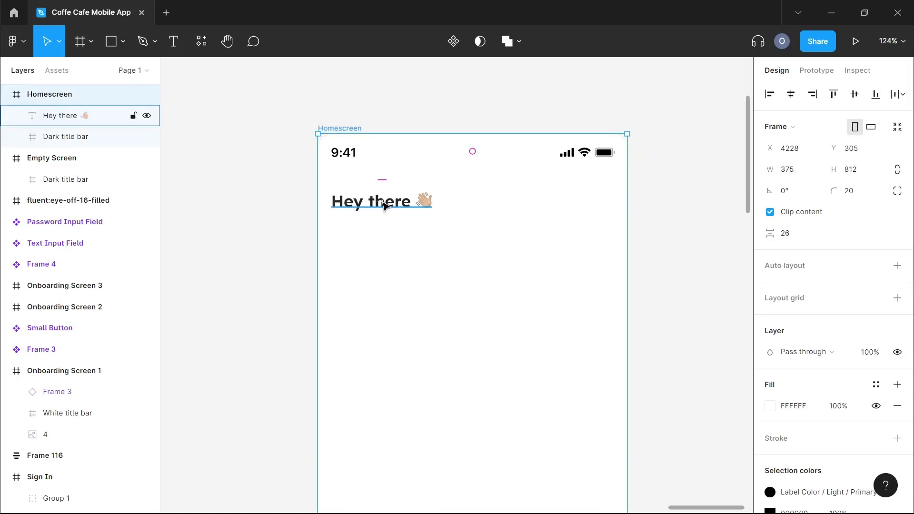
click(399, 205)
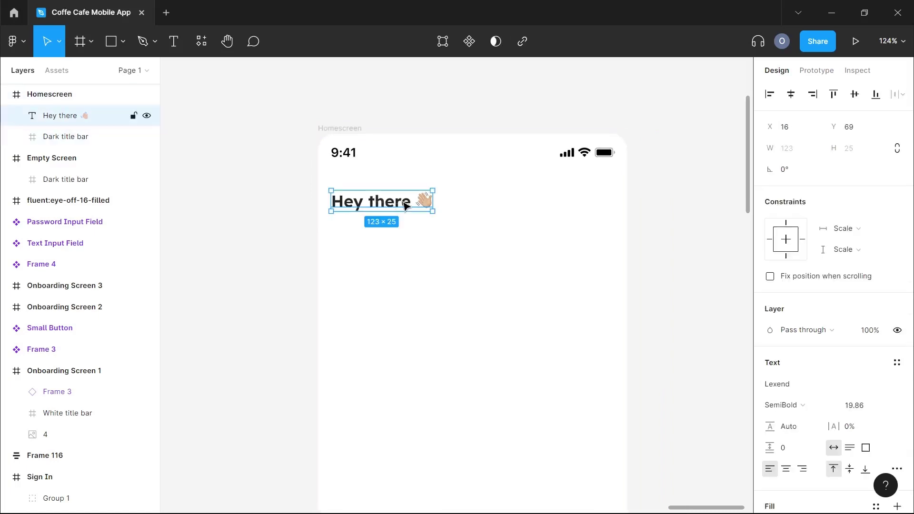
drag(405, 205, 405, 198)
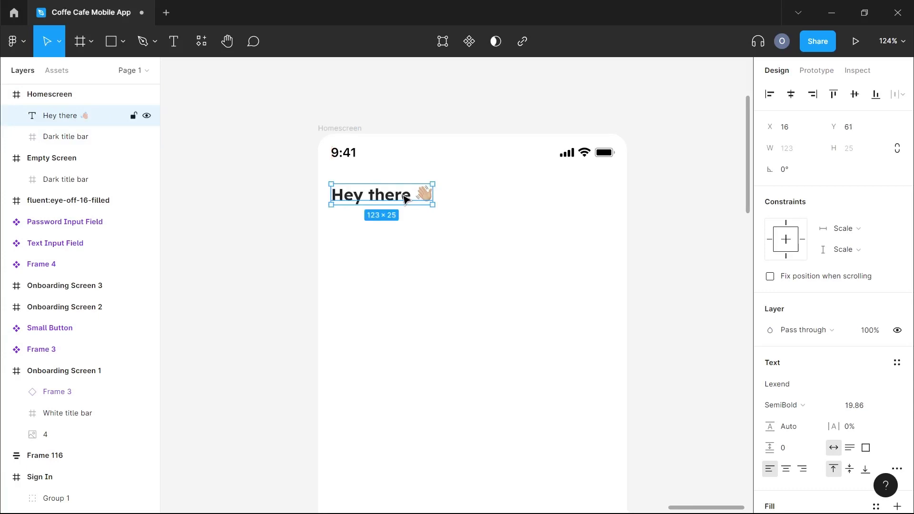
click(440, 226)
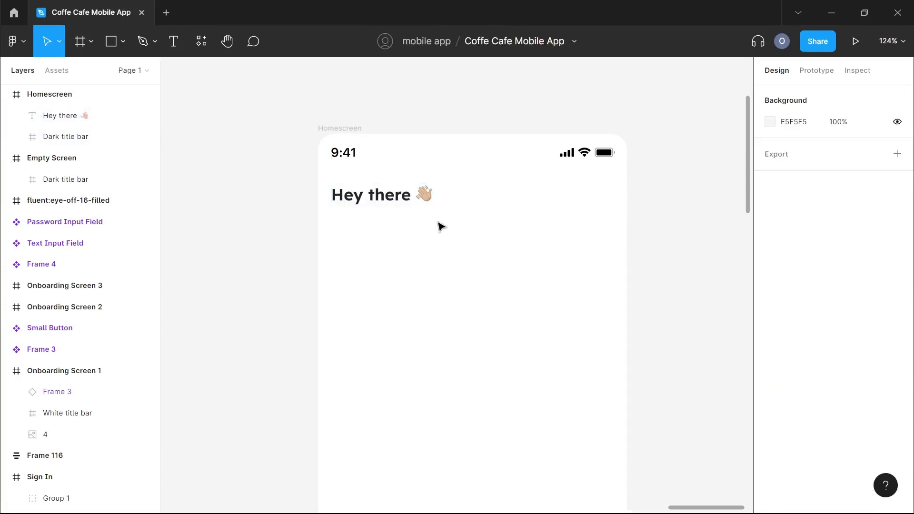
Add the text "its a great day to grab a cup of coffee" below the "Hey there" greeting in the Homescreen frame.
key(t)
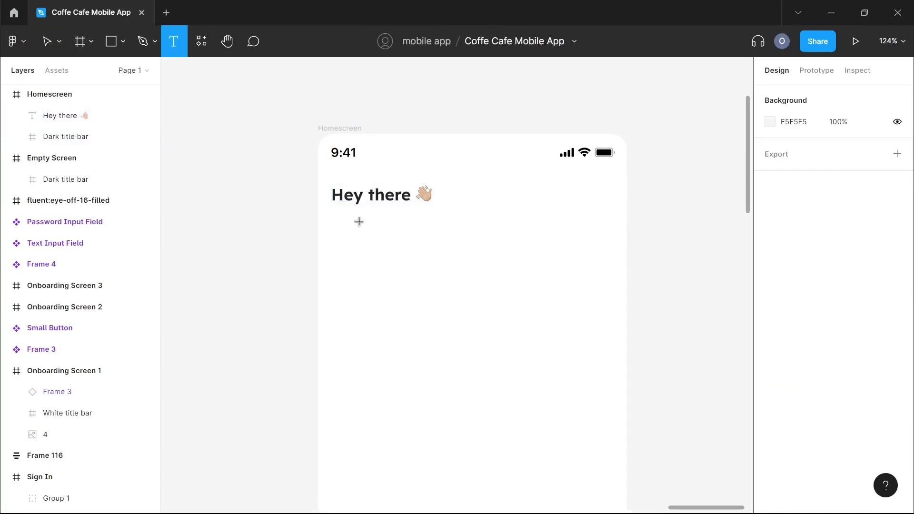
click(334, 213)
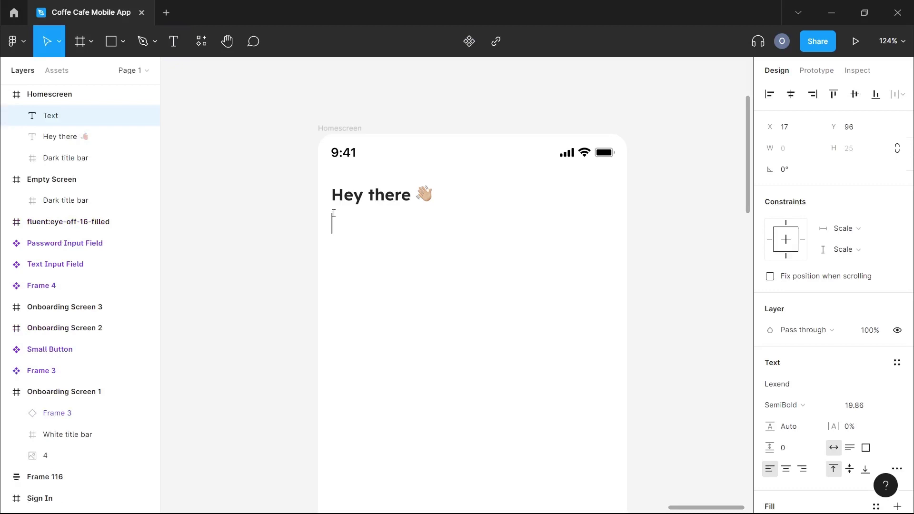
text(its a great day to grab a cup of coff)
Set the coffee tagline to Light weight, try font size 14 on it, and settle on size 12.
key(ctrl+a)
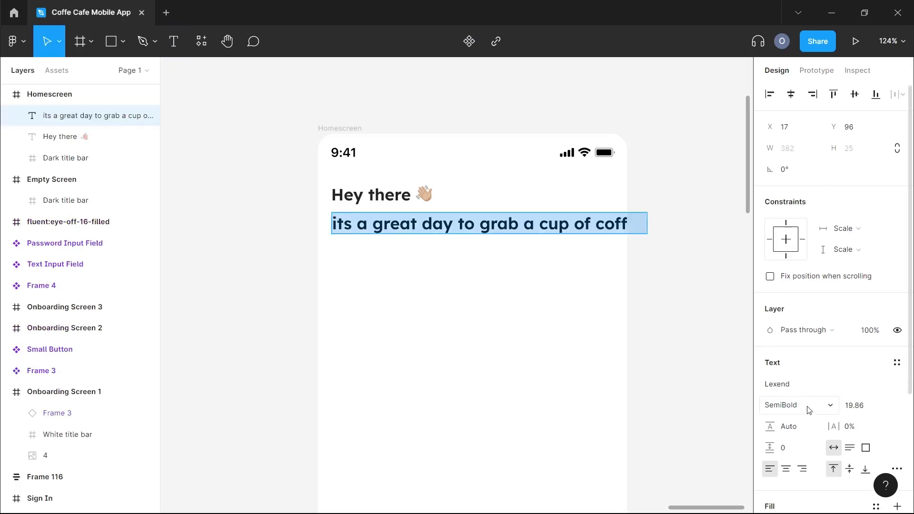
click(804, 405)
click(802, 358)
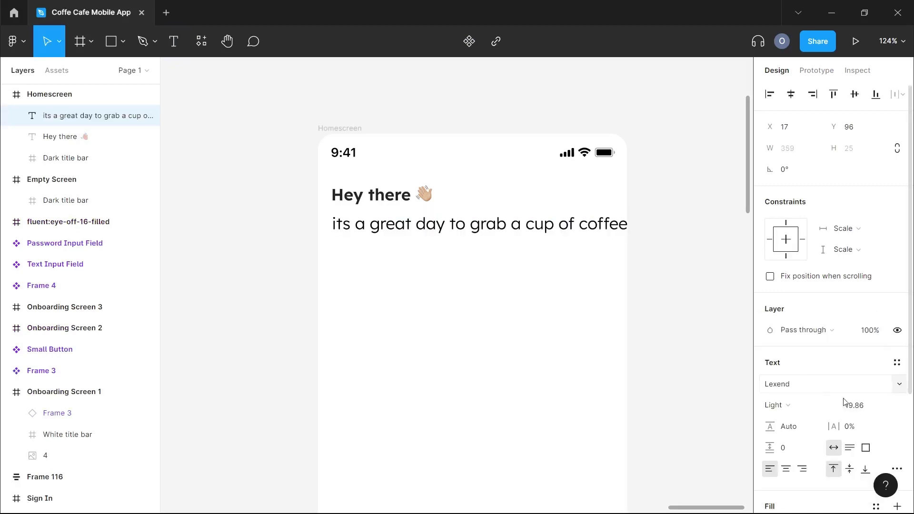
click(869, 414)
text(14)
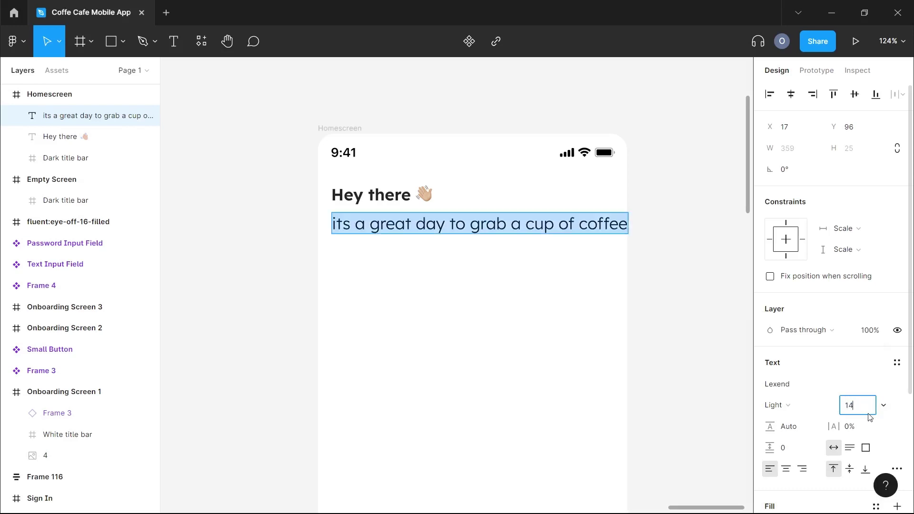
key(Return)
click(867, 407)
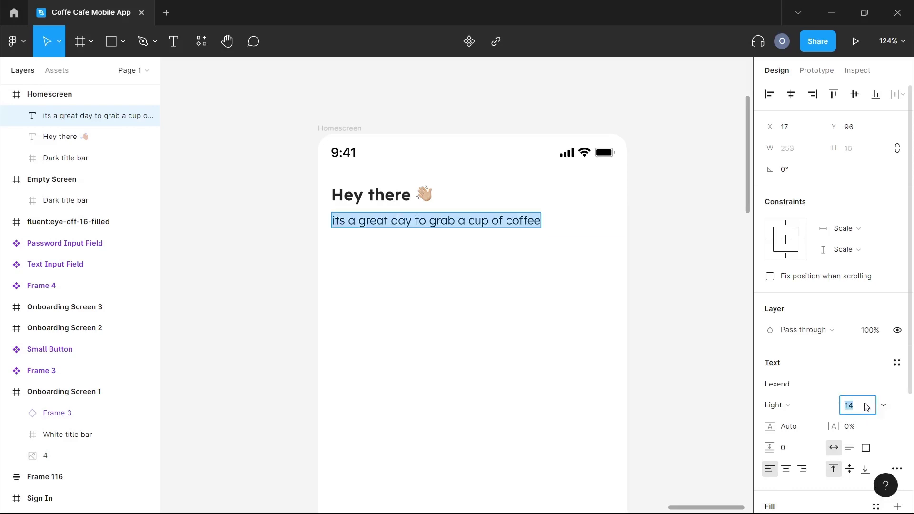
text(12)
key(Return)
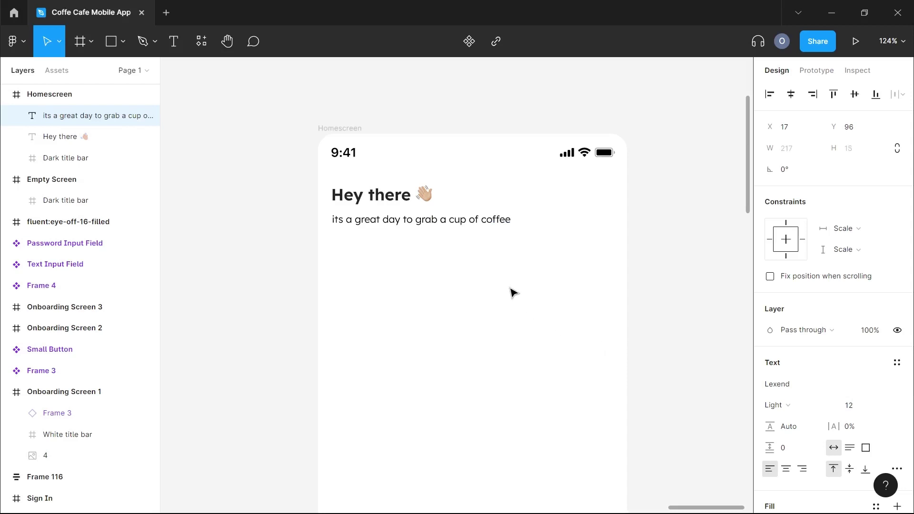
key(Return)
key(Escape)
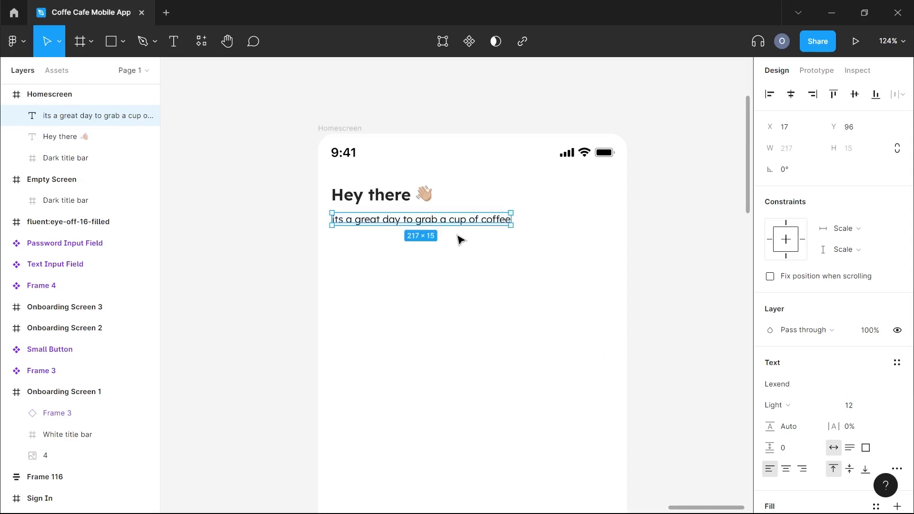
Move the coffee tagline up to about Y 86, directly beneath the "Hey there" greeting.
key(Up)
key(Up)
key(Up)
key(Up)
key(Up)
key(Up)
key(Up)
key(Up)
key(Up)
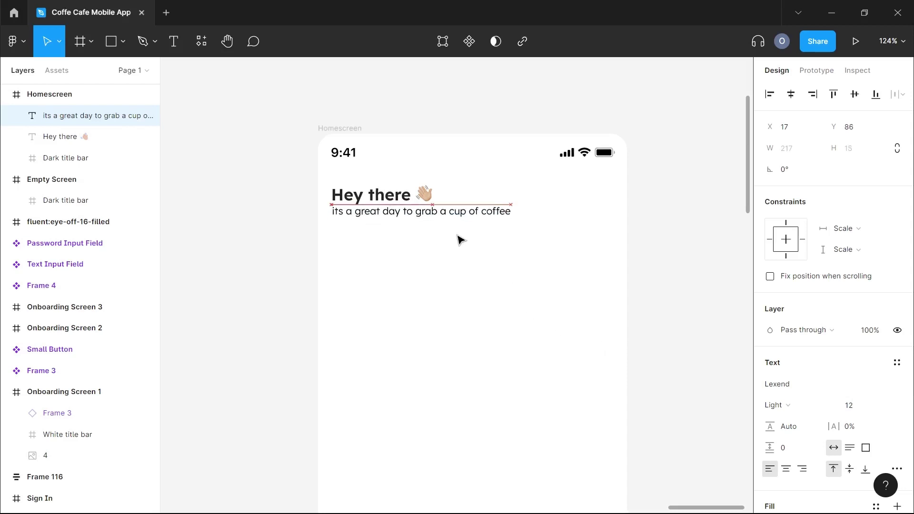
click(437, 240)
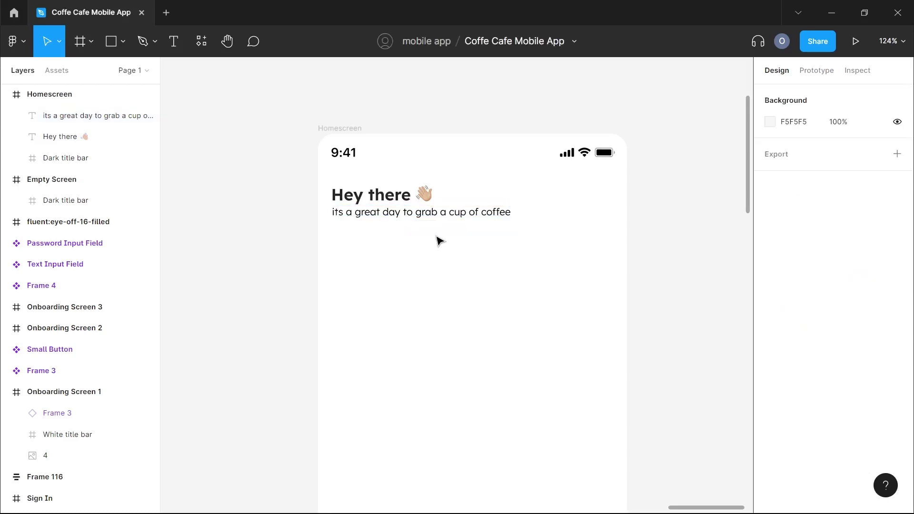
Add the text "Search for your specific coffee type" below the tagline, at about X 62, Y 143 in the Homescreen frame.
scroll(438, 239, right, 1)
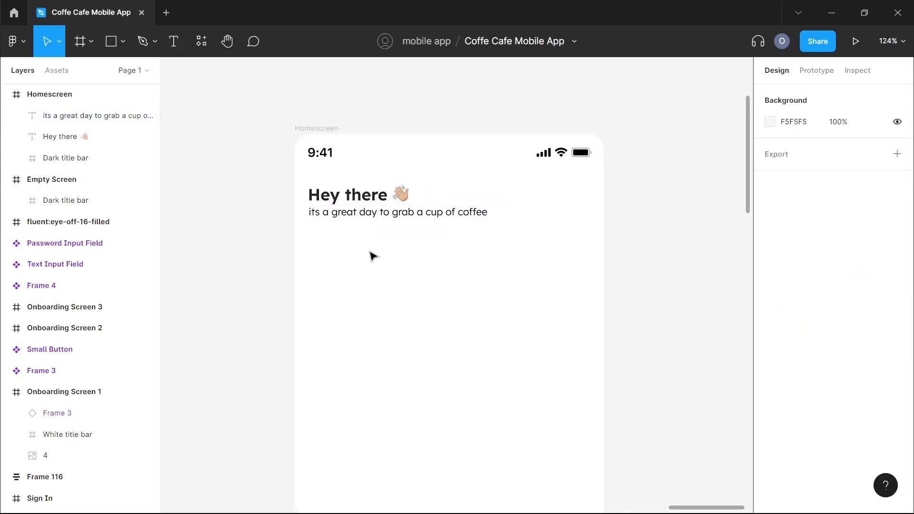
key(t)
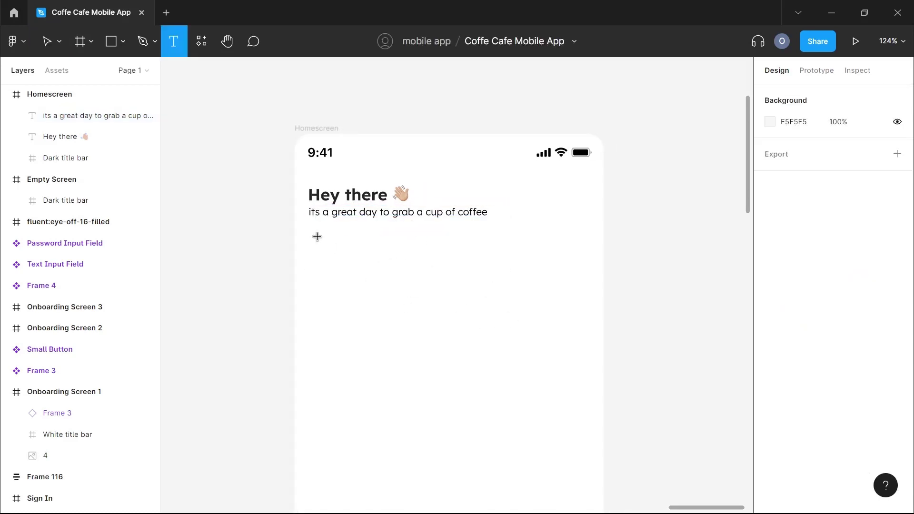
click(345, 251)
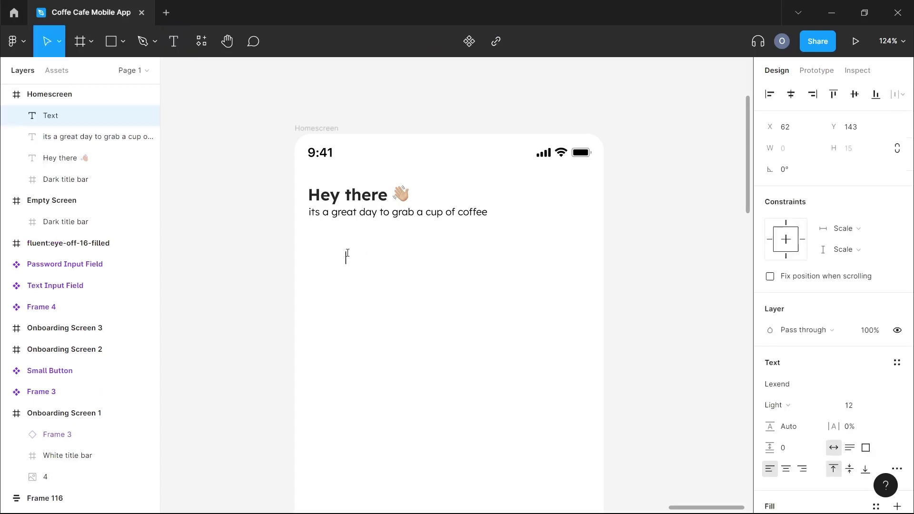
text(Search)
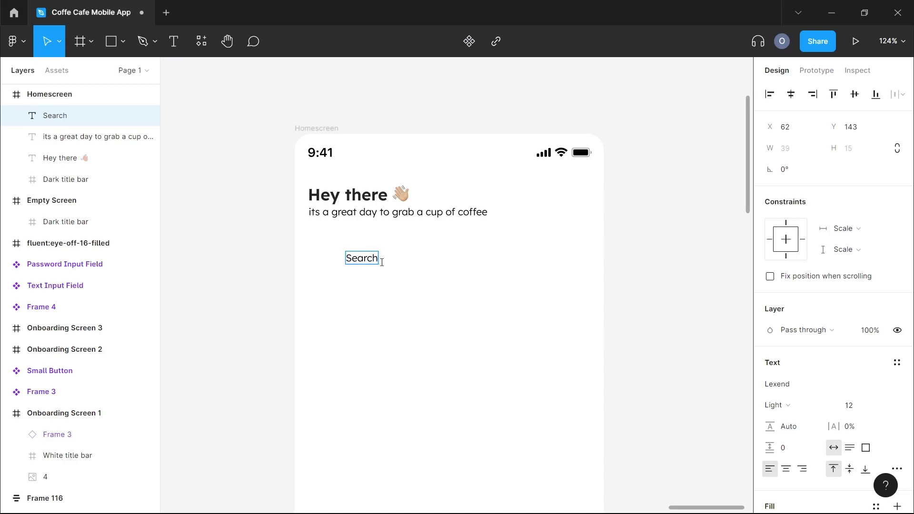
text( for you)
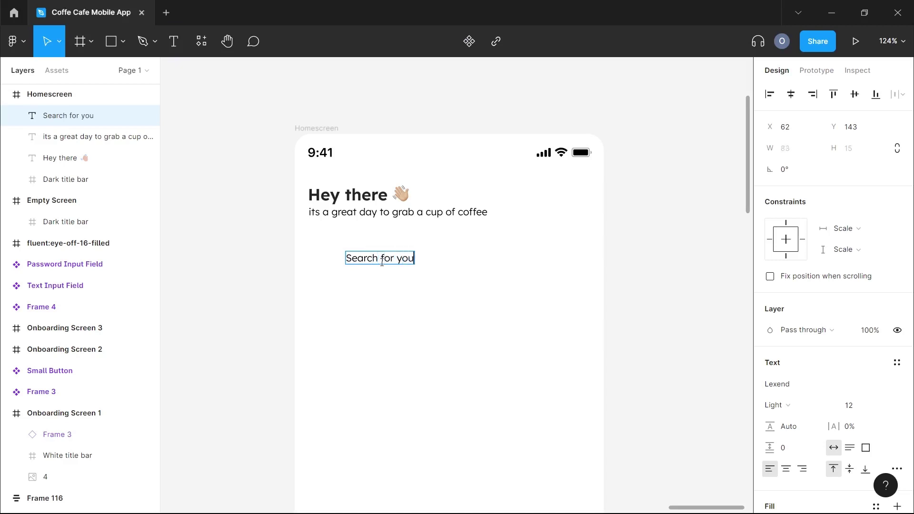
text(r)
text( specific coffee type)
key(Escape)
Wrap the search text in an auto layout frame with corner radius 100 and an F5F5F5 fill.
key(shift+a)
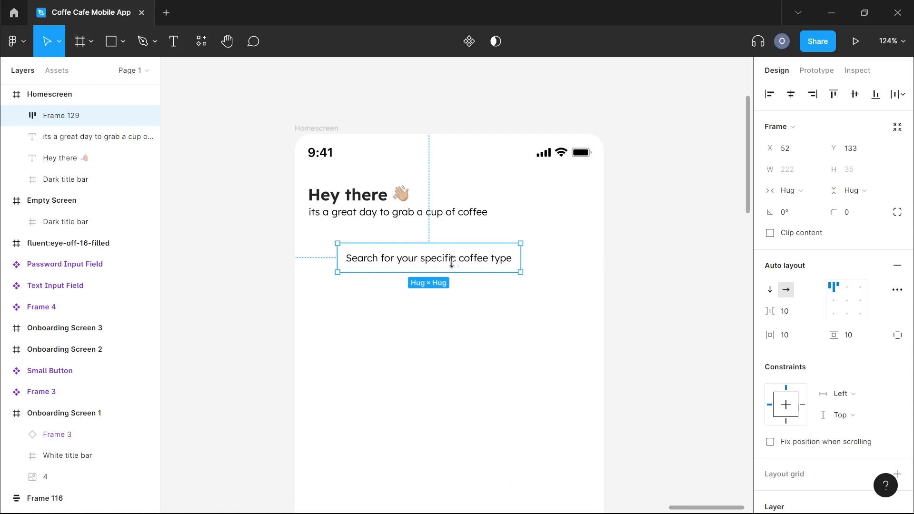
click(848, 216)
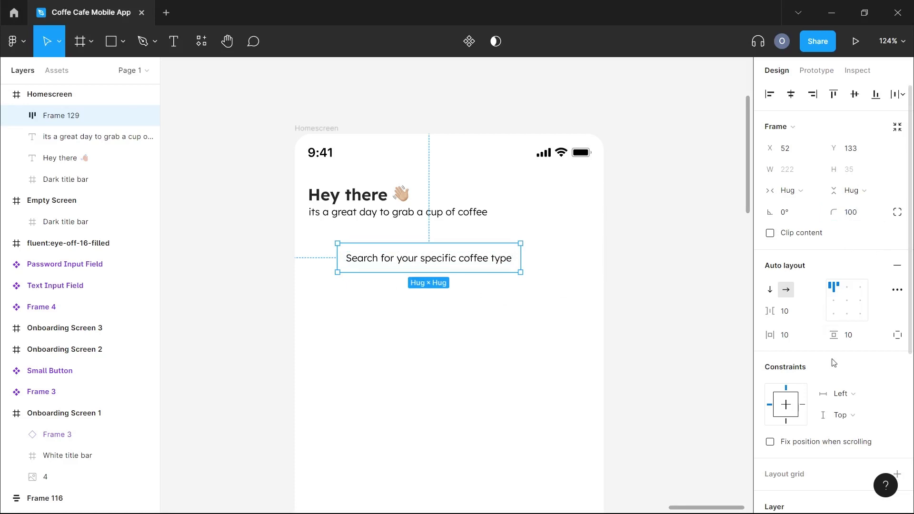
scroll(833, 363, down, 4)
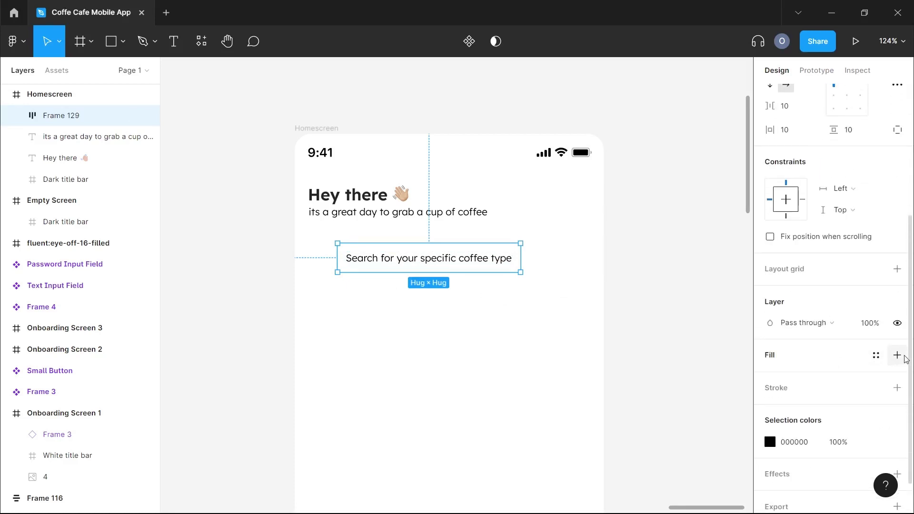
click(897, 355)
click(768, 380)
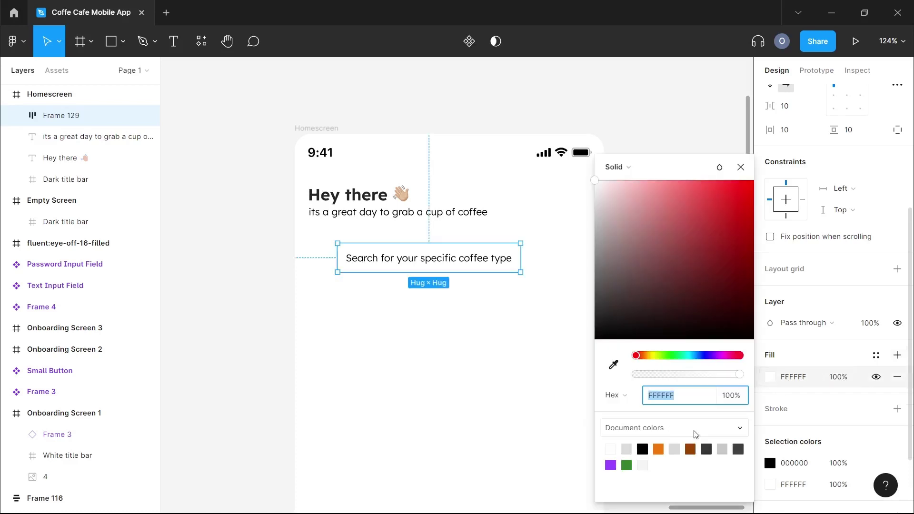
click(646, 466)
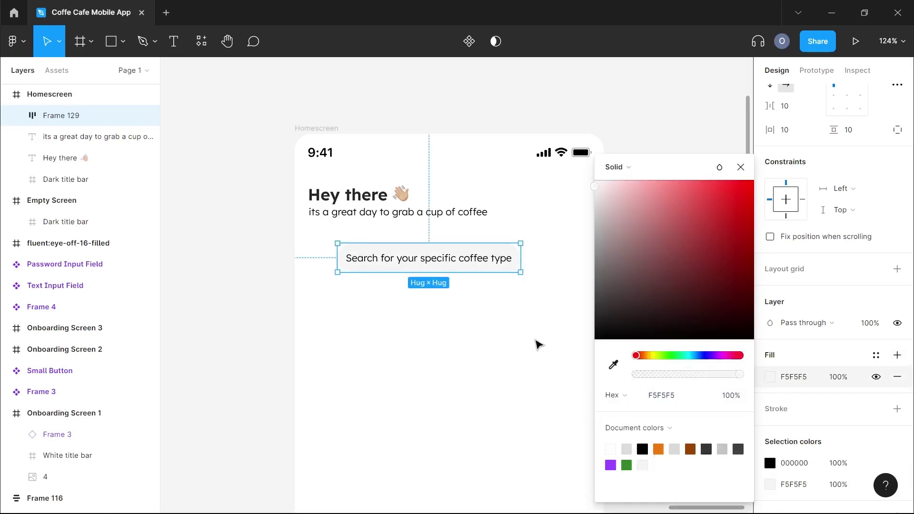
click(490, 331)
Set the search bar frame's horizontal padding to 30.
click(449, 260)
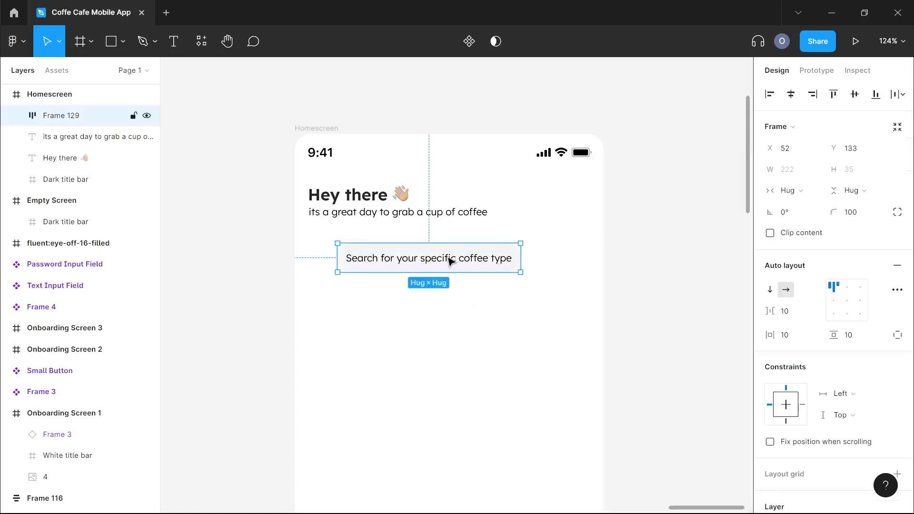
click(796, 338)
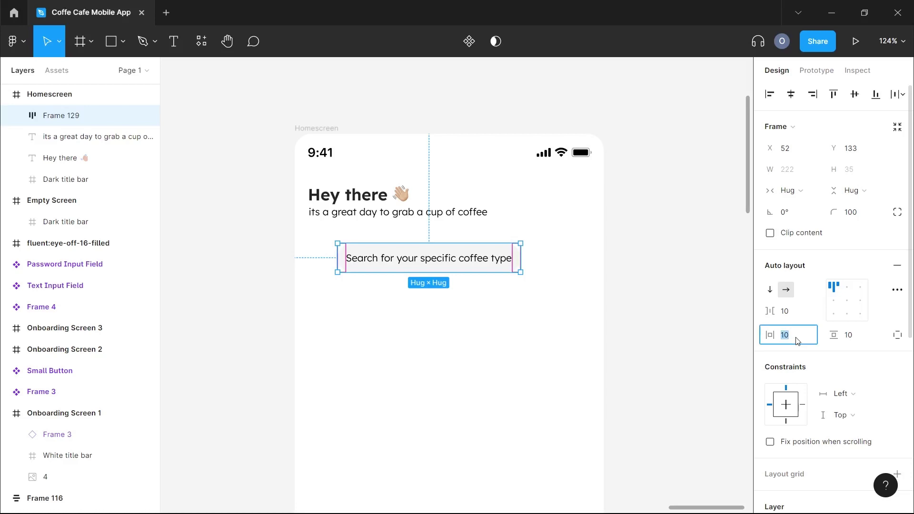
key(Return)
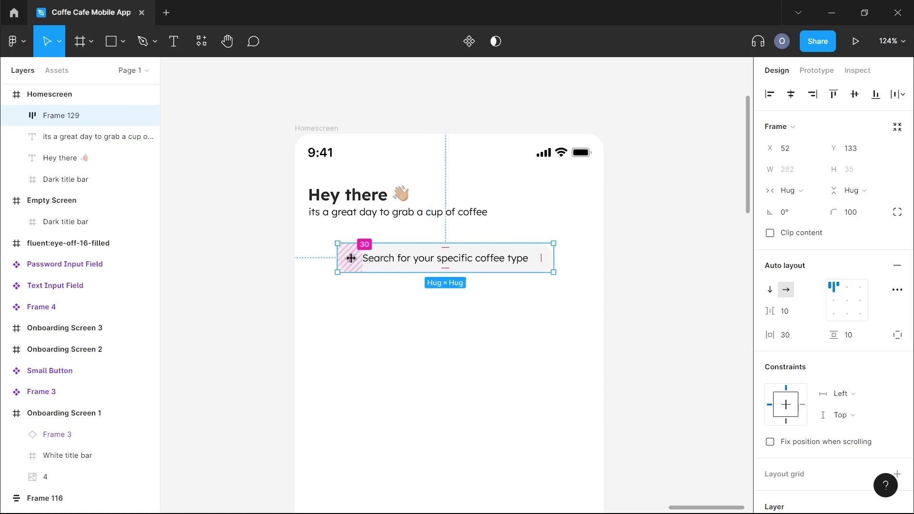
click(399, 331)
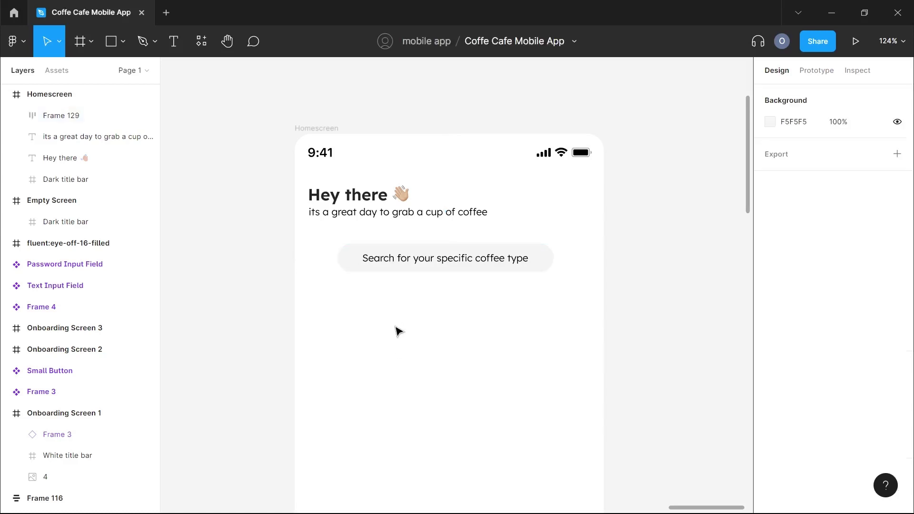
Search the Iconify plugin for "search" and import the akar-icons:search icon into the Homescreen frame.
right_click(401, 301)
mouse_move(449, 393)
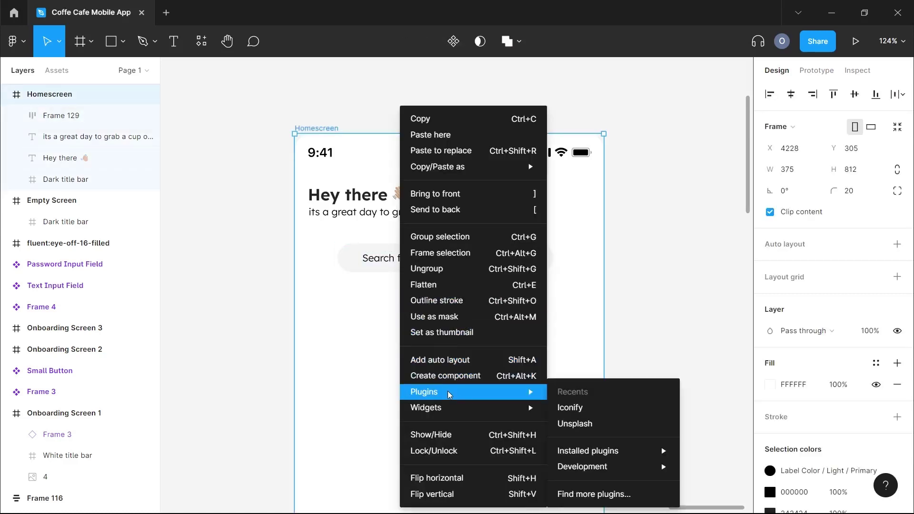
click(565, 409)
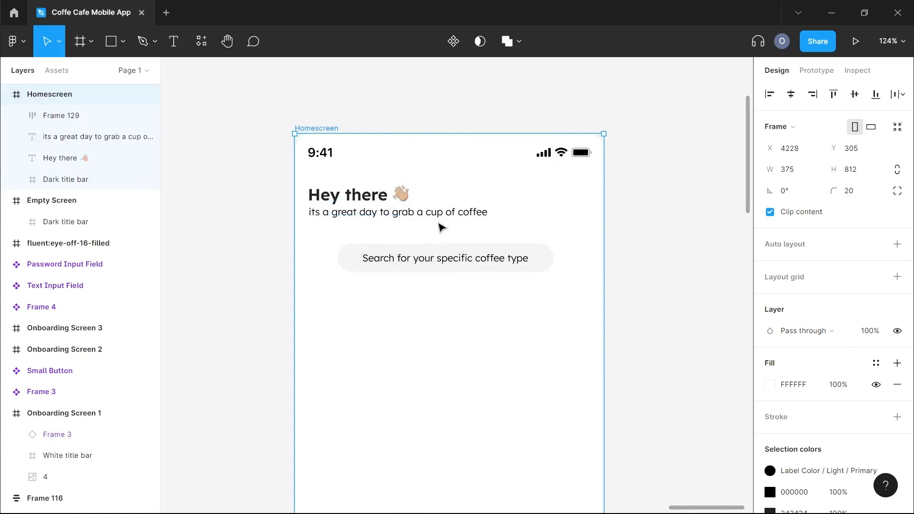
key(ctrl+alt+p)
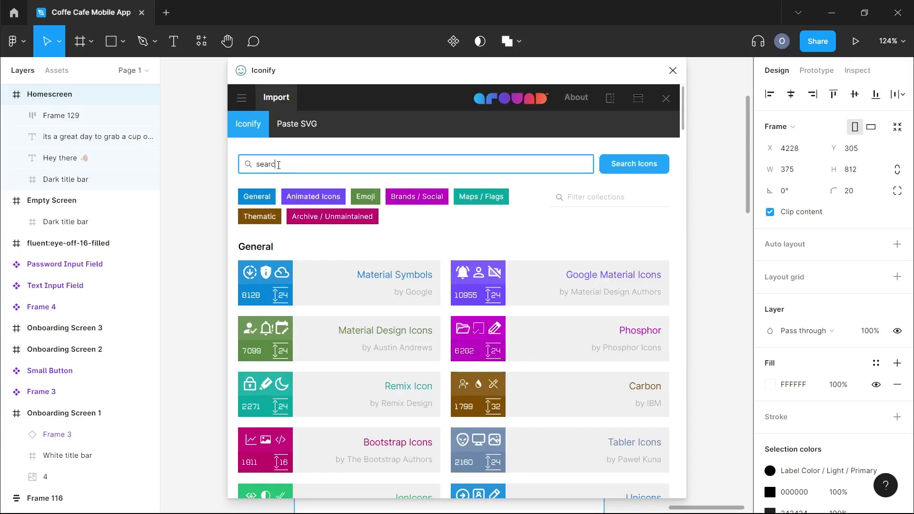
text(search)
key(Return)
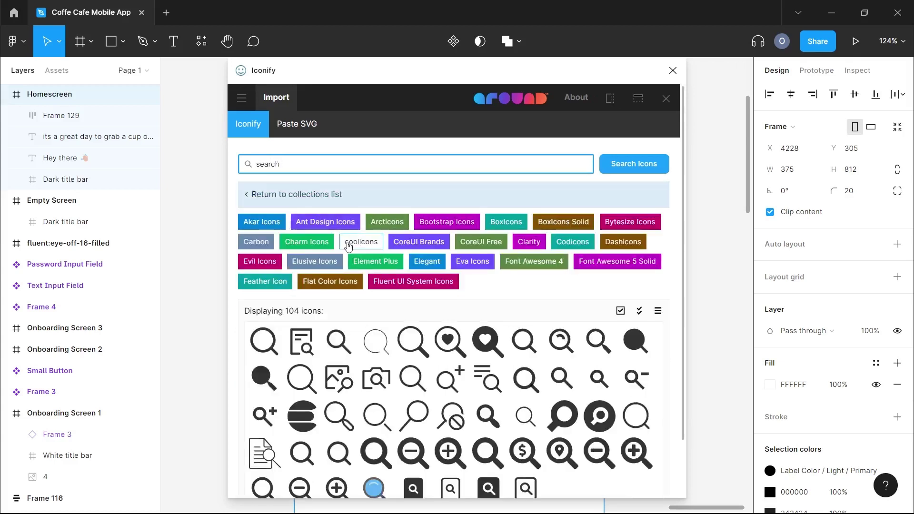
click(263, 341)
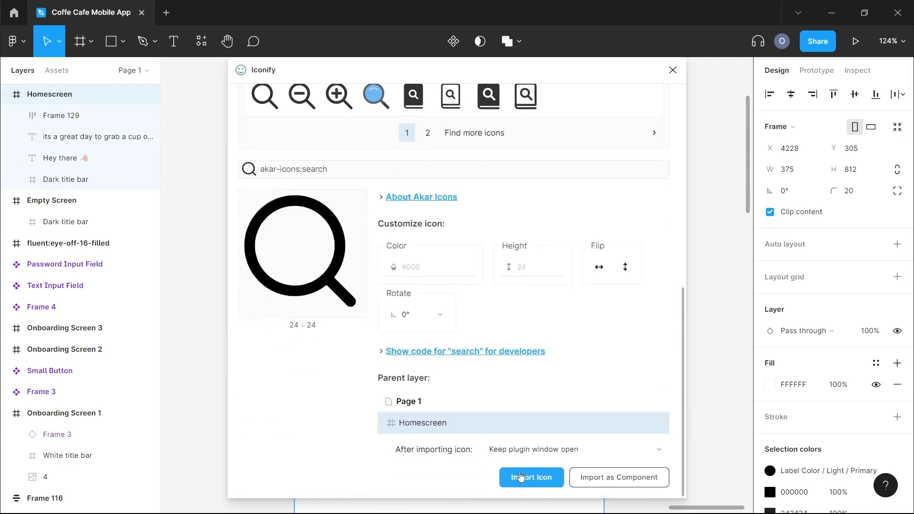
click(521, 476)
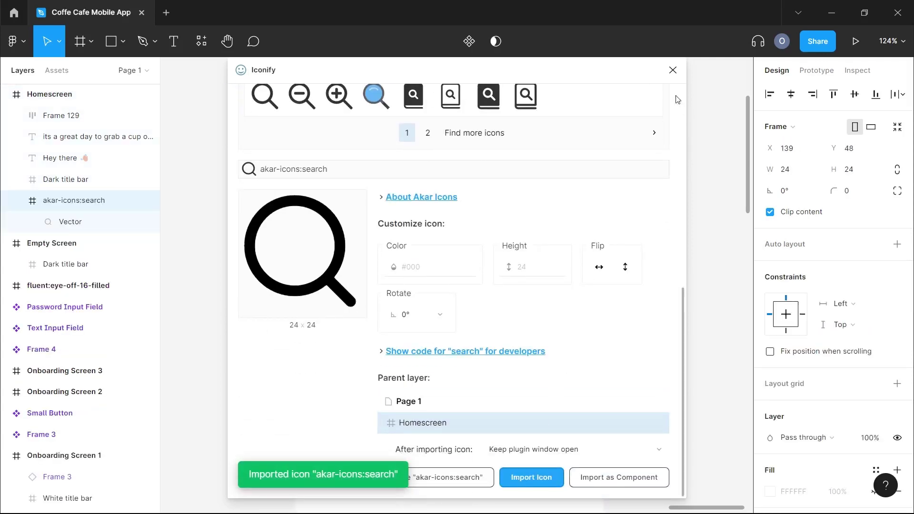
click(673, 71)
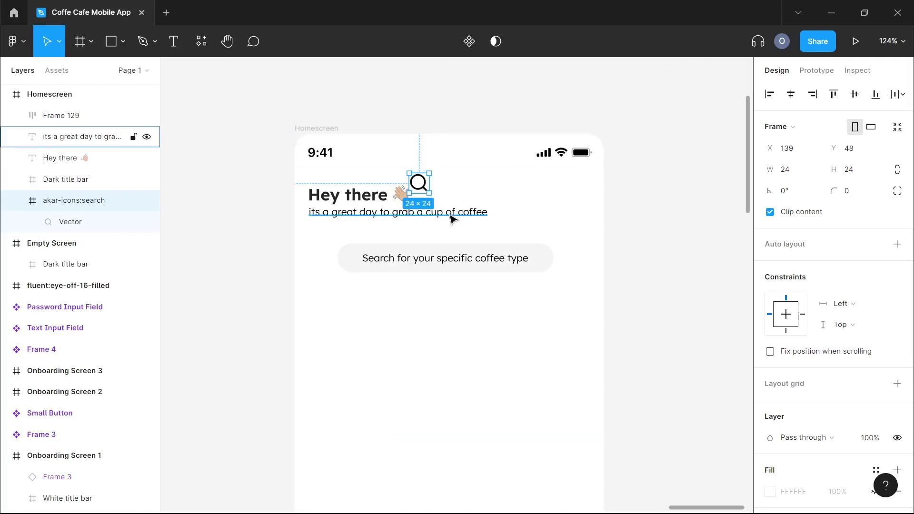
Transfer the imported search icon from the Homescreen frame into the search bar's auto layout frame, after the text.
key(Delete)
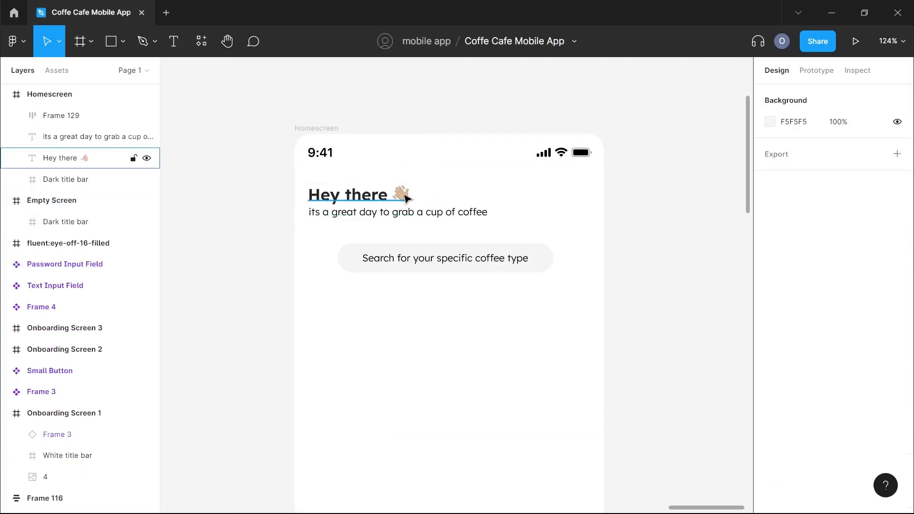
click(377, 263)
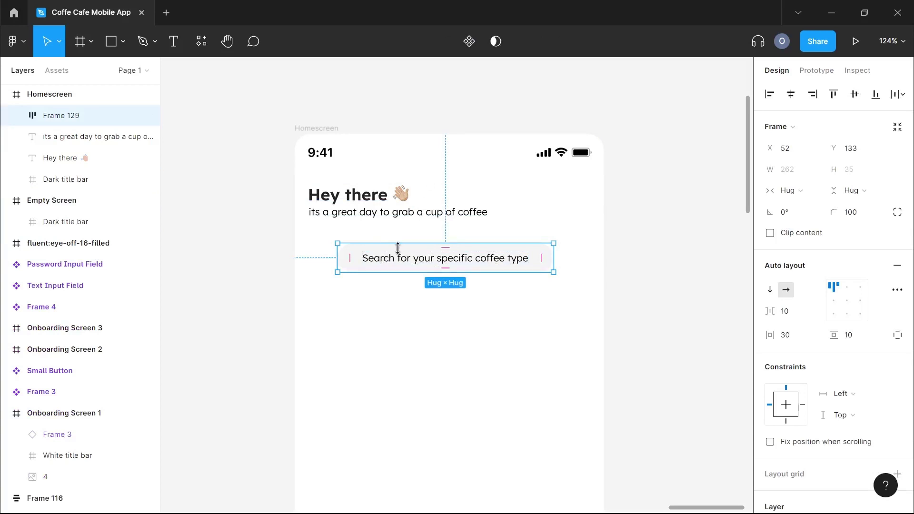
key(ctrl+v)
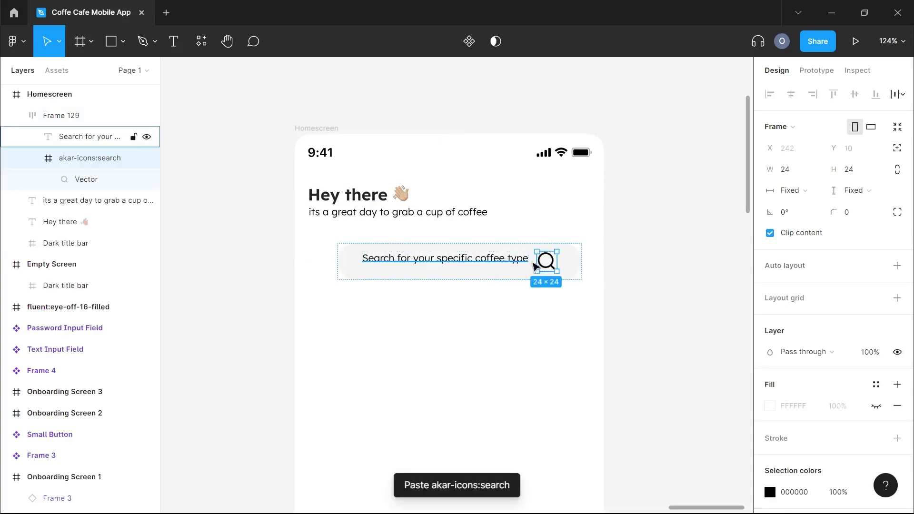
scroll(514, 272, up, 4)
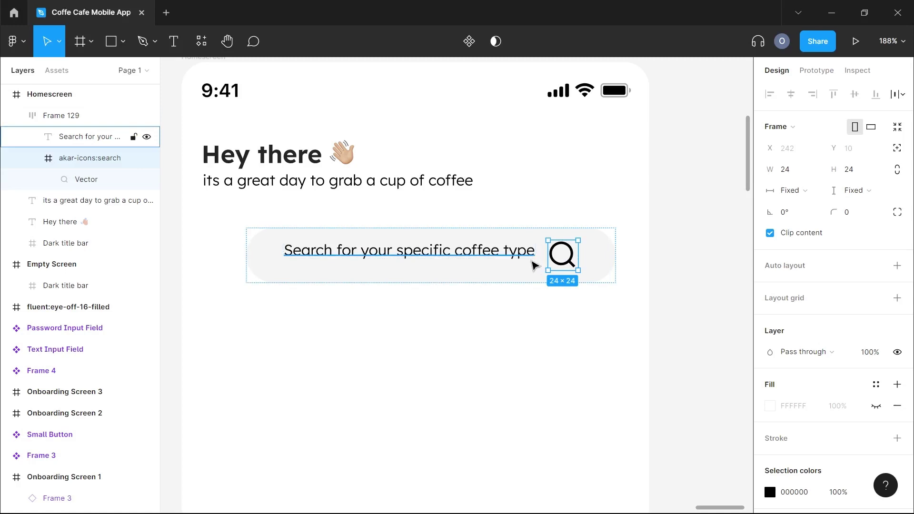
Reorder the search icon before the text in the search bar and align the bar's contents to left center.
key(Left)
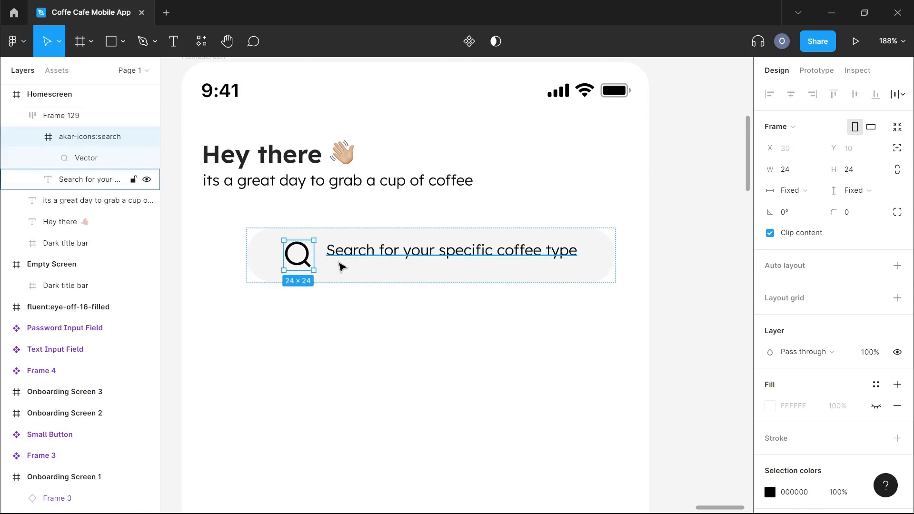
click(404, 278)
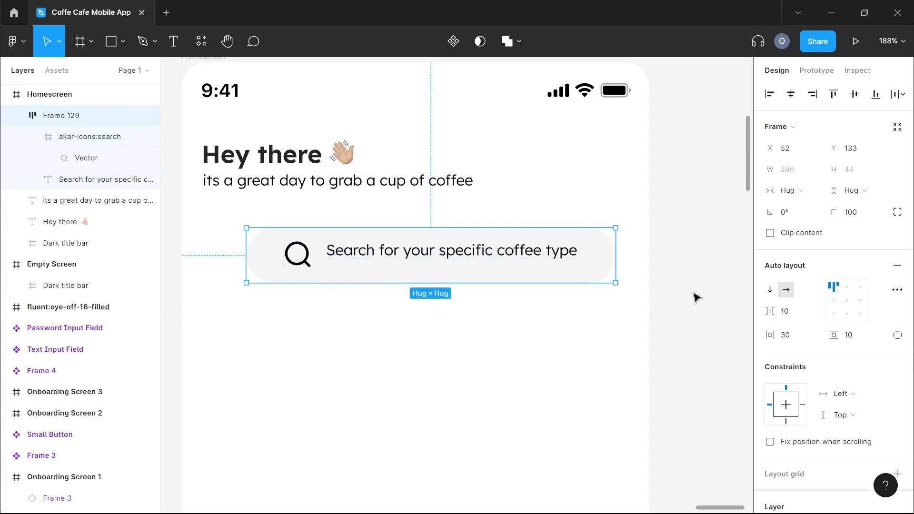
click(834, 300)
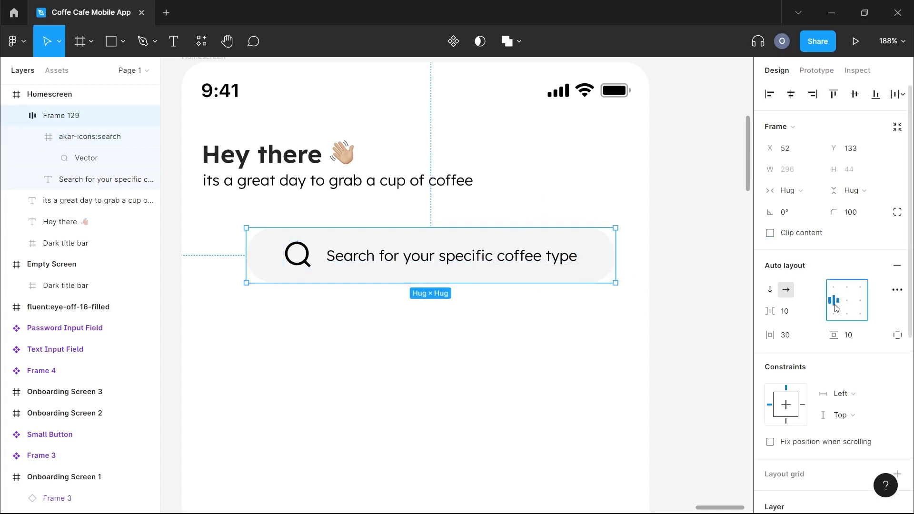
Set the font size of the search bar's text to 11.
double_click(442, 260)
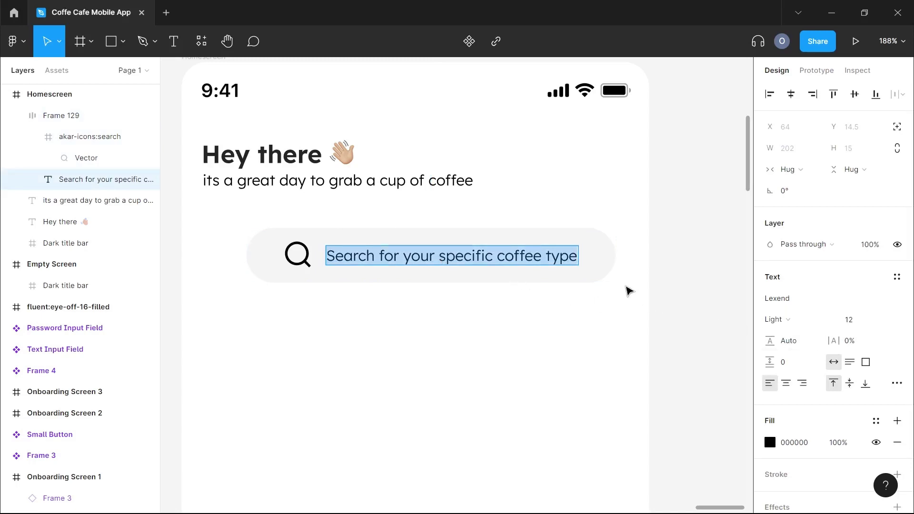
click(855, 326)
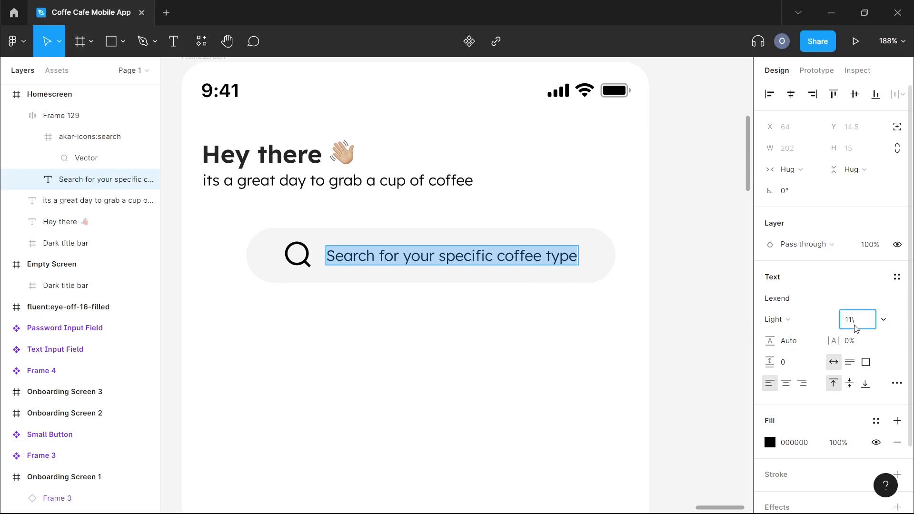
text(11)
key(Return)
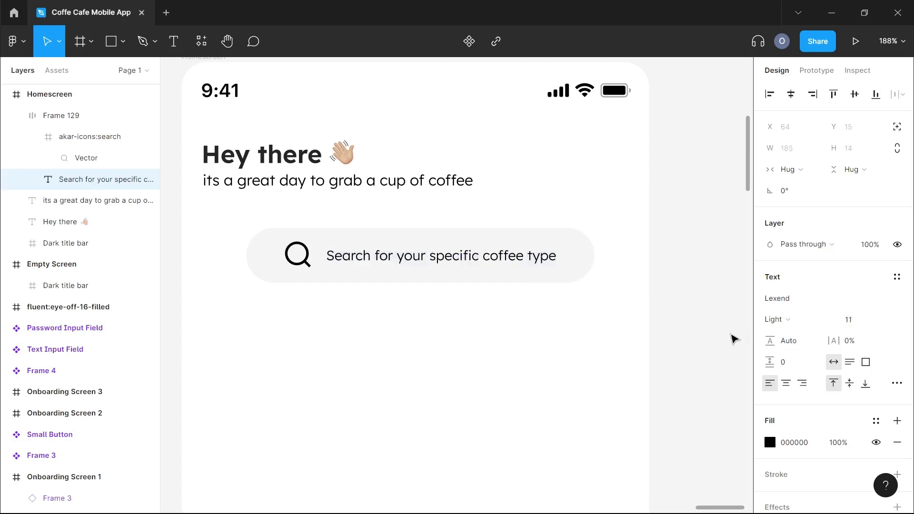
Resize the search icon to 22 × 22.
click(305, 263)
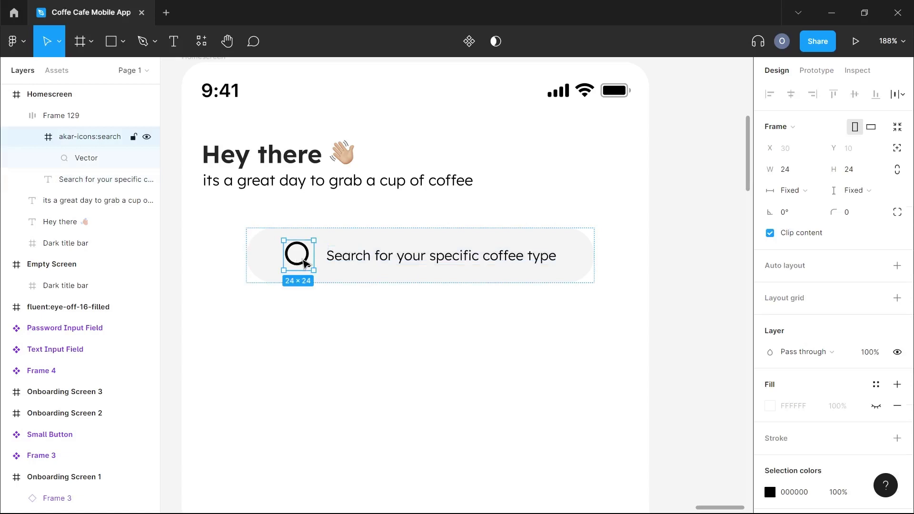
click(852, 177)
text(22)
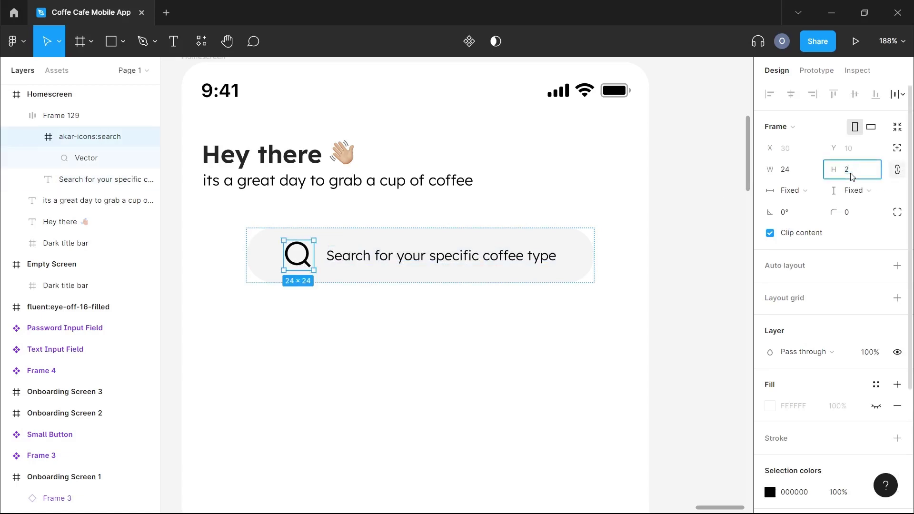
key(Return)
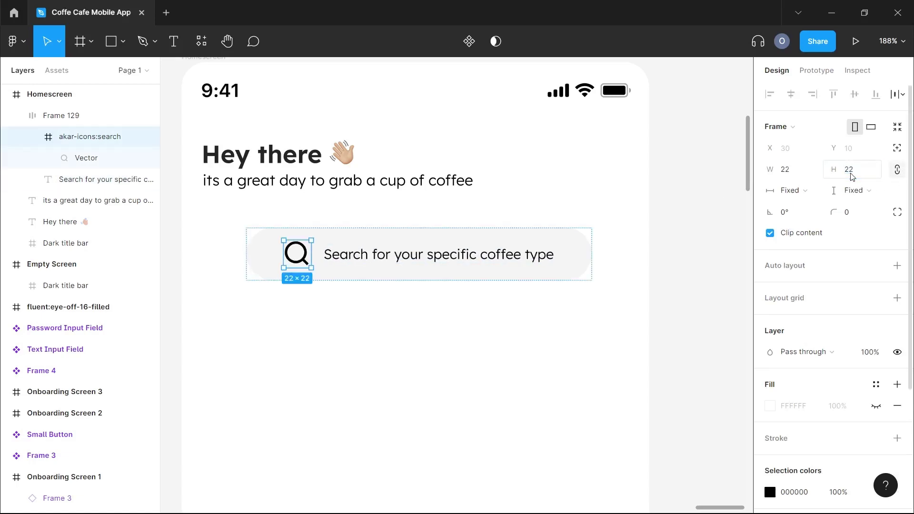
Give the search bar frame a fixed width of 343 and move it under the tagline, to about X 13, Y 123.
click(585, 254)
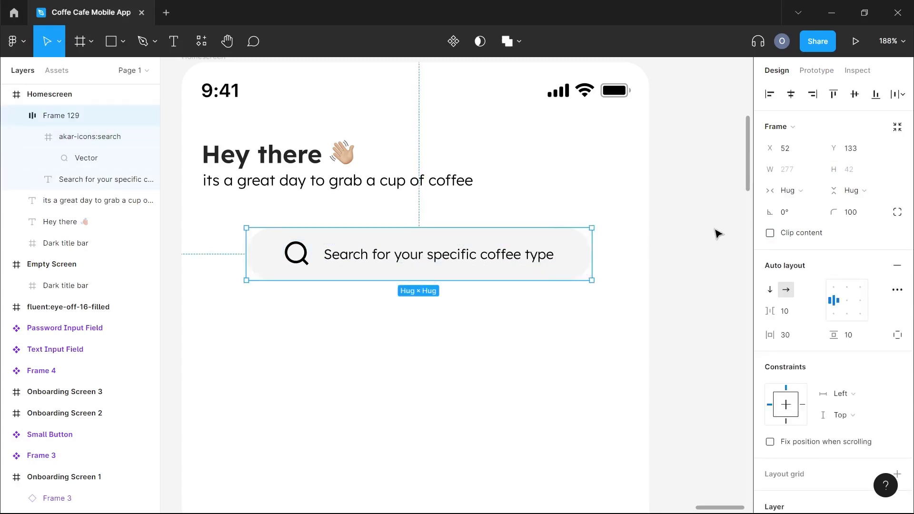
click(795, 193)
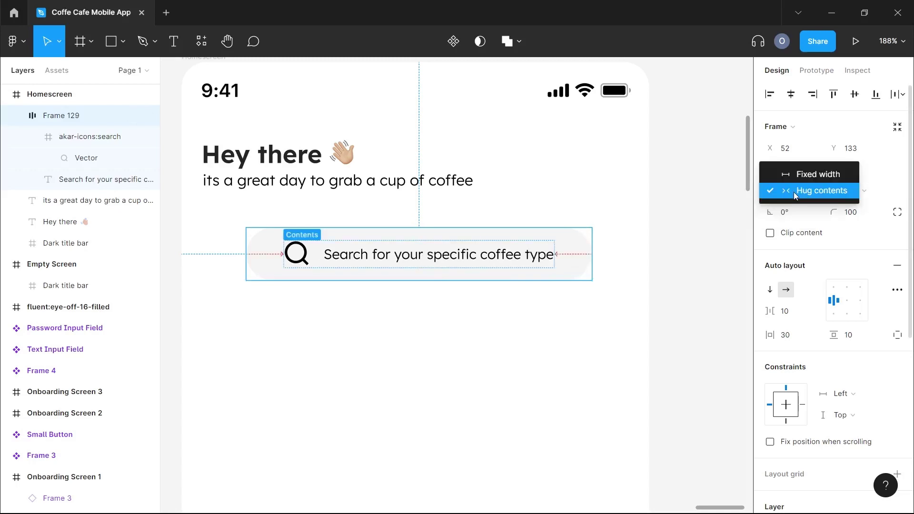
click(815, 176)
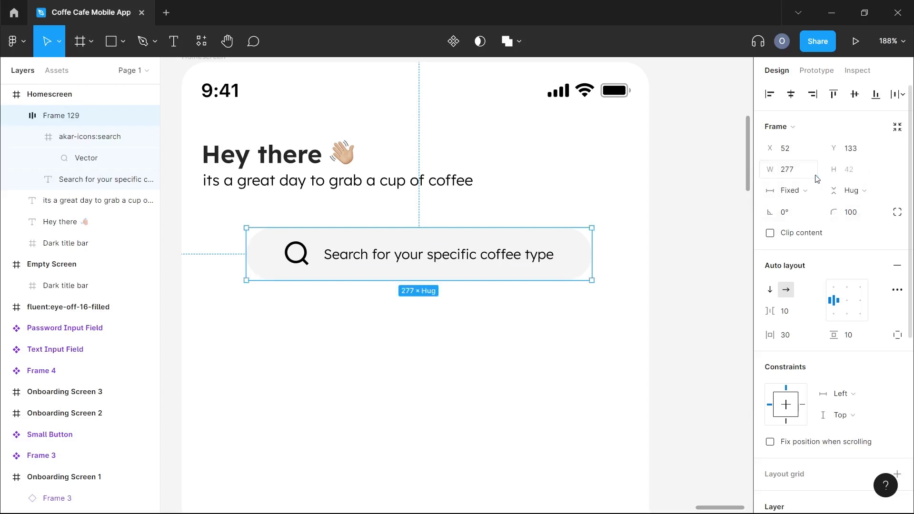
click(801, 179)
text(343)
key(Return)
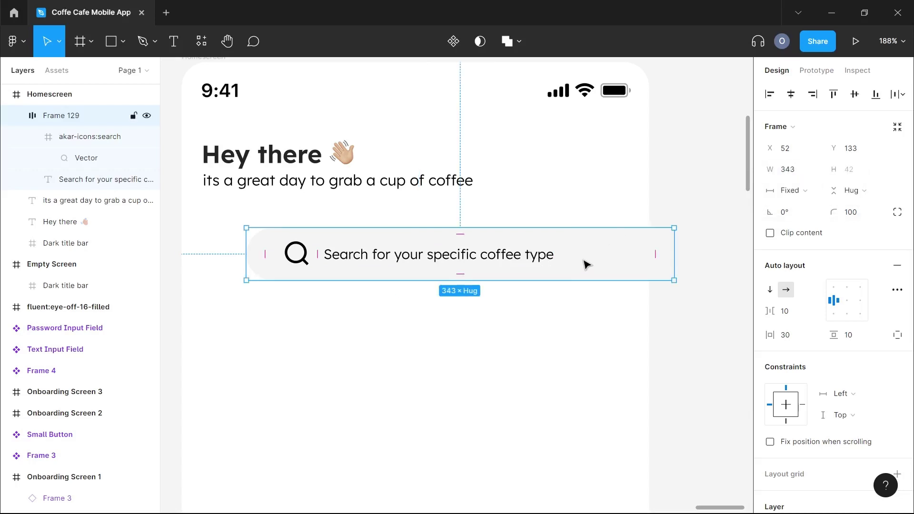
drag(584, 264, 537, 251)
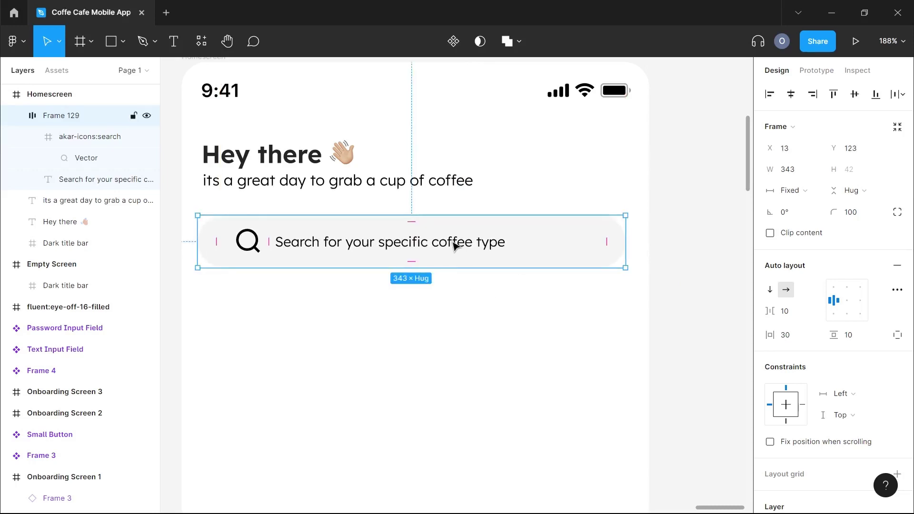
scroll(457, 267, down, 3)
click(461, 294)
Change the search bar text's fill to the grey 727272.
scroll(457, 286, down, 2)
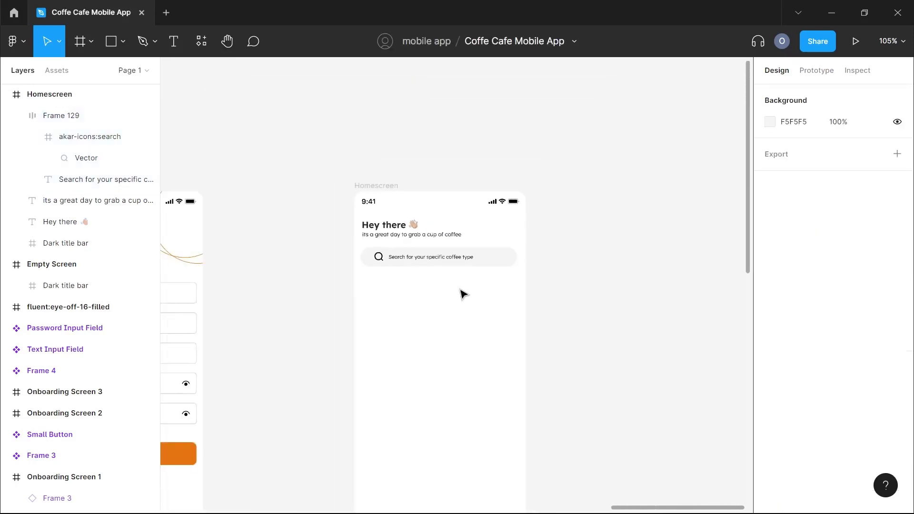
scroll(455, 273, up, 5)
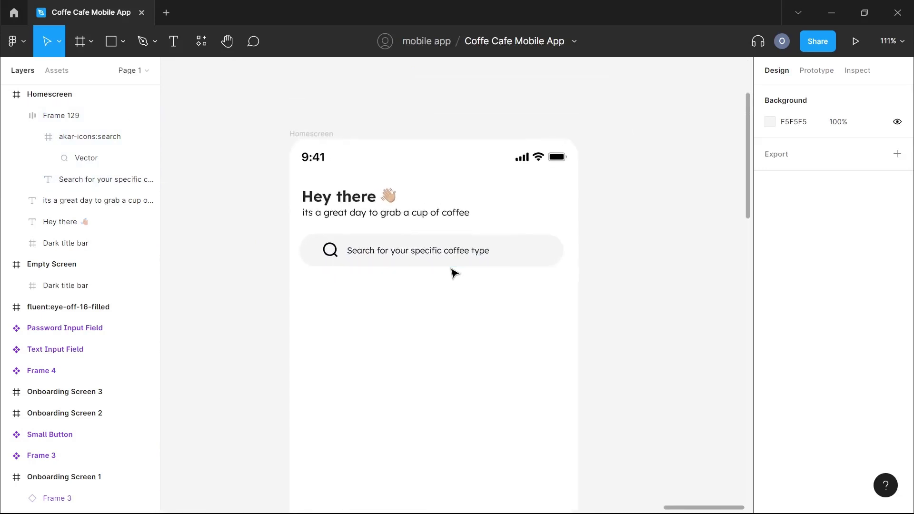
scroll(440, 254, up, 2)
double_click(440, 252)
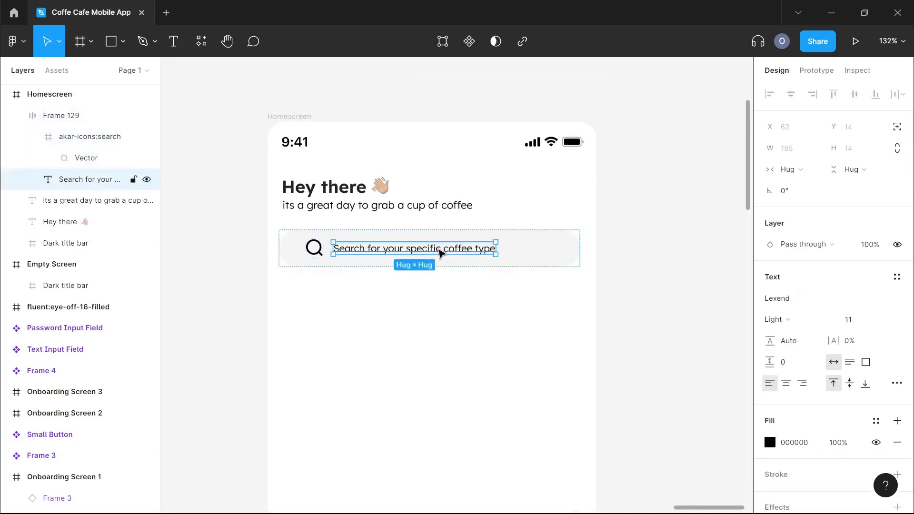
click(770, 442)
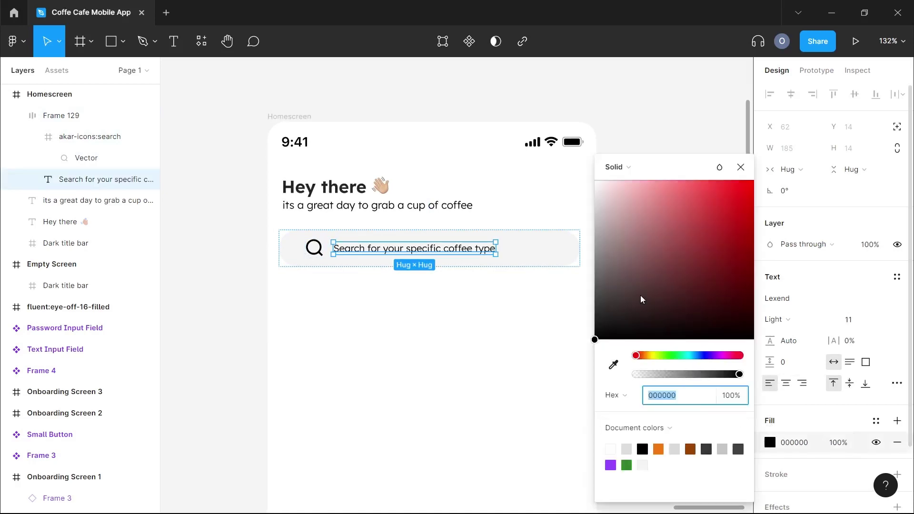
drag(607, 267, 587, 272)
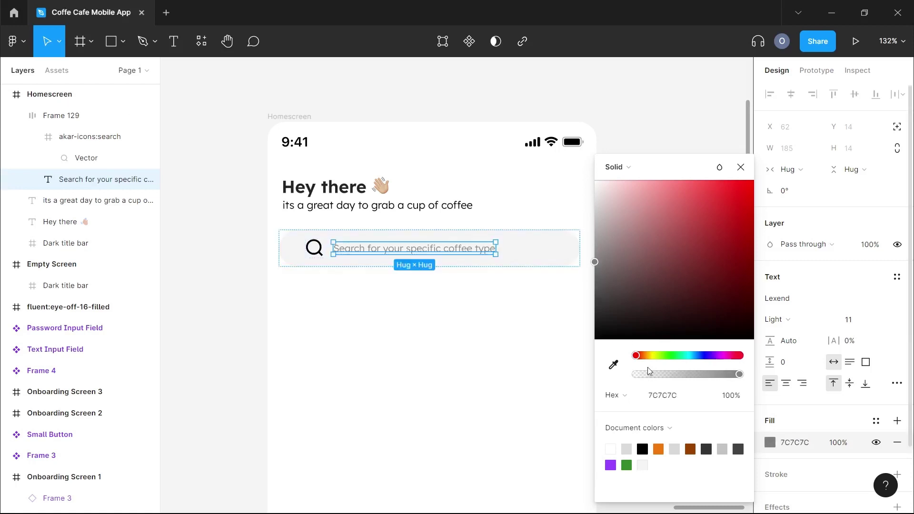
click(723, 449)
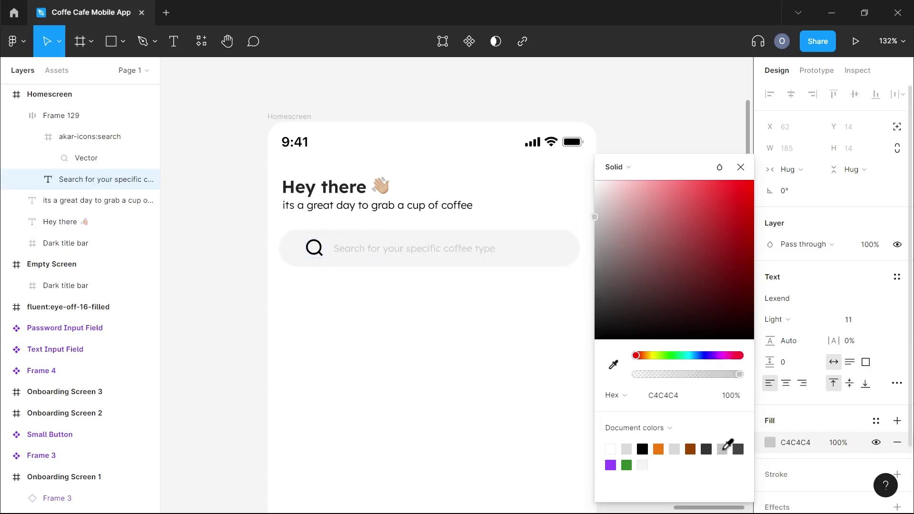
click(796, 447)
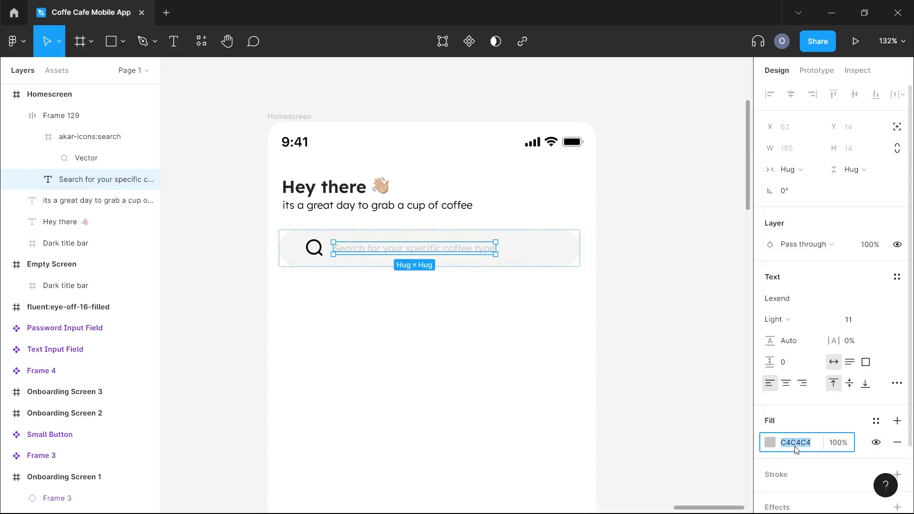
click(771, 444)
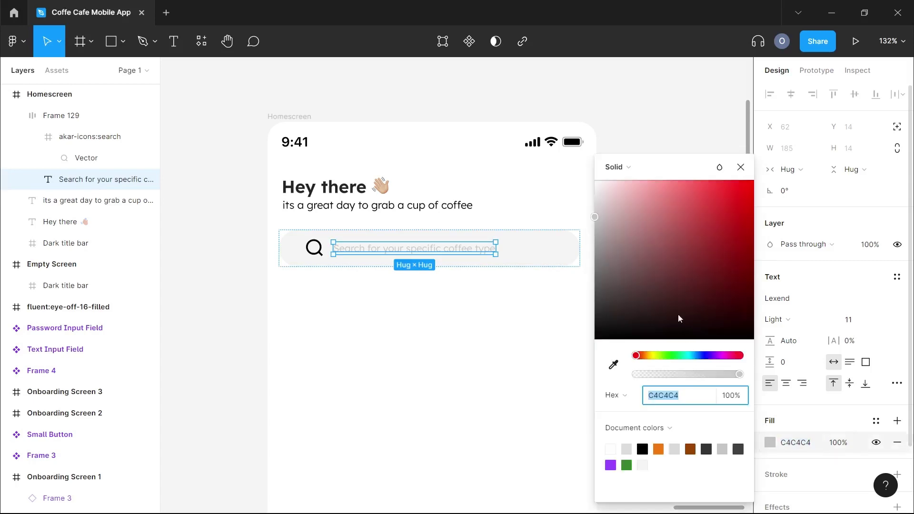
drag(609, 274, 590, 271)
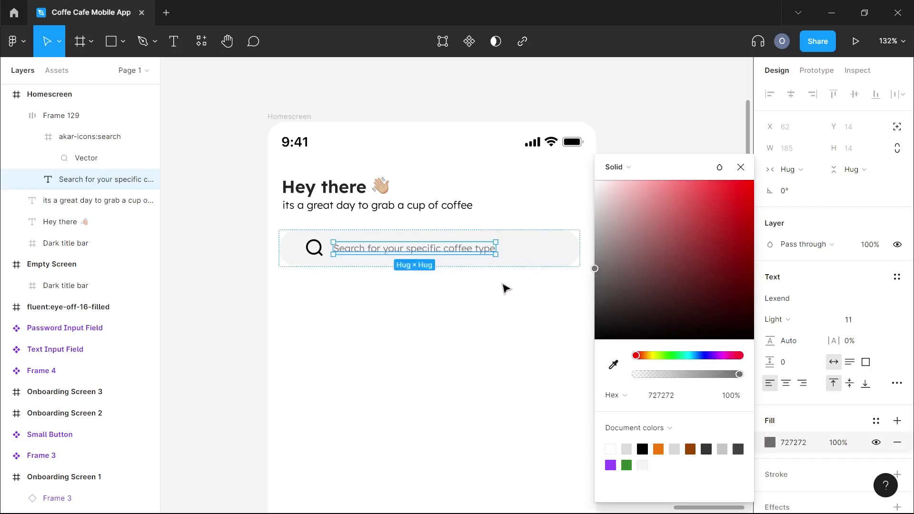
click(506, 289)
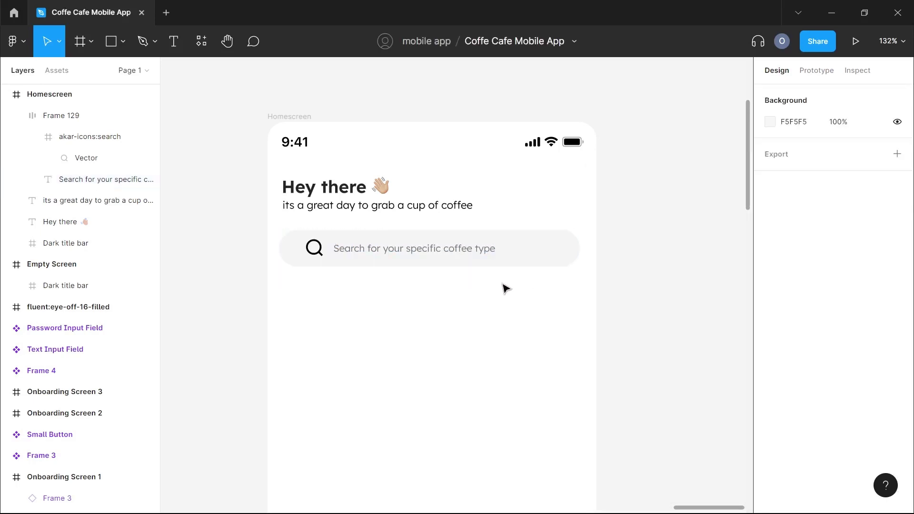
Recolor the search icon with the document color 727272.
double_click(316, 248)
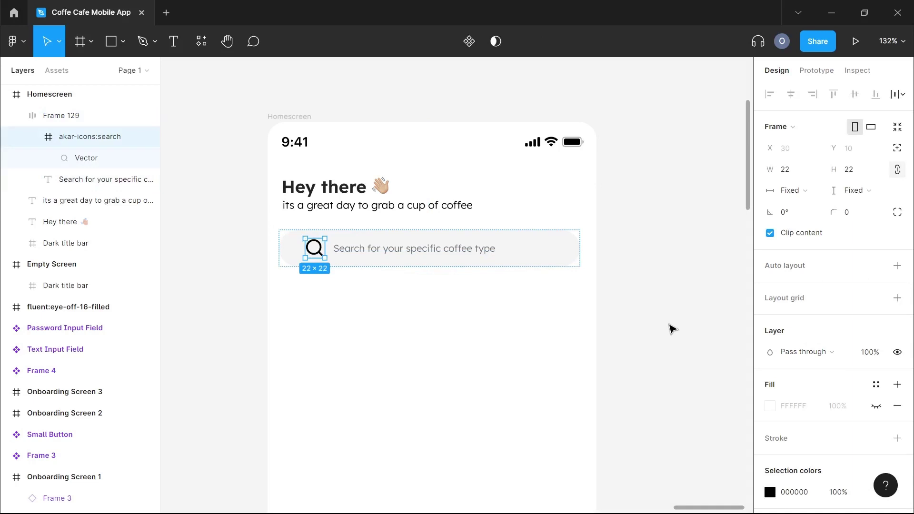
click(770, 492)
click(658, 465)
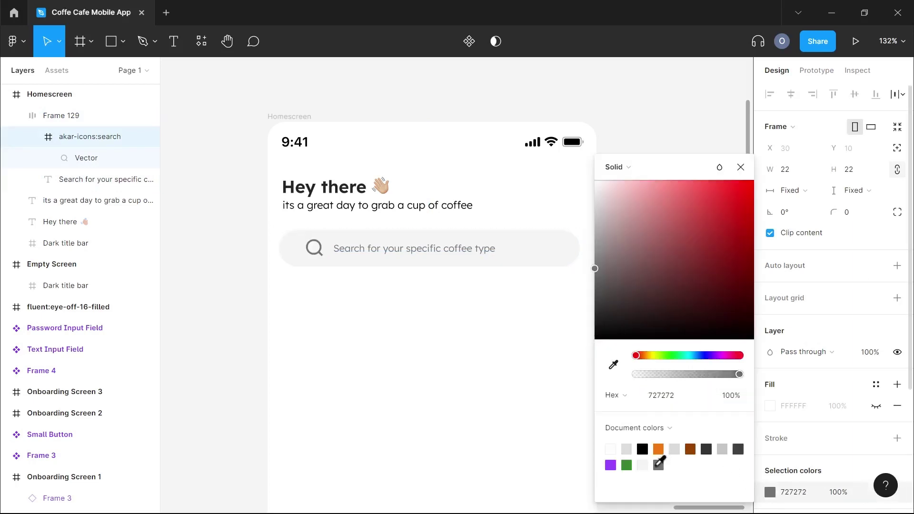
click(493, 356)
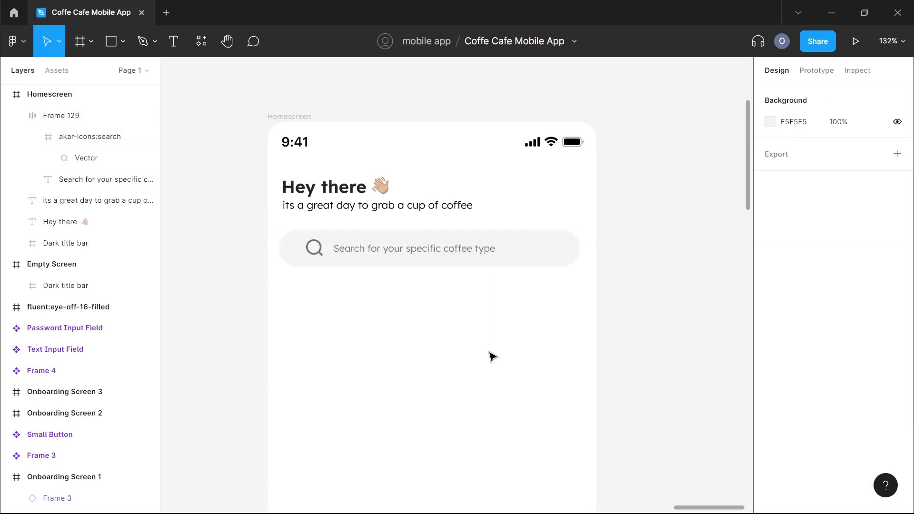
Add the text "Recommended For You" below the search bar, at about X 18, Y 189.
scroll(493, 356, down, 3)
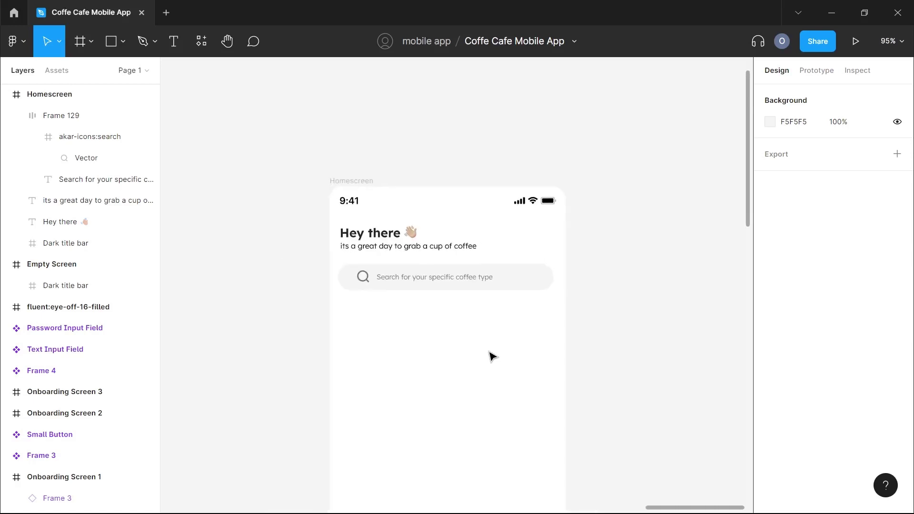
scroll(493, 356, down, 1)
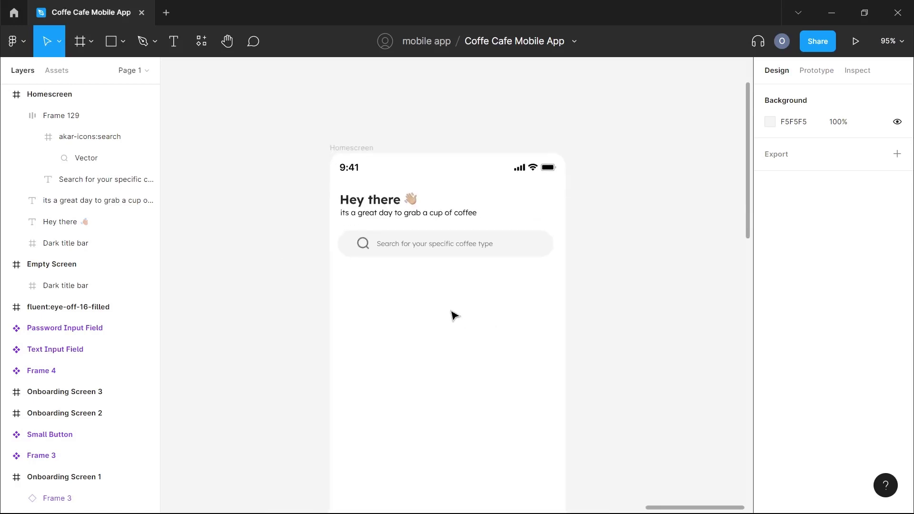
ctrl+scroll(440, 278, up, 3)
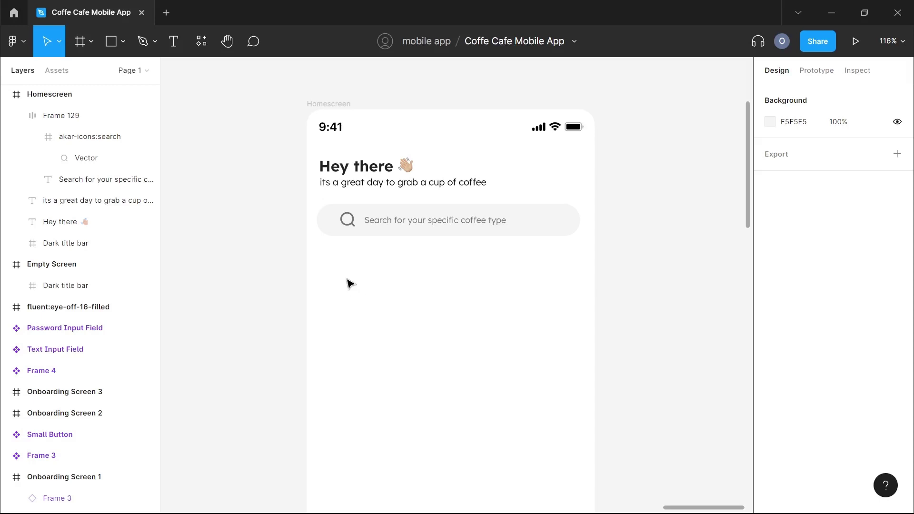
key(ctrl+v)
text(A)
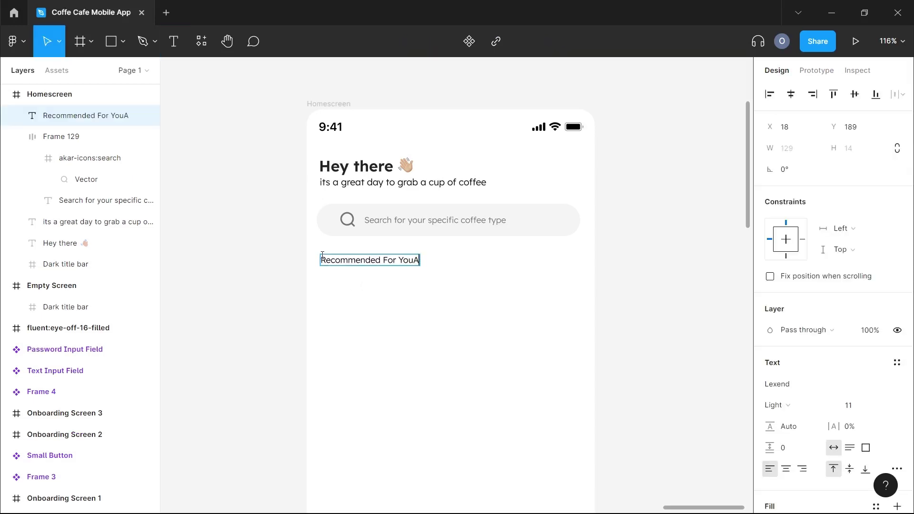
key(BackSpace)
Set the "Recommended For You" text's font size to 16 and nudge it down a few pixels.
key(ctrl+a)
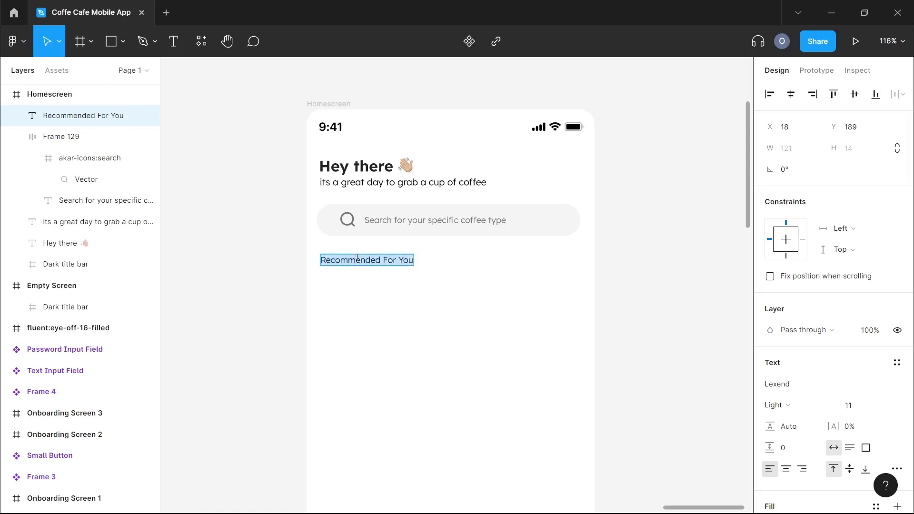
click(859, 413)
key(Return)
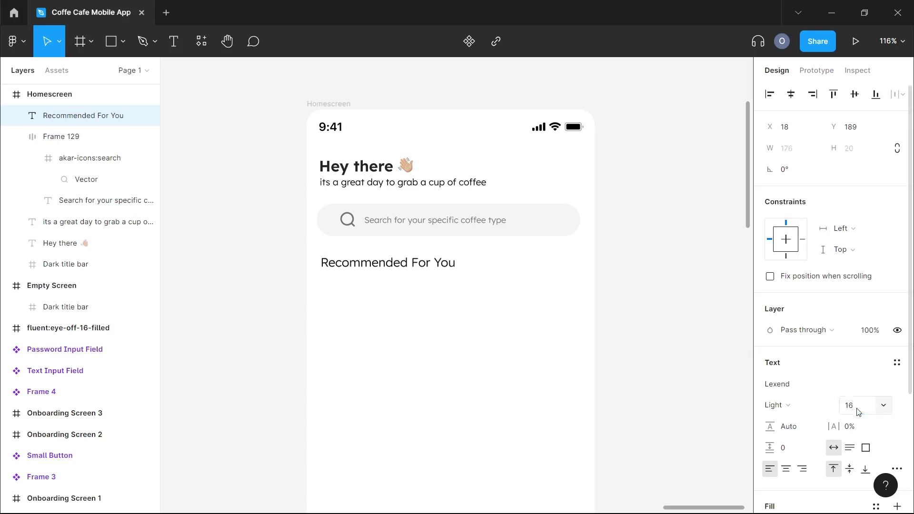
key(Escape)
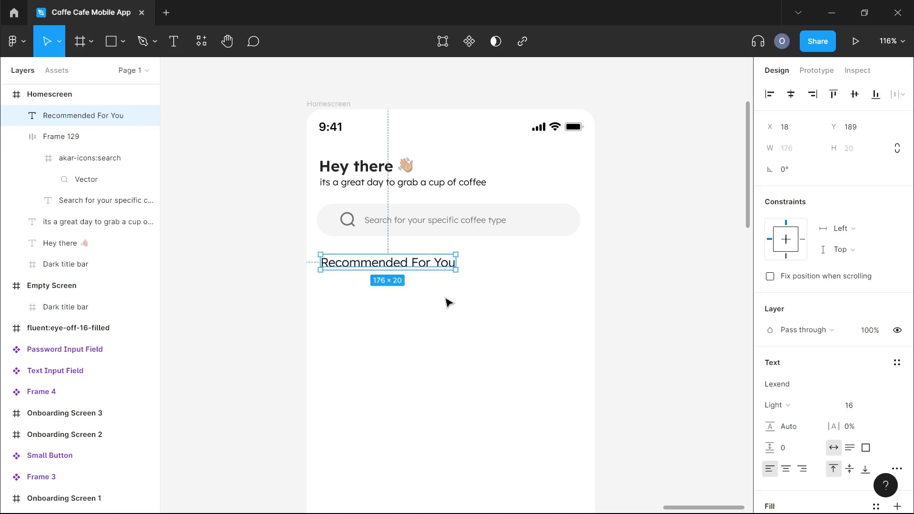
key(Down)
key(Down)
key(Down)
click(447, 302)
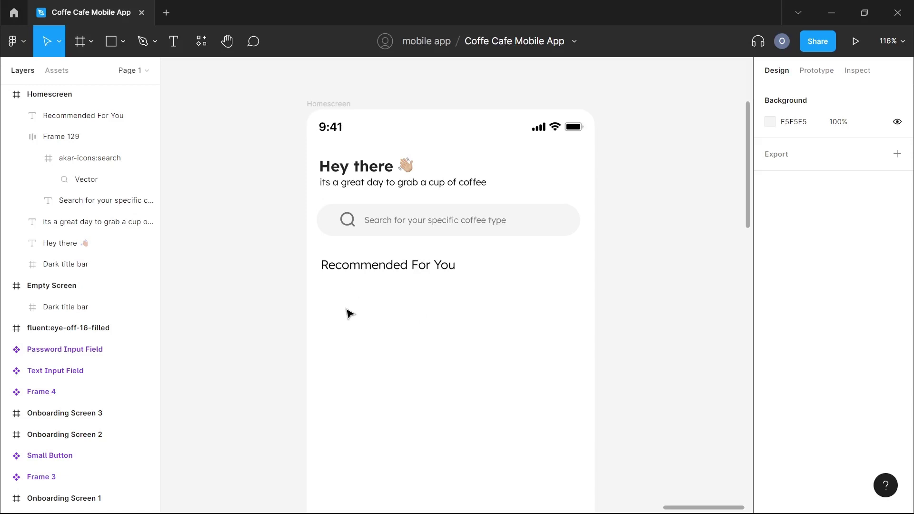
Paste the copied drink and snack images onto the canvas and move the group into the empty space above the Homescreen frame.
scroll(350, 318, down, 1)
scroll(591, 308, down, 1)
scroll(591, 308, down, 4)
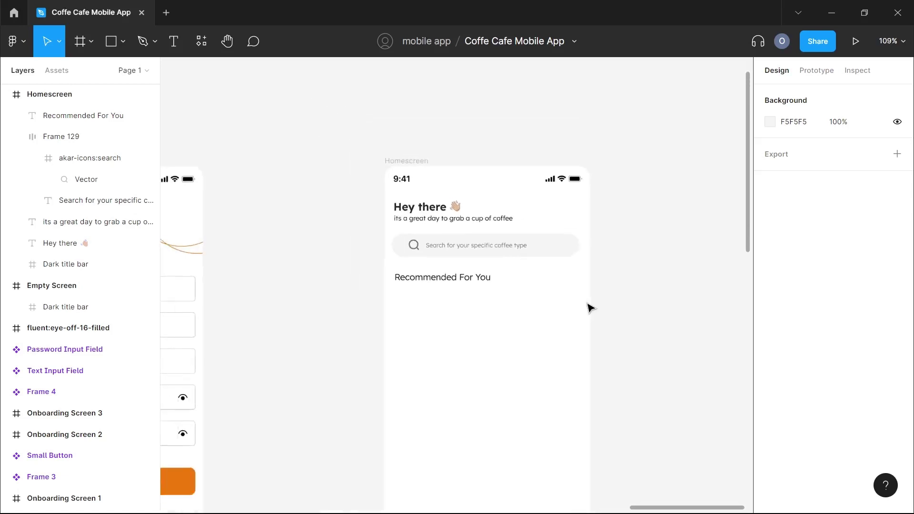
scroll(590, 308, up, 5)
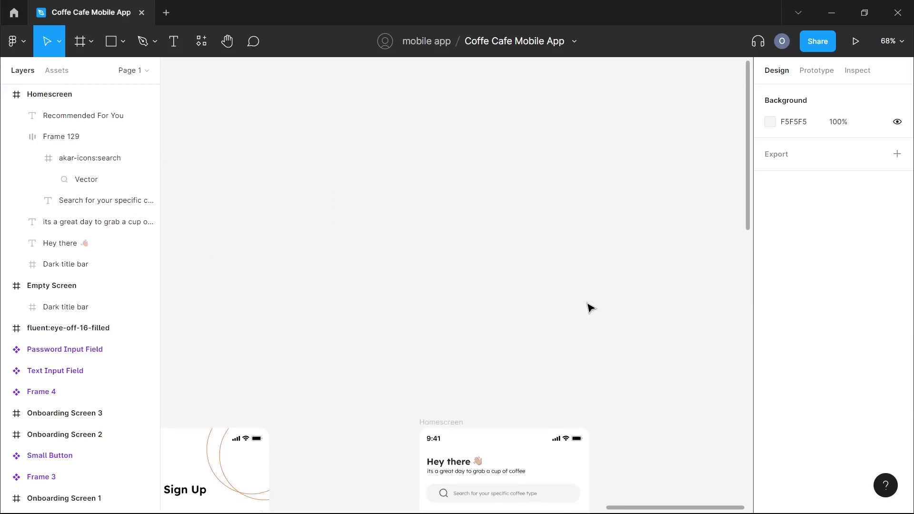
key(ctrl+v)
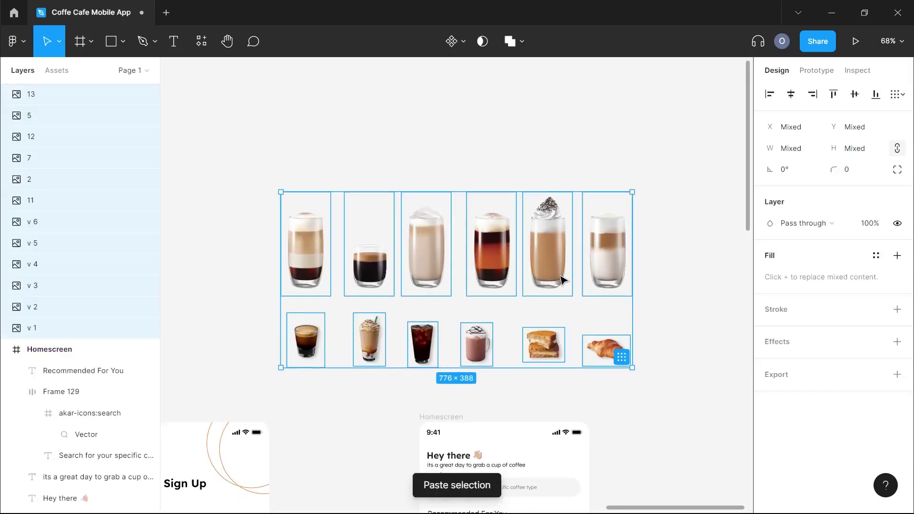
scroll(562, 280, down, 1)
drag(553, 238, 601, 217)
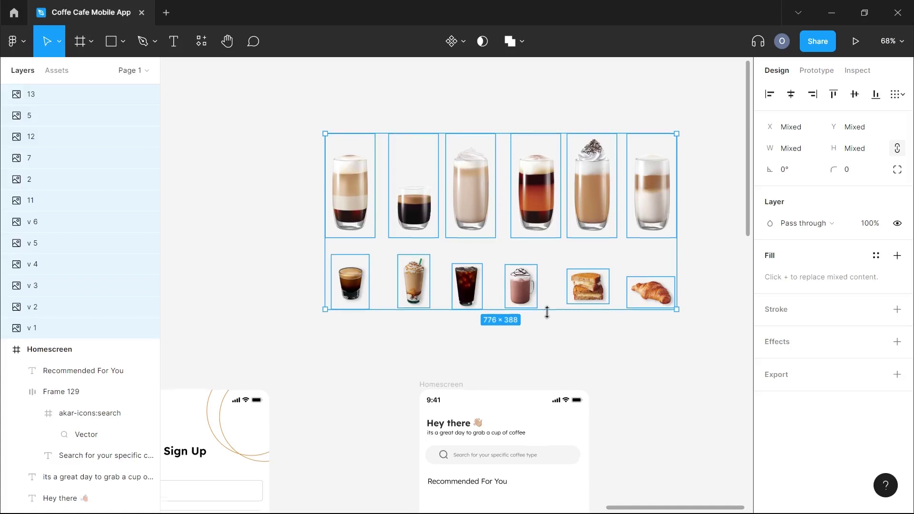
scroll(546, 314, down, 4)
scroll(587, 424, down, 2)
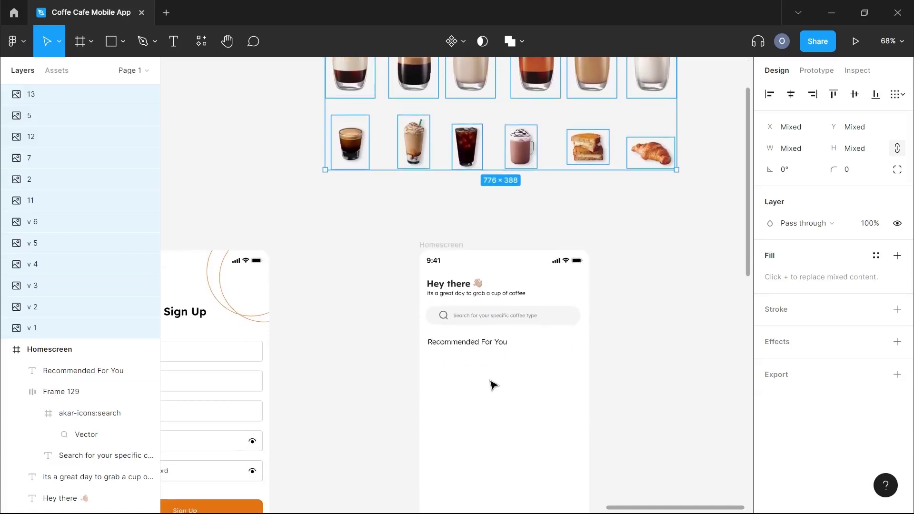
click(477, 368)
Draw a rectangle about 83 × 90 below the "Recommended For You" text on the Homescreen.
scroll(478, 369, down, 2)
scroll(476, 370, down, 2)
scroll(477, 369, up, 4)
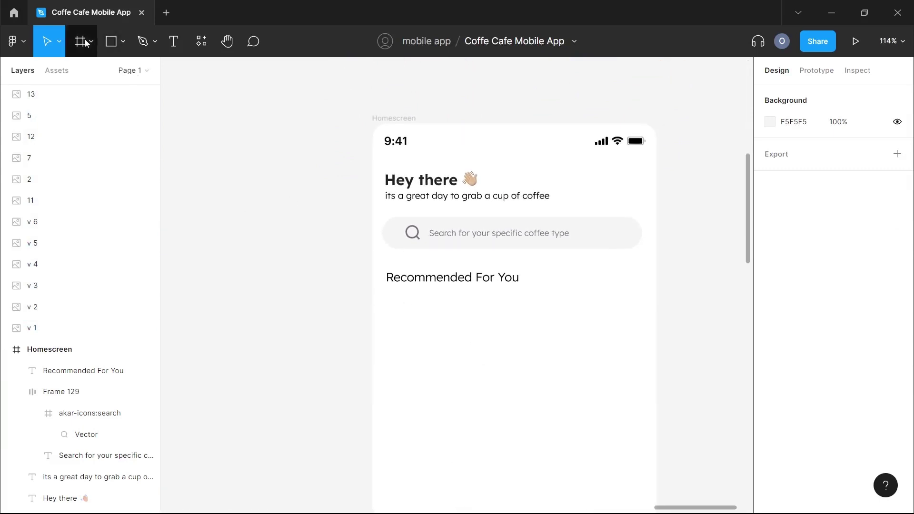
click(112, 41)
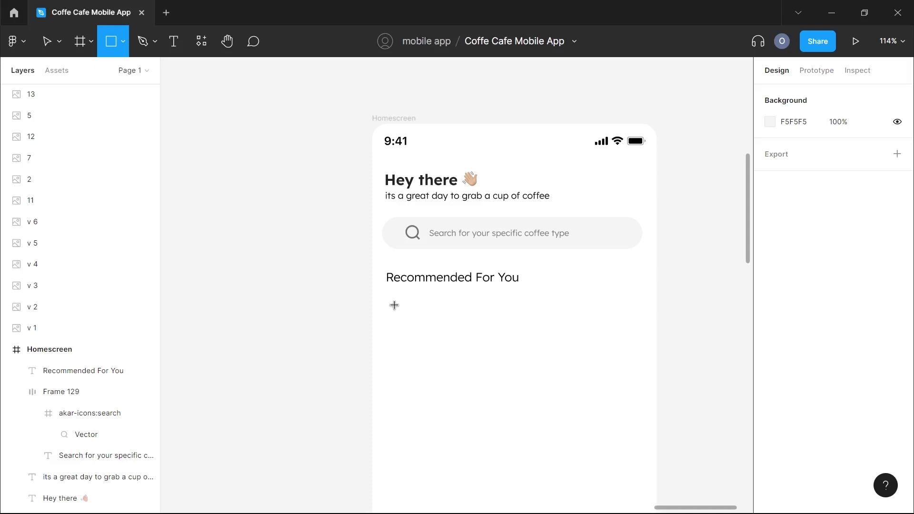
drag(394, 305, 457, 374)
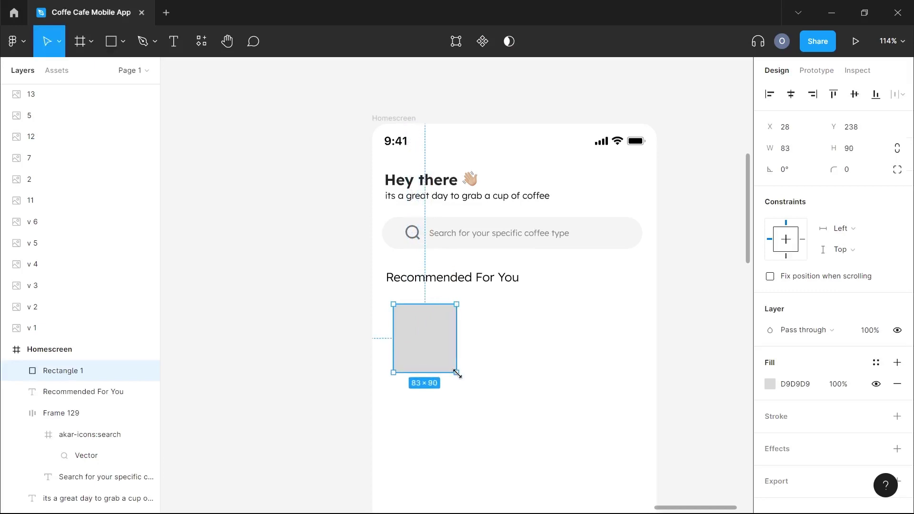
Set the rectangle's width to 120 and its height to 150.
click(798, 149)
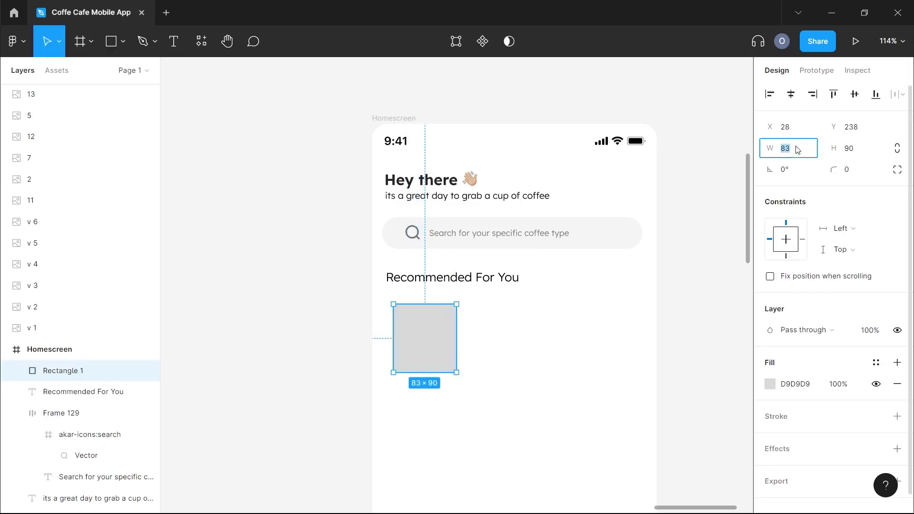
key(Return)
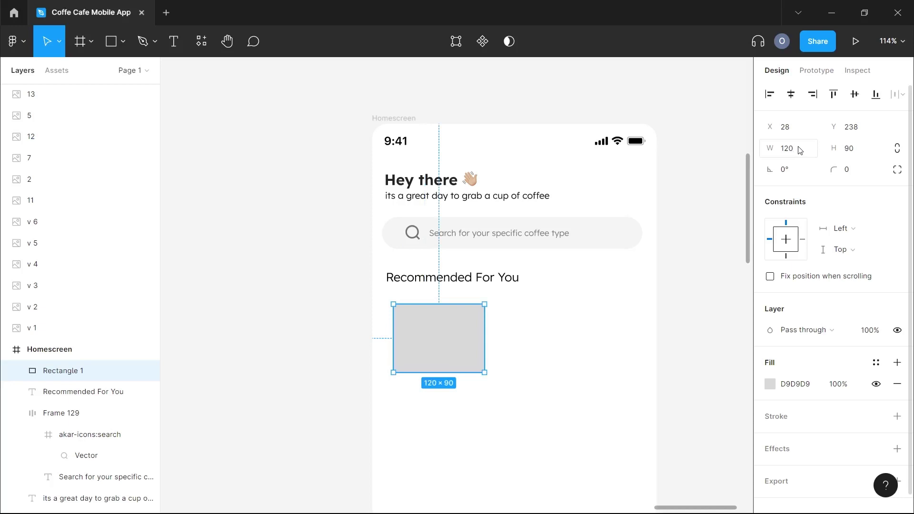
click(861, 149)
text(150)
key(Return)
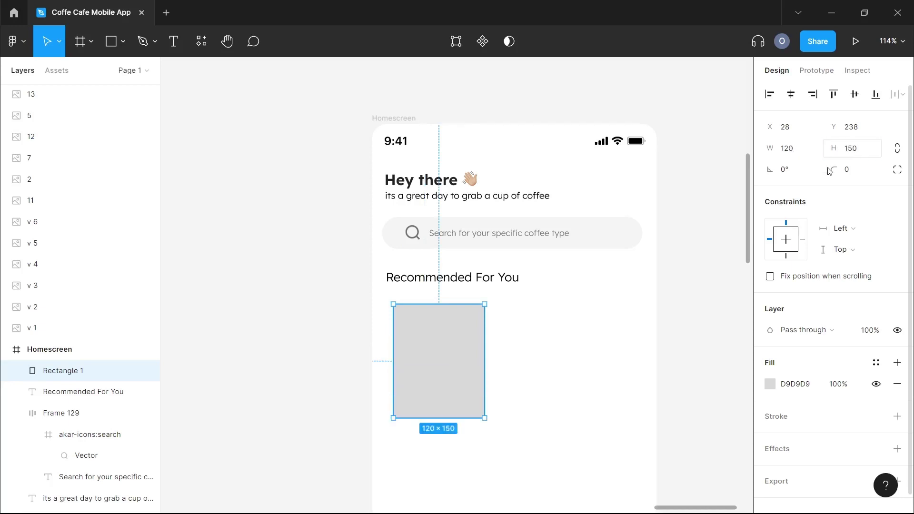
Round the rectangle's corners with a radius of 8.
scroll(481, 341, down, 1)
scroll(481, 341, right, 1)
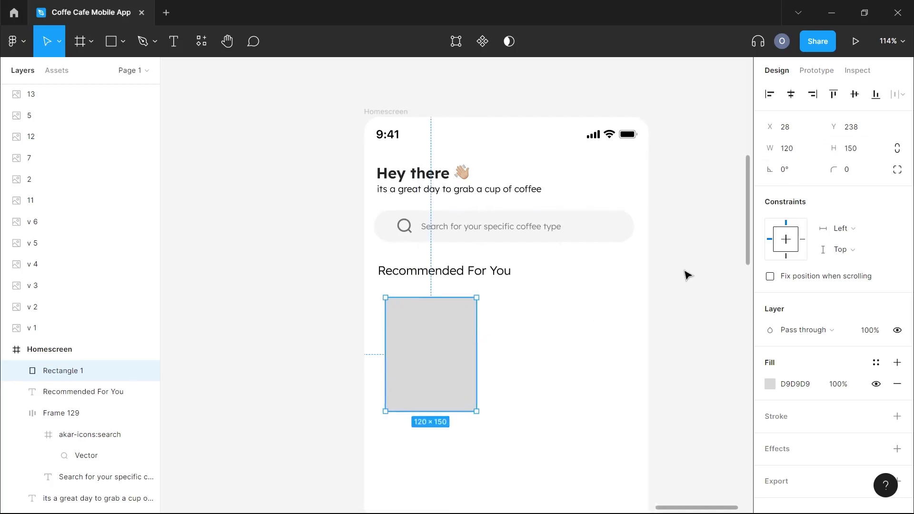
click(848, 172)
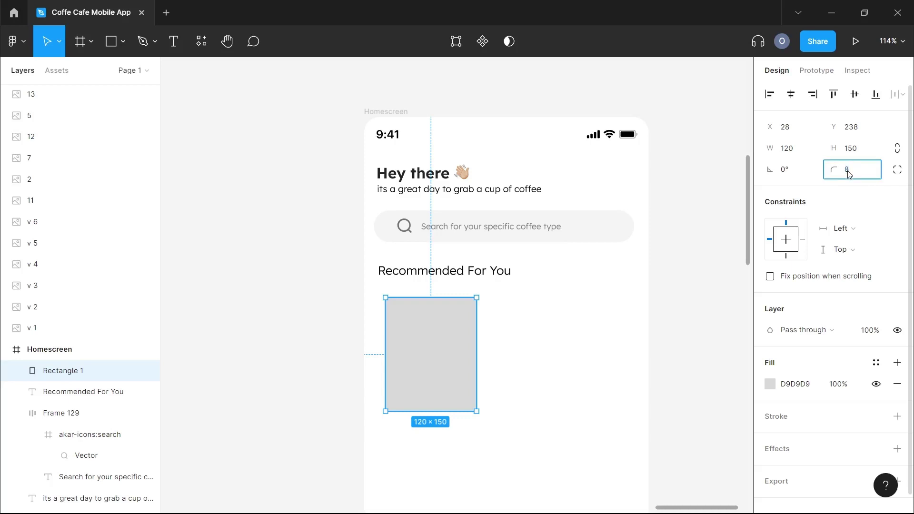
key(Return)
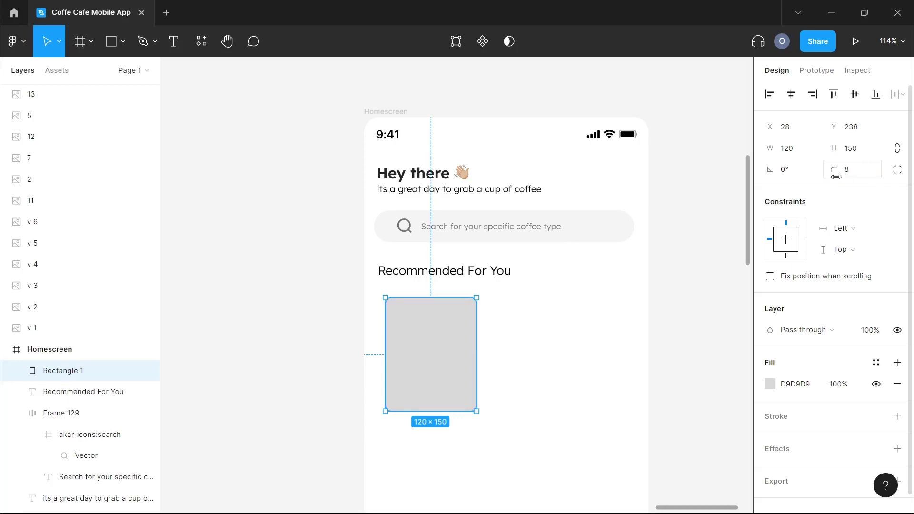
Change the rectangle's fill to the light peach color FFEEDF.
scroll(532, 358, down, 5)
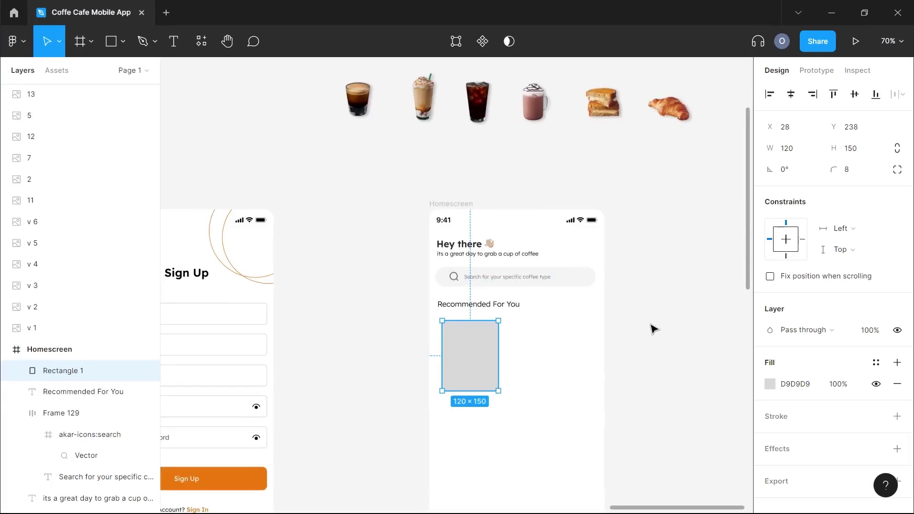
click(803, 384)
text(ff)
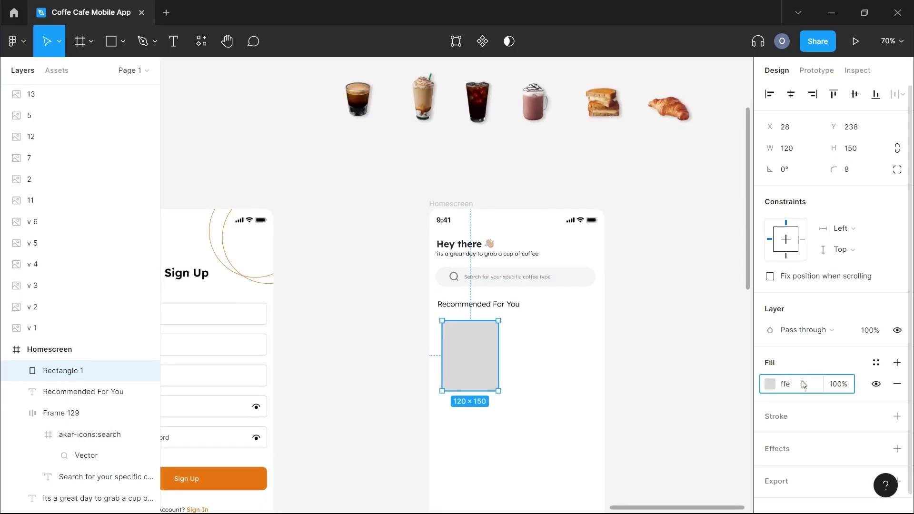
text(eed5)
key(Return)
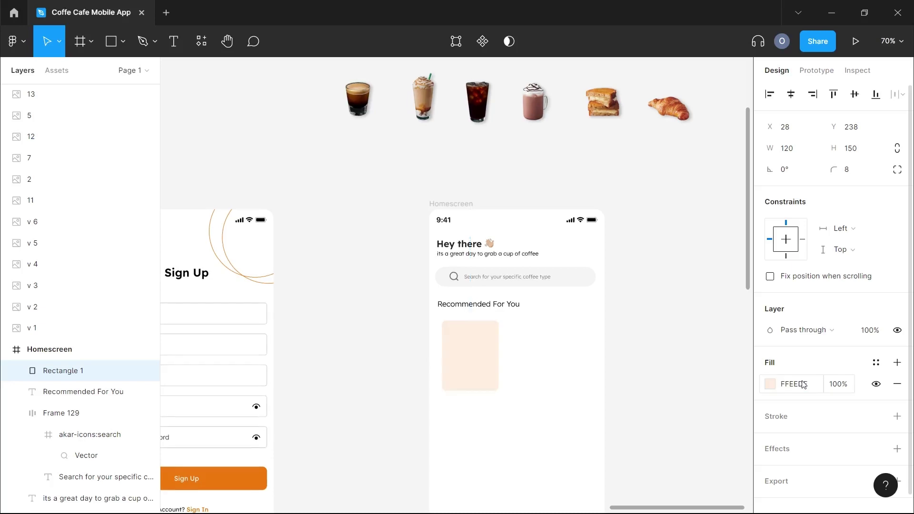
Move the iced coffee glass image from the lower row of pasted images onto the peach card and center it there.
scroll(525, 342, up, 3)
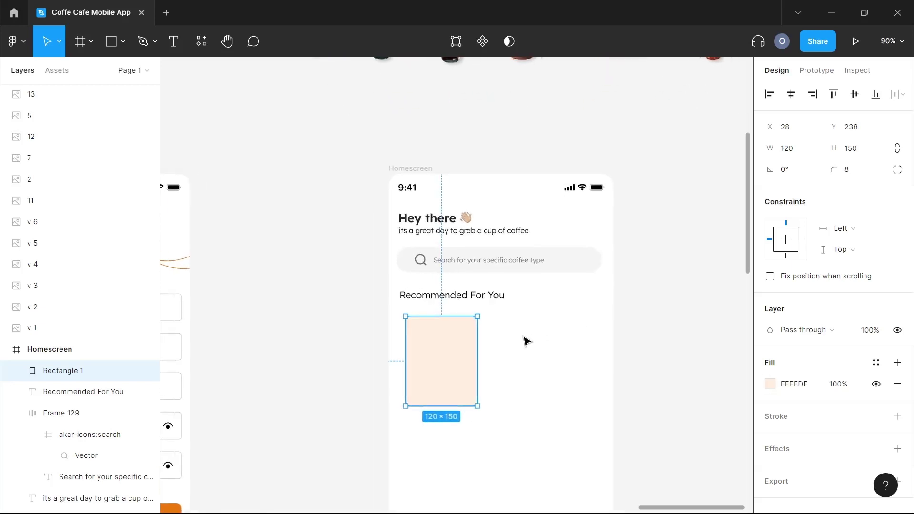
scroll(458, 359, down, 2)
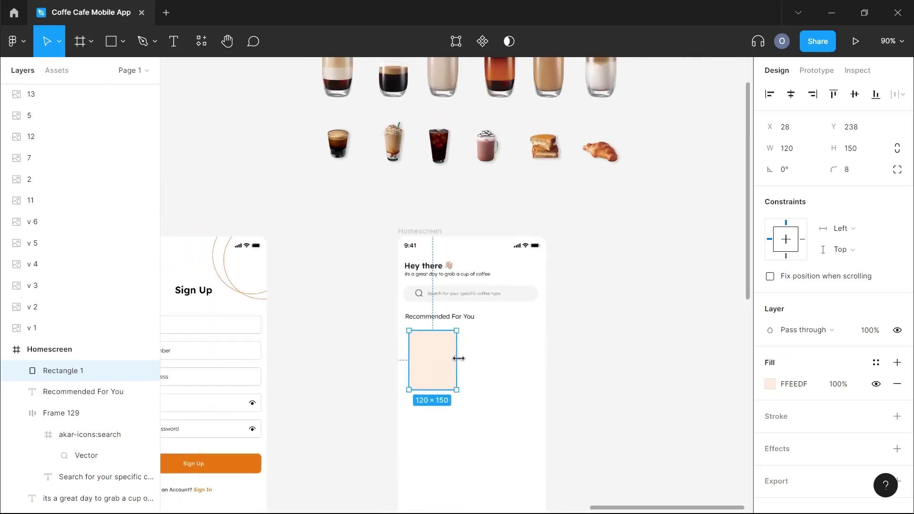
scroll(509, 340, right, 2)
scroll(509, 340, up, 1)
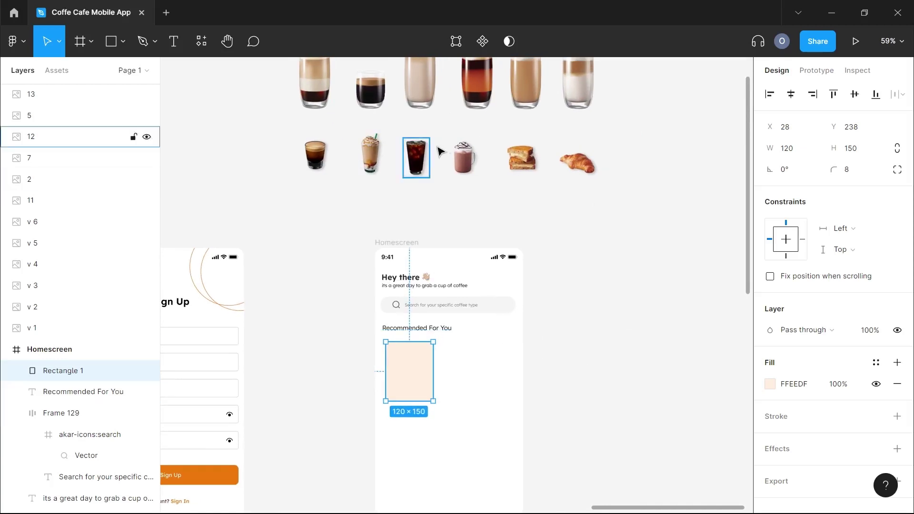
click(372, 152)
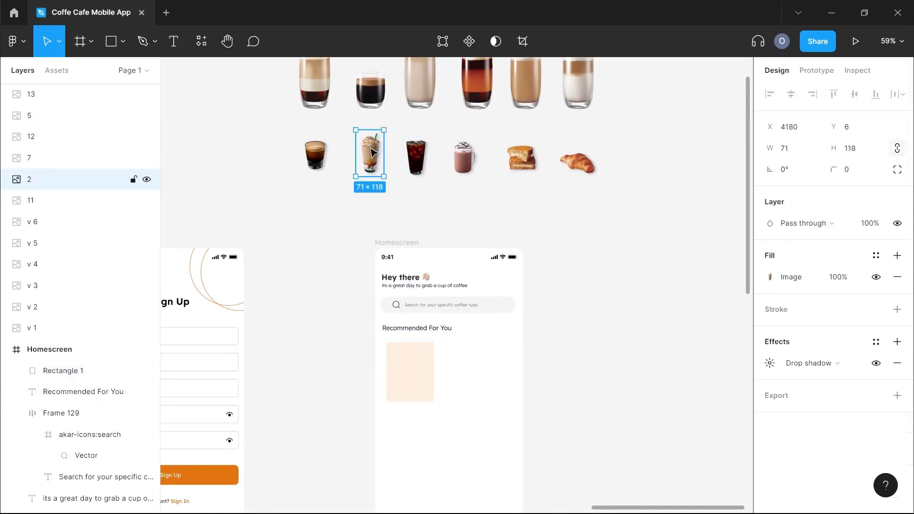
click(425, 159)
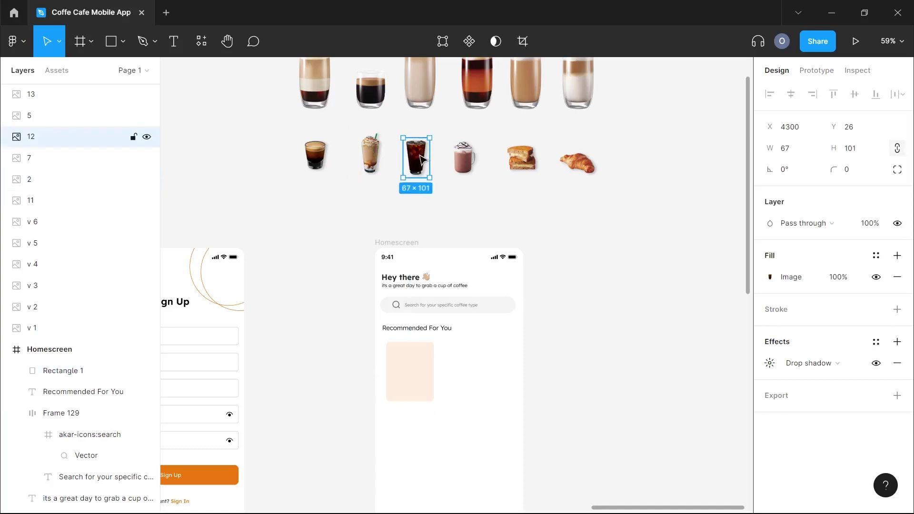
drag(425, 159, 412, 379)
scroll(412, 379, up, 5)
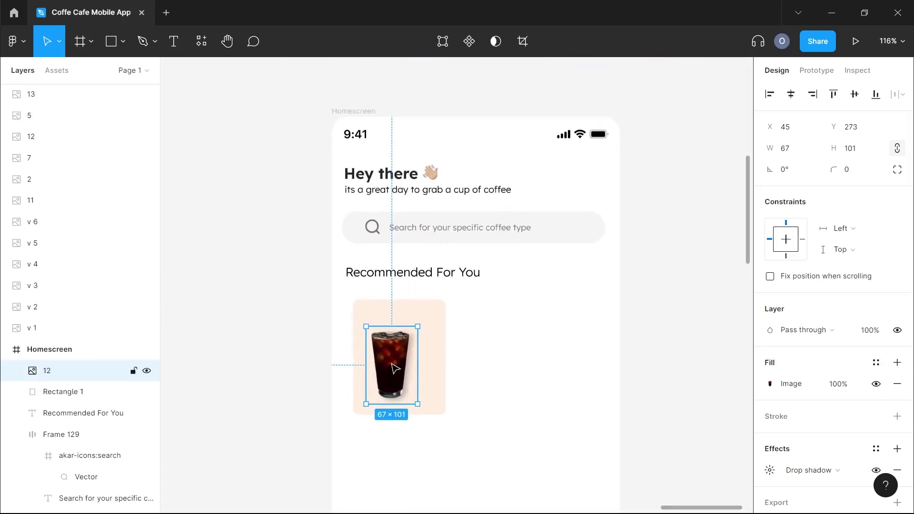
drag(395, 367, 401, 361)
click(459, 408)
Add the text "Ice Coffee" and center it just below the peach card, at about X 48, Y 396.
scroll(460, 410, down, 1)
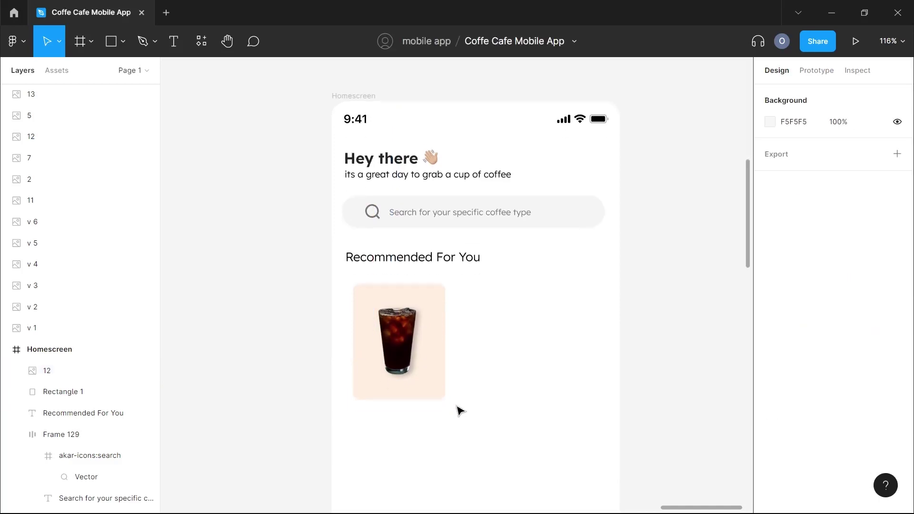
scroll(459, 410, down, 1)
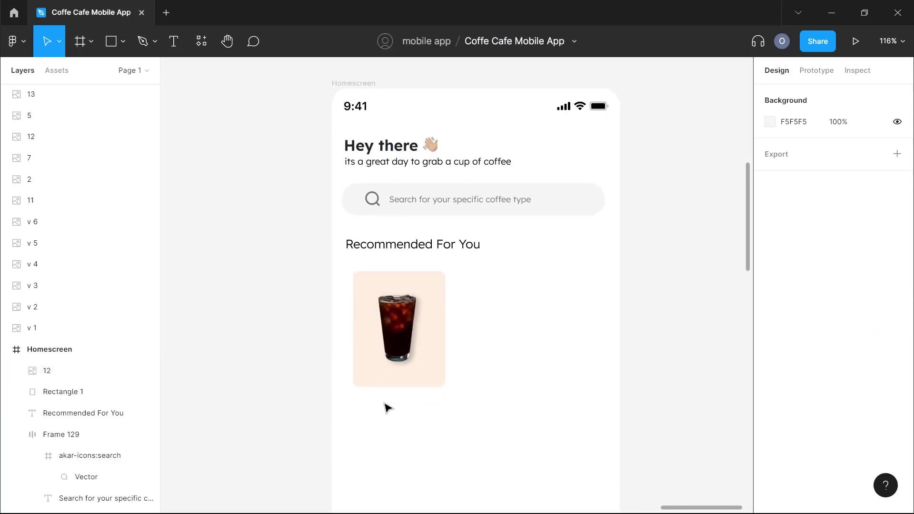
scroll(388, 408, down, 2)
key(t)
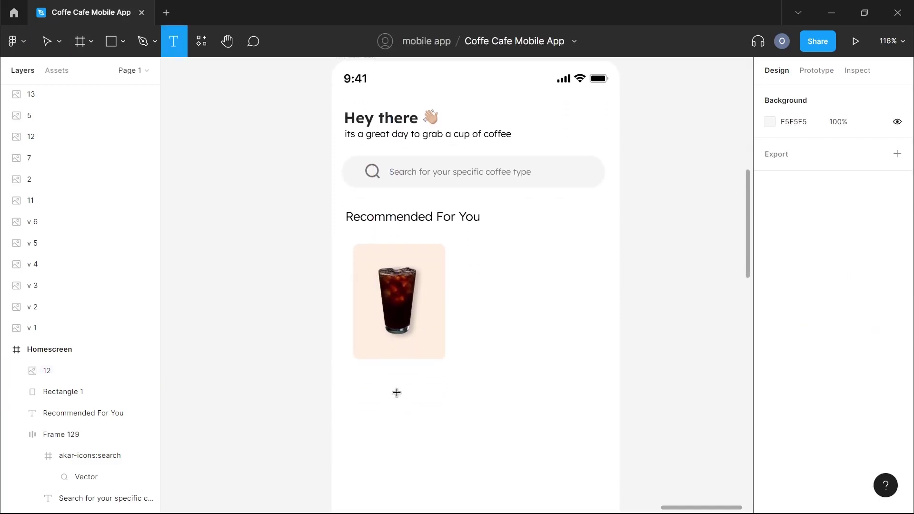
click(383, 375)
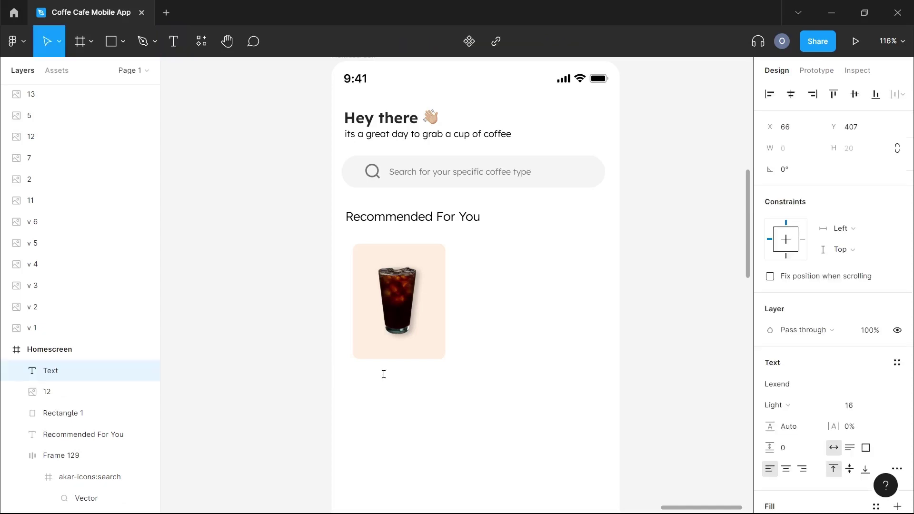
text(Ice )
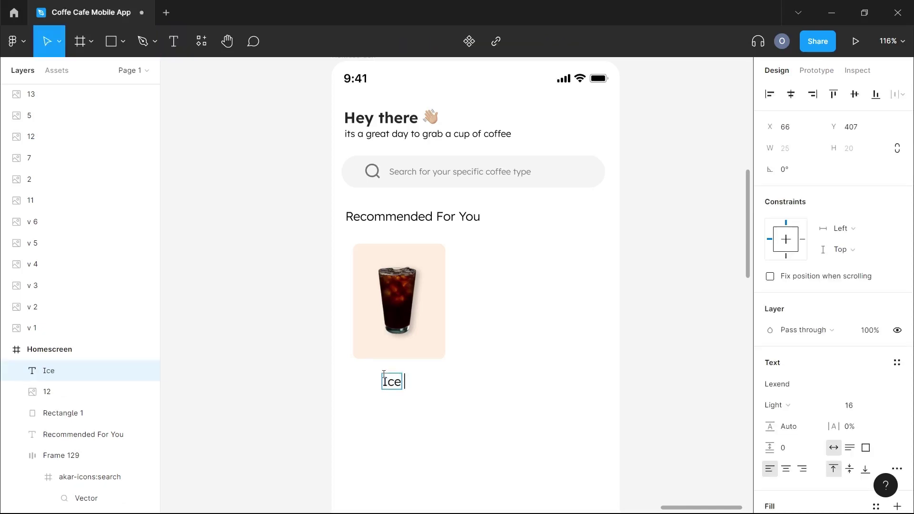
text(Coffe)
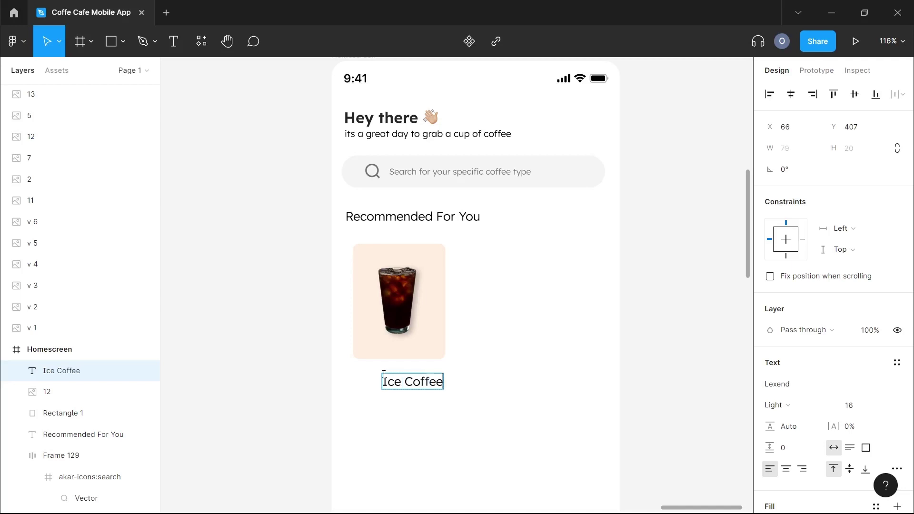
text(e)
key(Escape)
scroll(414, 390, up, 3)
drag(414, 387, 420, 369)
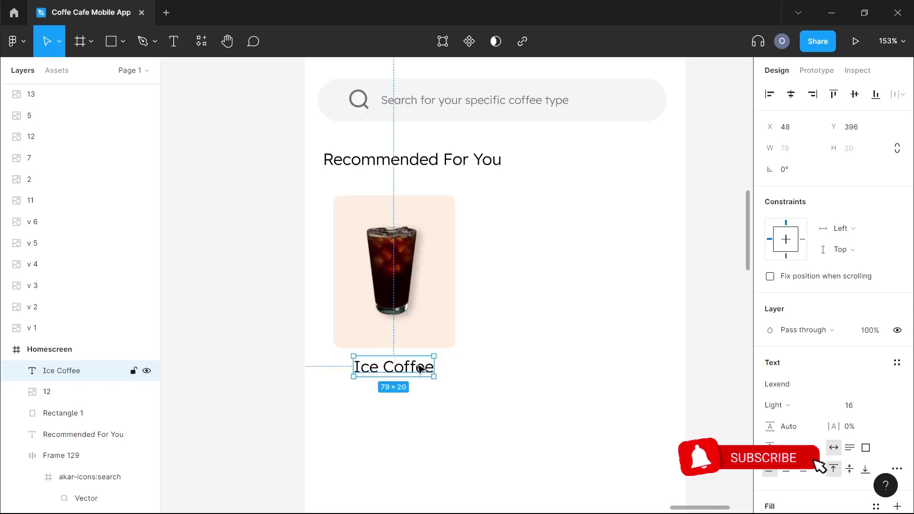
click(457, 370)
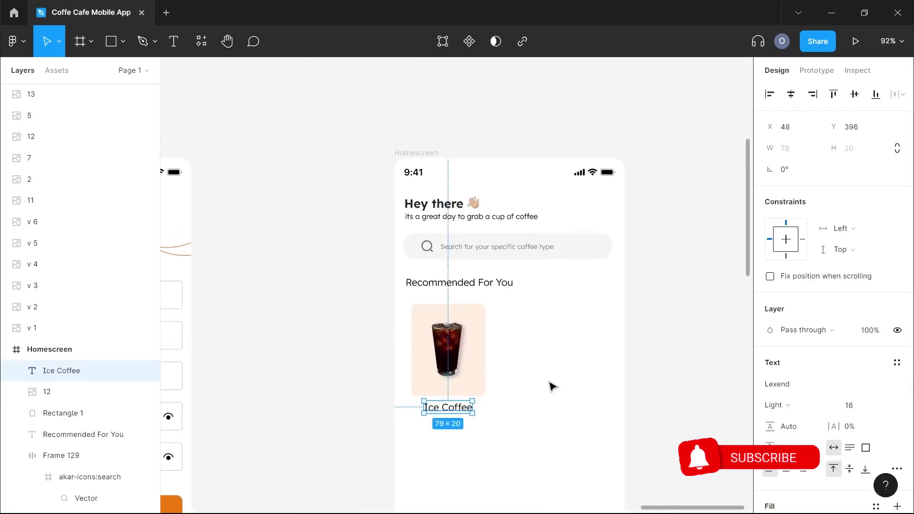
Set the "Ice Coffee" text's font size to 14.
scroll(506, 359, up, 3)
scroll(506, 359, down, 3)
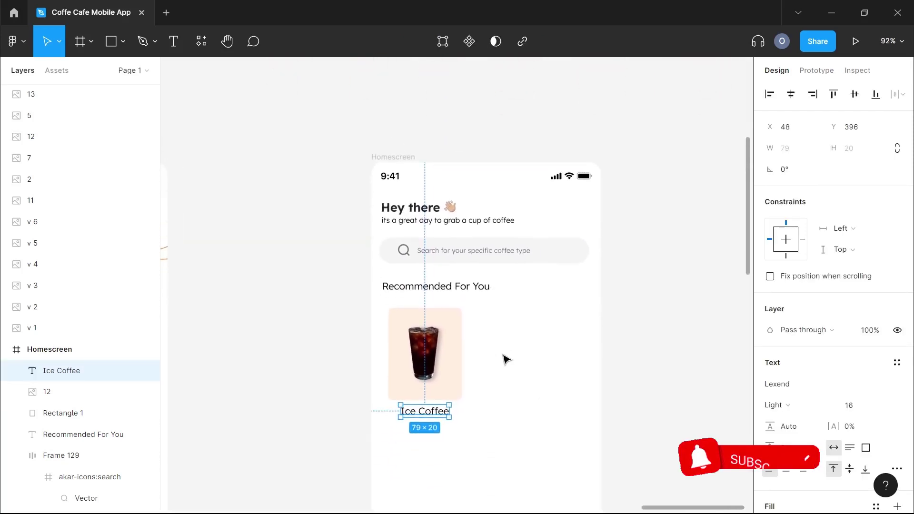
click(852, 410)
text(14)
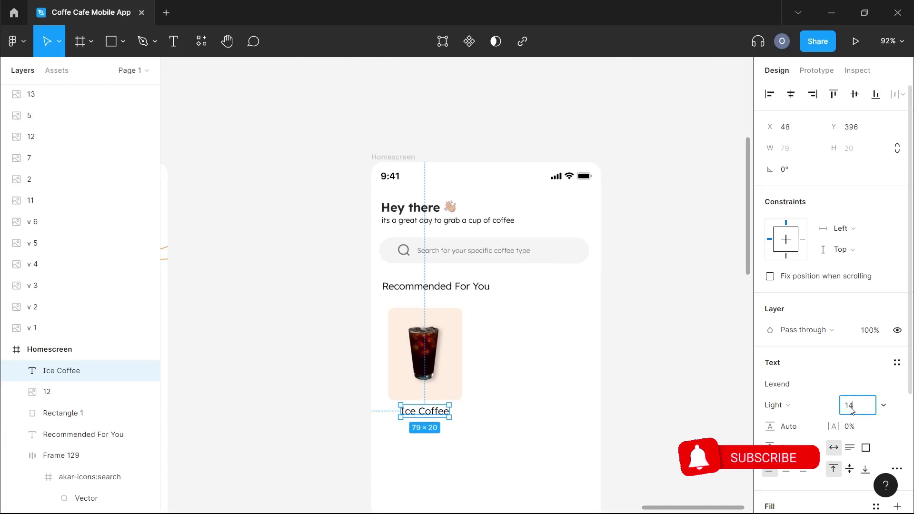
key(Return)
scroll(426, 425, up, 3)
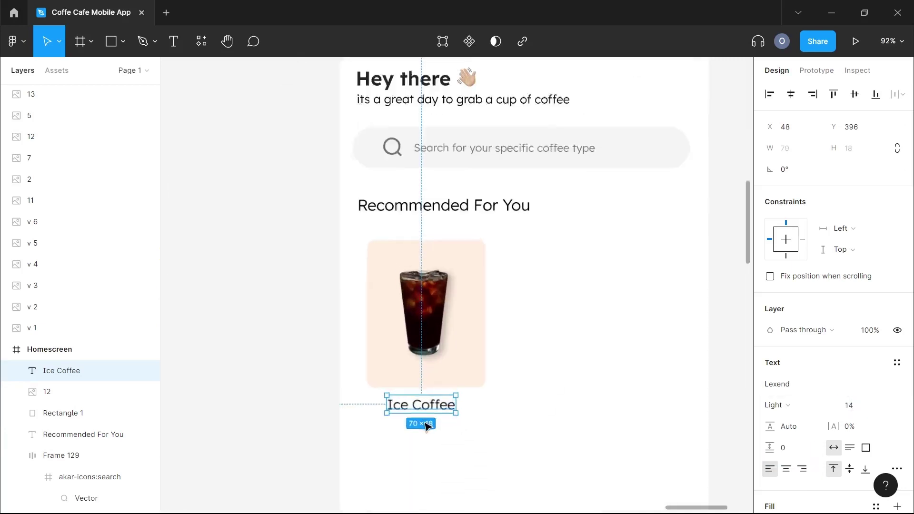
scroll(427, 425, up, 3)
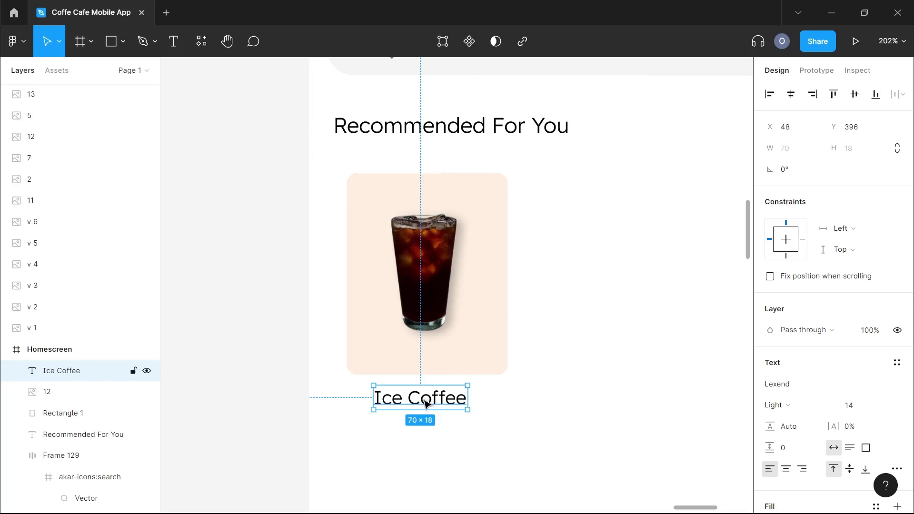
Duplicate the "Ice Coffee" text just below itself, change the copy to "$15.00" and center it under the product name.
drag(427, 403, 427, 433)
double_click(428, 434)
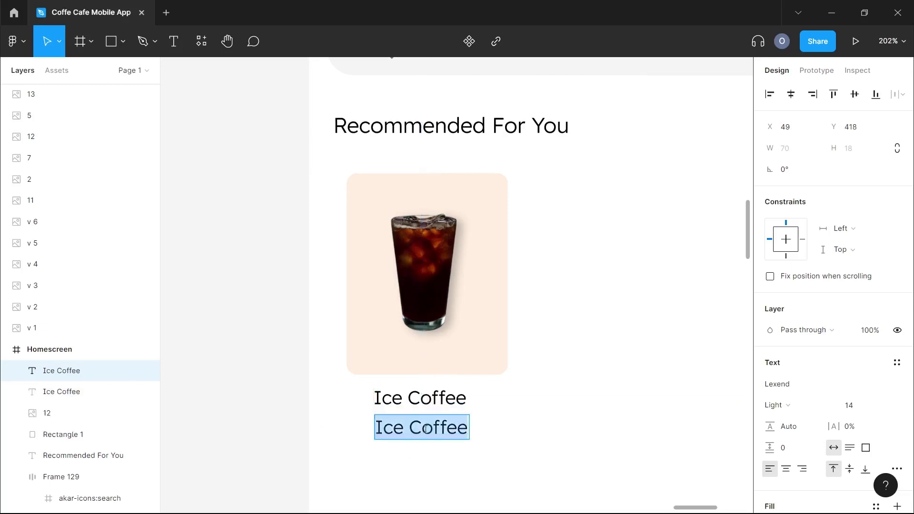
text($)
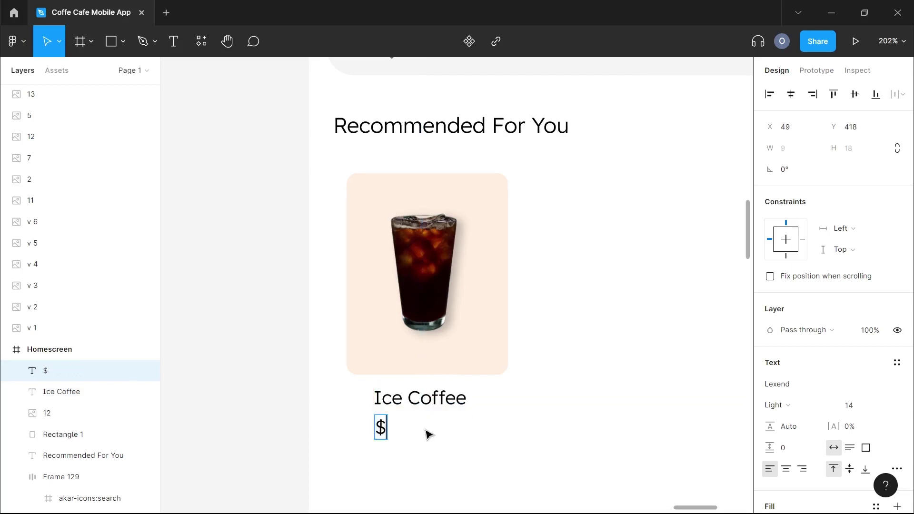
text(15.00)
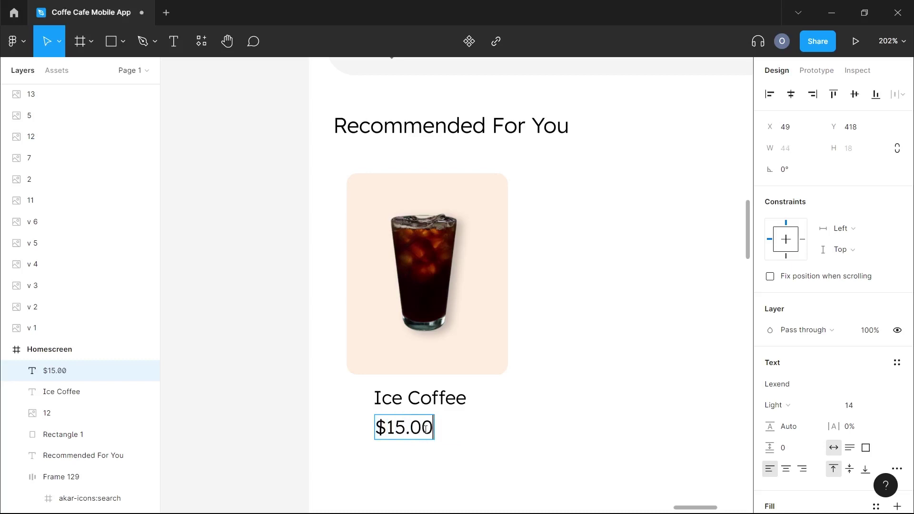
key(Escape)
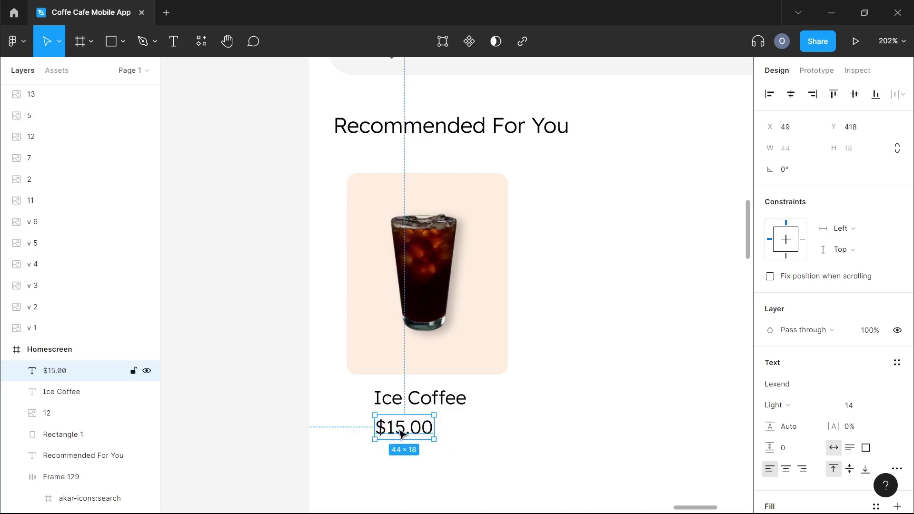
drag(401, 433, 419, 433)
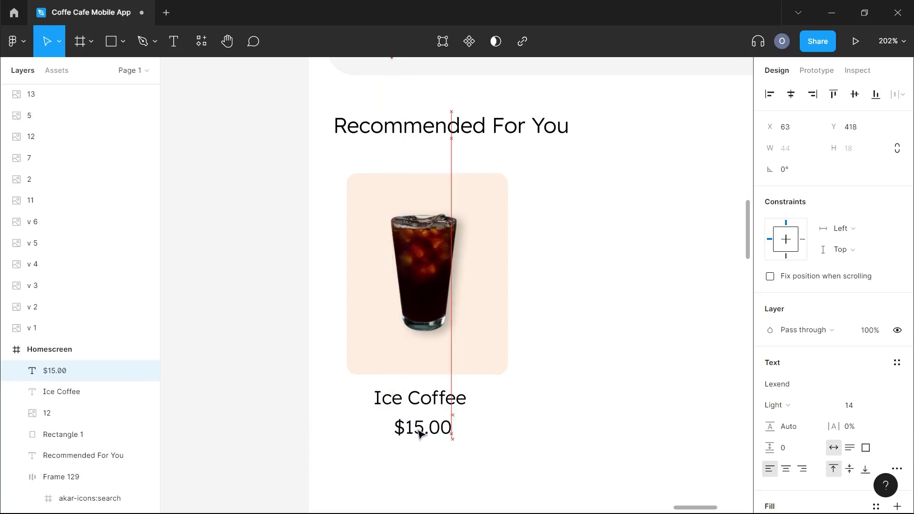
scroll(420, 433, down, 5)
click(474, 424)
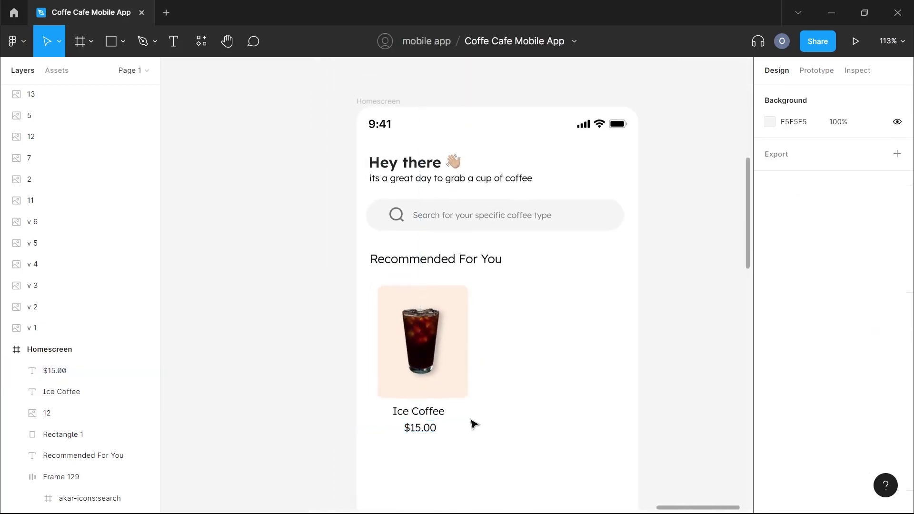
Combine the "Ice Coffee" and "$15.00" texts into one vertical auto layout frame.
scroll(474, 424, down, 5)
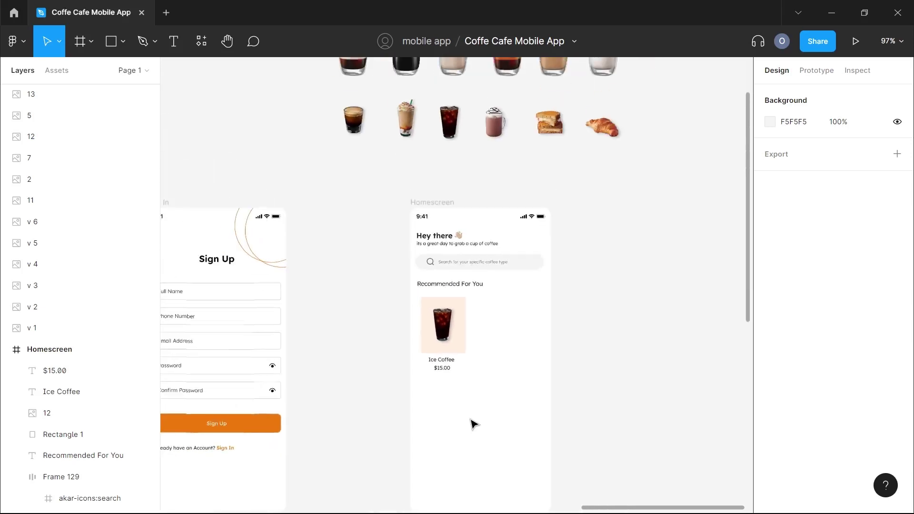
scroll(474, 424, down, 4)
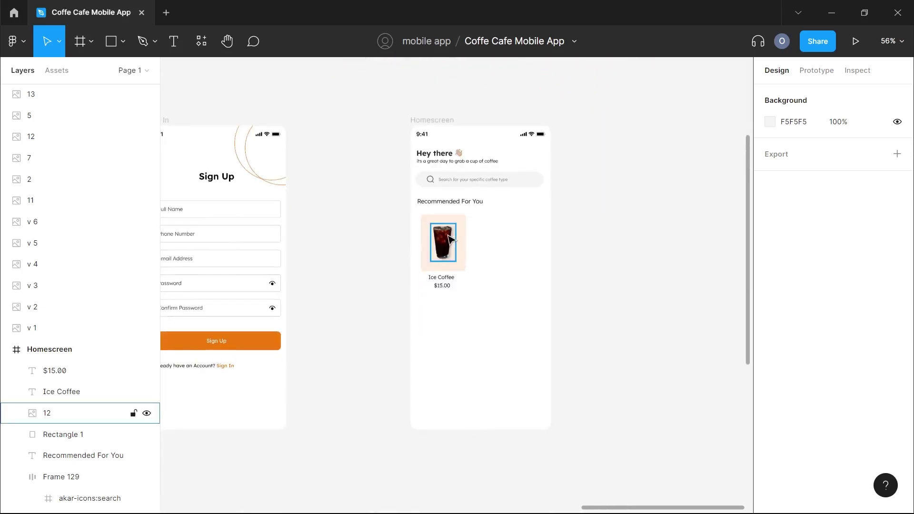
scroll(454, 237, up, 8)
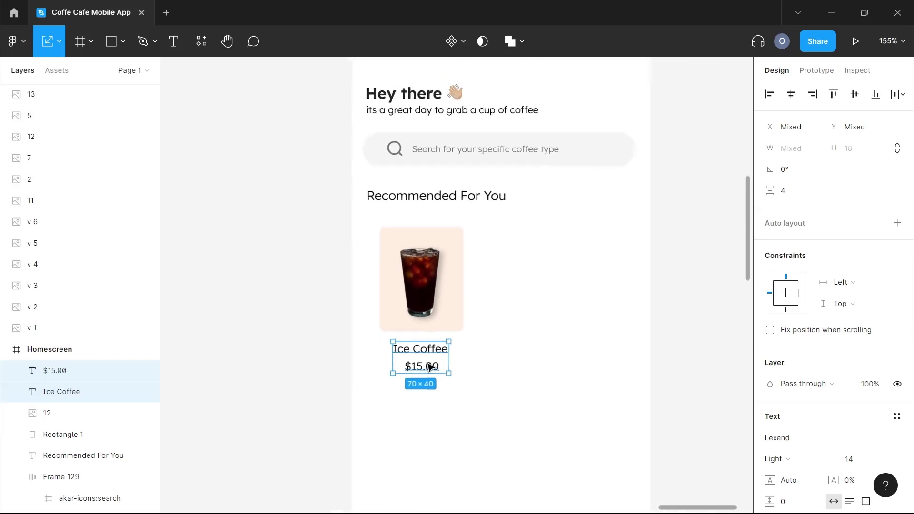
scroll(410, 348, down, 2)
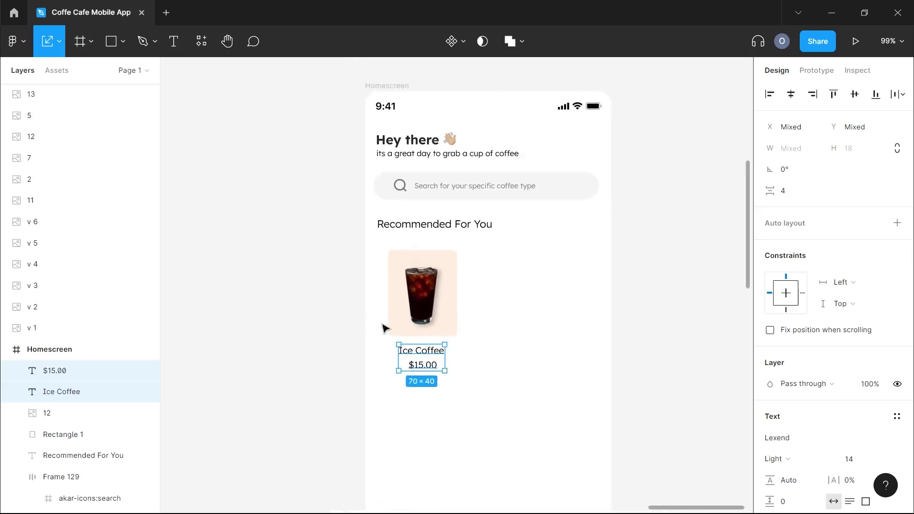
scroll(401, 341, up, 2)
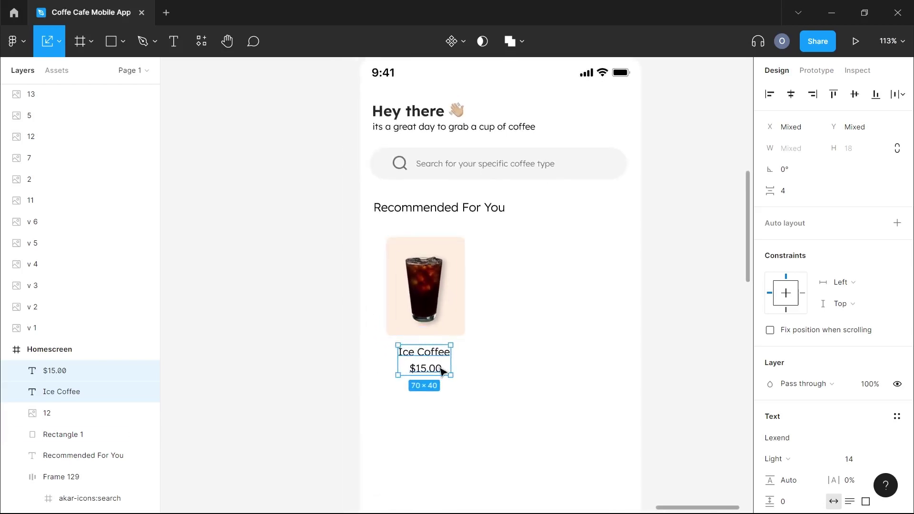
scroll(439, 371, up, 5)
key(shift+a)
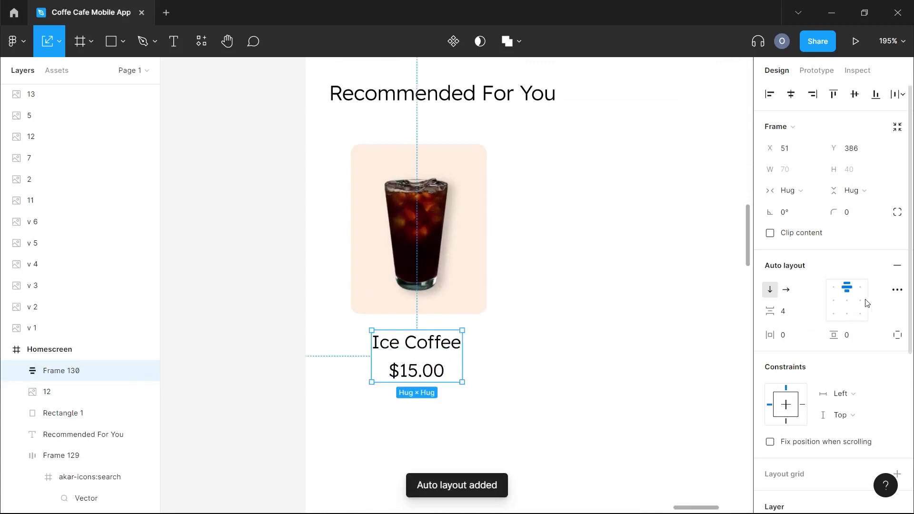
Group the iced coffee glass image with the peach rectangle behind it.
click(343, 220)
drag(341, 215, 412, 231)
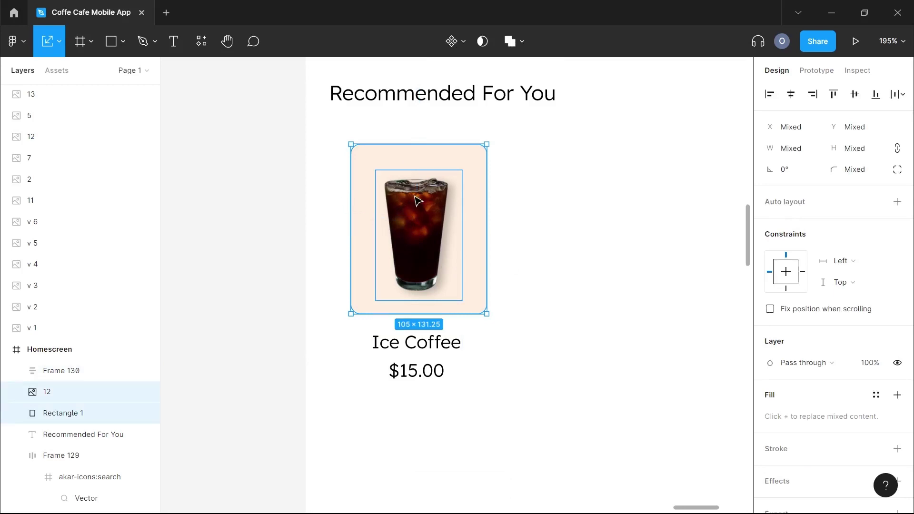
key(ctrl+g)
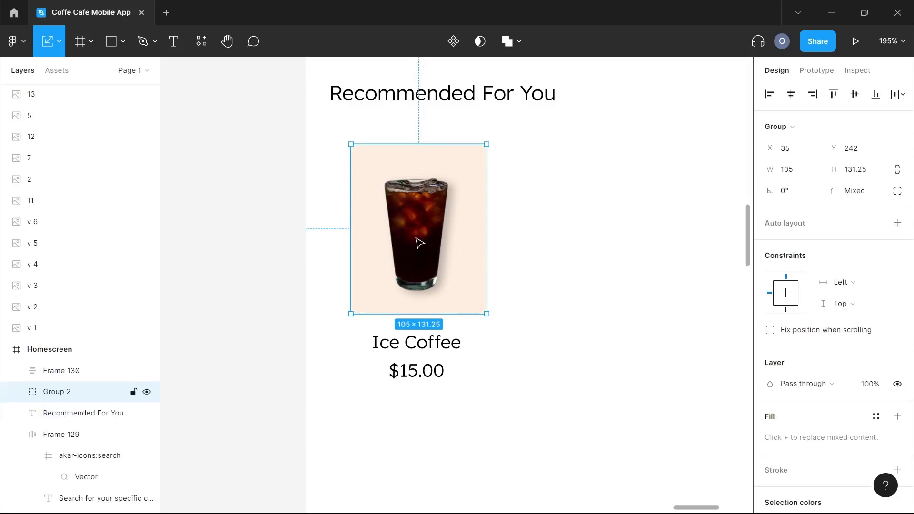
Combine the image group and the name and price frame into a vertical auto layout with a spacing of 10.
shift+click(431, 344)
key(shift+a)
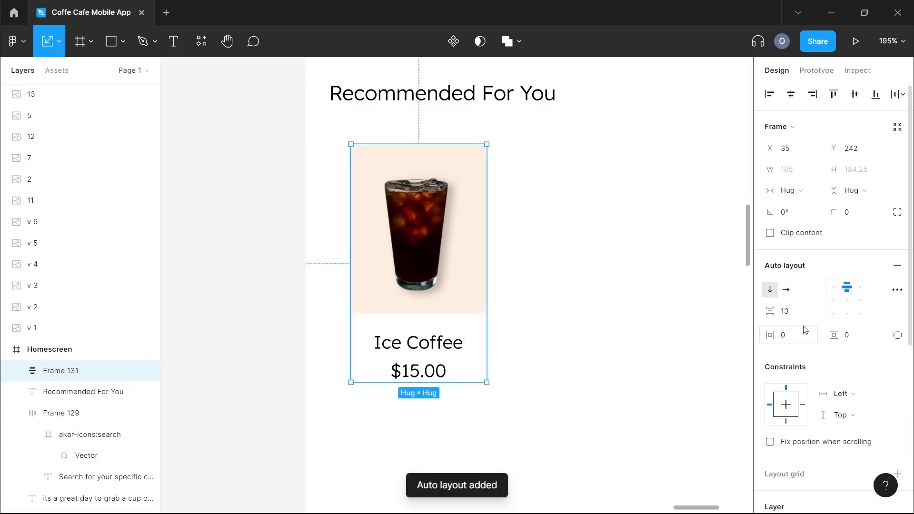
click(793, 311)
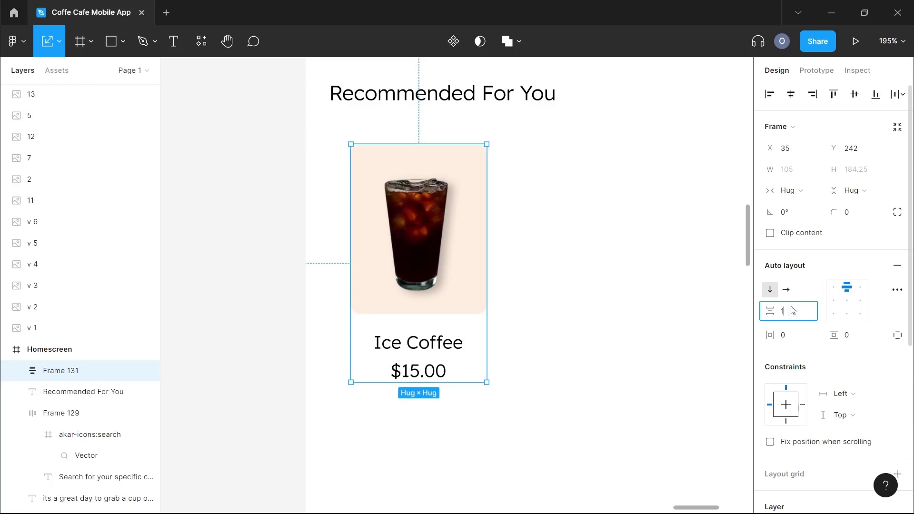
text(10)
key(Return)
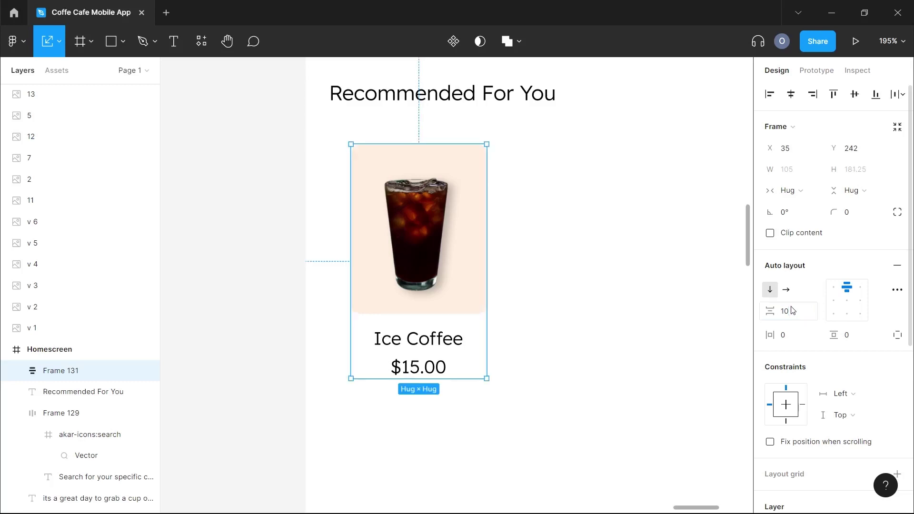
Set the spacing between the "Ice Coffee" and "$15.00" texts to 2.
click(460, 354)
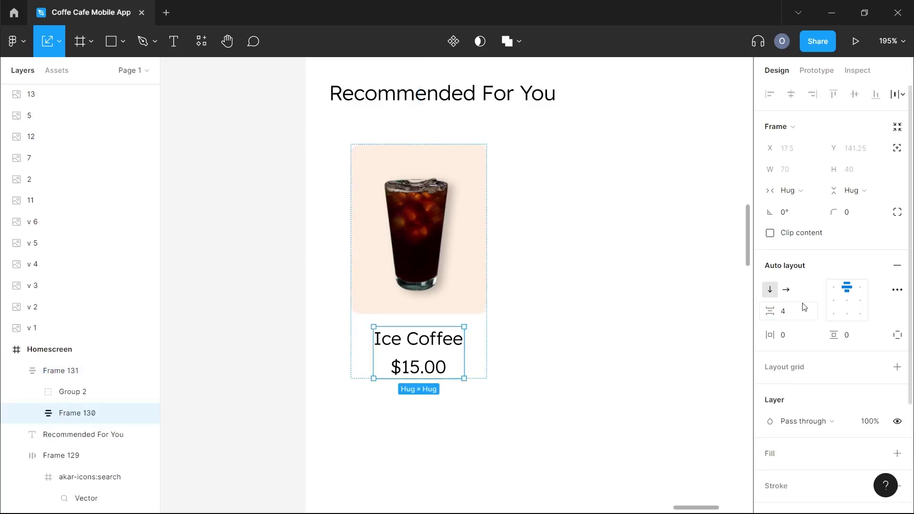
click(786, 313)
text(2)
key(Return)
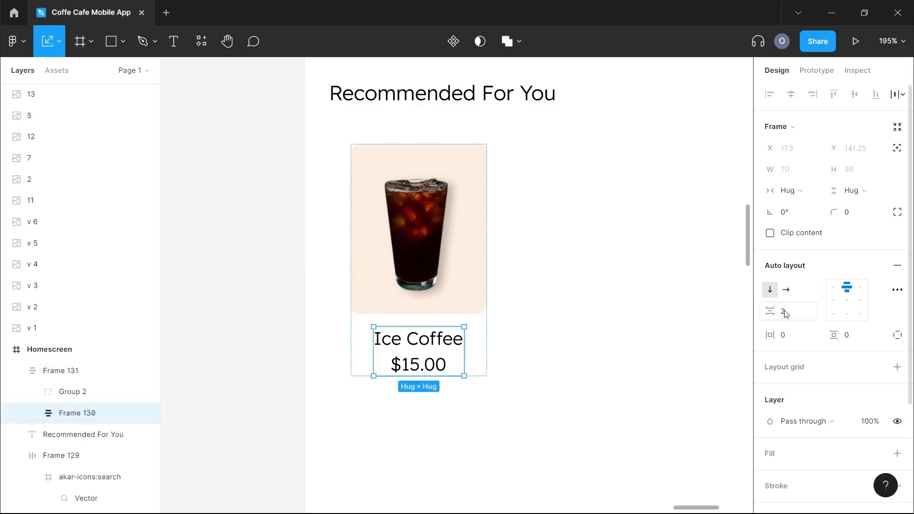
click(722, 318)
Widen the Ice Coffee card to 115 and place two copies beside it in a row, about 11 apart.
scroll(723, 318, down, 3)
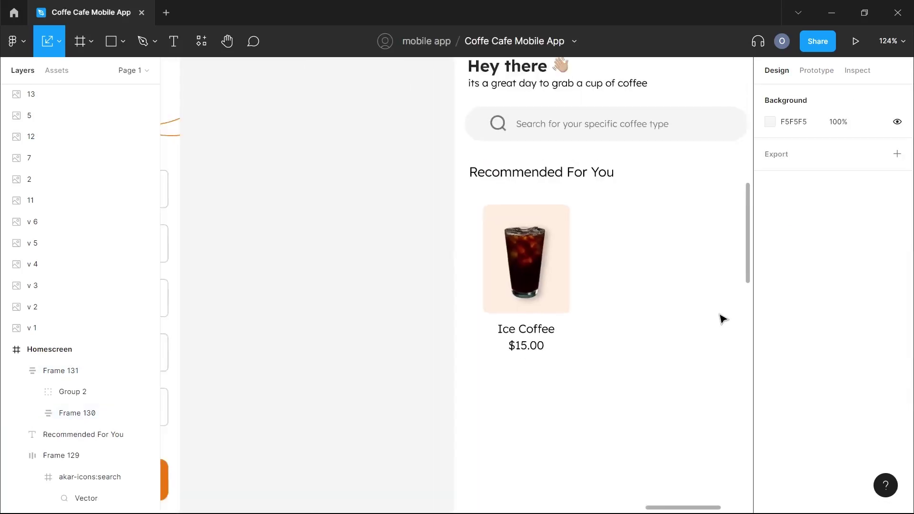
scroll(723, 318, right, 5)
click(262, 282)
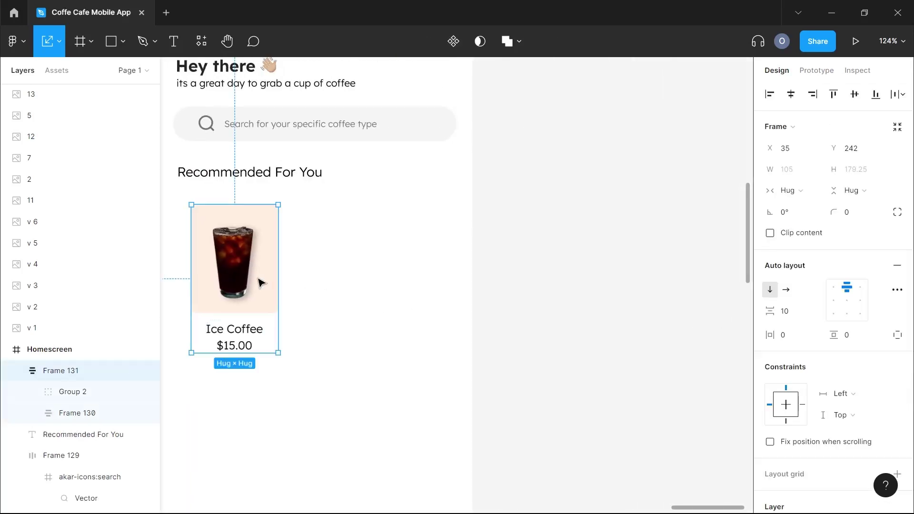
scroll(363, 282, left, 4)
scroll(364, 282, down, 1)
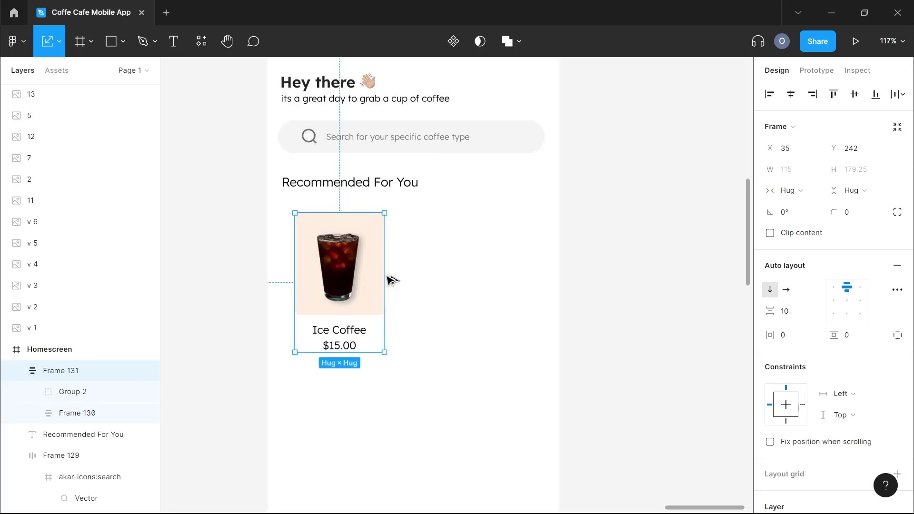
drag(386, 276, 562, 286)
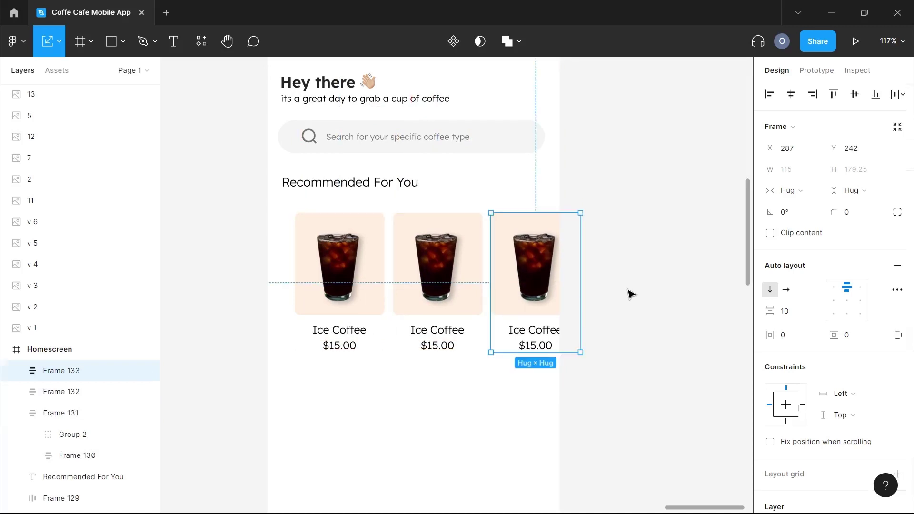
click(631, 294)
scroll(631, 293, down, 3)
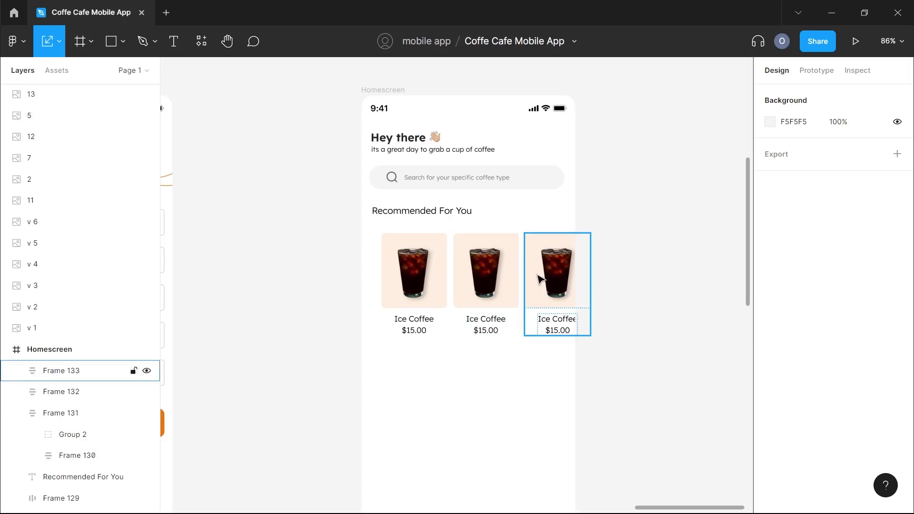
Combine the three Ice Coffee cards into a horizontal auto layout with a spacing of 15.
drag(614, 267, 415, 276)
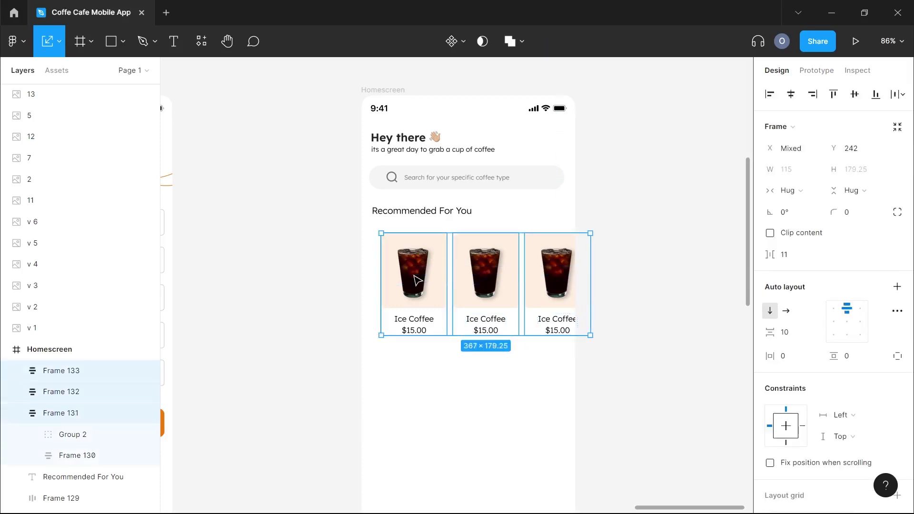
key(shift+a)
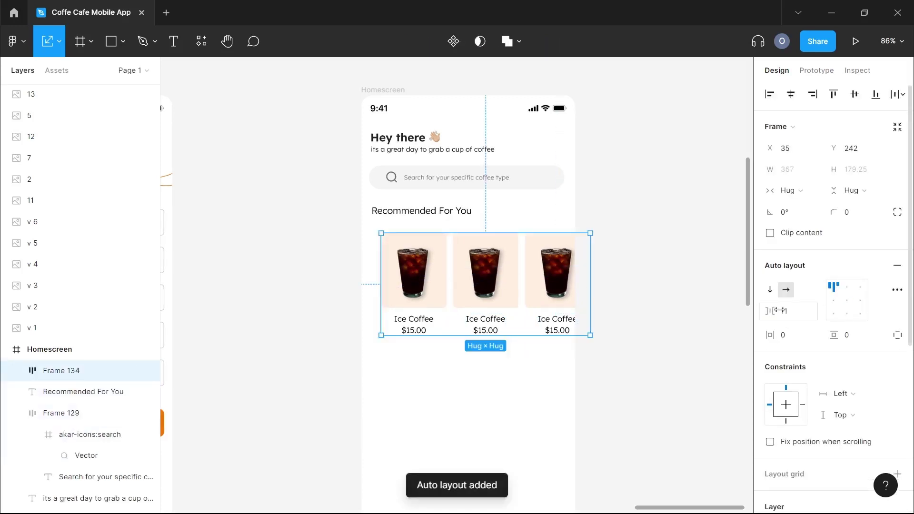
click(793, 316)
text(15)
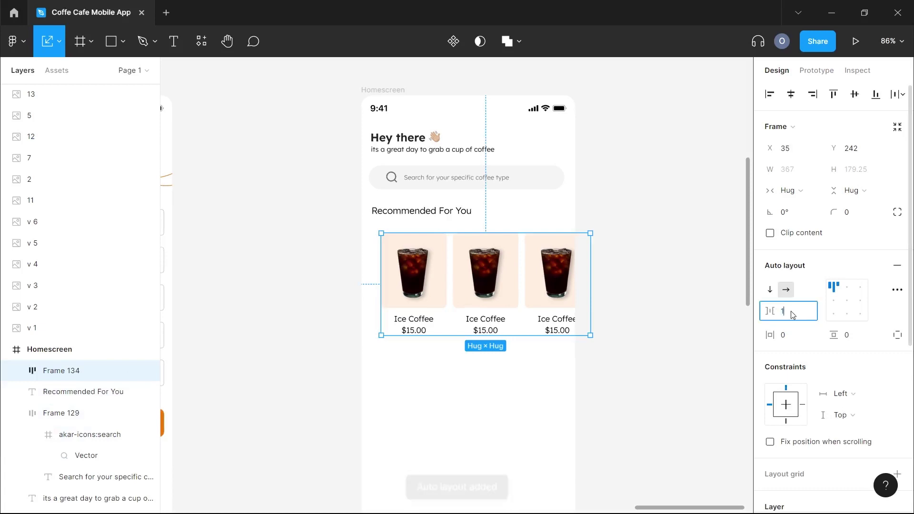
key(Return)
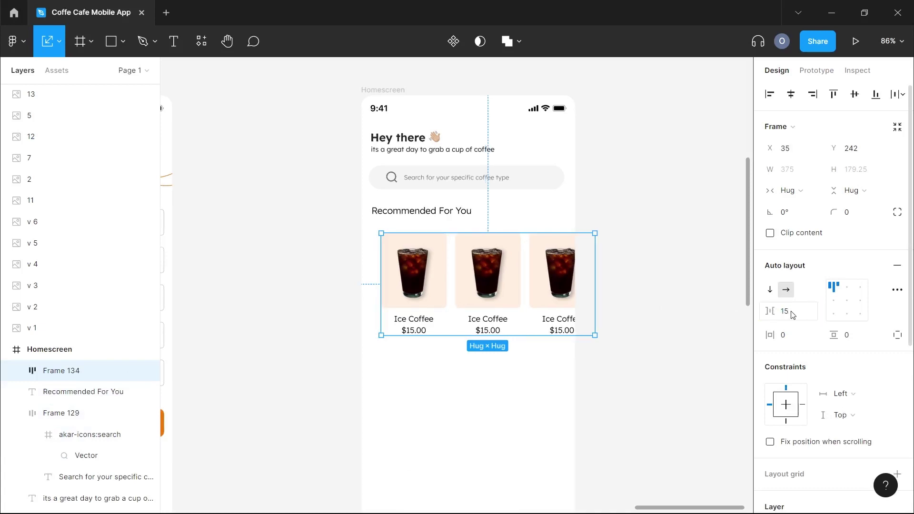
Set the spacing between the three cards in the row to 20.
right_click(629, 291)
click(622, 213)
click(792, 315)
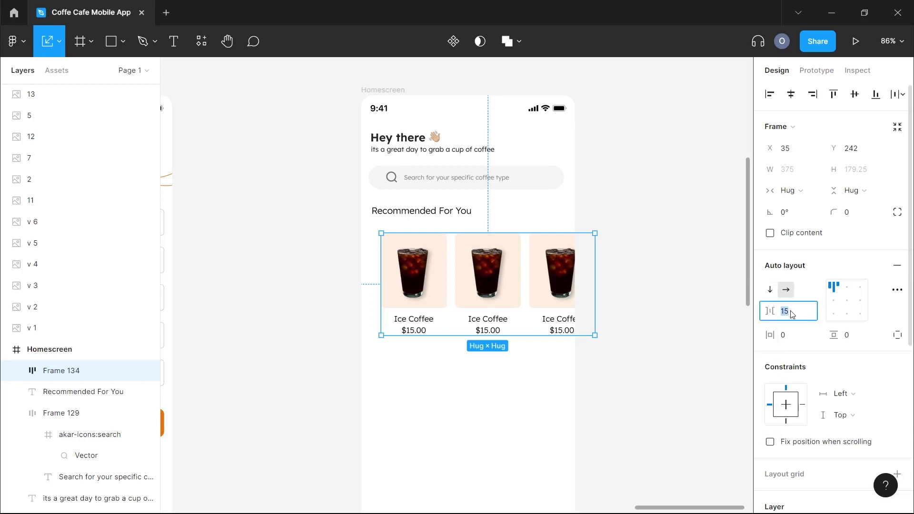
text(20)
key(Return)
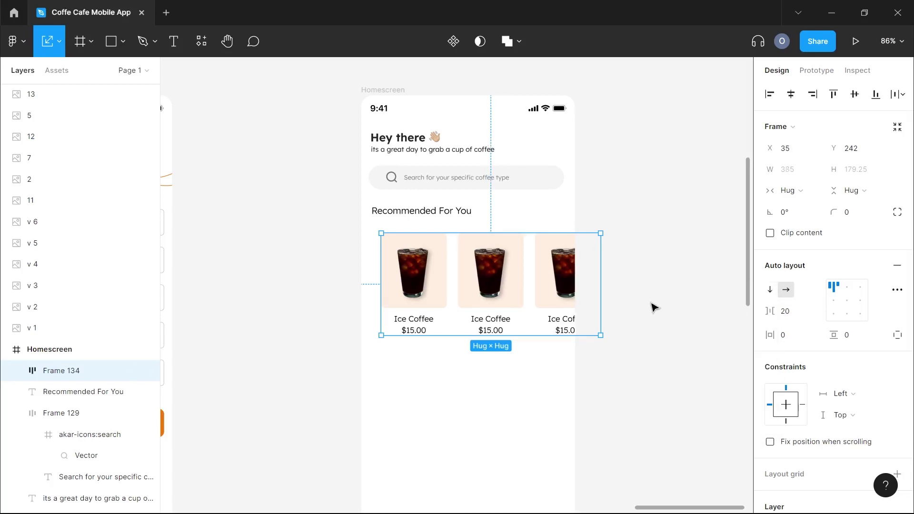
Move the row of cards so its left edge lines up with the search bar's left edge, just below the heading.
click(631, 303)
click(531, 279)
drag(521, 279, 507, 275)
click(630, 266)
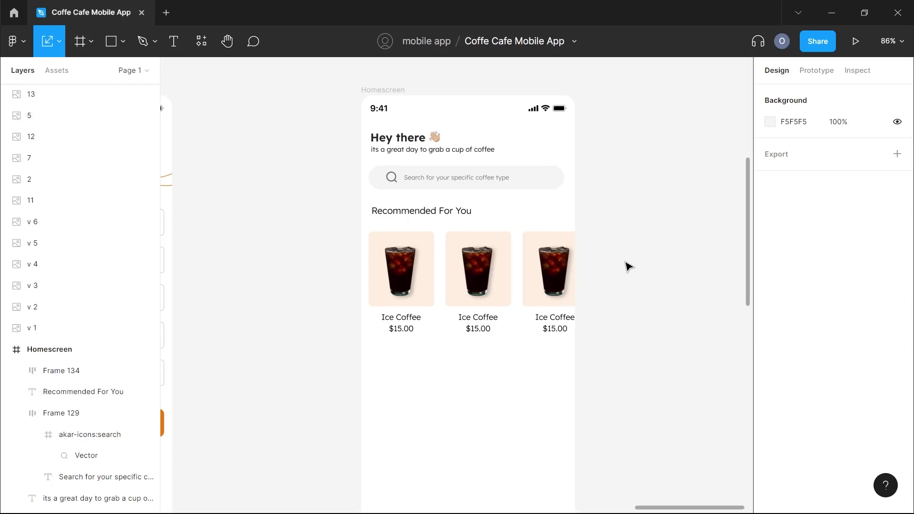
click(562, 270)
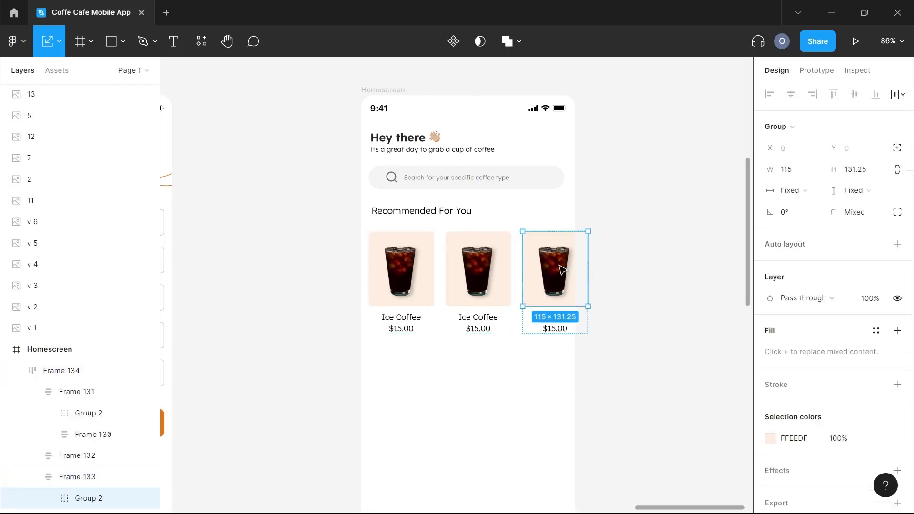
double_click(562, 270)
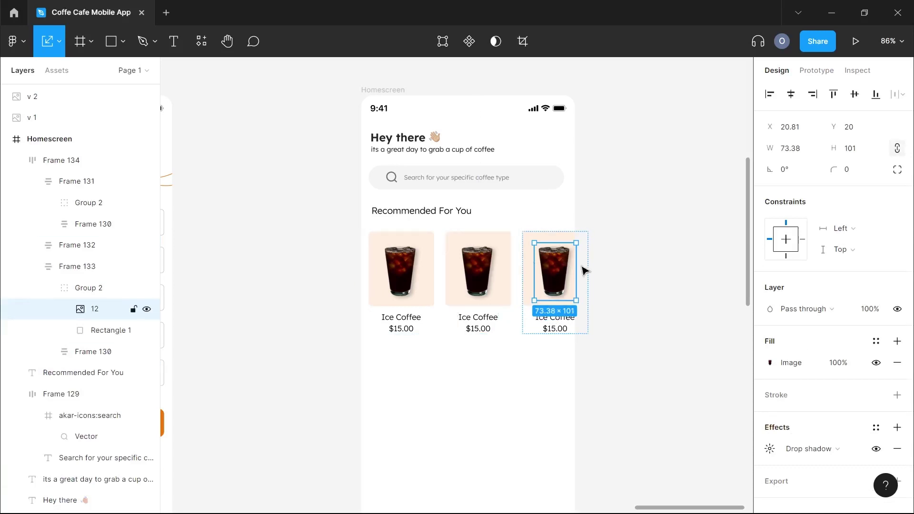
click(614, 264)
click(576, 262)
click(576, 261)
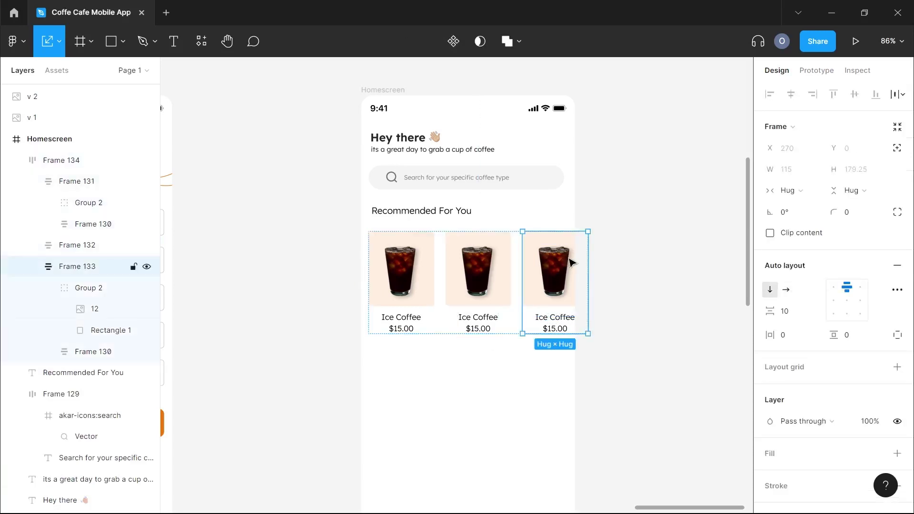
click(417, 264)
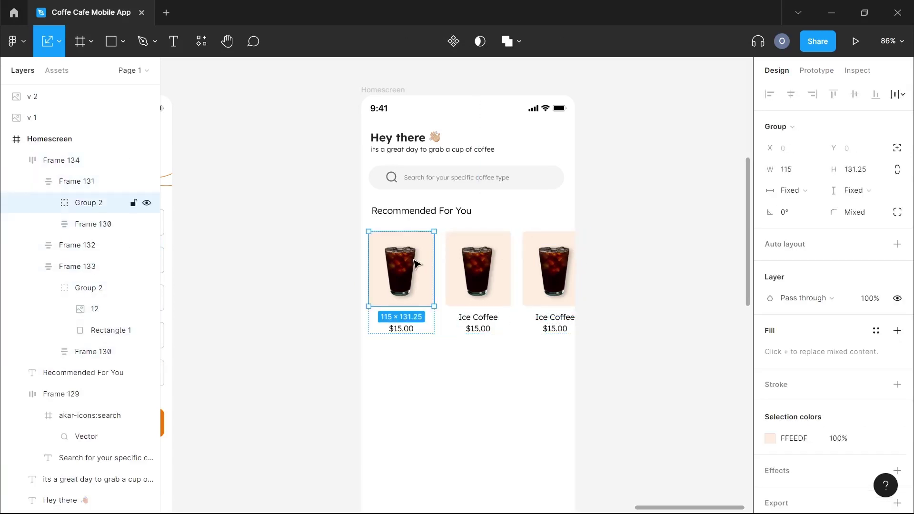
Scale down the cup images in all three Ice Coffee cards together, leaving their peach backgrounds at full size.
click(415, 263)
shift+click(479, 269)
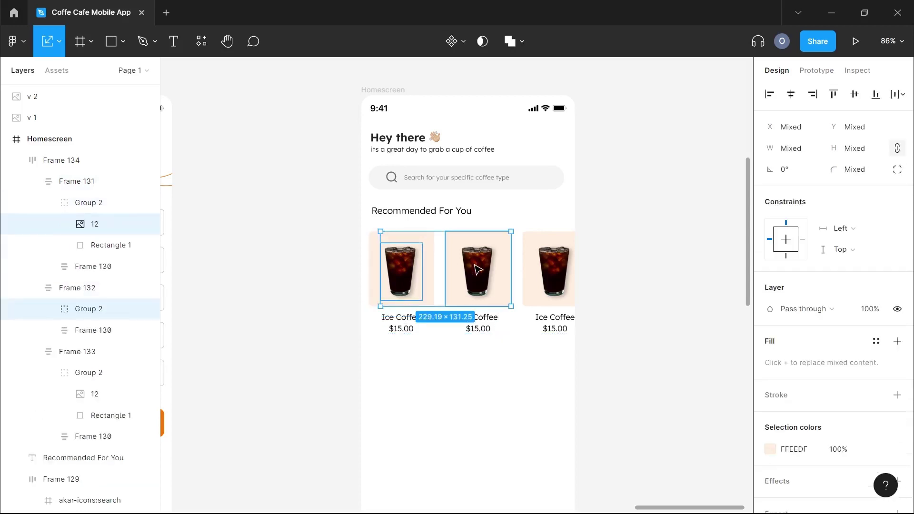
shift+click(479, 269)
shift+click(548, 279)
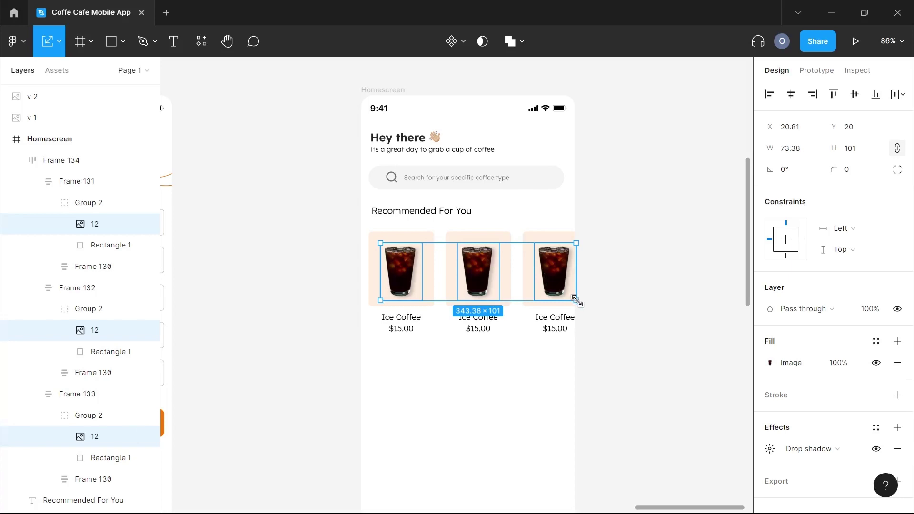
drag(576, 299, 561, 277)
click(548, 279)
Move the first card's cup image back to the centre of its peach background.
click(415, 276)
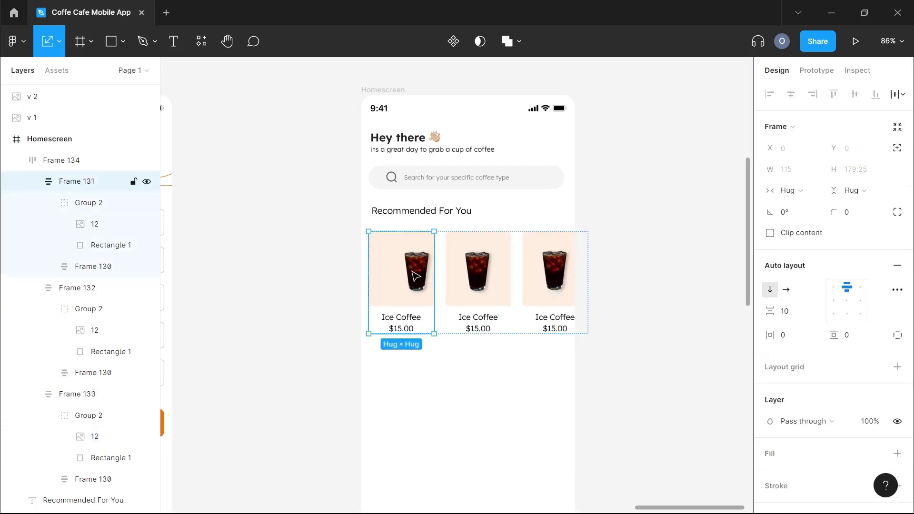
click(416, 276)
drag(415, 276, 401, 277)
click(478, 376)
Duplicate the "Recommended For You" heading to Y 455 below the cards and change the copy's text to "Categories".
scroll(478, 376, down, 3)
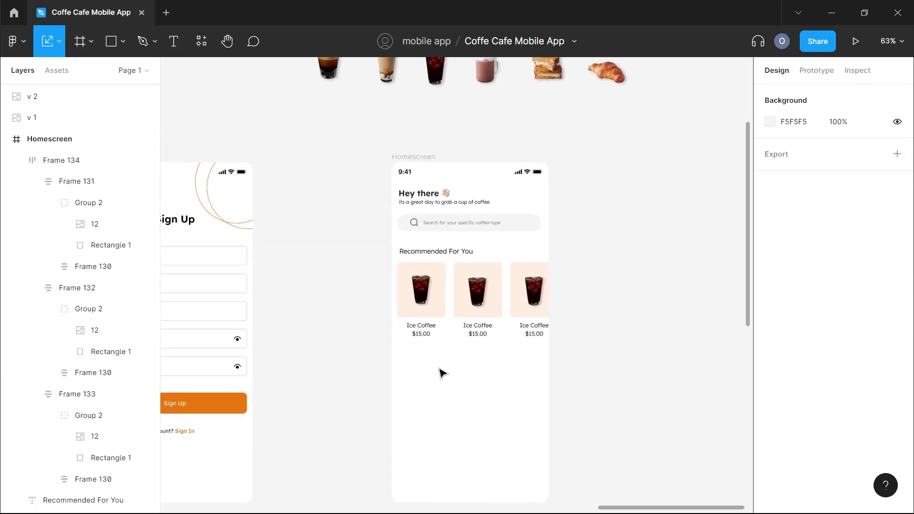
click(431, 257)
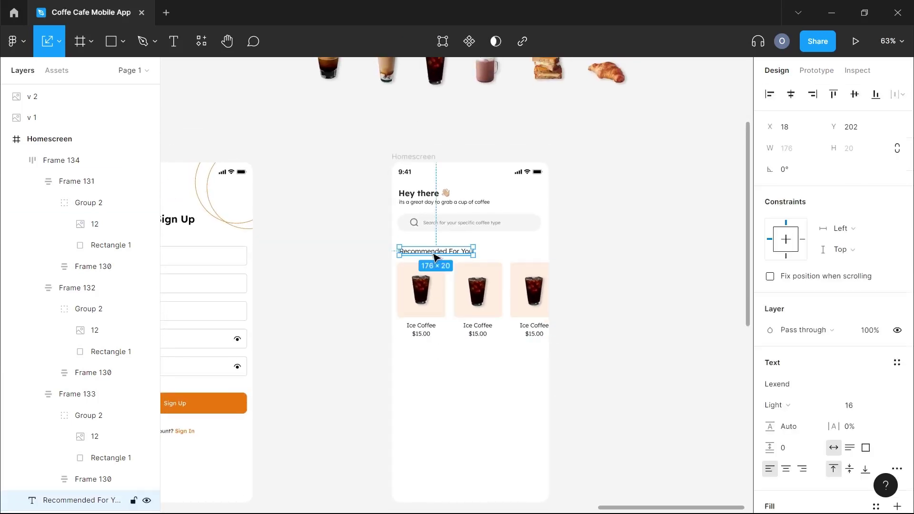
drag(436, 258, 437, 363)
double_click(436, 358)
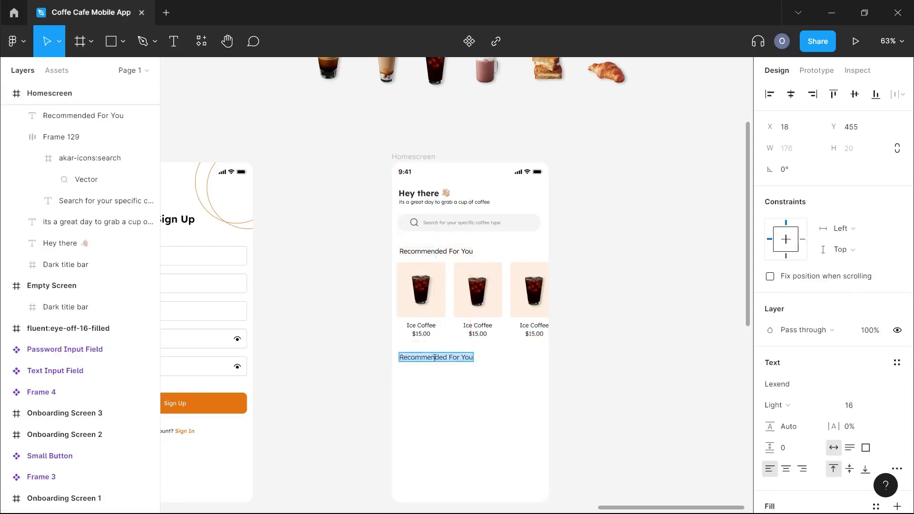
text(d)
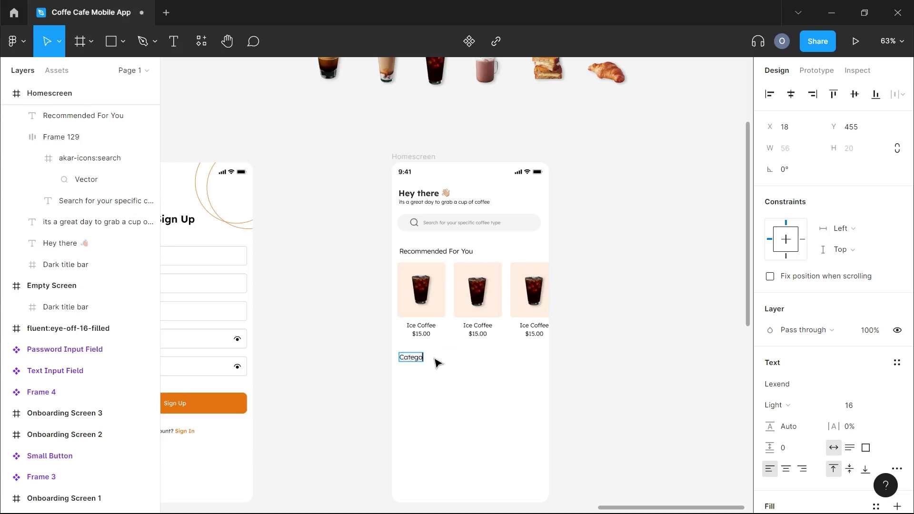
text(ategories)
key(Escape)
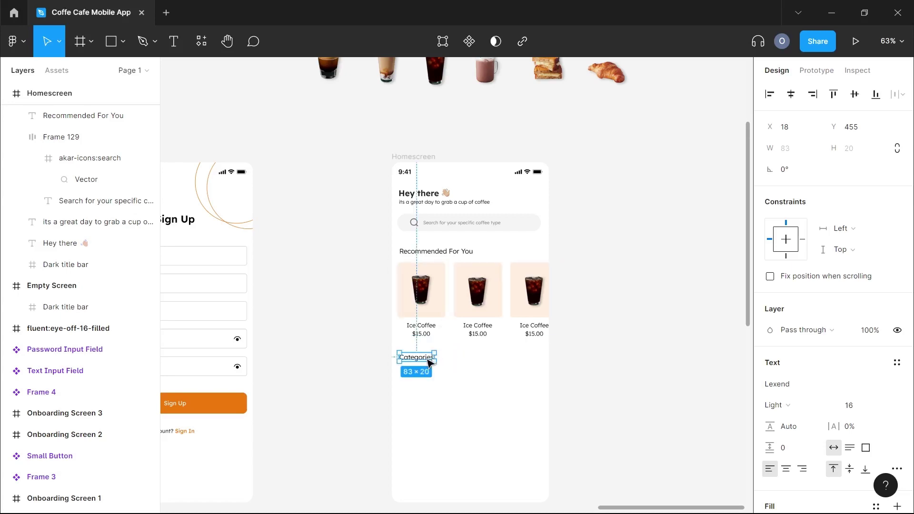
Add the text "All Items" just below the Categories heading.
scroll(441, 380, up, 1)
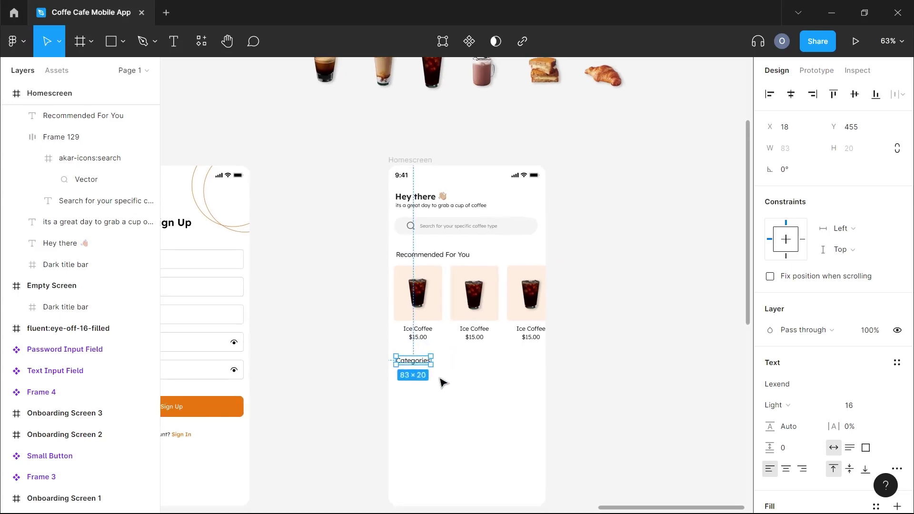
scroll(443, 382, up, 5)
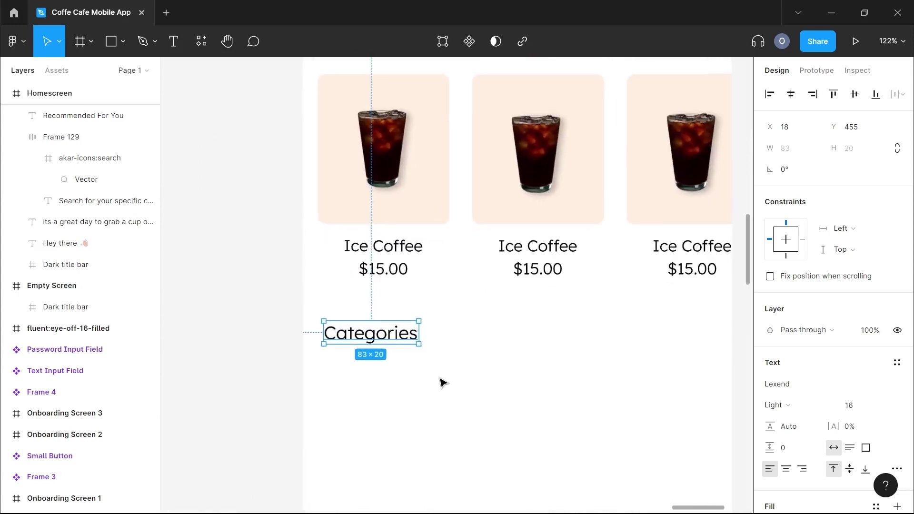
scroll(443, 382, down, 2)
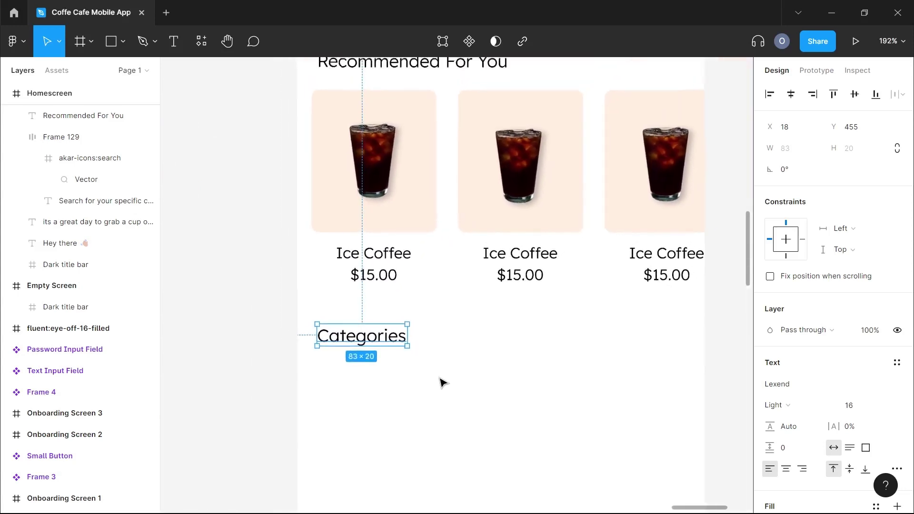
scroll(443, 382, down, 1)
click(370, 386)
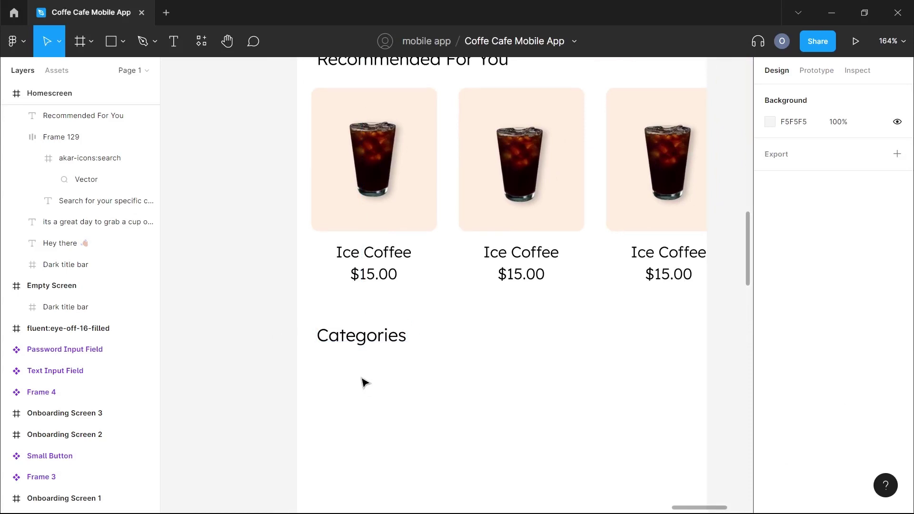
key(t)
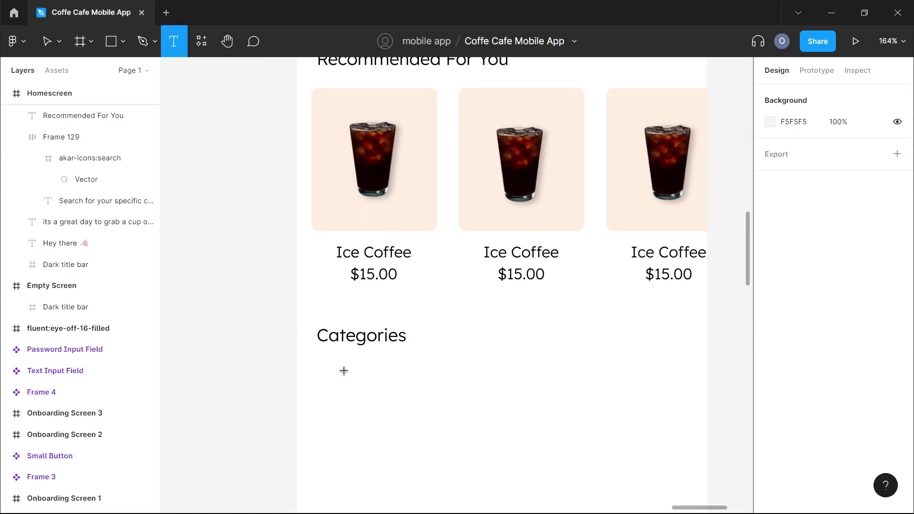
click(325, 364)
text(A)
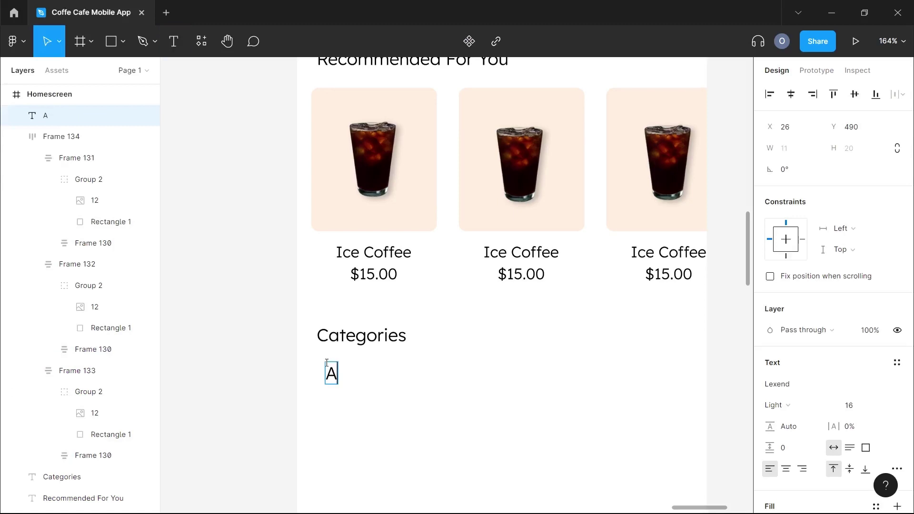
text(ll Items)
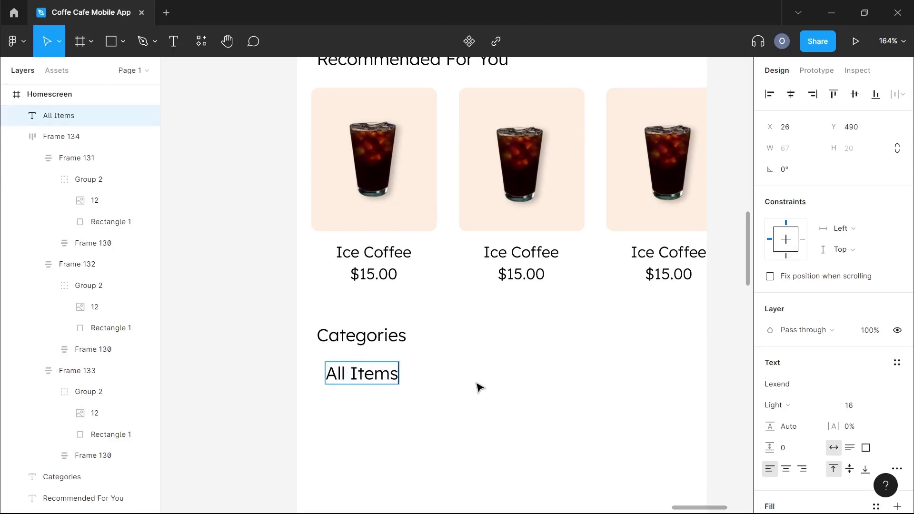
key(Escape)
Wrap the "All Items" text in an auto layout frame, round its corners into a pill and add a black stroke.
double_click(376, 380)
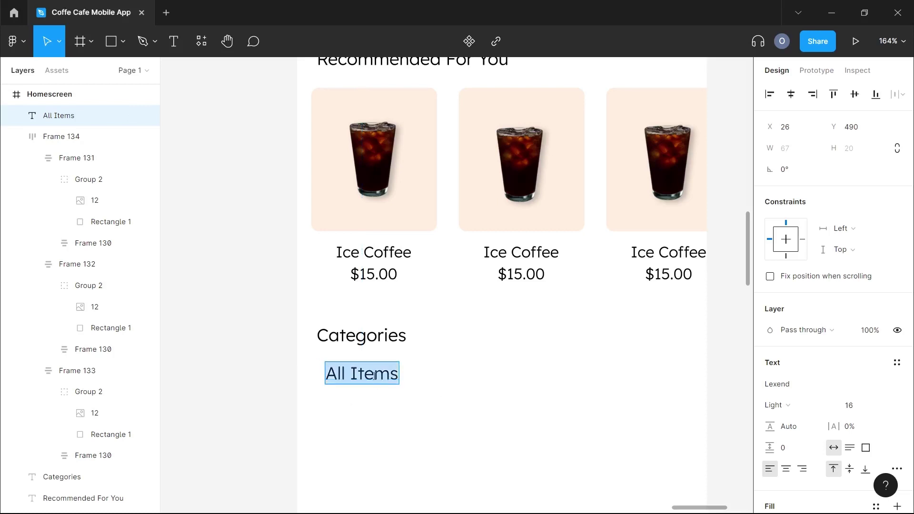
key(Escape)
key(shift+a)
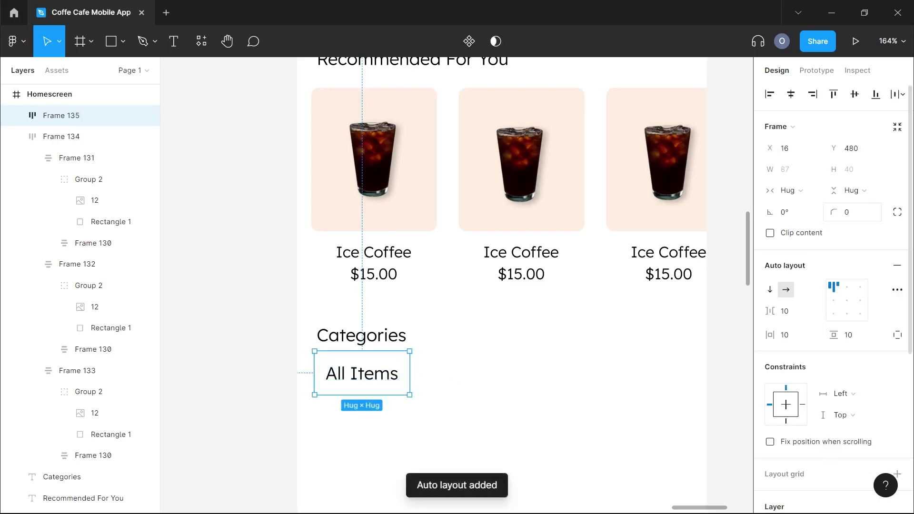
click(848, 216)
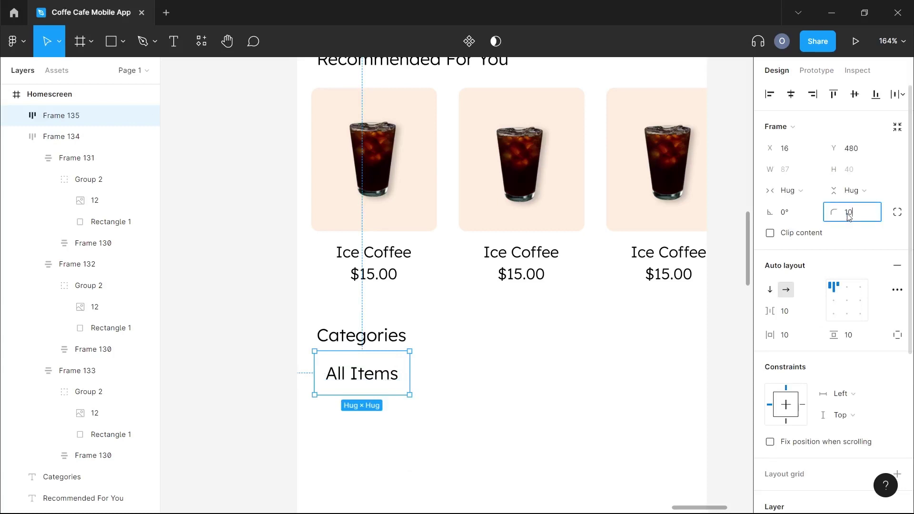
key(Return)
scroll(816, 372, down, 5)
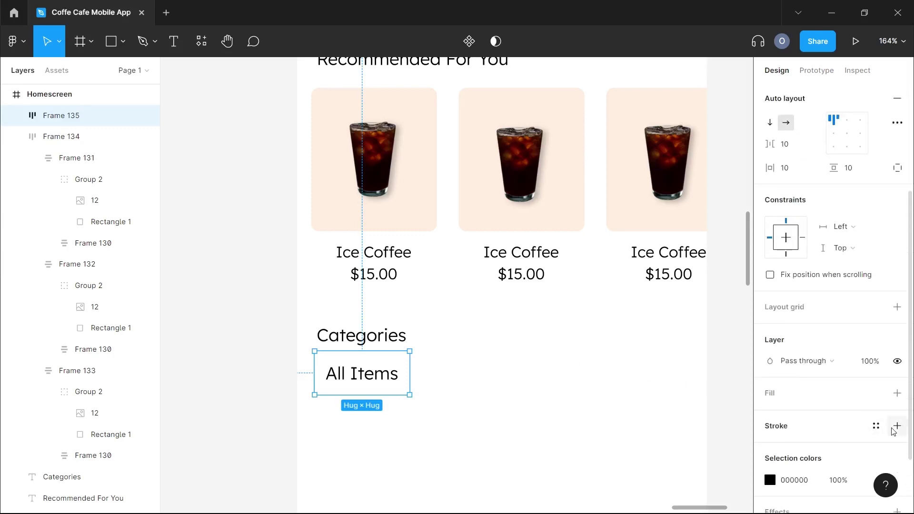
click(896, 427)
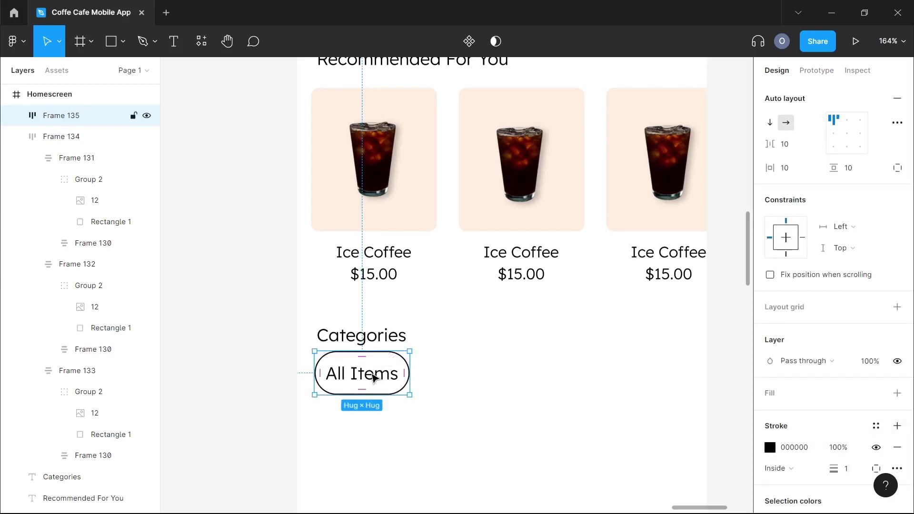
Move the All Items pill slightly lower under the Categories heading and place two copies beside it in a row.
drag(374, 378, 380, 396)
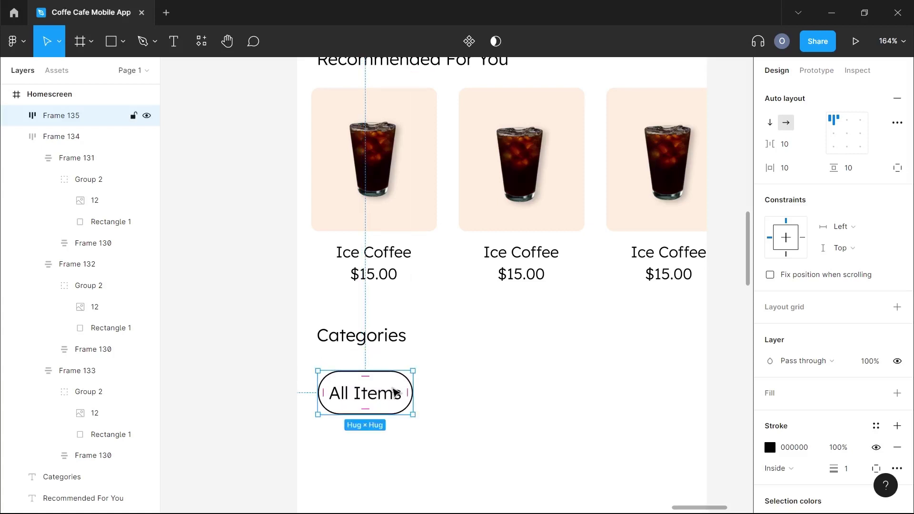
drag(395, 393, 615, 388)
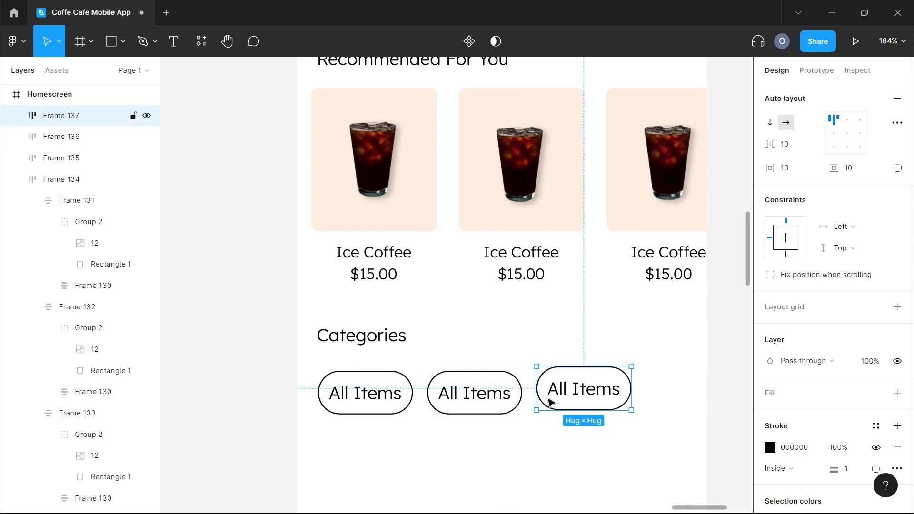
Change the label of the middle category pill to "Coffee".
click(485, 396)
double_click(485, 395)
double_click(484, 393)
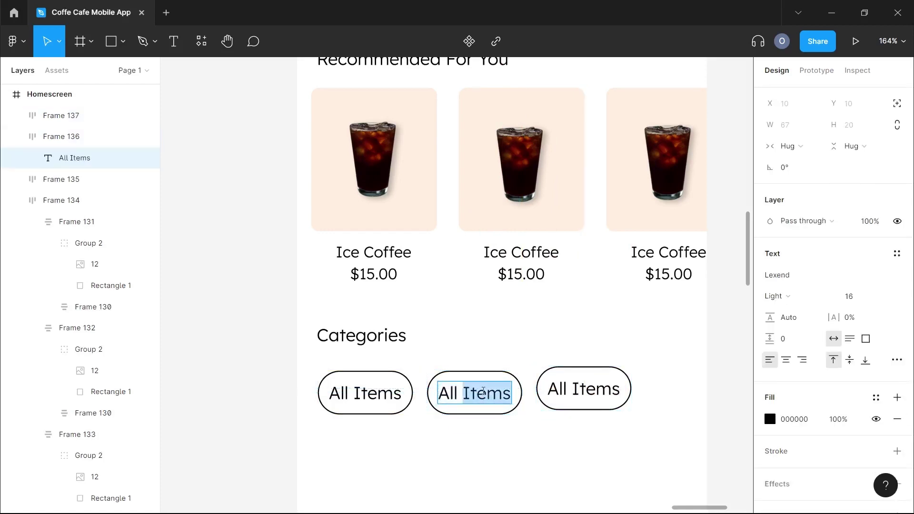
click(483, 392)
triple_click(484, 392)
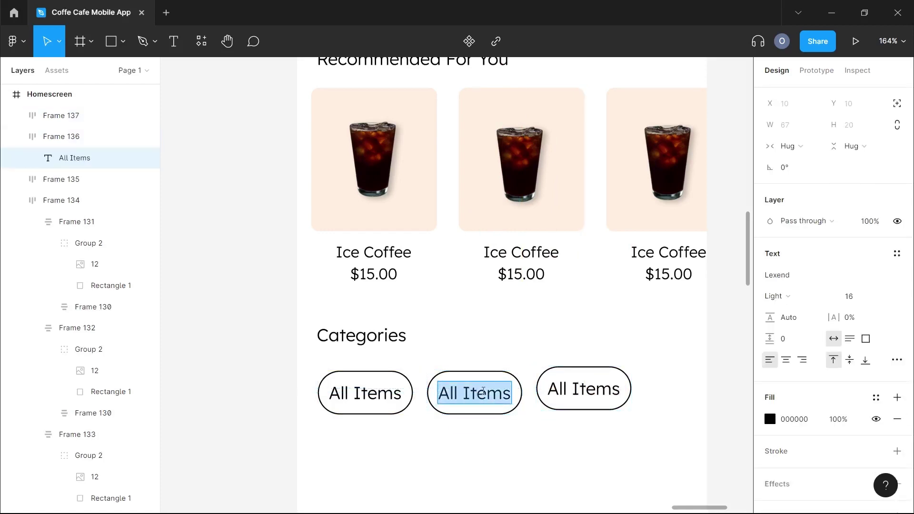
text(Coffee)
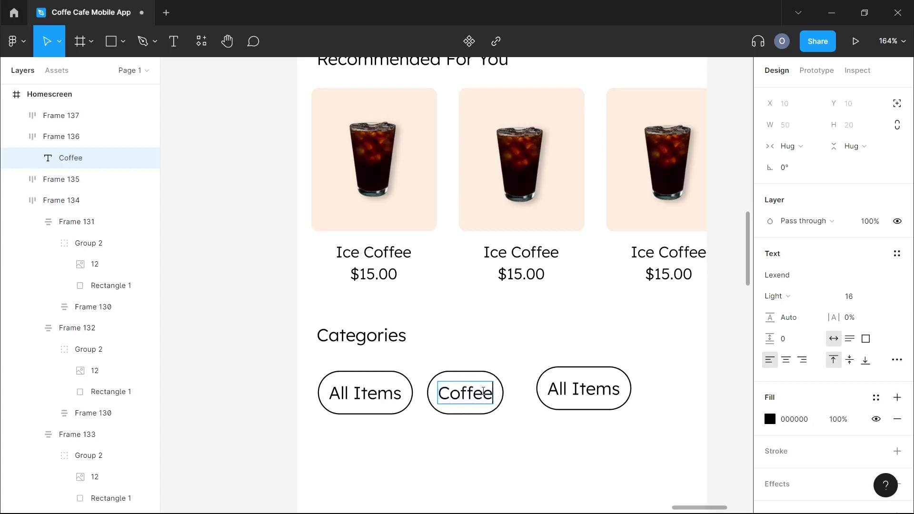
Change the label of the third category pill to "Pastries".
double_click(597, 388)
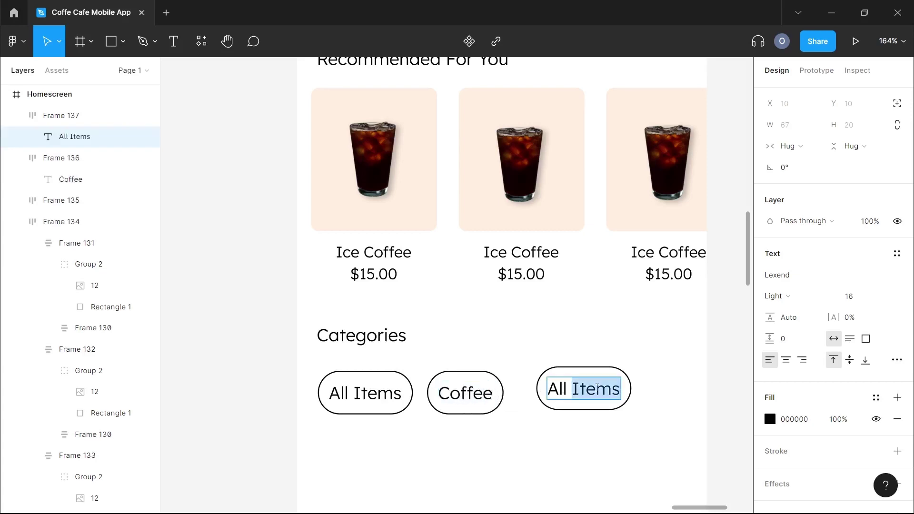
triple_click(597, 388)
text(Paster)
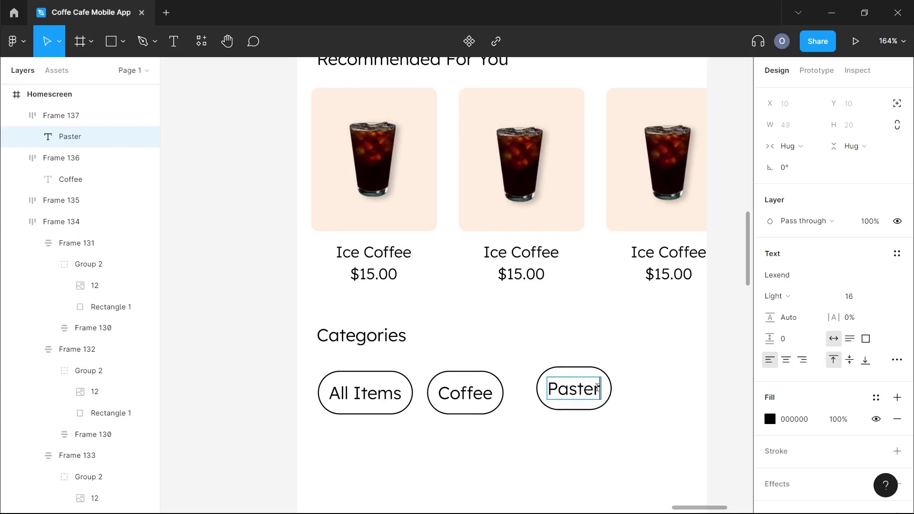
key(BackSpace)
key(BackSpace)
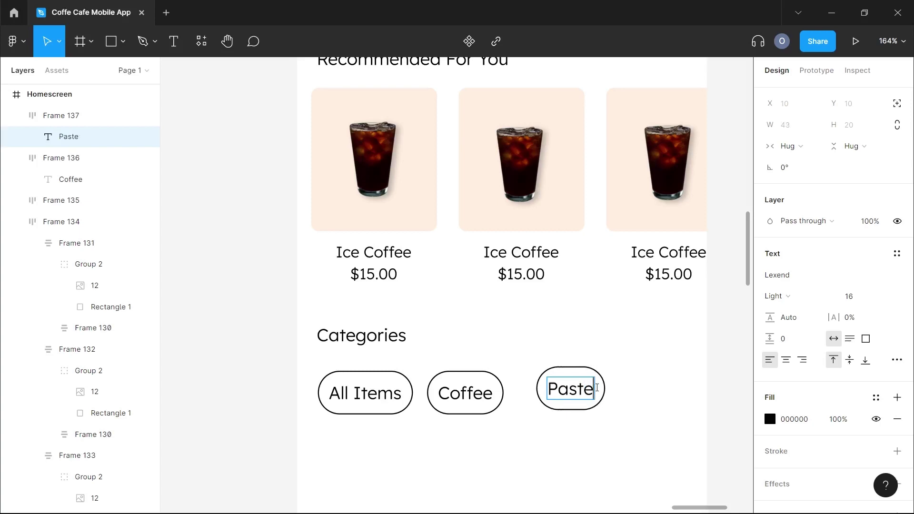
text(ries)
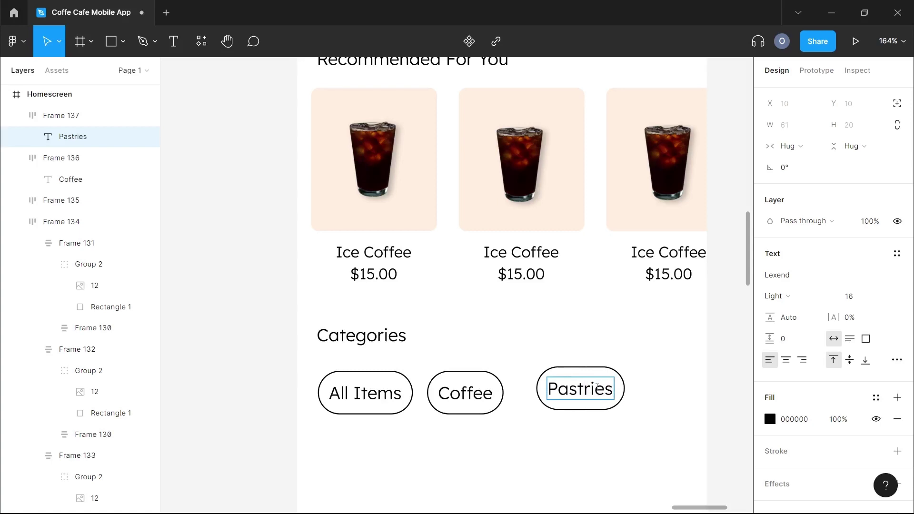
key(Escape)
click(637, 453)
Set the font size of the All Items label to 12.
scroll(638, 454, down, 5)
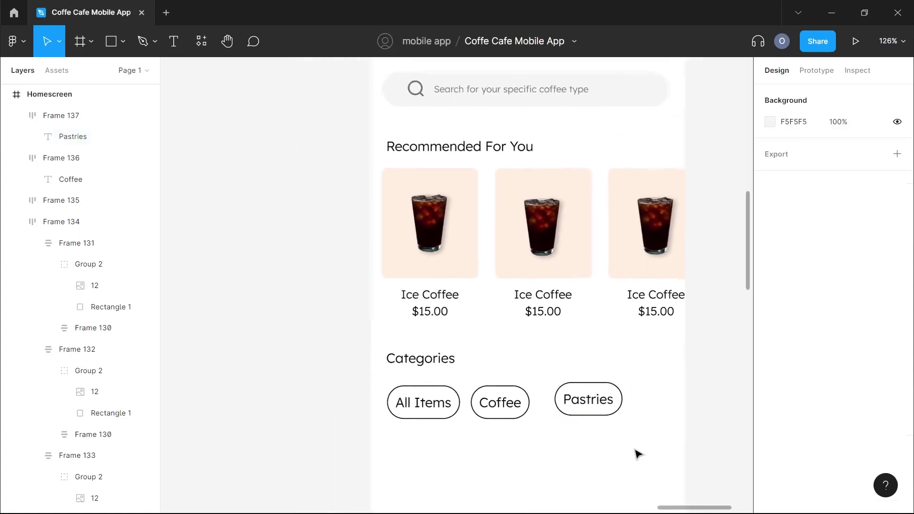
scroll(548, 434, right, 1)
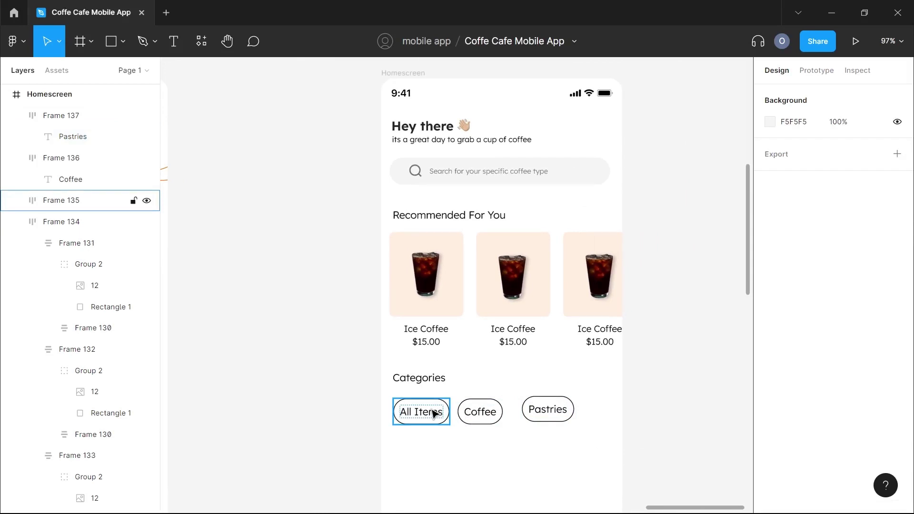
double_click(446, 418)
double_click(445, 418)
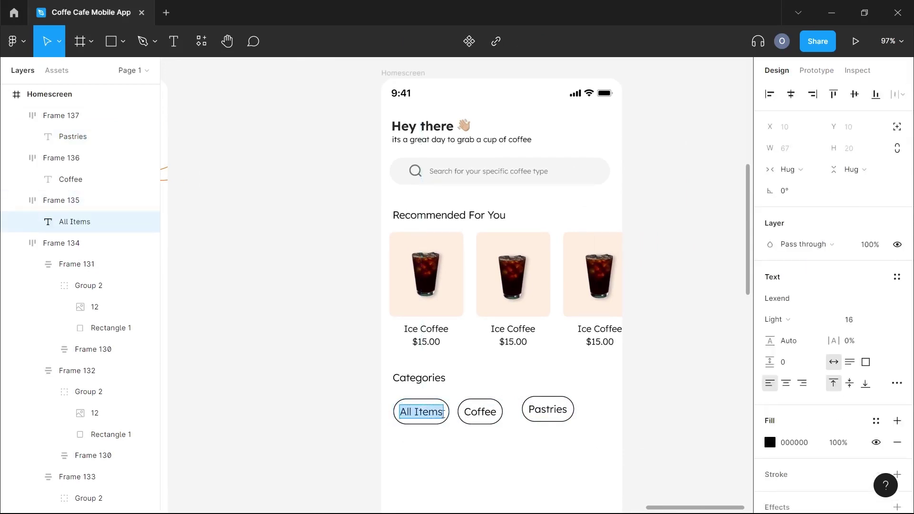
click(864, 323)
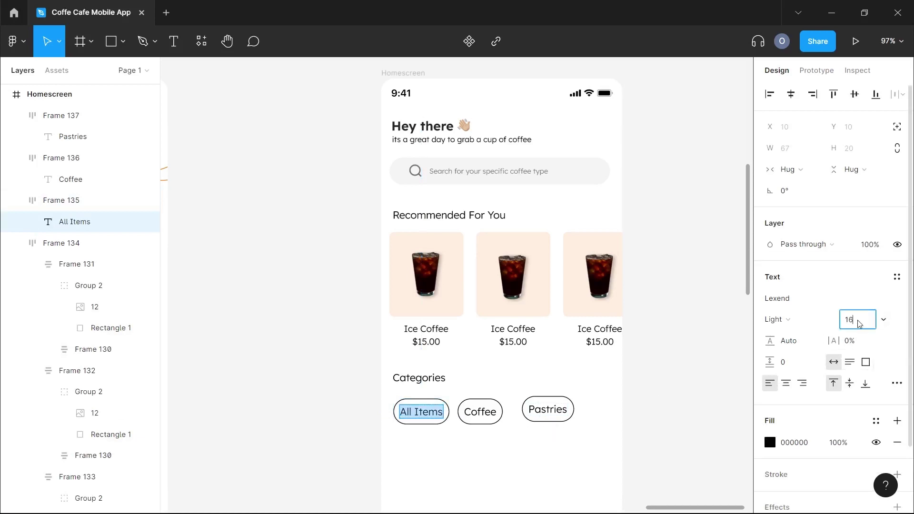
key(Return)
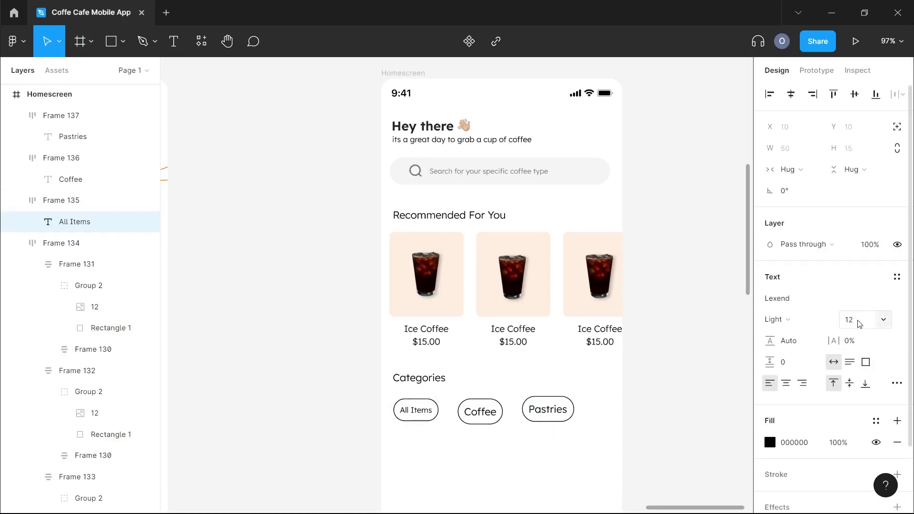
Set the font size of the Coffee label to 12.
double_click(468, 416)
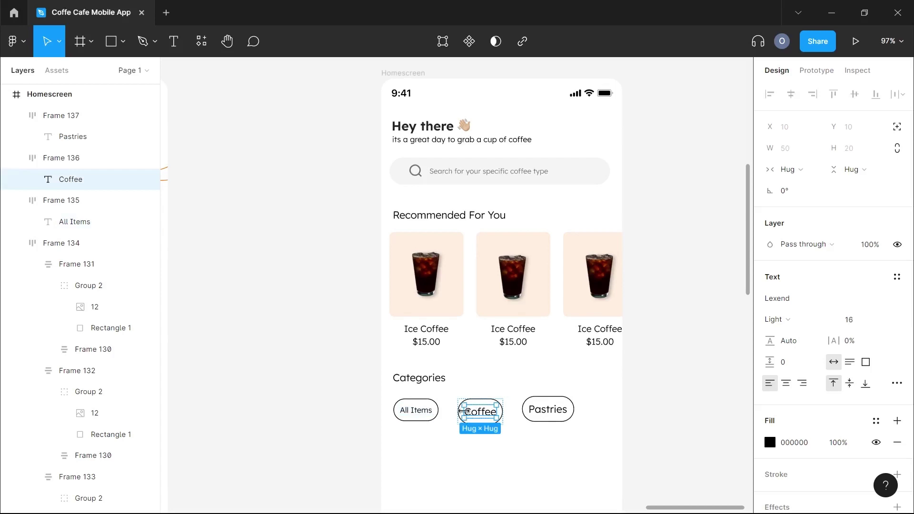
double_click(467, 412)
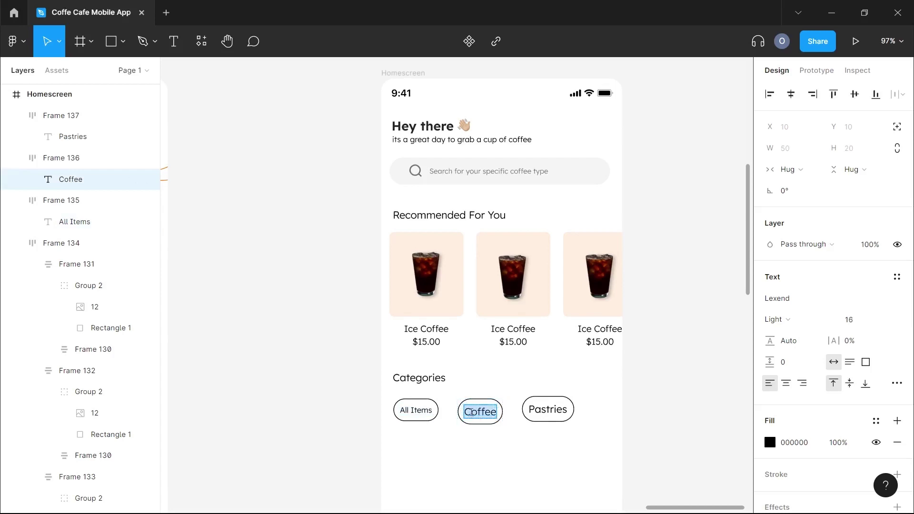
click(878, 319)
key(Return)
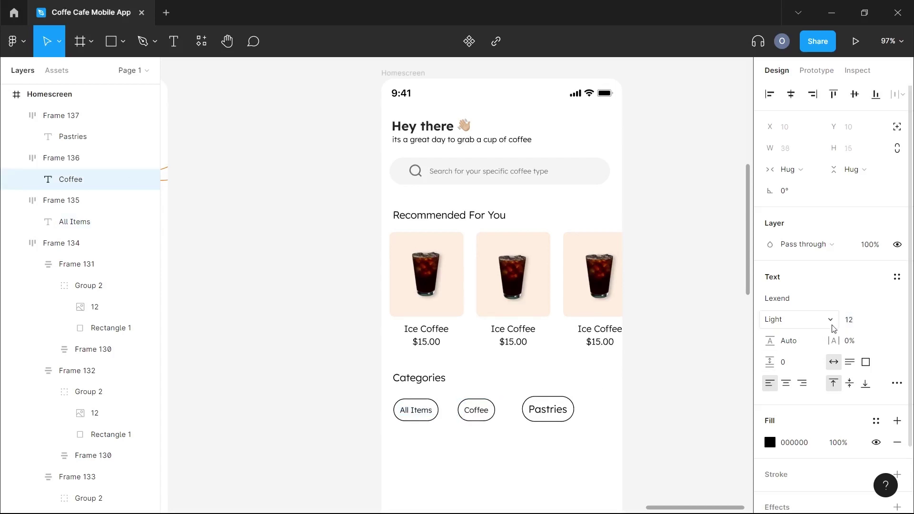
Set the font size of the Pastries label to 12.
double_click(549, 411)
scroll(667, 362, right, 5)
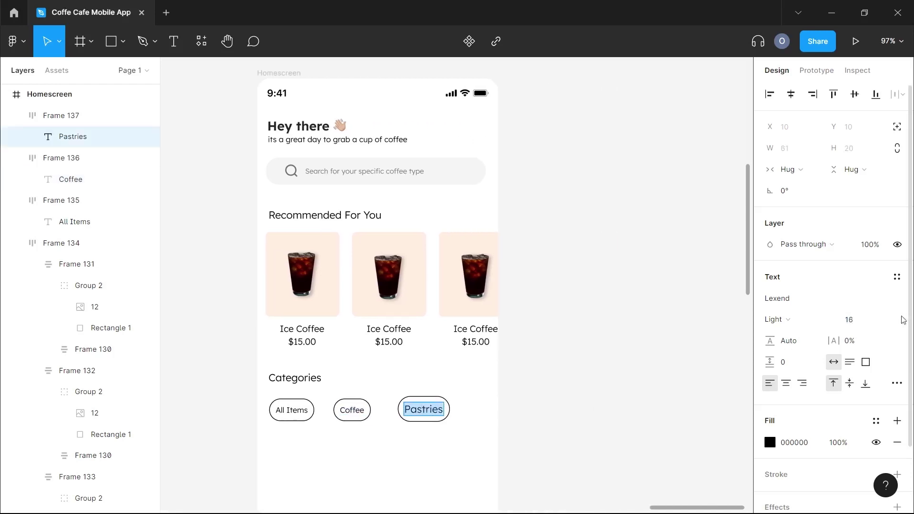
click(849, 319)
text(12)
key(Return)
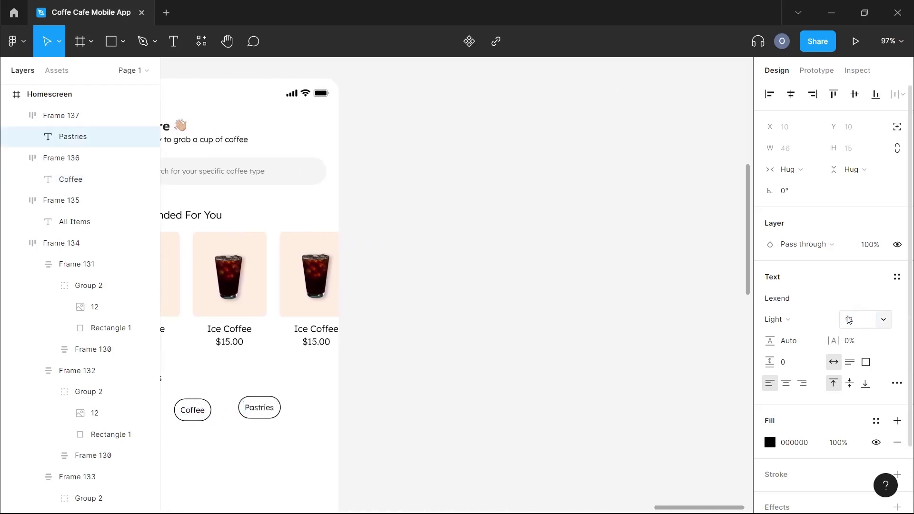
scroll(607, 334, left, 5)
key(Escape)
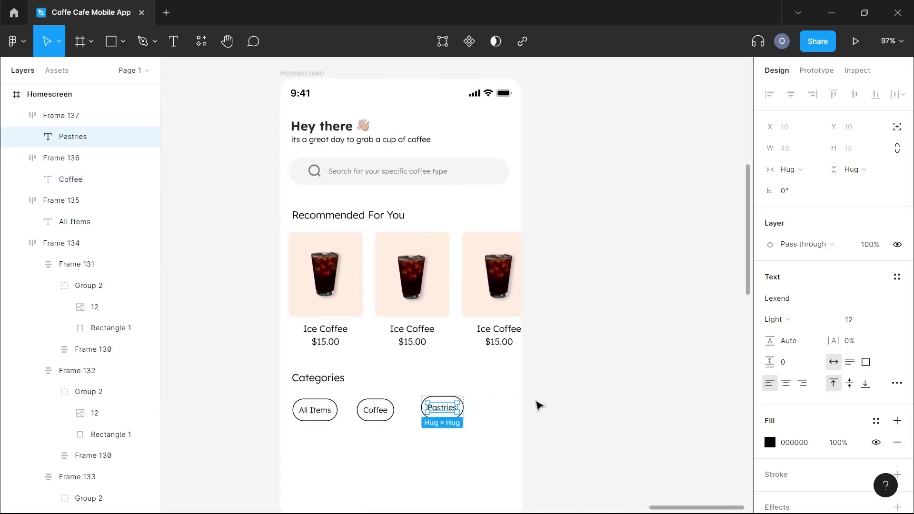
Set the horizontal padding of the All Items, Coffee and Pastries pills to 20.
click(313, 415)
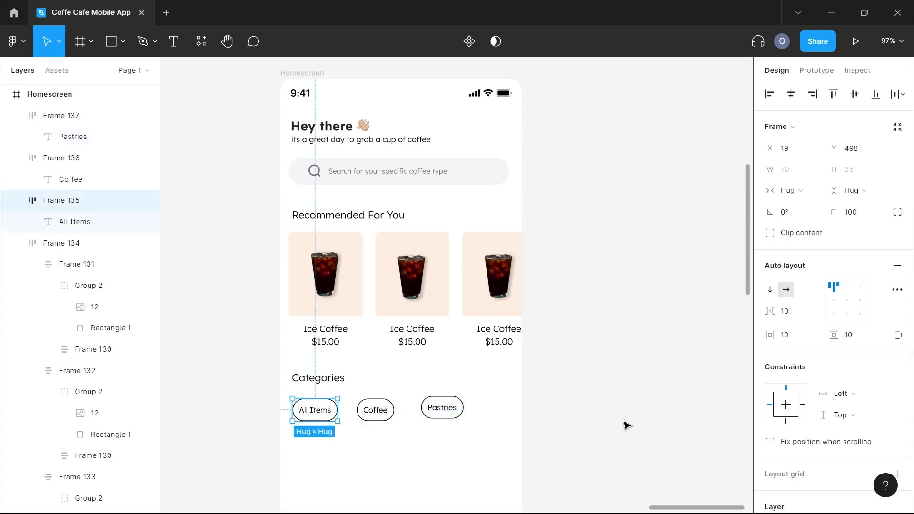
shift+click(376, 411)
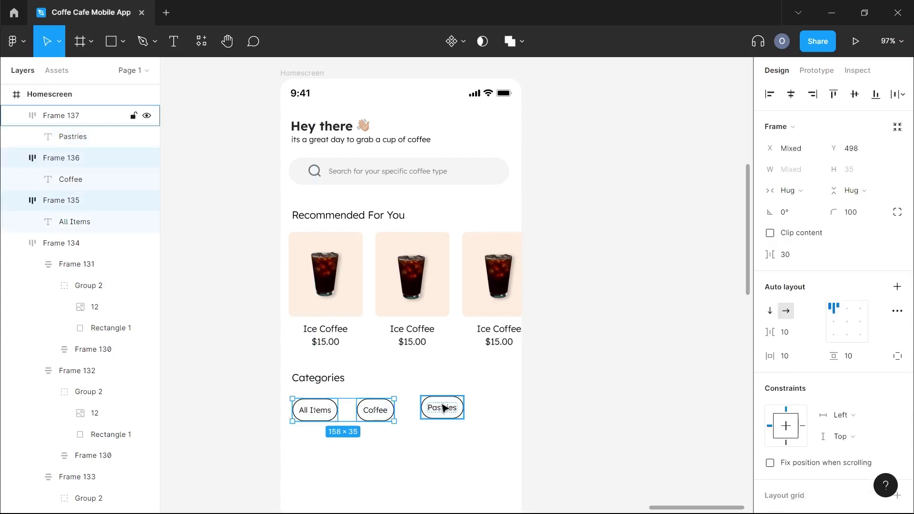
shift+click(442, 407)
click(800, 340)
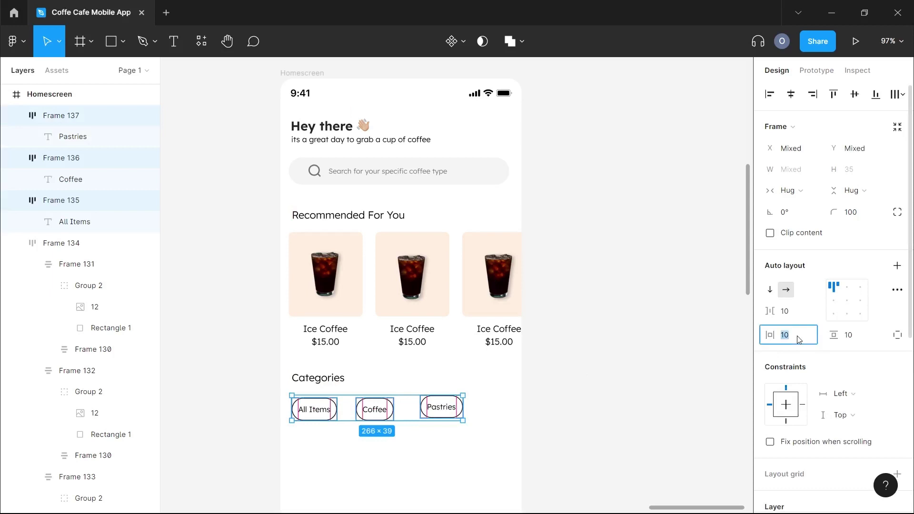
key(Return)
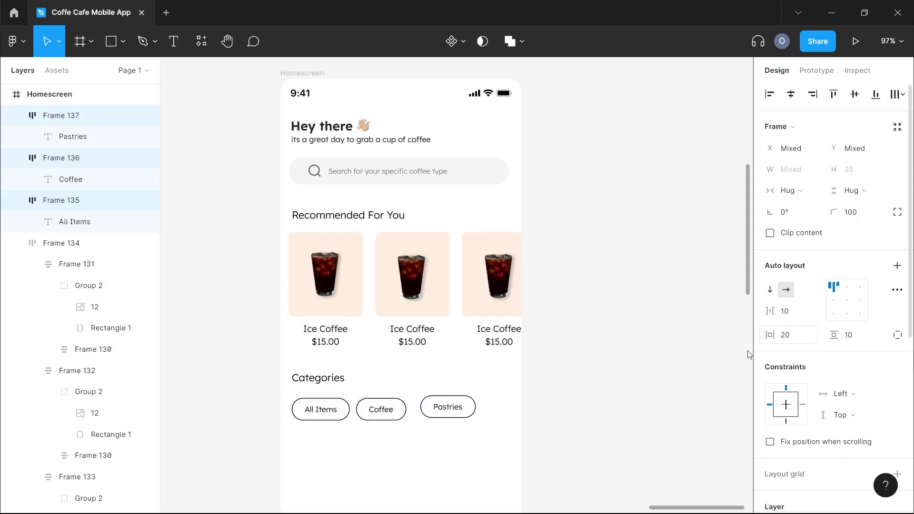
Combine the three category pills into one horizontal auto layout row and scale it down proportionally to about 272 wide.
scroll(445, 456, up, 4)
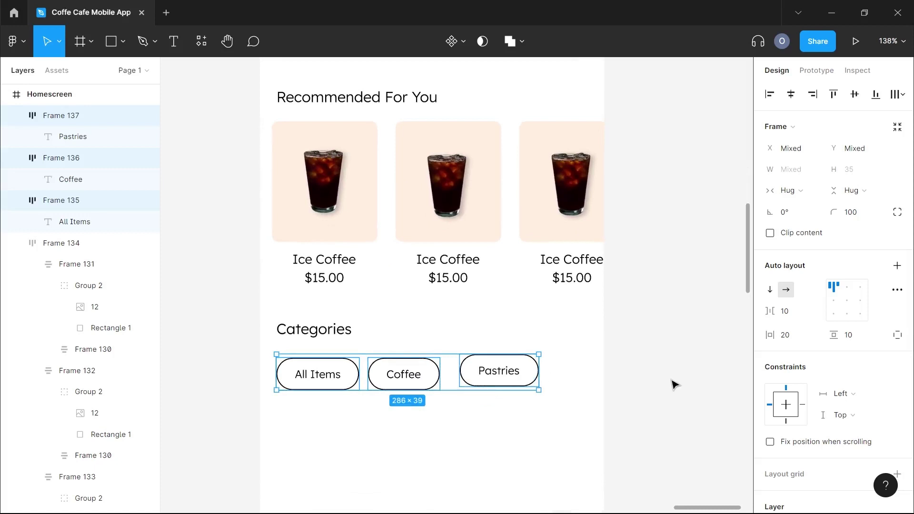
key(shift+a)
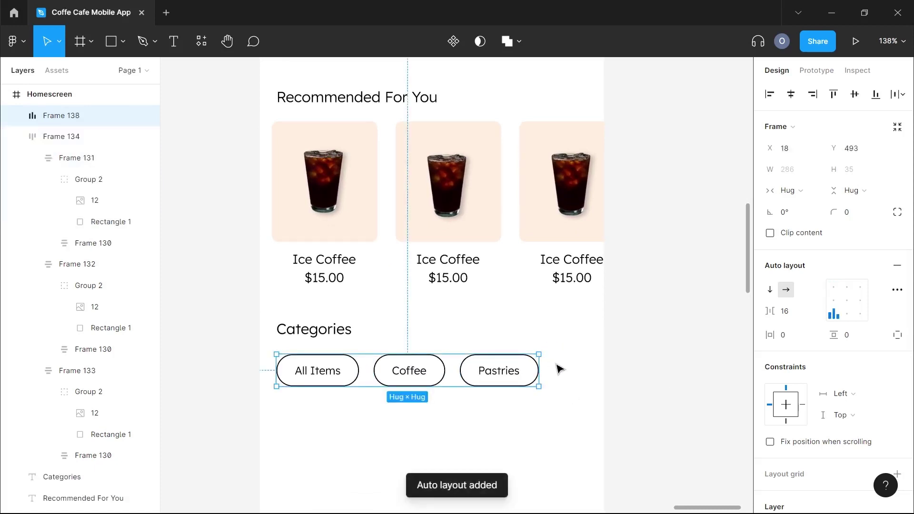
scroll(455, 383, down, 3)
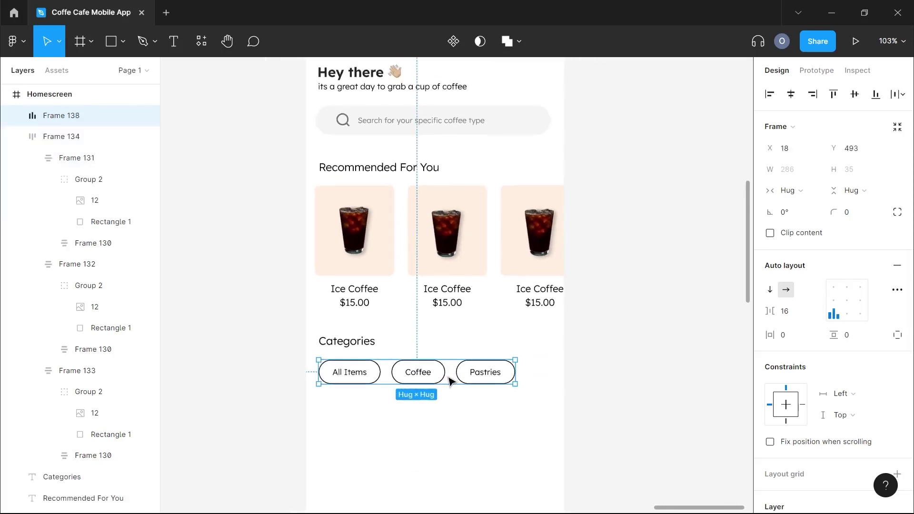
key(k)
drag(514, 382, 505, 382)
Set the vertical padding of all three category pills to 8 and their horizontal padding to 16.
double_click(423, 378)
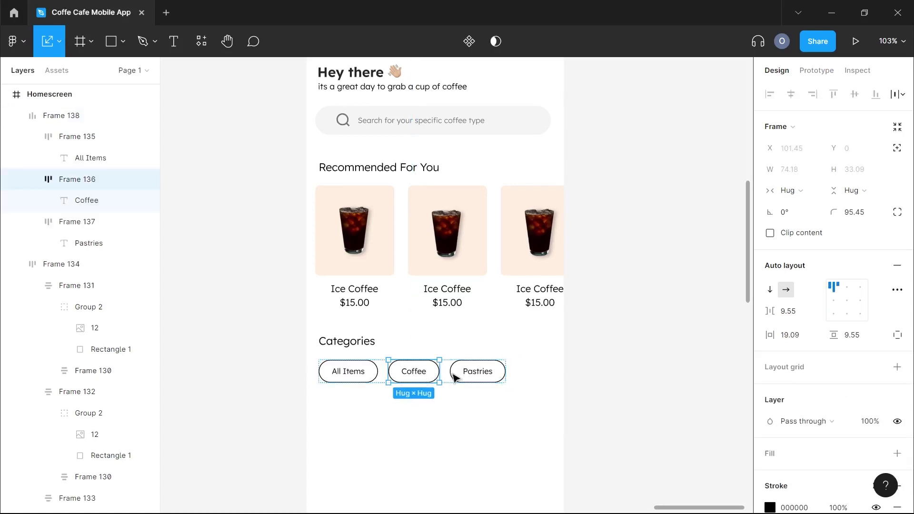
shift+click(464, 379)
shift+click(358, 377)
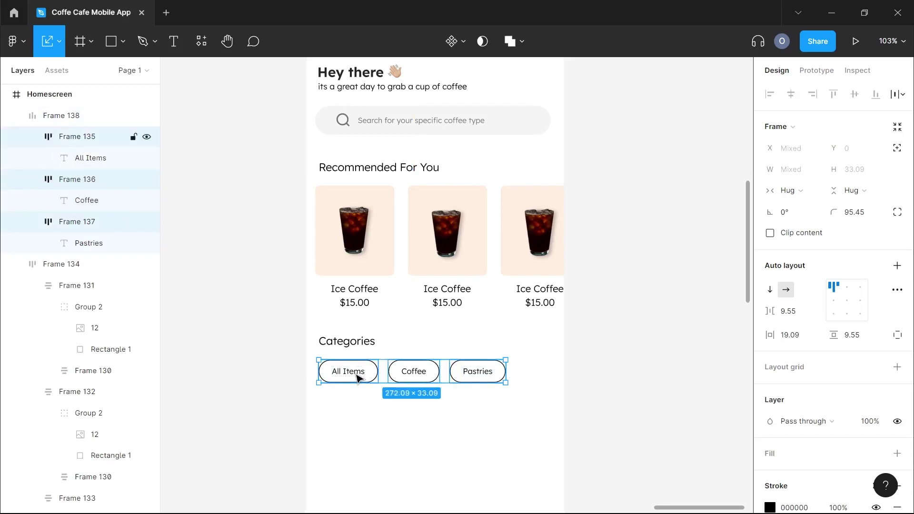
click(859, 341)
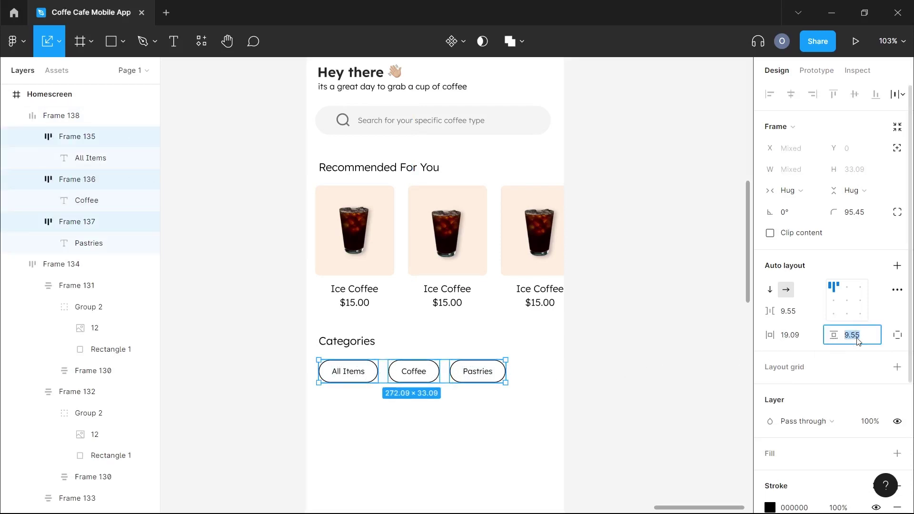
text(8)
key(Return)
click(802, 336)
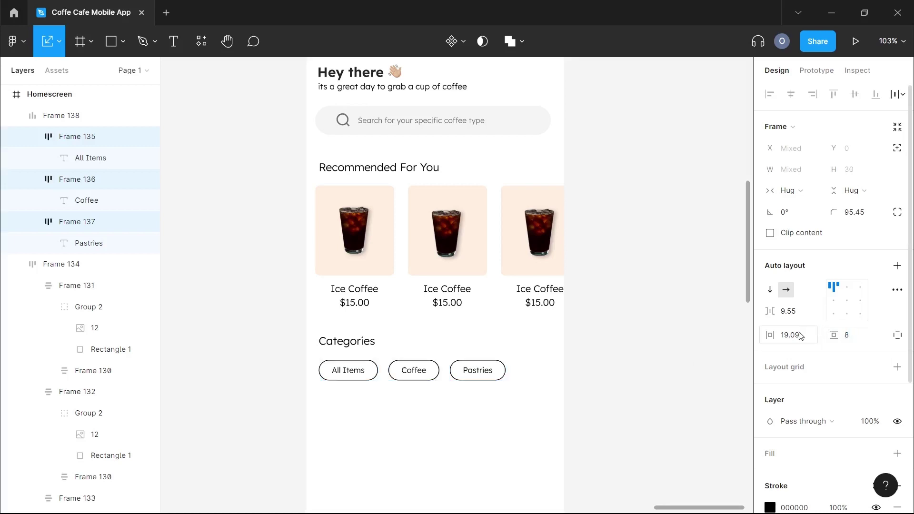
text(16)
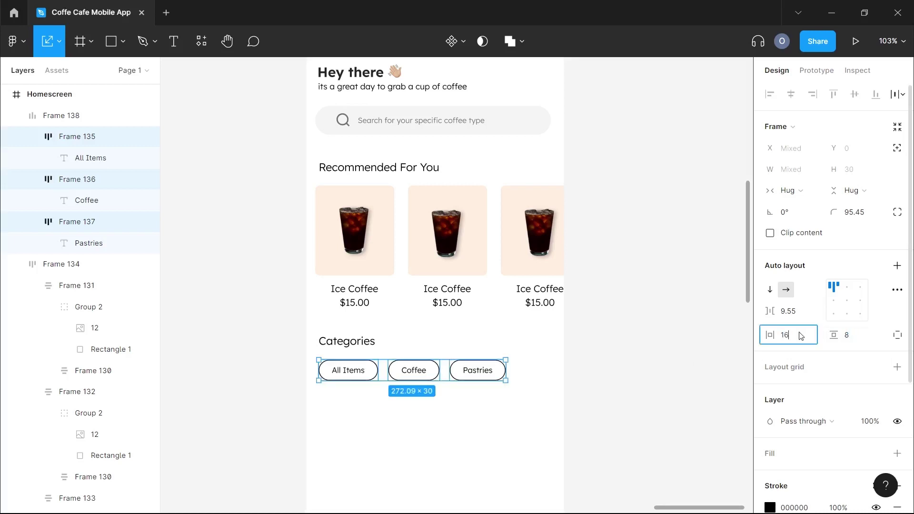
key(Return)
click(522, 404)
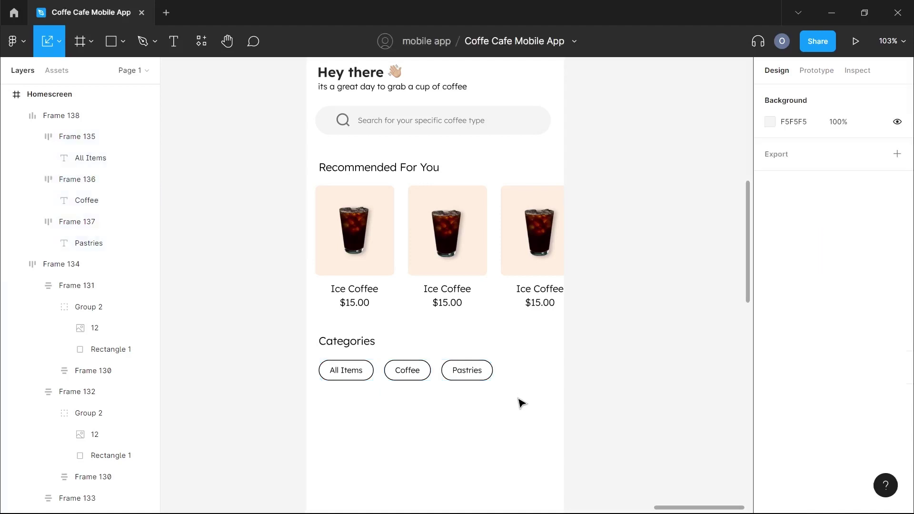
Set the All Items pill's stroke to dark grey 444444 and give it a fill of the same colour.
scroll(523, 404, down, 3)
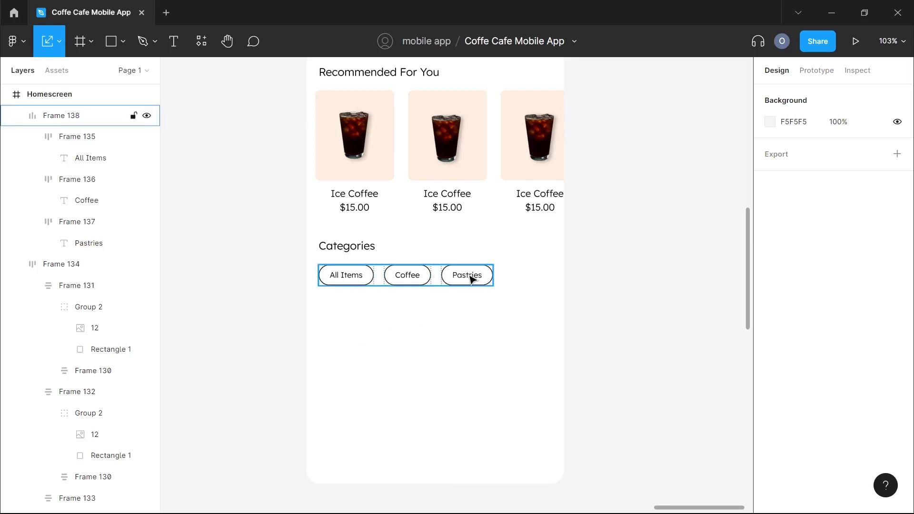
double_click(348, 279)
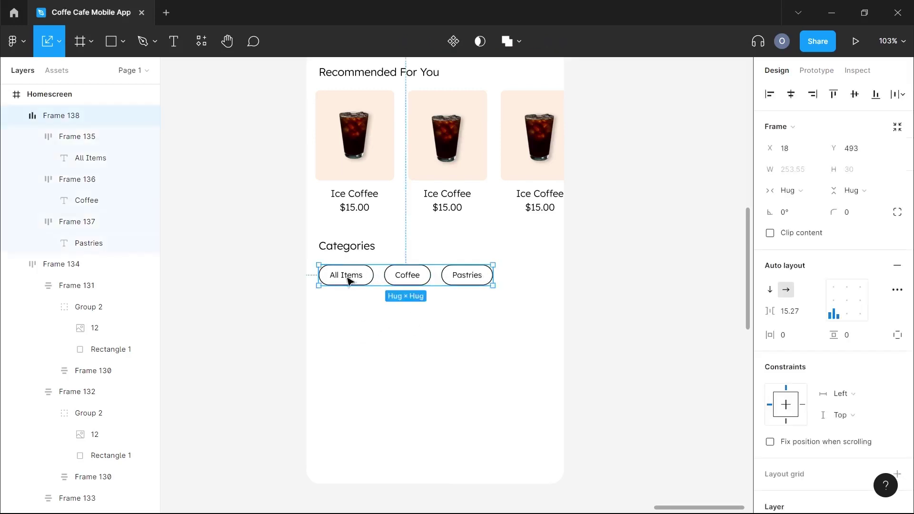
scroll(769, 424, down, 1)
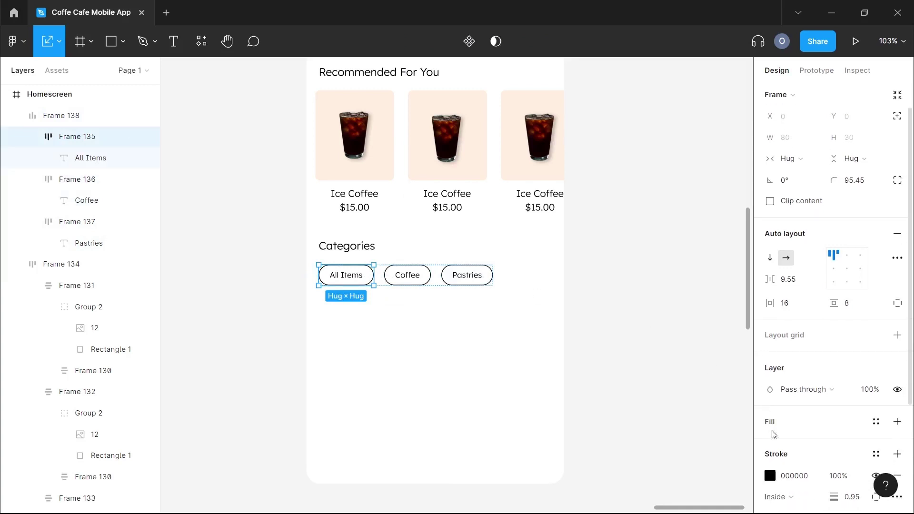
click(768, 477)
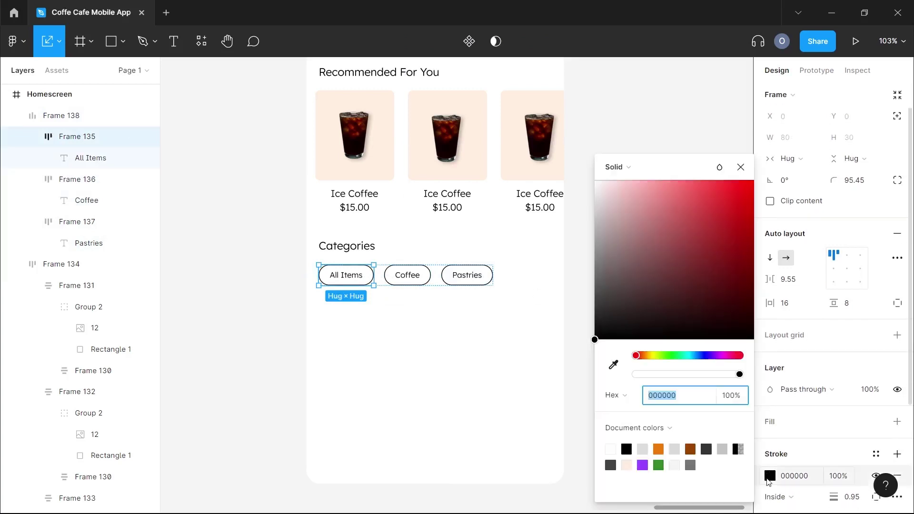
click(611, 465)
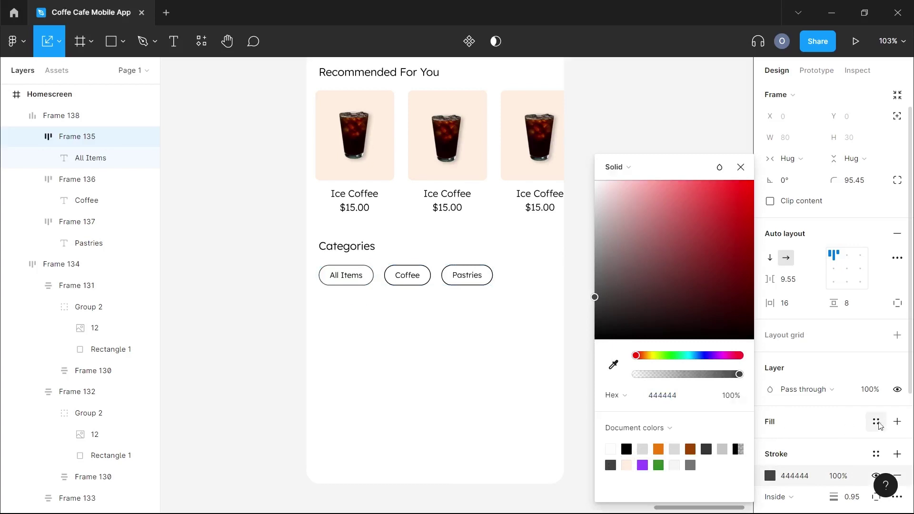
click(897, 422)
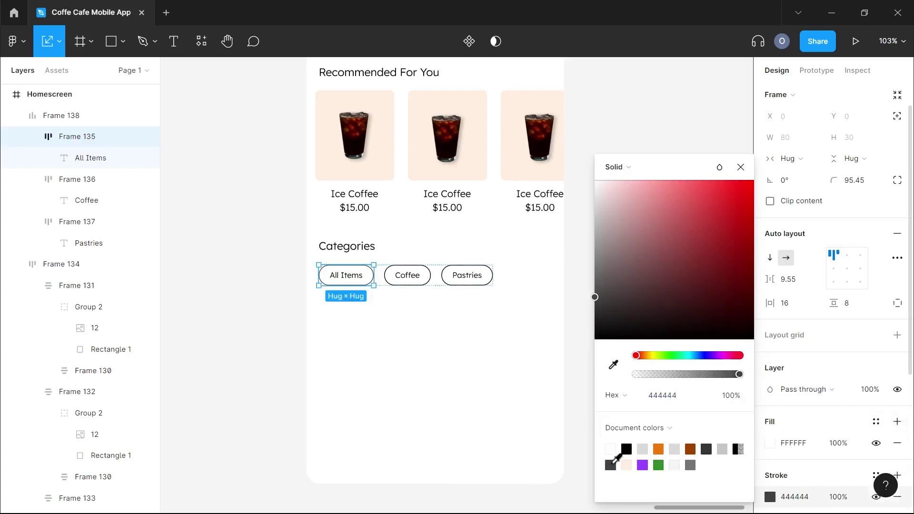
click(774, 446)
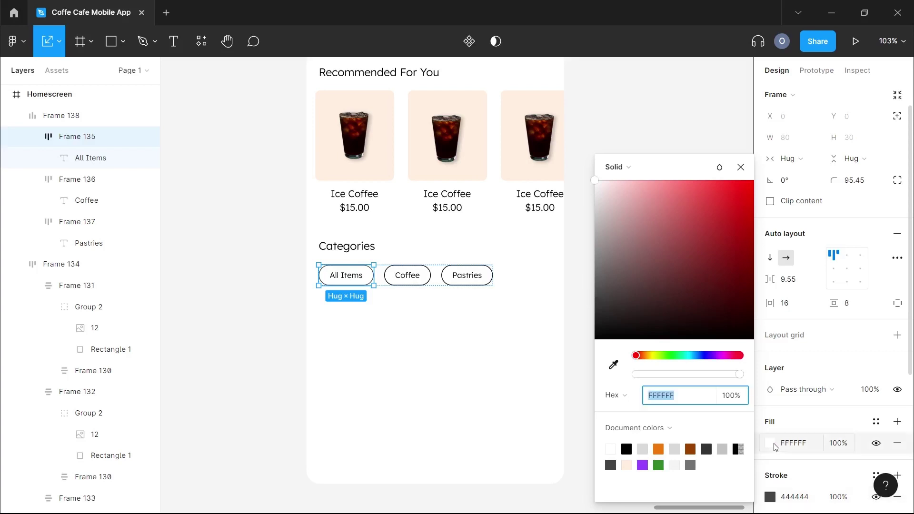
click(611, 465)
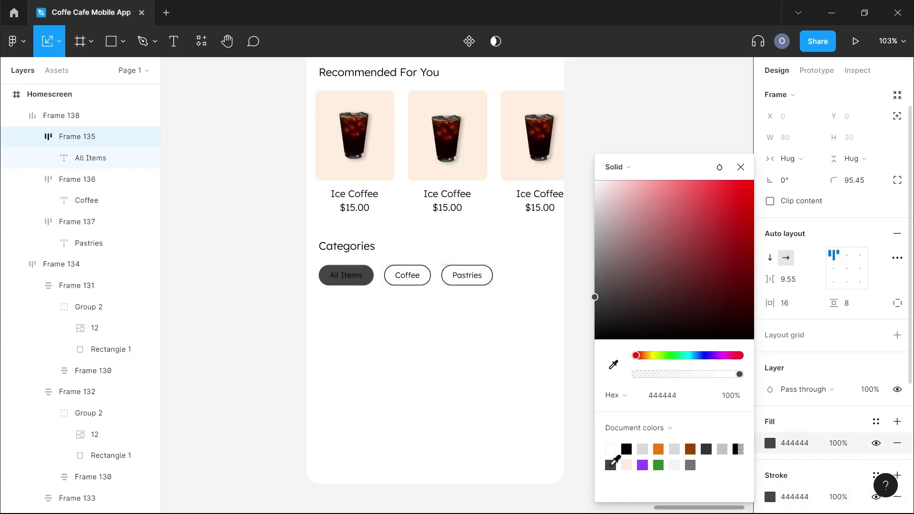
Change the text colour of the All Items label to white (FFFFFF).
click(346, 275)
double_click(346, 277)
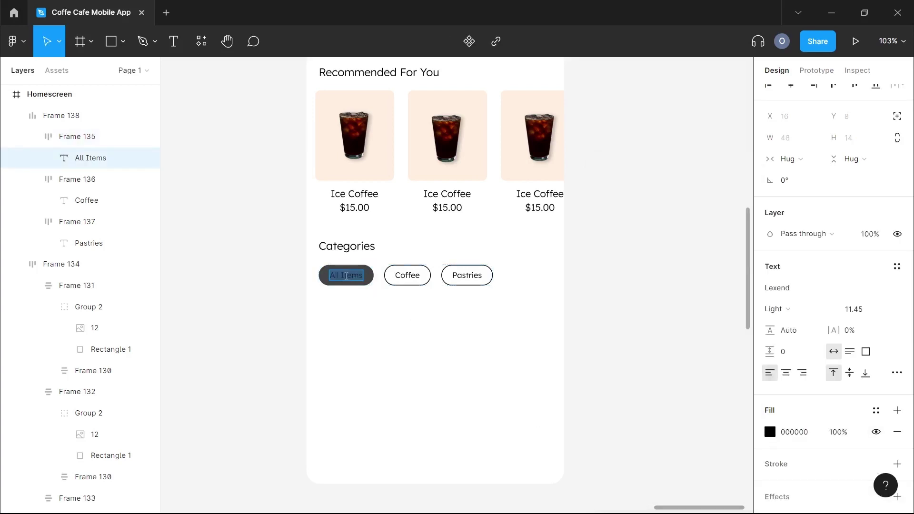
click(770, 432)
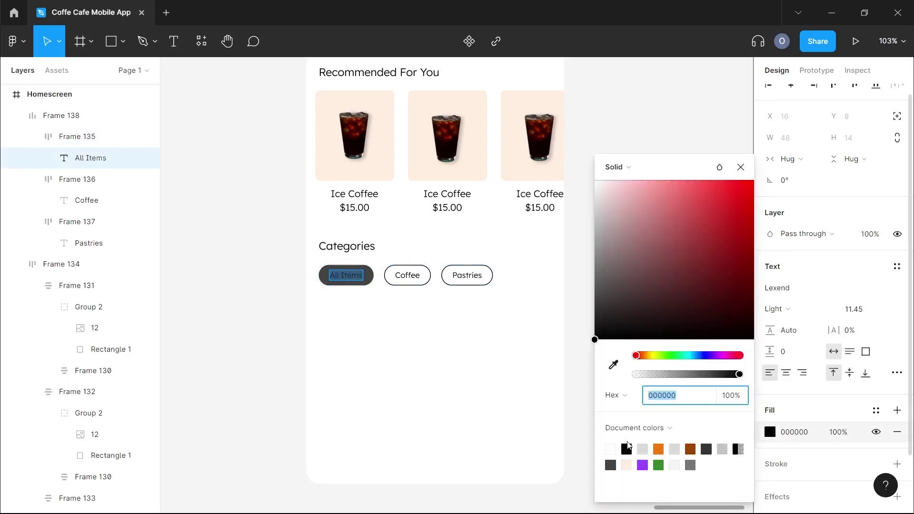
click(611, 450)
key(Escape)
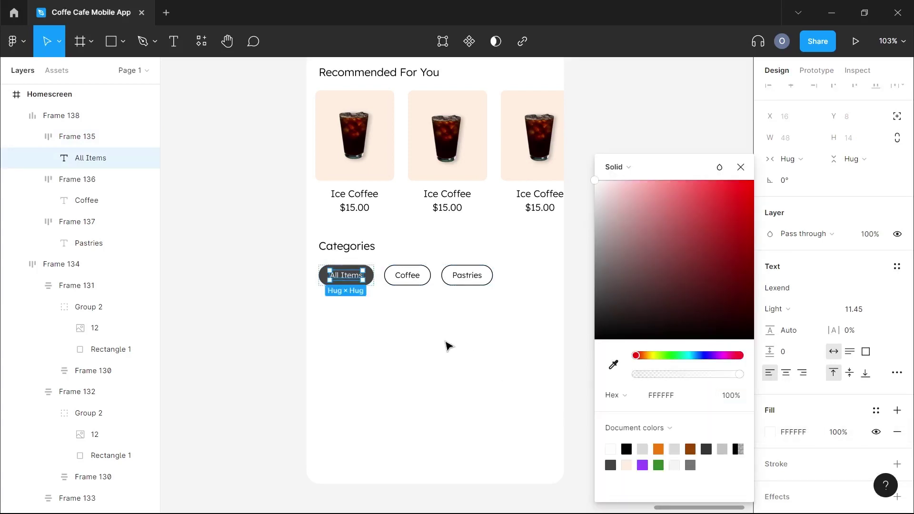
click(448, 346)
Examine the Homescreen layout and the drink and pastry images above it, selecting the layered coffee glass image.
scroll(448, 346, down, 5)
click(393, 309)
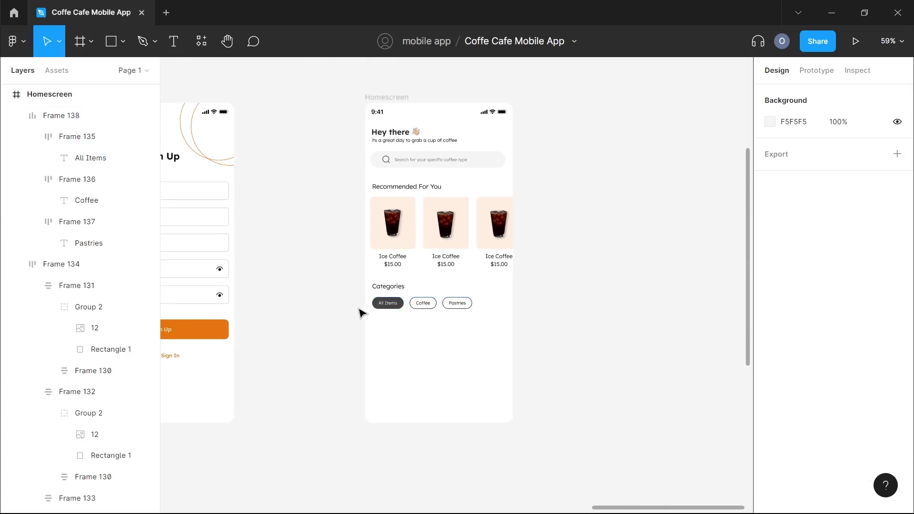
scroll(360, 313, up, 3)
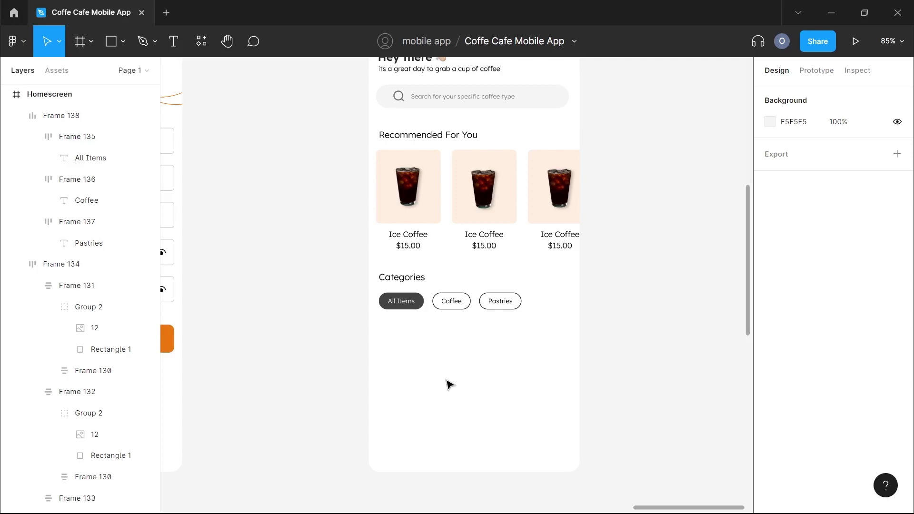
scroll(450, 385, down, 5)
scroll(449, 384, up, 3)
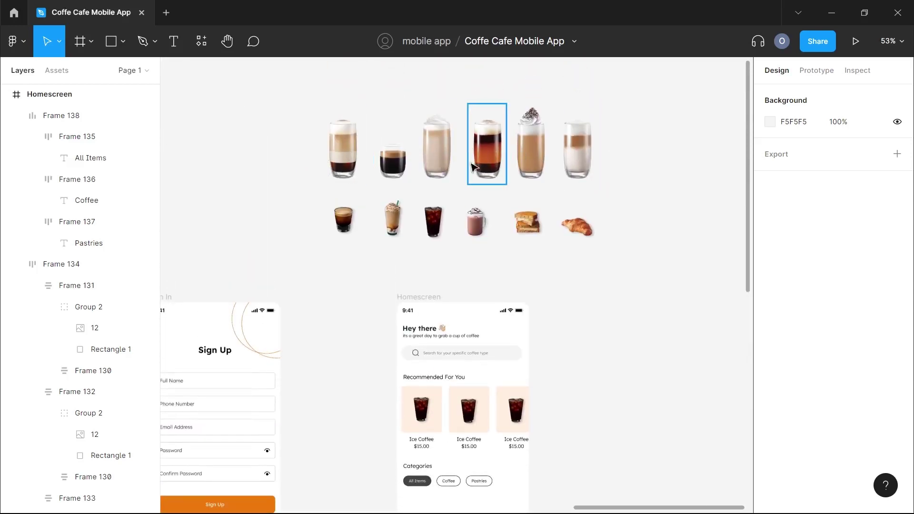
scroll(577, 221, down, 2)
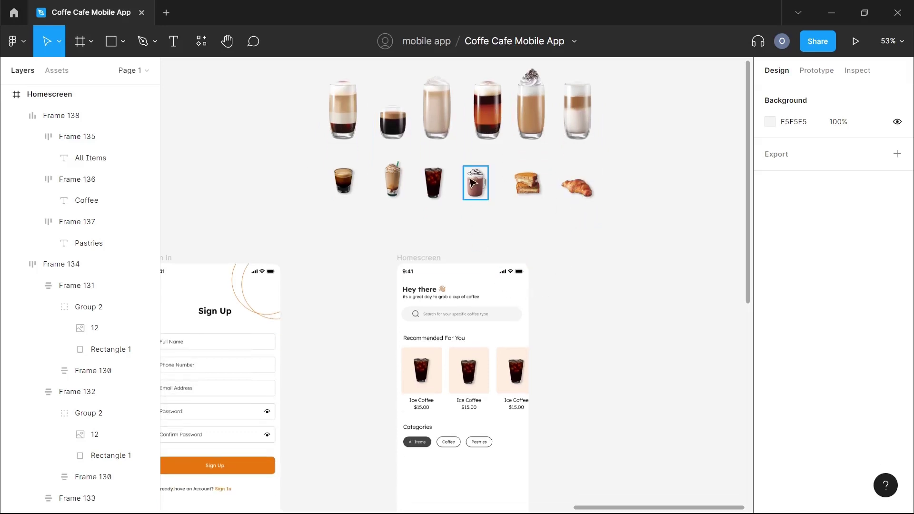
click(499, 107)
scroll(497, 107, down, 5)
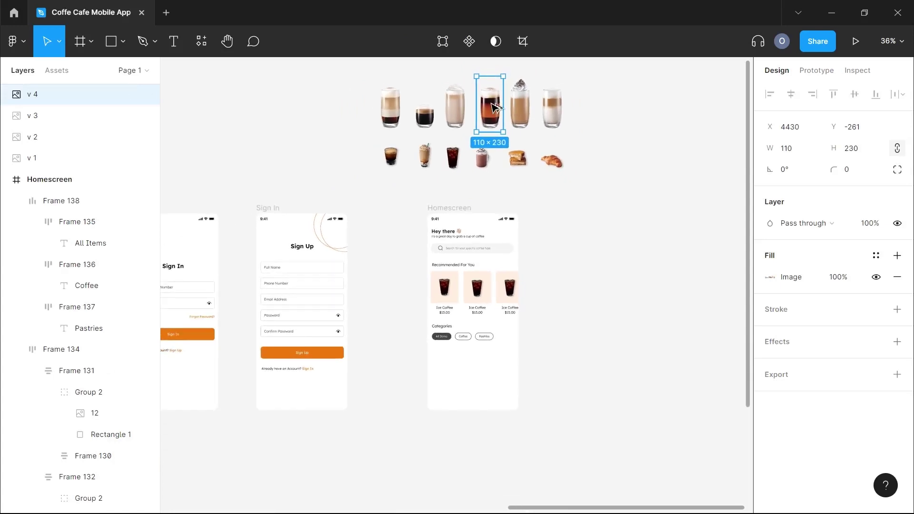
Place a copy of the layered coffee glass image below the category pills on the Homescreen and scale it to about 57 × 119.
drag(493, 104, 460, 367)
scroll(459, 367, up, 3)
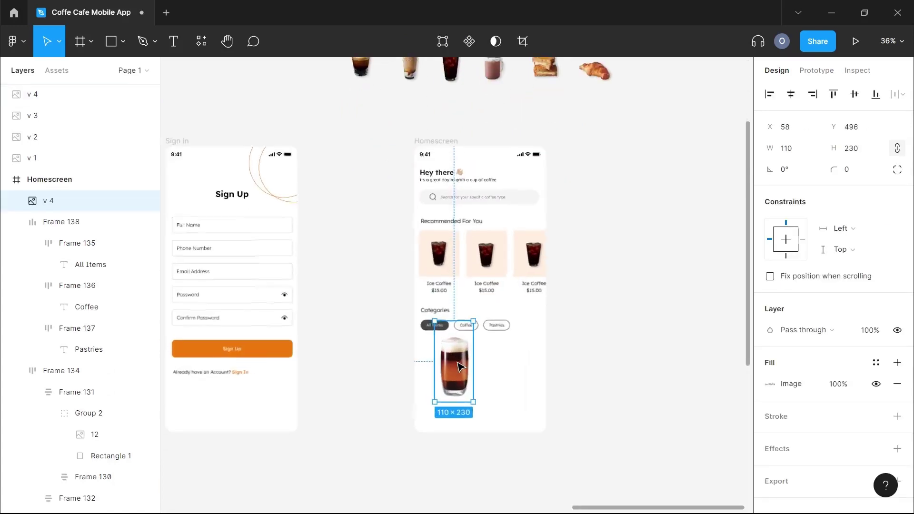
scroll(459, 367, up, 5)
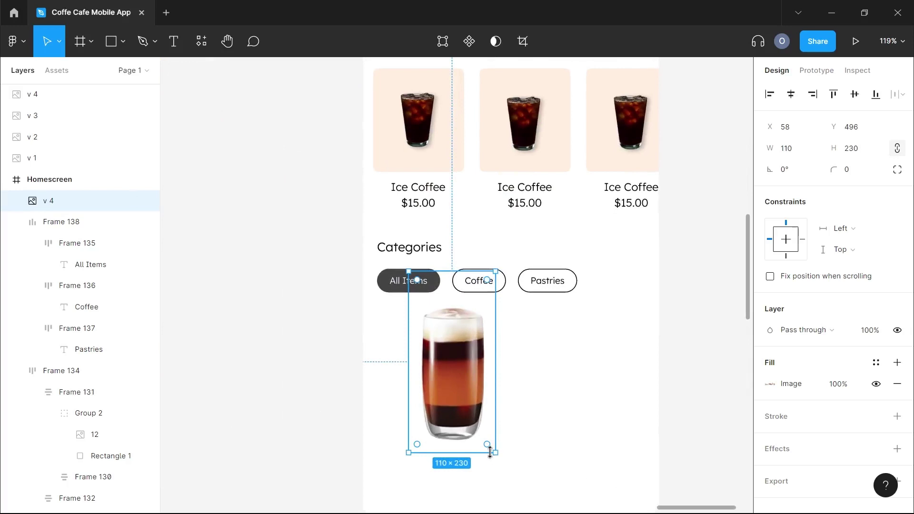
drag(497, 453, 443, 390)
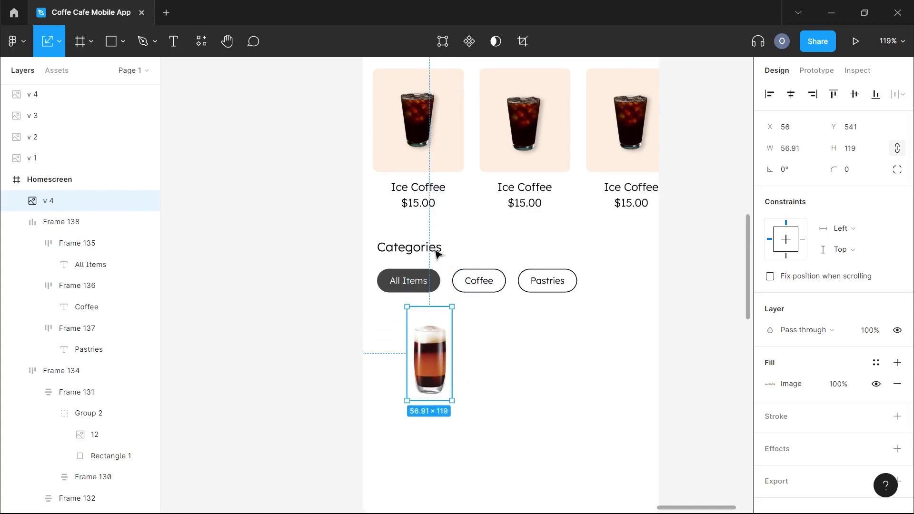
Copy the name and price text frame of the first Ice Coffee card and centre it beneath the layered coffee glass.
click(439, 210)
click(431, 200)
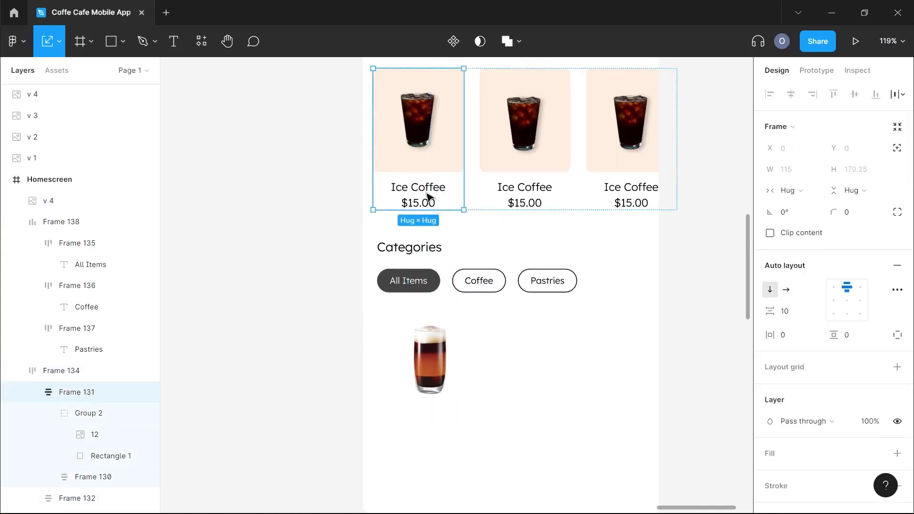
click(428, 196)
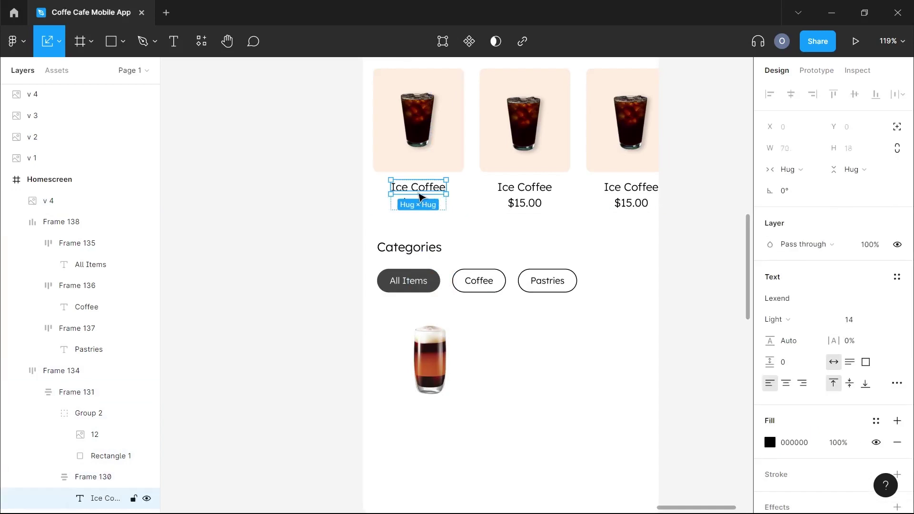
key(Escape)
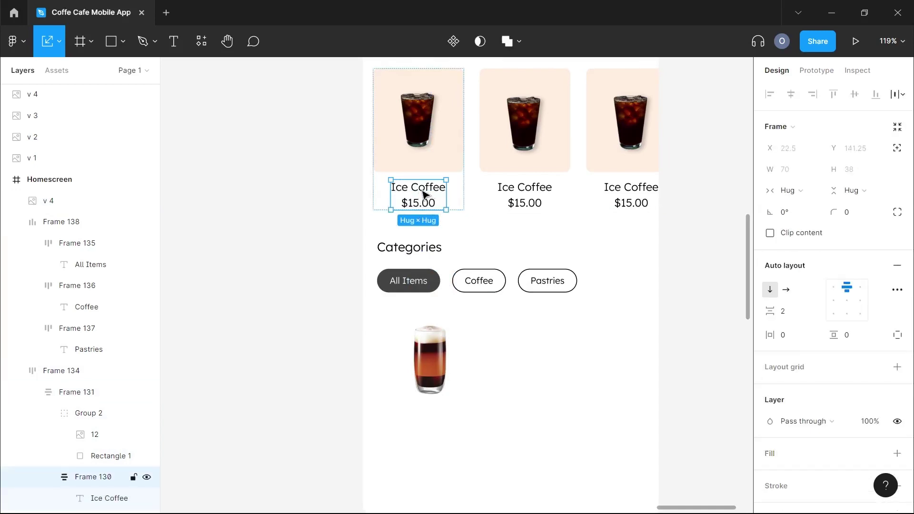
drag(426, 193, 436, 418)
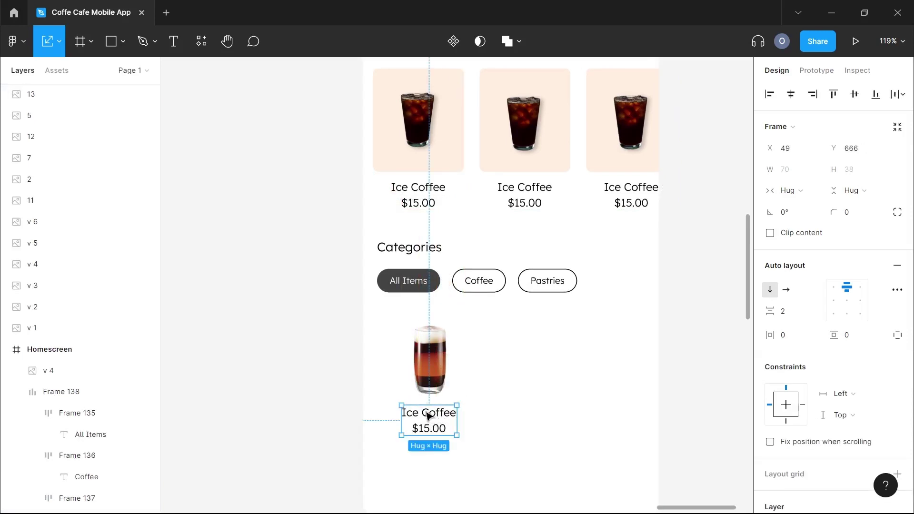
Replace the copied Ice Coffee name under the layered coffee glass with "Mixed Bl".
double_click(438, 416)
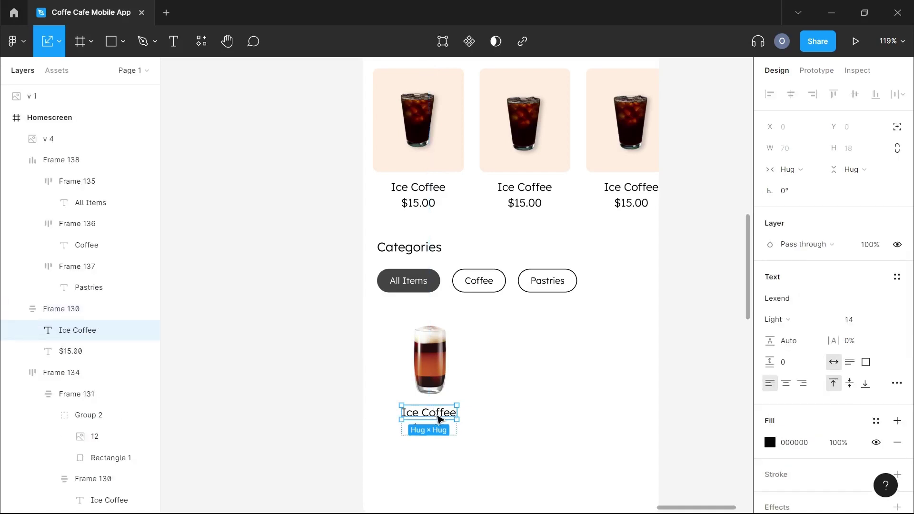
double_click(438, 414)
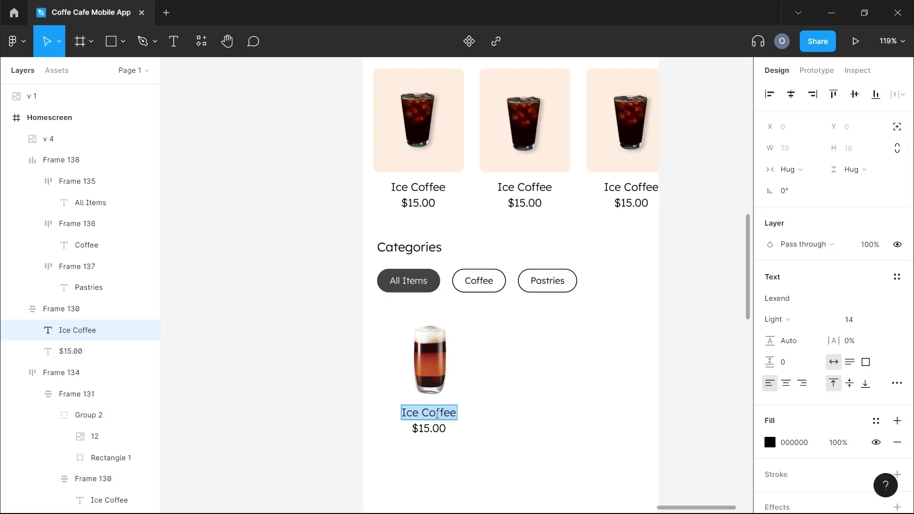
text(B)
key(BackSpace)
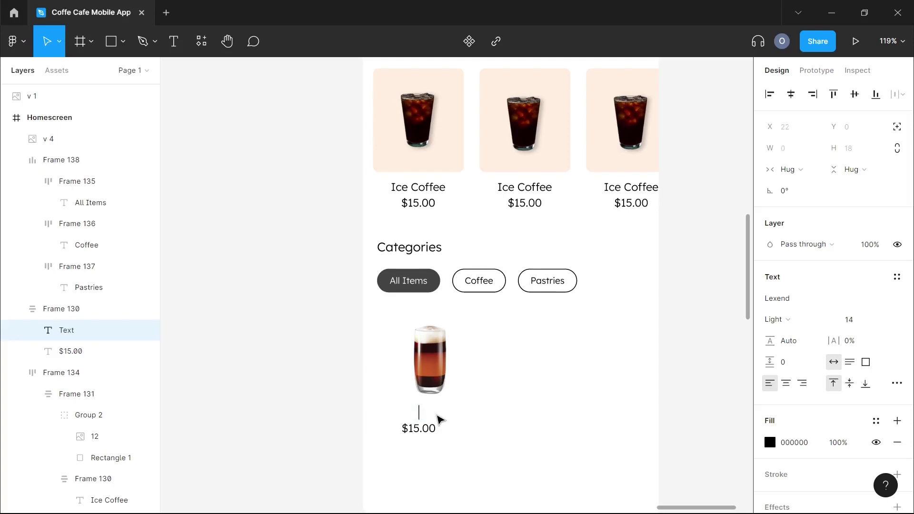
text(Mie)
key(BackSpace)
text(xed)
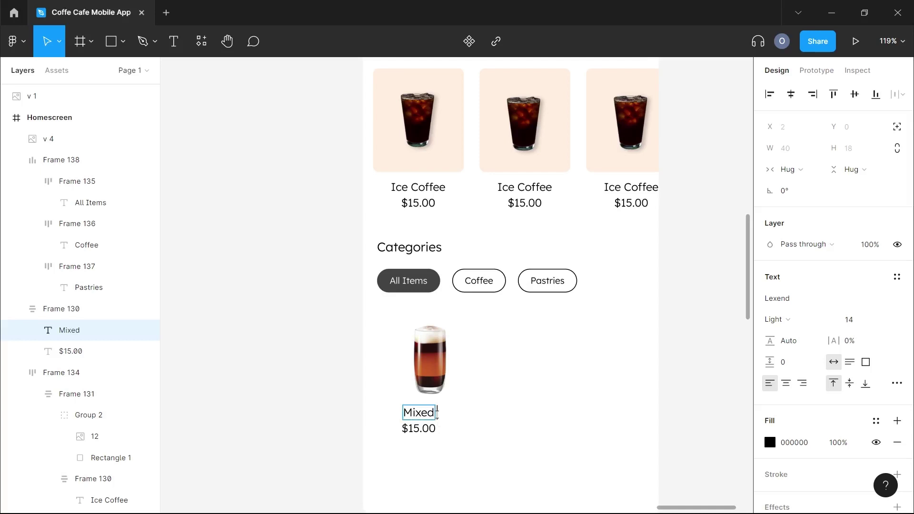
text( Bl)
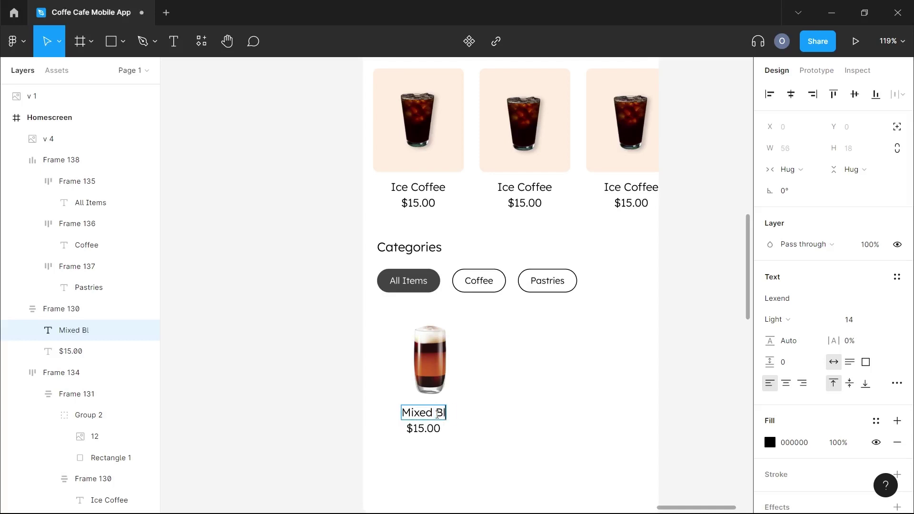
Complete the product label as "Mixed Black Coffee" and shift the label and drink image until they line up horizontally.
text(ack Coffee)
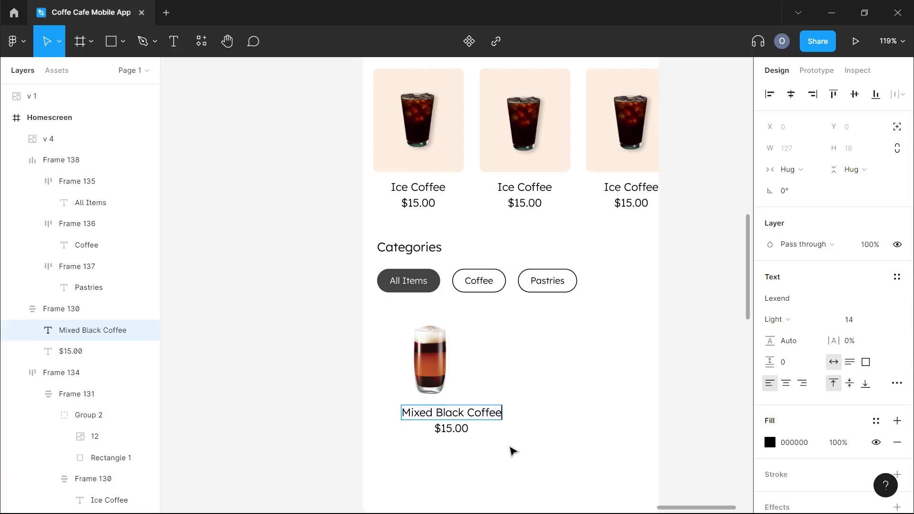
key(Escape)
click(529, 430)
click(459, 422)
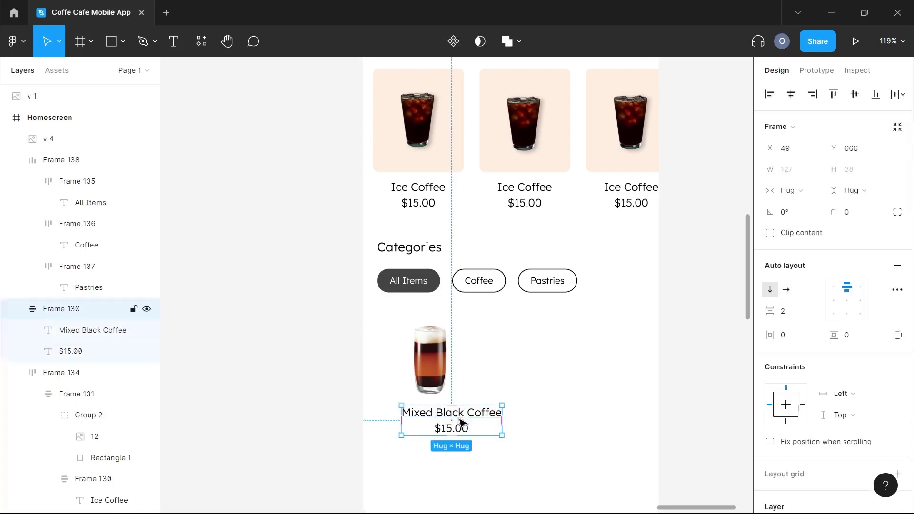
drag(457, 420, 440, 420)
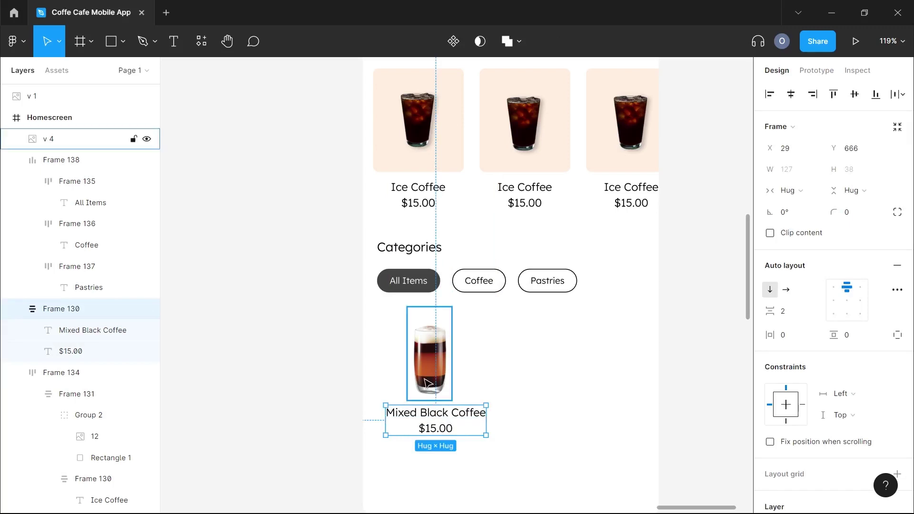
drag(428, 382, 436, 382)
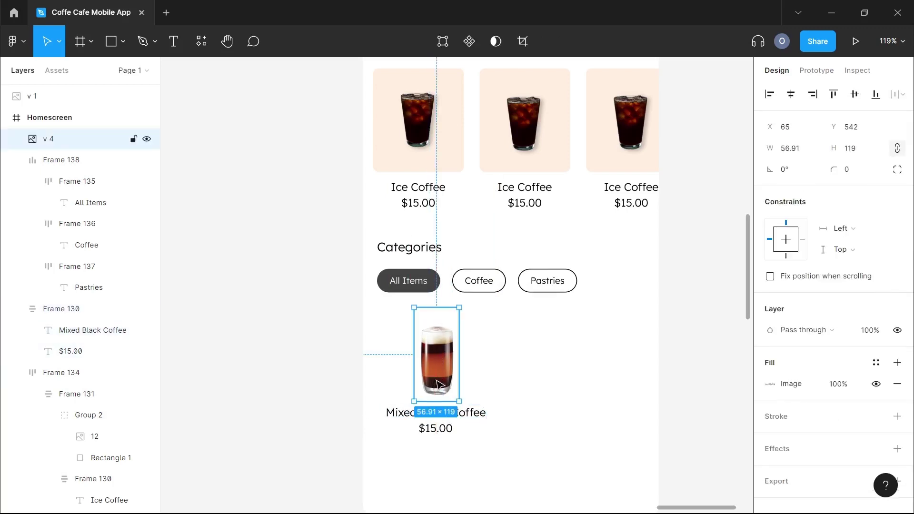
key(Escape)
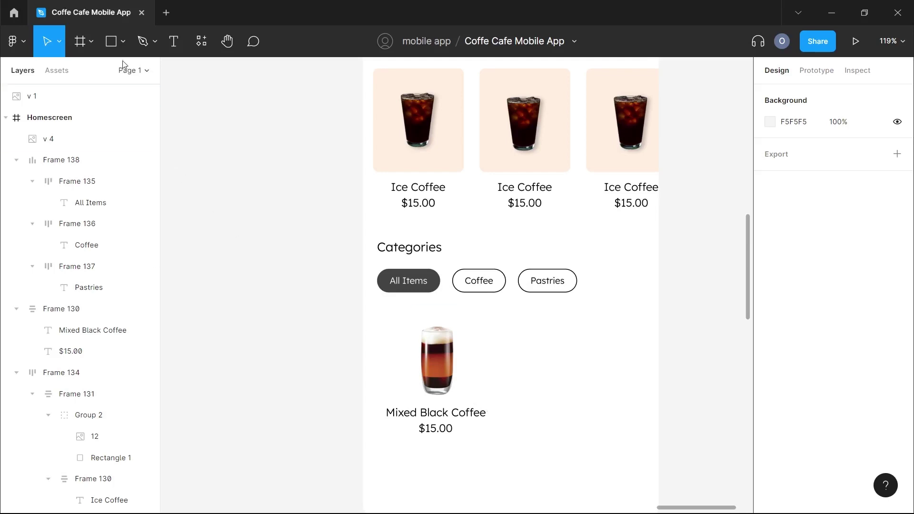
Draw a rectangle about 127 × 114 over the product label and fill it with FFEEDF sampled from the Ice Coffee card.
key(r)
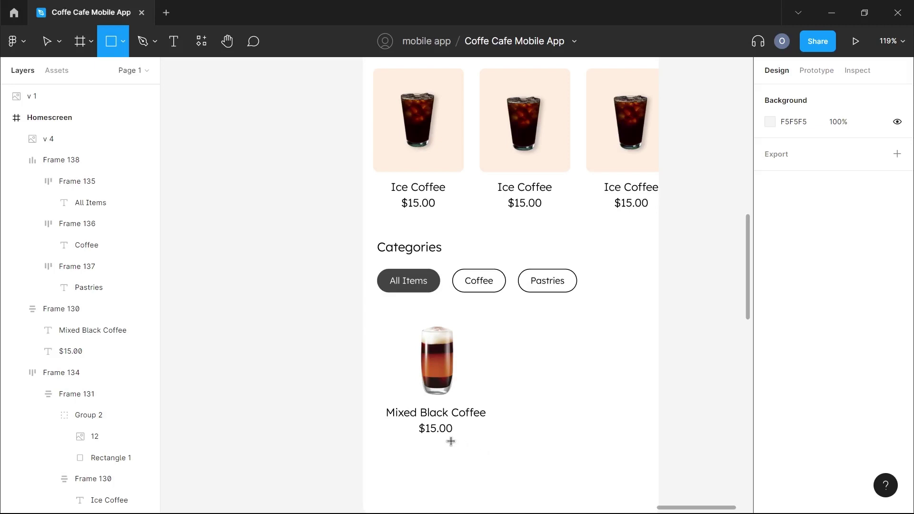
drag(486, 451, 387, 366)
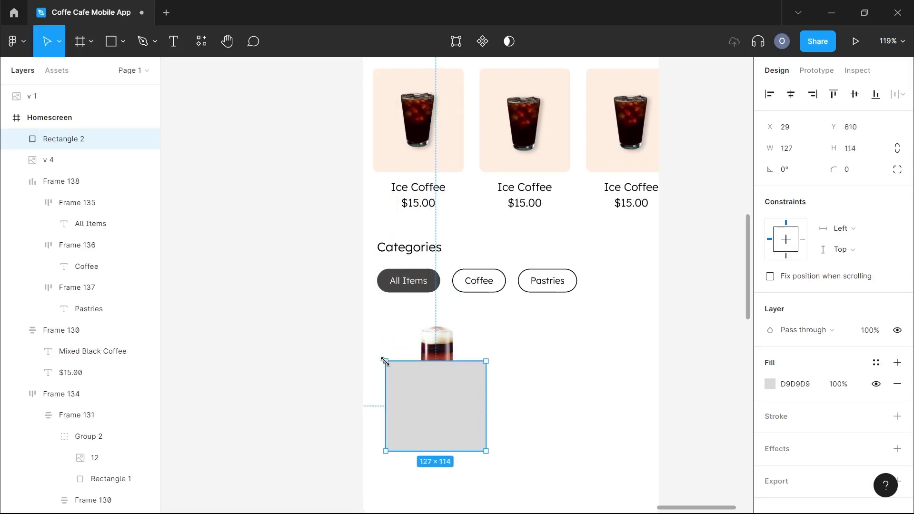
click(770, 384)
click(614, 366)
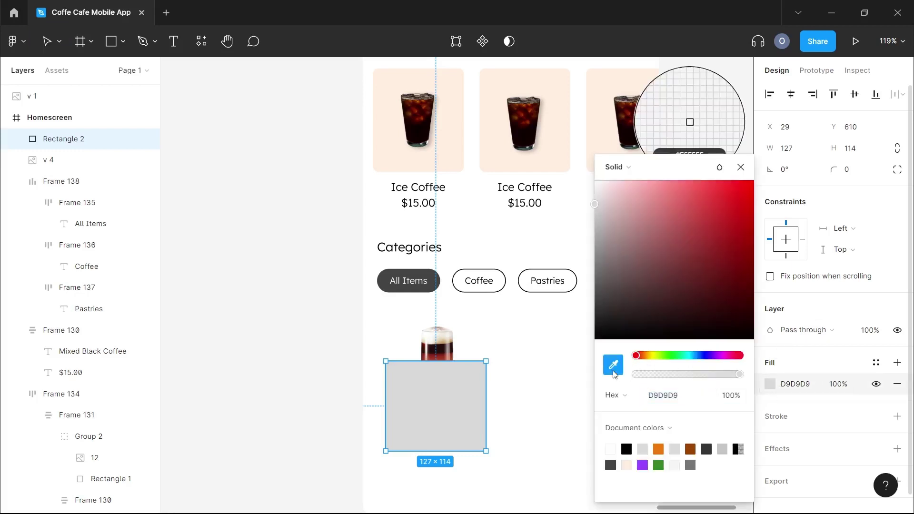
click(485, 152)
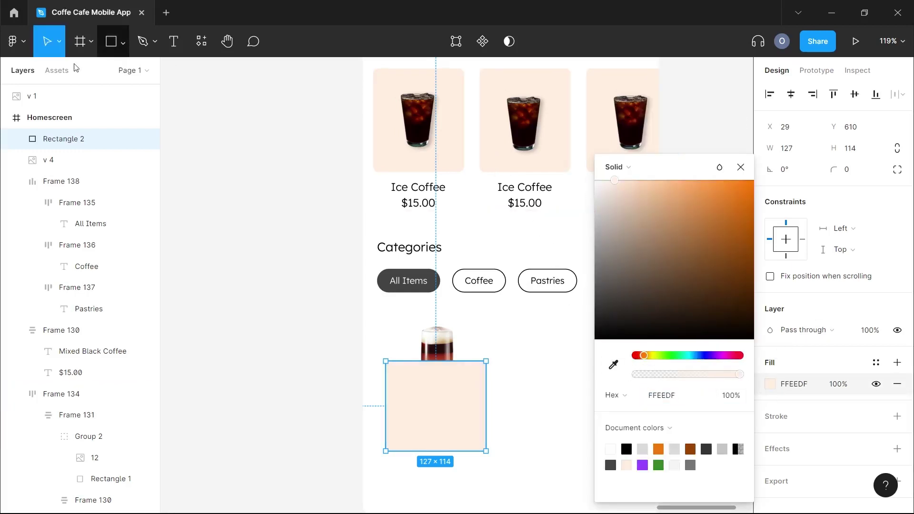
click(257, 188)
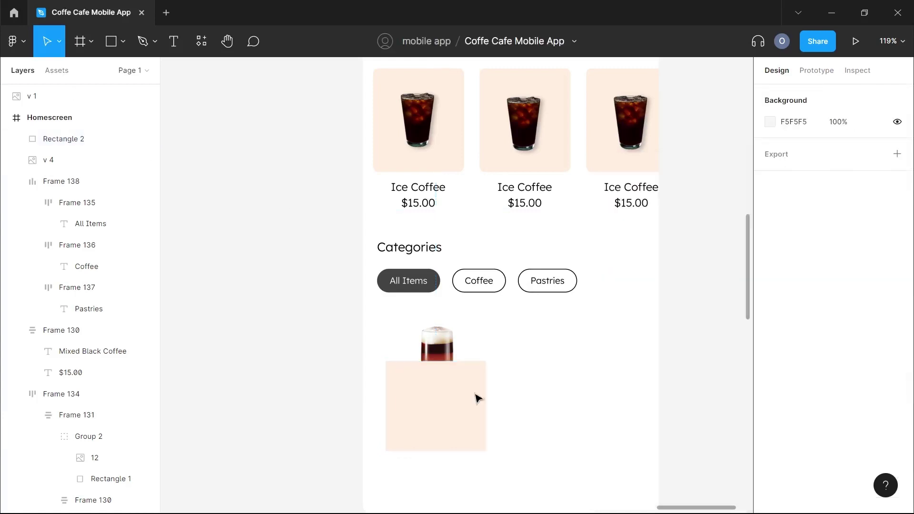
Move the peach rectangle aside, then cut and repaste the Mixed Black Coffee label so its layer sits above the rectangle.
click(445, 412)
drag(443, 409, 570, 424)
click(457, 414)
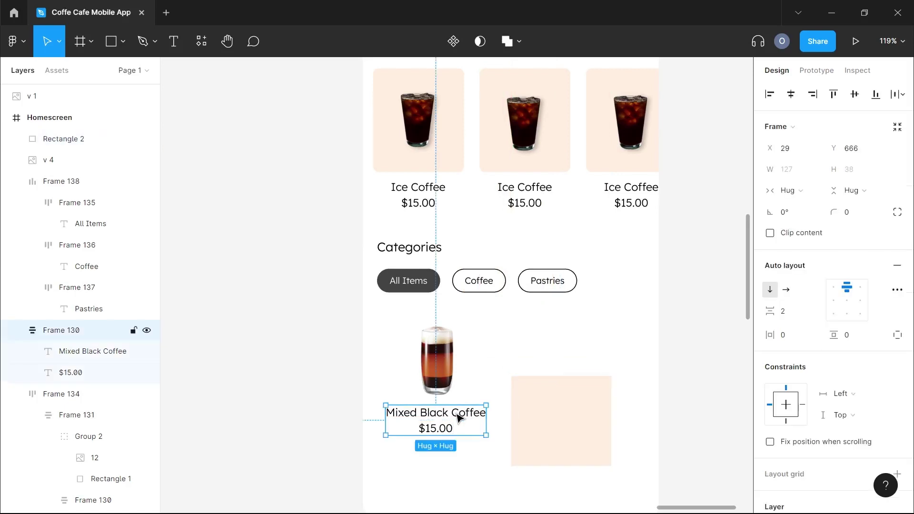
drag(453, 414, 479, 419)
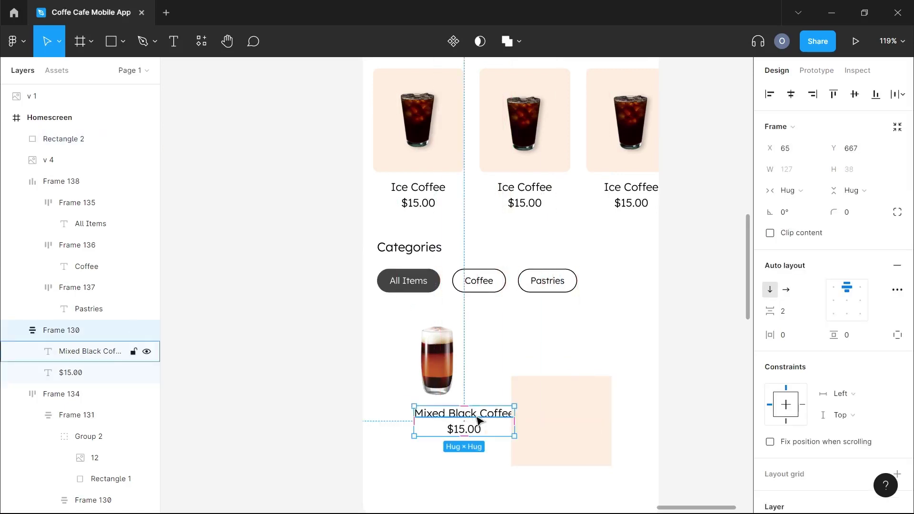
key(Delete)
click(567, 419)
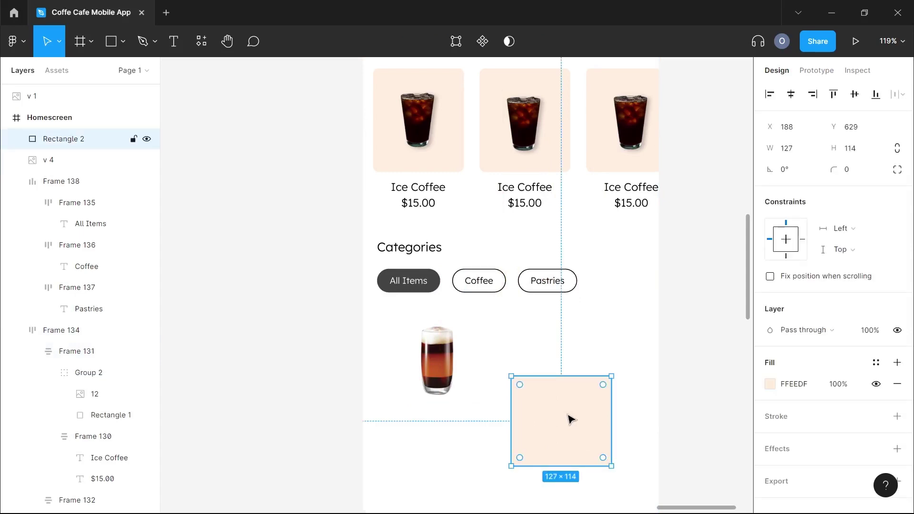
key(ctrl+v)
Place the peach rectangle behind the product label and raise the v 4 drink image to the top of the Homescreen layers.
click(539, 427)
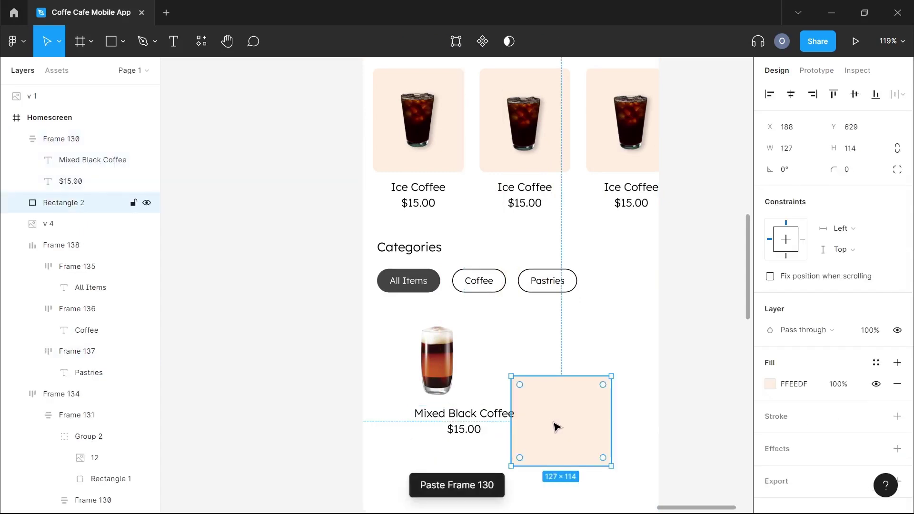
drag(558, 426, 455, 411)
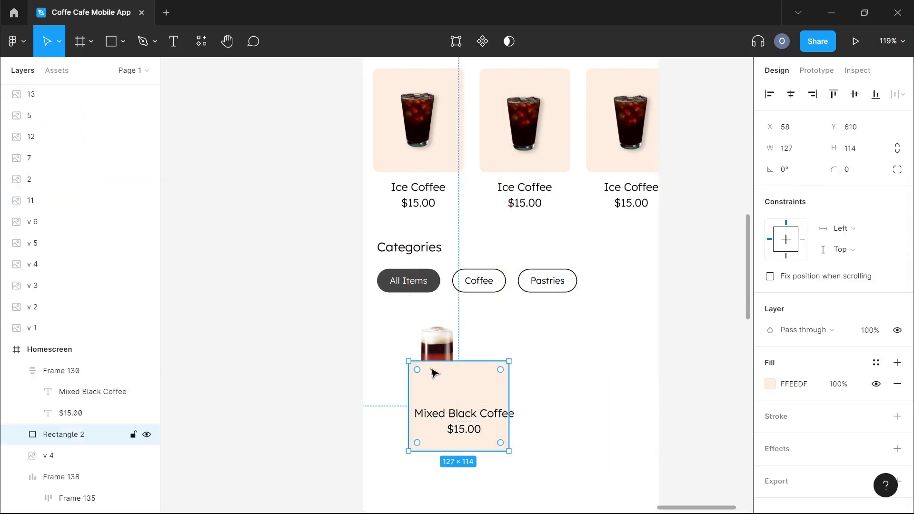
click(435, 352)
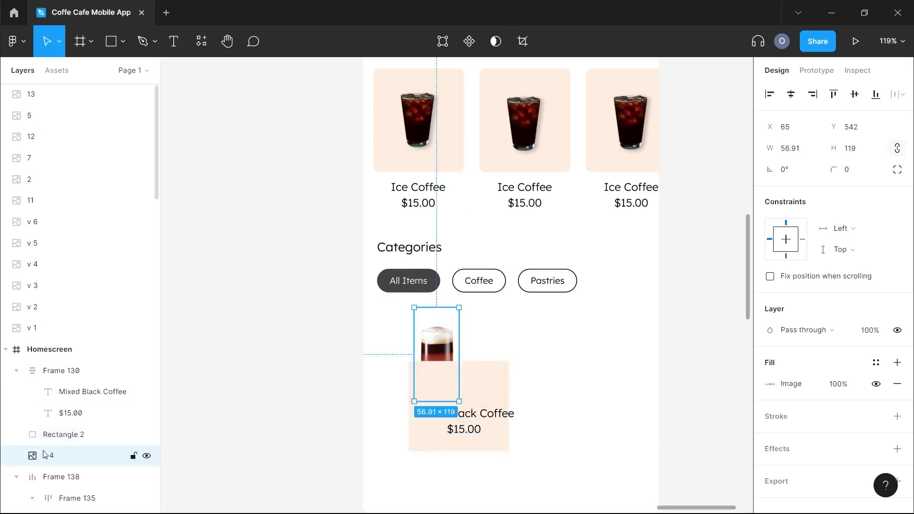
drag(44, 457, 33, 365)
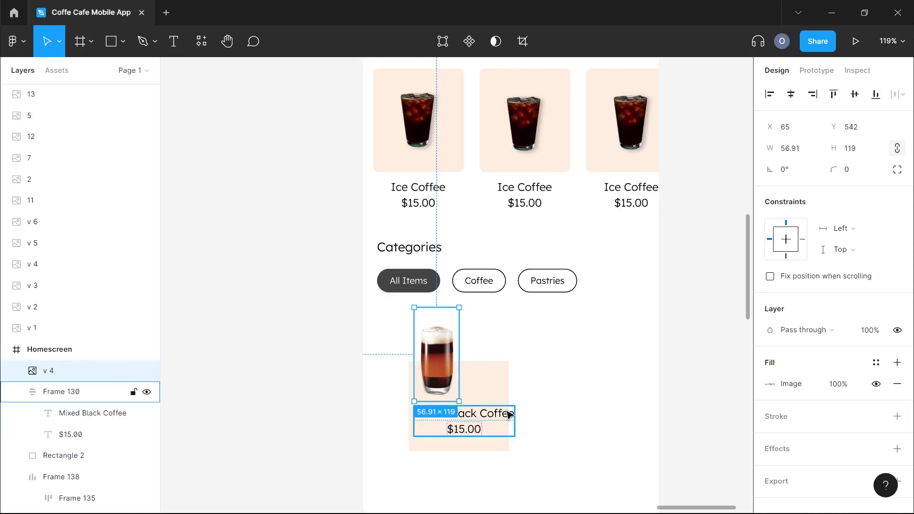
Align the horizontal centers of the drink image, label and rectangle, and move them together beneath the All Items category.
drag(524, 458, 423, 381)
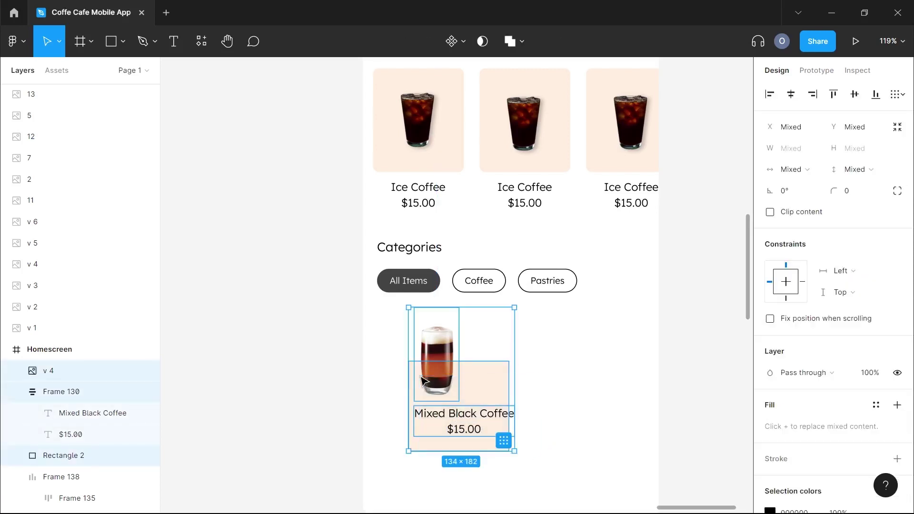
click(792, 95)
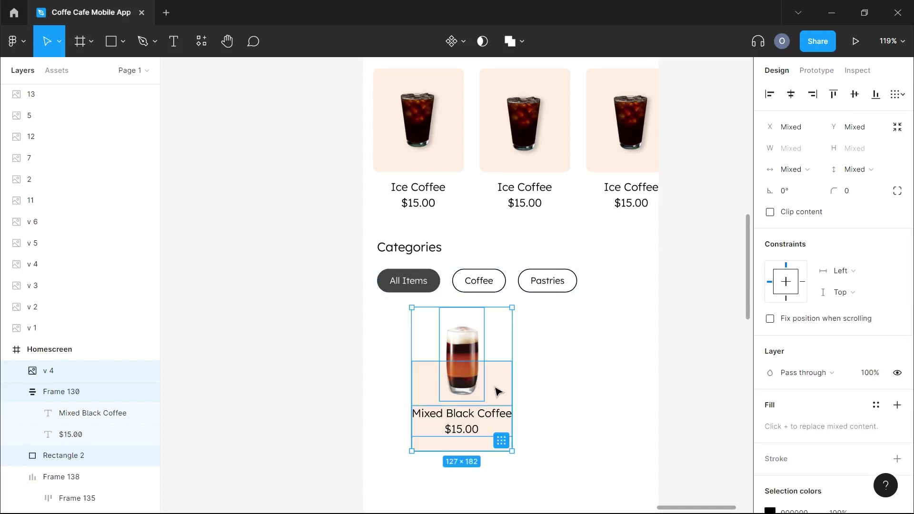
drag(495, 392, 474, 397)
click(505, 398)
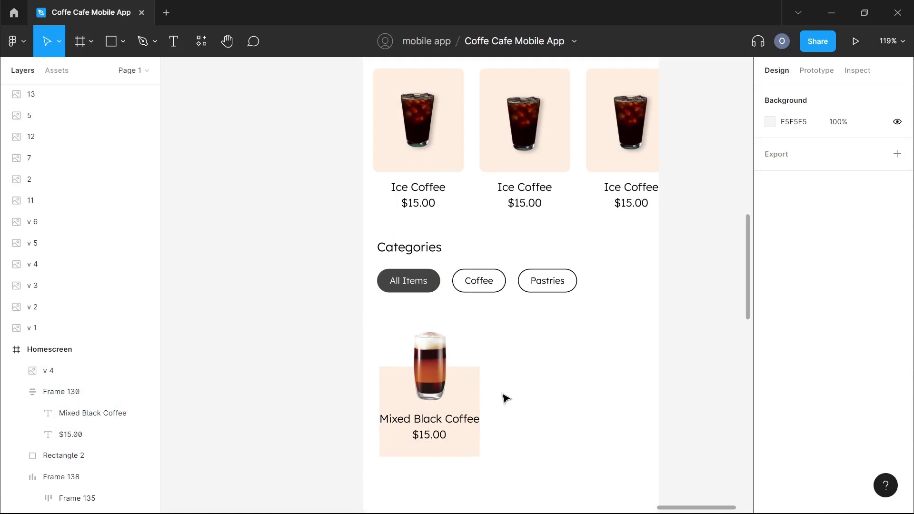
Widen the peach rectangle on its right side to about 165 so it extends past the product label.
click(471, 387)
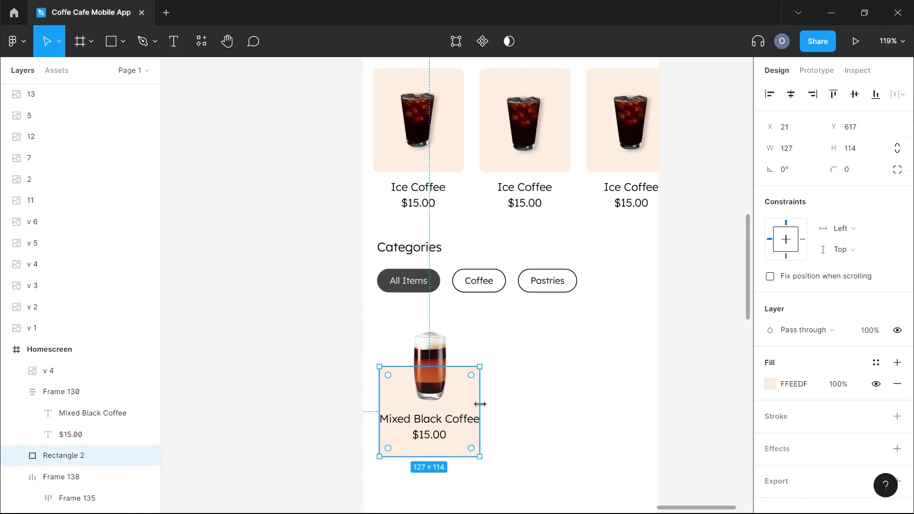
double_click(442, 422)
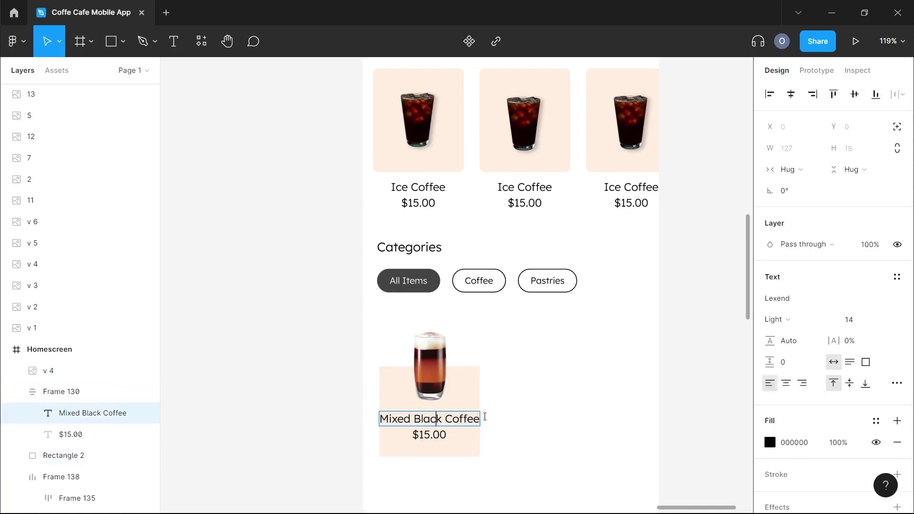
key(Escape)
click(466, 395)
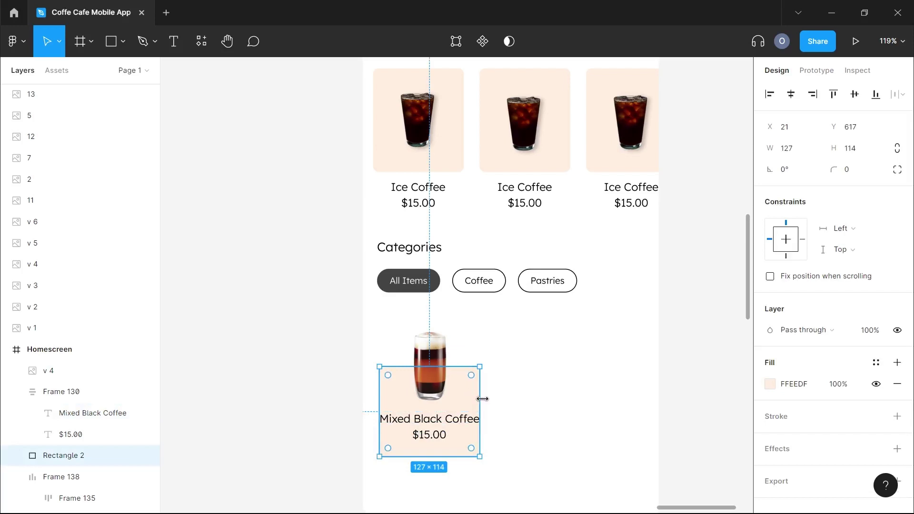
drag(482, 399, 503, 399)
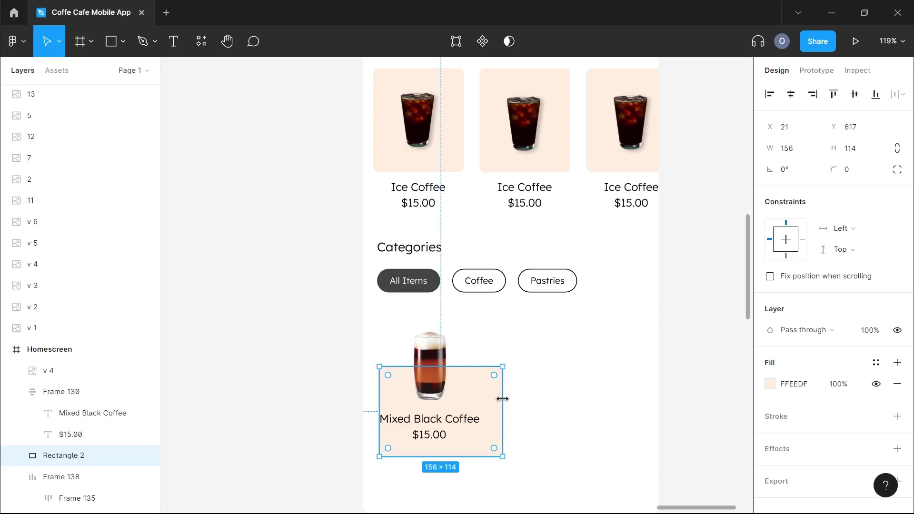
drag(502, 399, 509, 399)
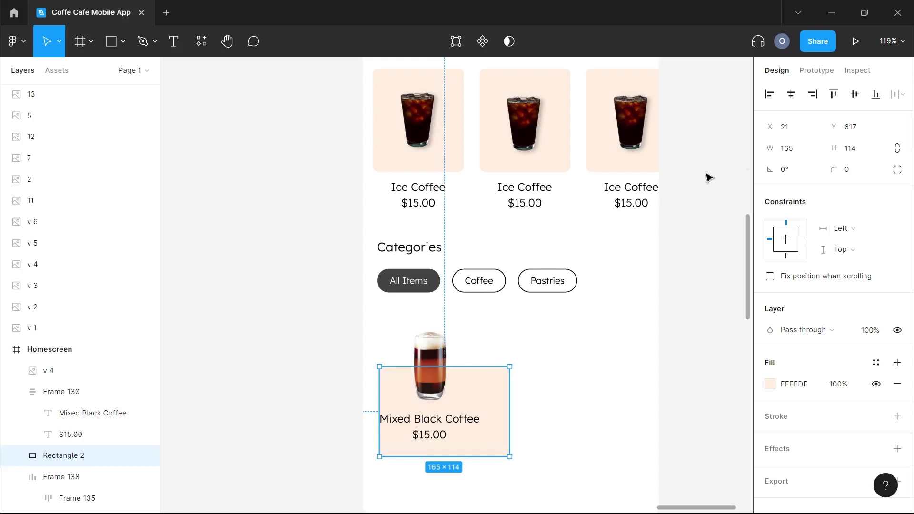
Align the drink image and product label to the horizontal center of the widened rectangle.
click(439, 365)
shift+click(453, 423)
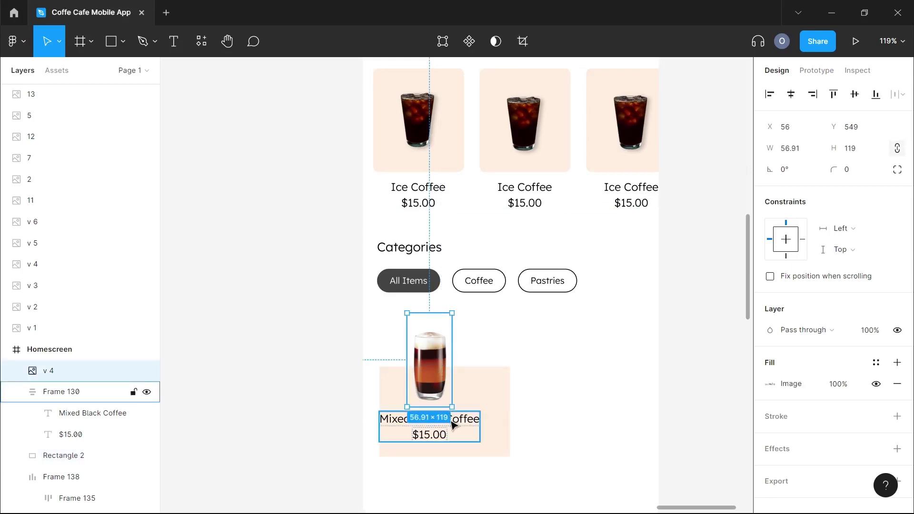
shift+click(499, 415)
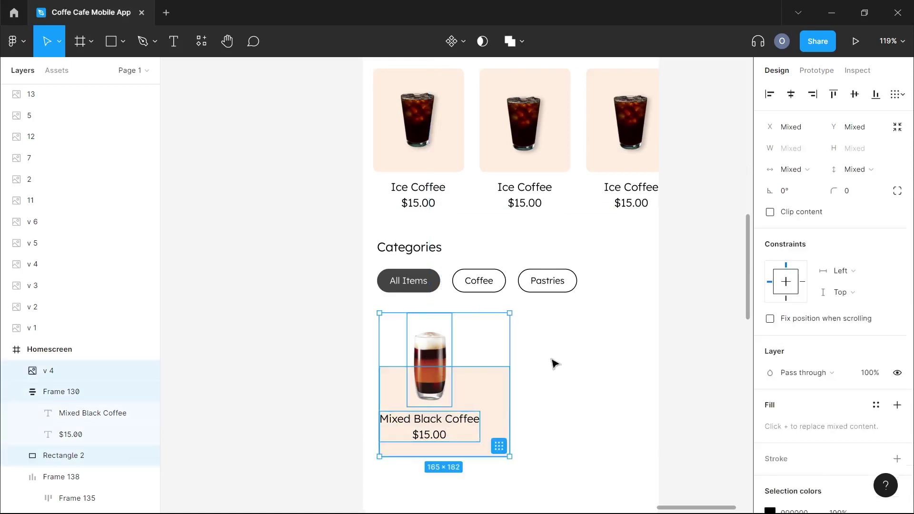
click(792, 94)
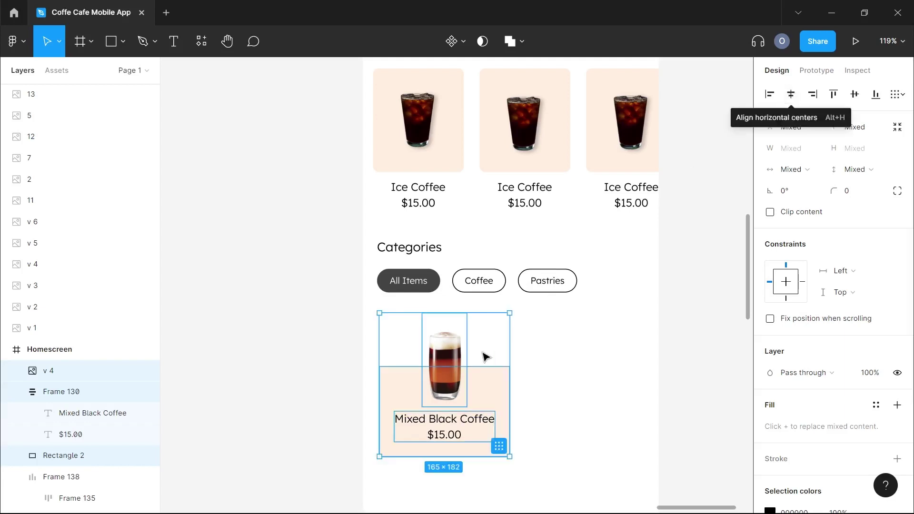
Set the peach rectangle's corner radius to 12.
click(487, 371)
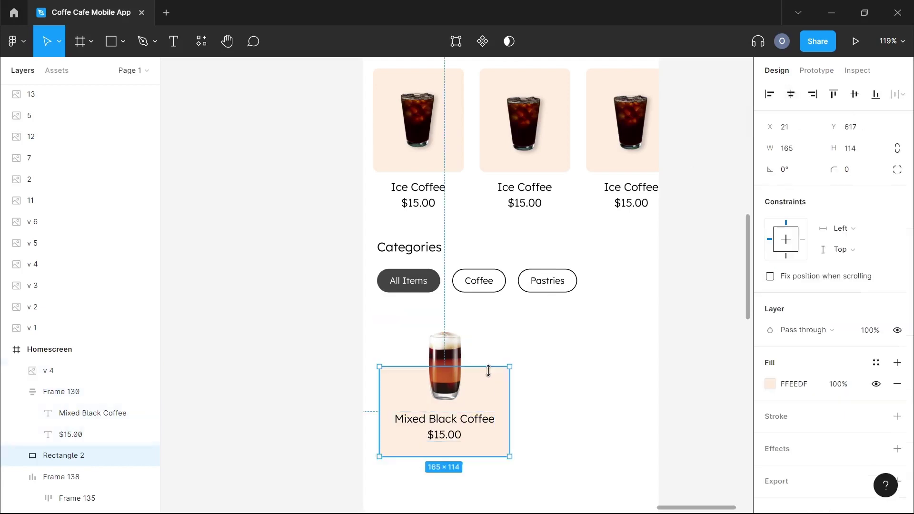
click(850, 175)
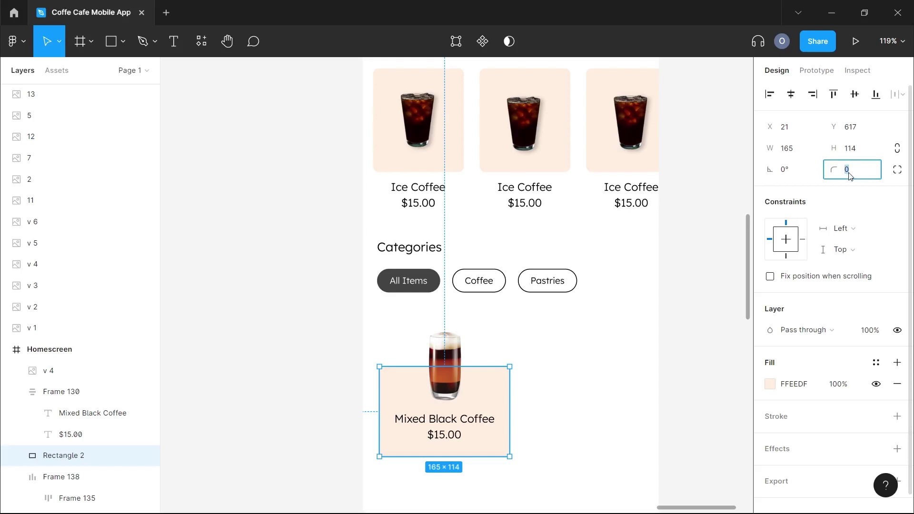
key(Return)
click(864, 170)
text(12)
key(Return)
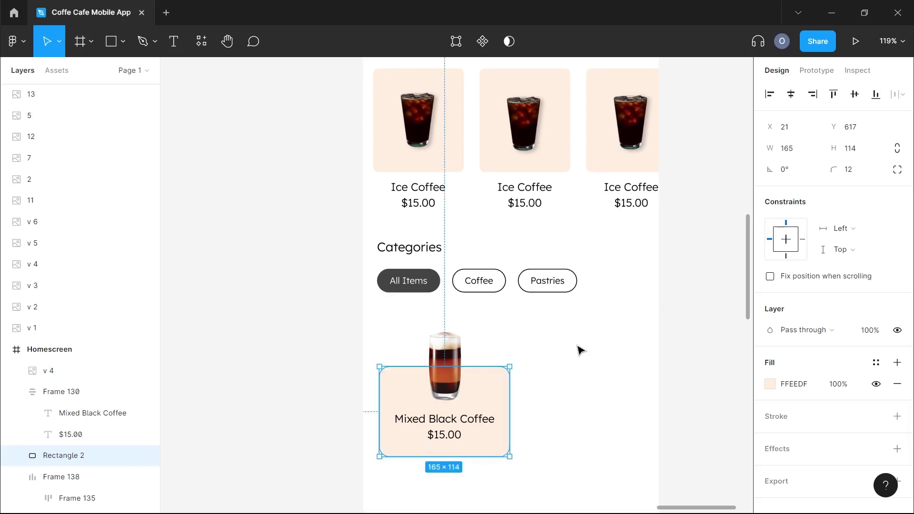
Nudge the Mixed Black Coffee name and price label up slightly within the card, to about Y 671.
click(567, 357)
ctrl+scroll(567, 357, down, 2)
scroll(567, 357, down, 1)
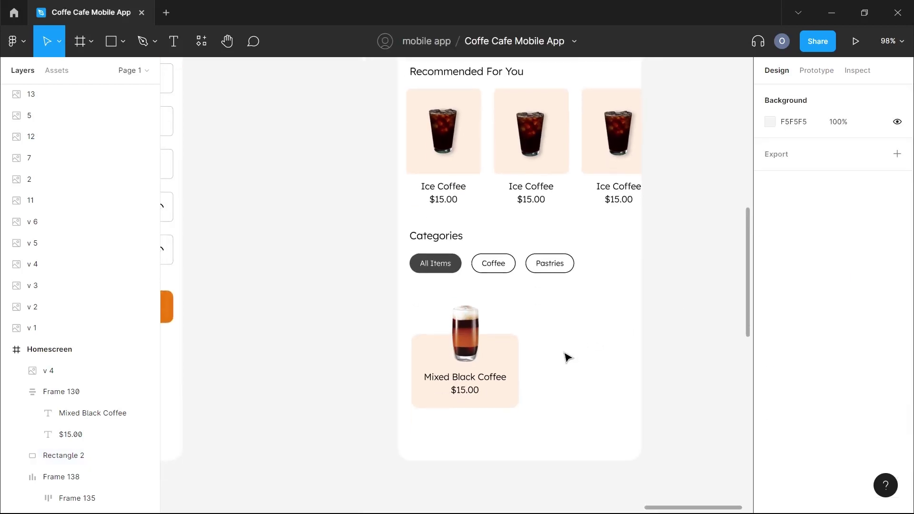
click(460, 384)
drag(460, 384, 461, 384)
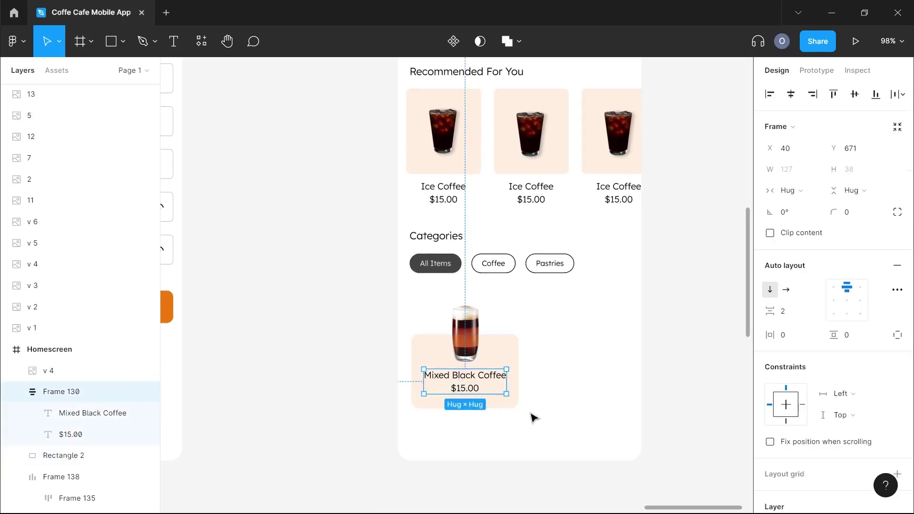
Group the image, label and rectangle into one product card and duplicate it alongside at about X 197, Y 549.
drag(355, 315, 506, 406)
key(ctrl+g)
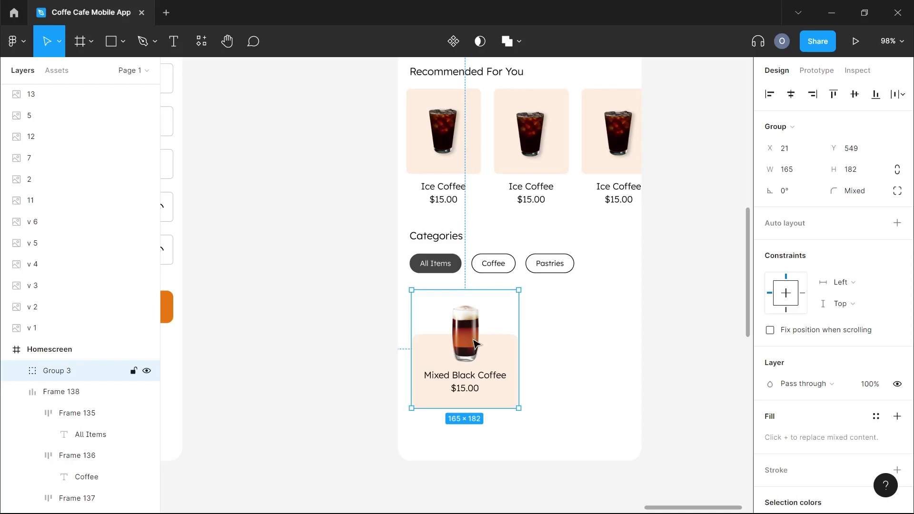
drag(476, 342, 591, 342)
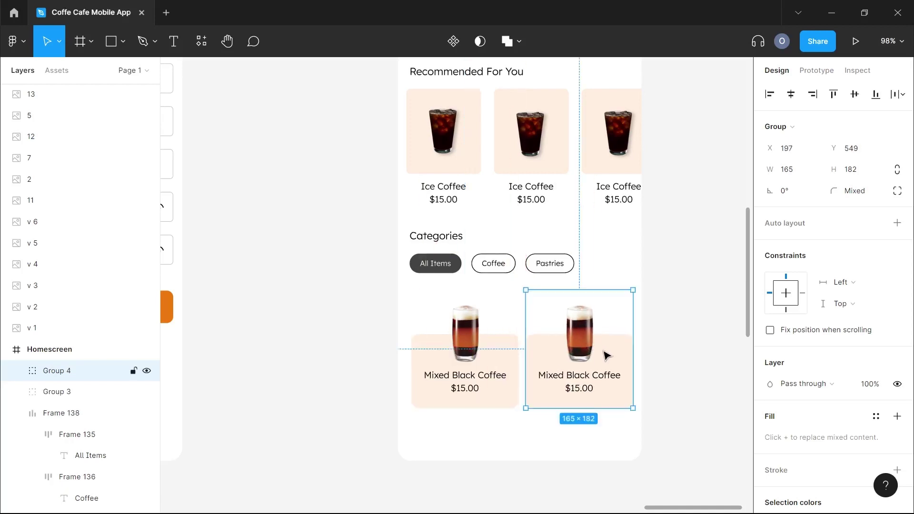
Combine the two Mixed Black Coffee cards in a horizontal auto layout and move the row to X 18, Y 551.
shift+click(465, 351)
key(shift+a)
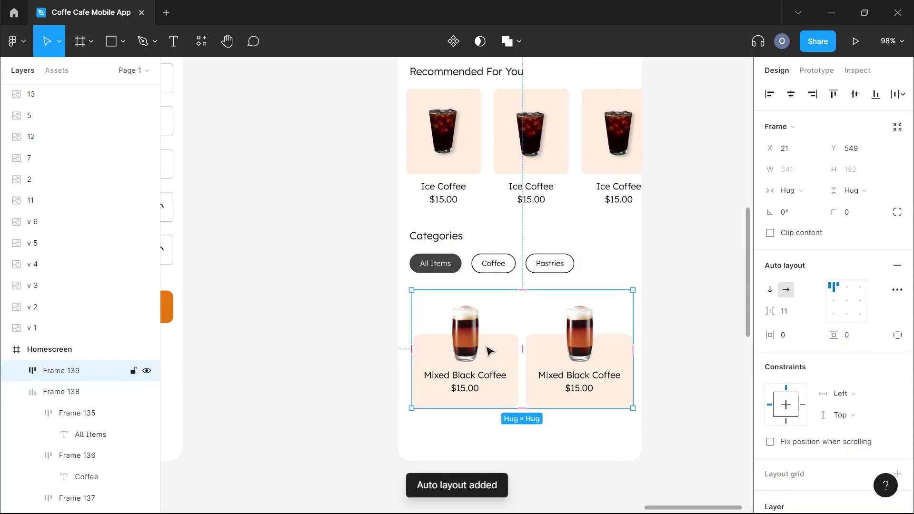
drag(487, 351, 487, 352)
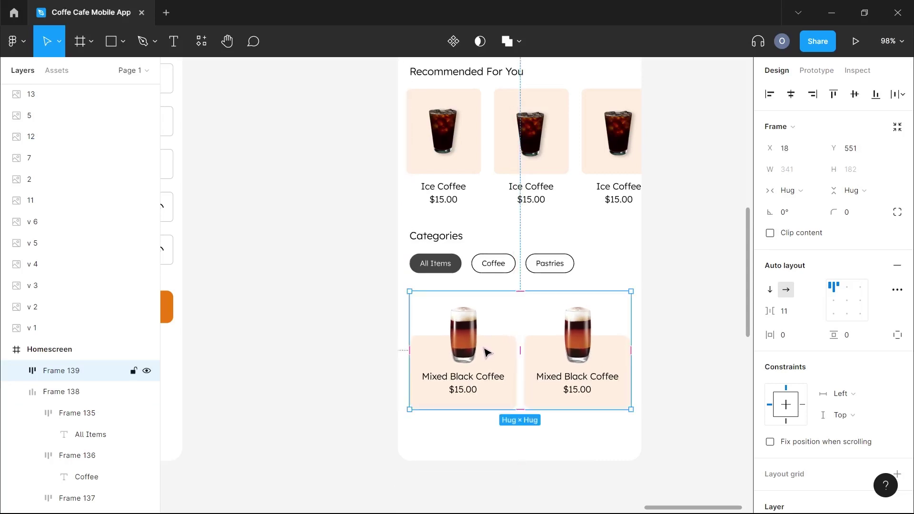
click(677, 351)
scroll(592, 360, up, 1)
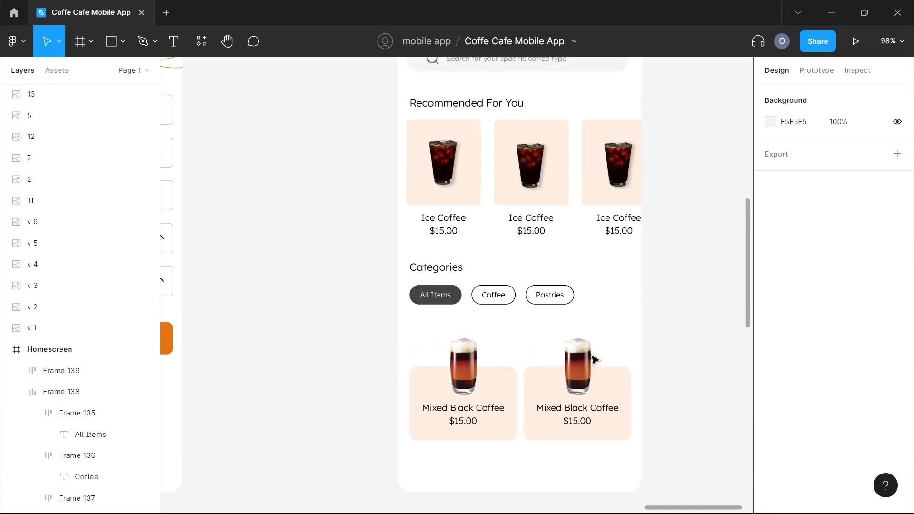
Nudge the Mixed Black Coffee card row up to Y 540.
scroll(591, 360, down, 5)
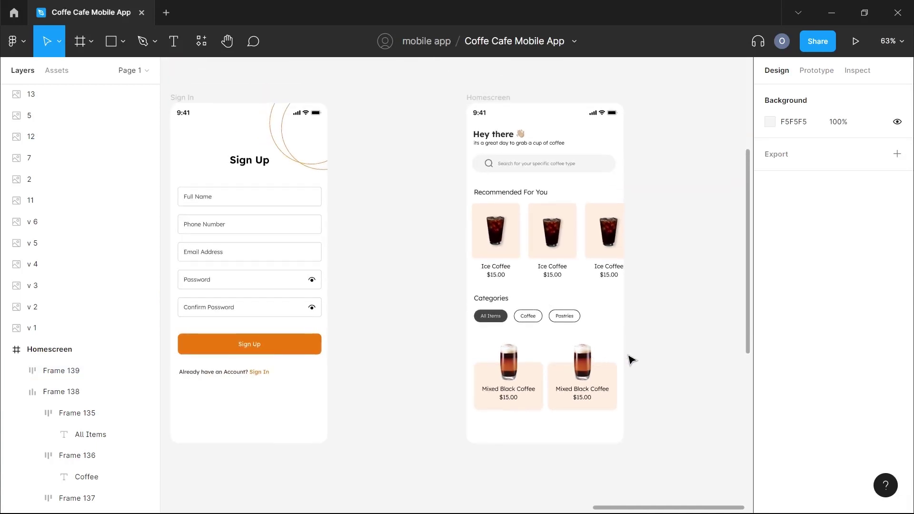
click(537, 361)
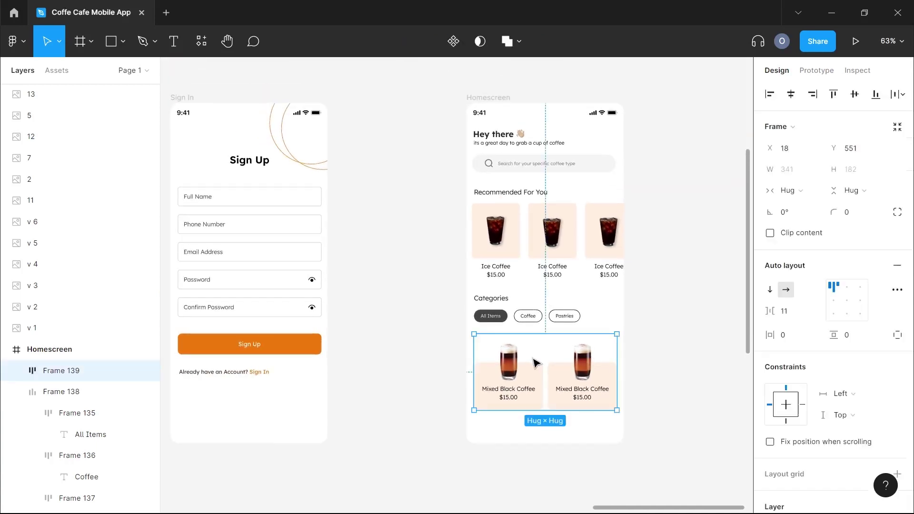
key(Up)
key(shift+Up)
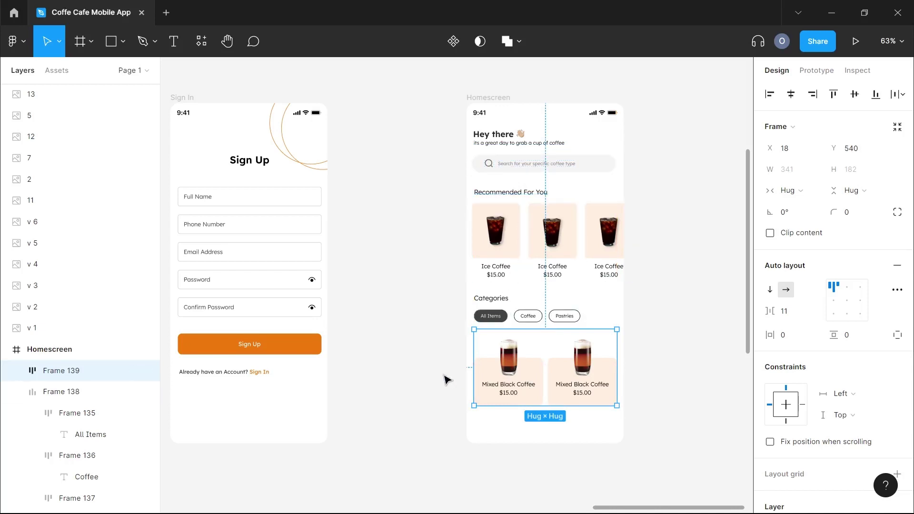
click(428, 343)
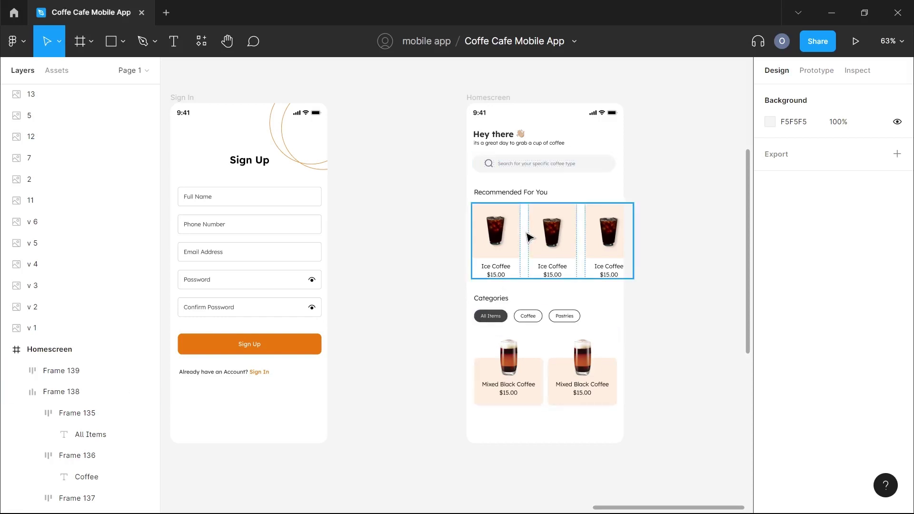
Move the Recommended For You heading and its Ice Coffee card row up together, closer to the search bar.
click(493, 199)
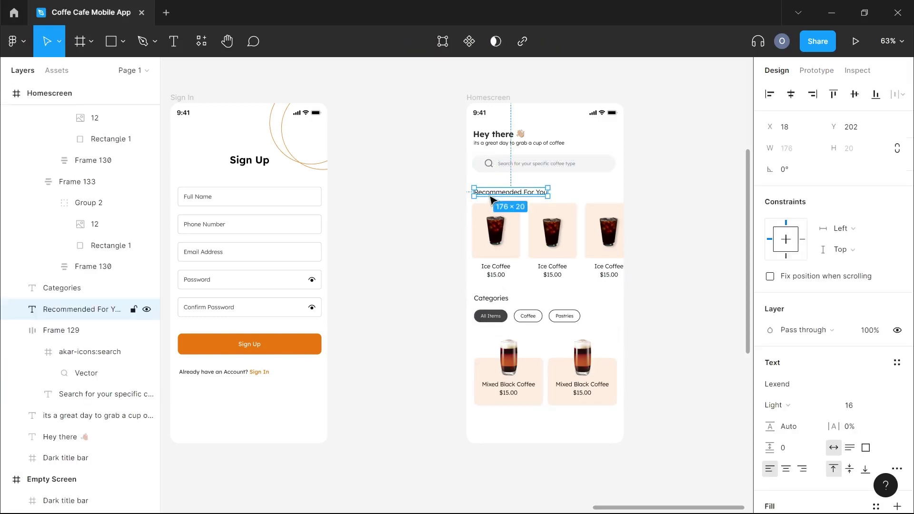
shift+click(519, 215)
drag(519, 225, 520, 218)
Move the Categories heading and its filter chips up together, closer to the Ice Coffee row.
click(498, 300)
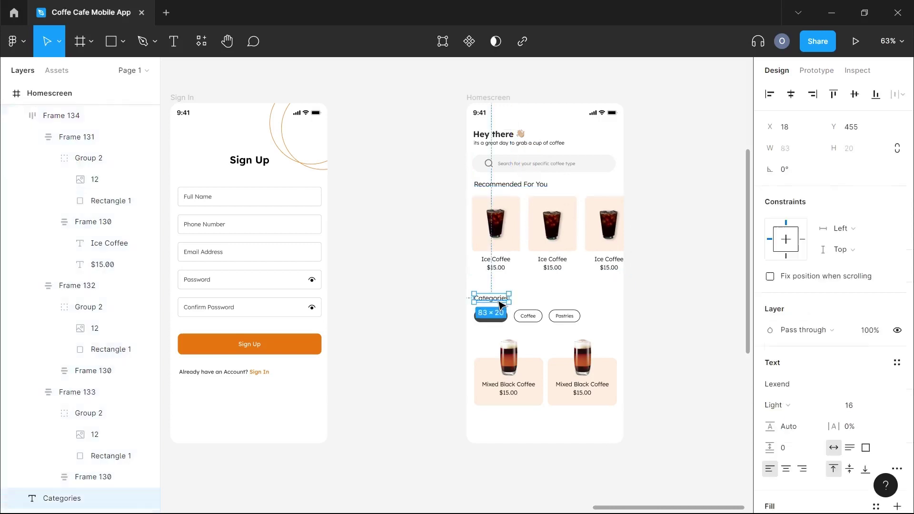
shift+click(526, 322)
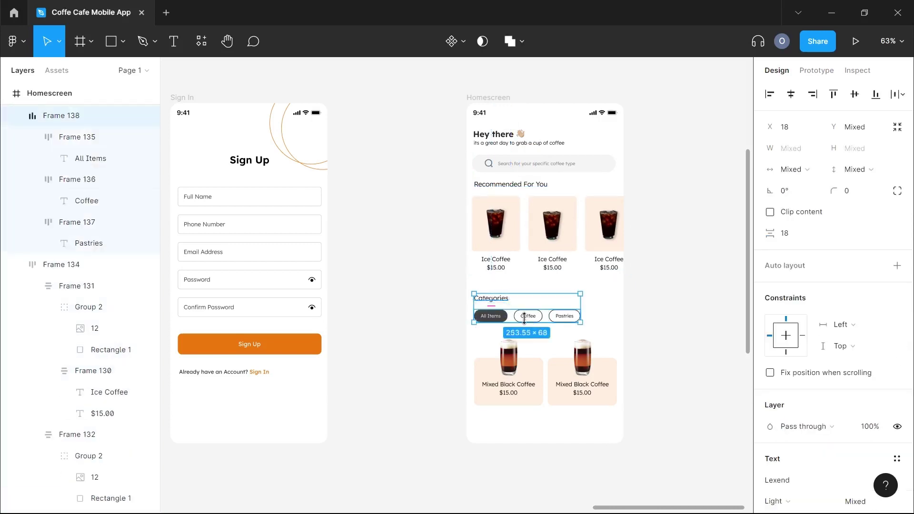
drag(504, 321, 504, 310)
Move the Mixed Black Coffee card row up to Y 523, beneath the category chips.
click(520, 379)
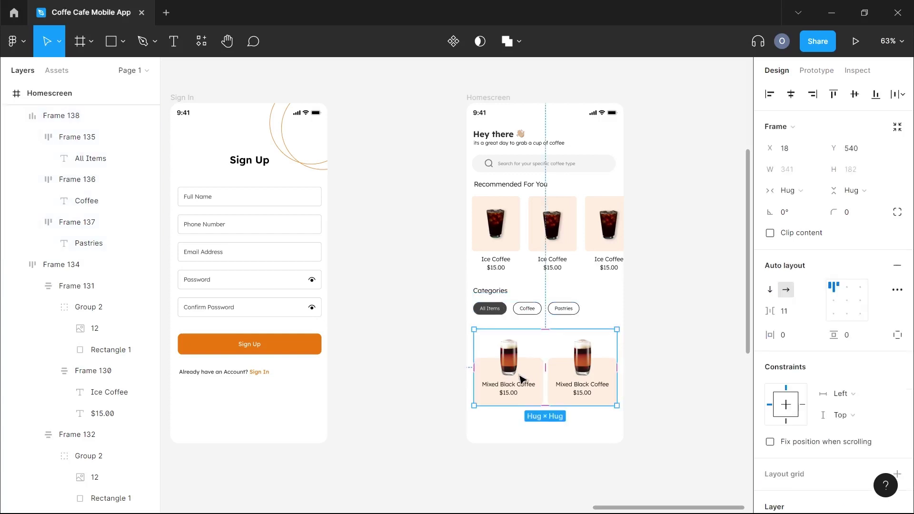
drag(521, 380, 521, 373)
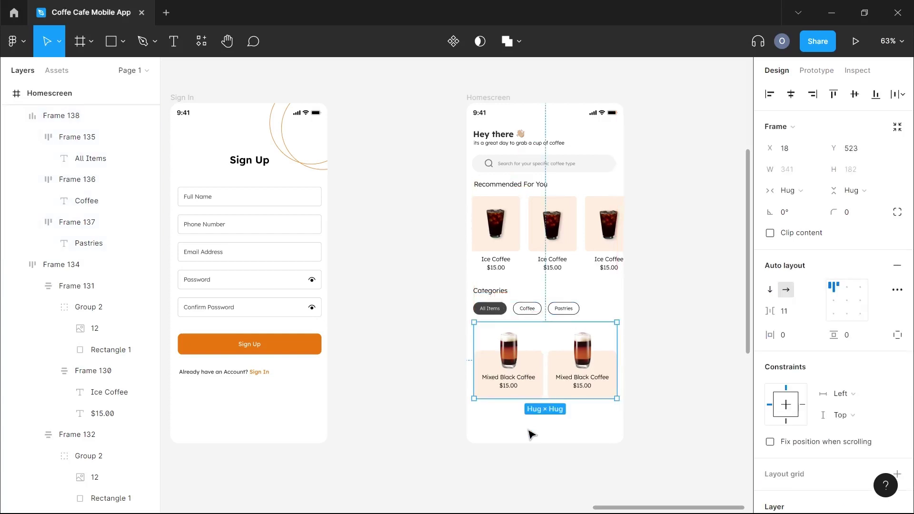
scroll(524, 430, right, 1)
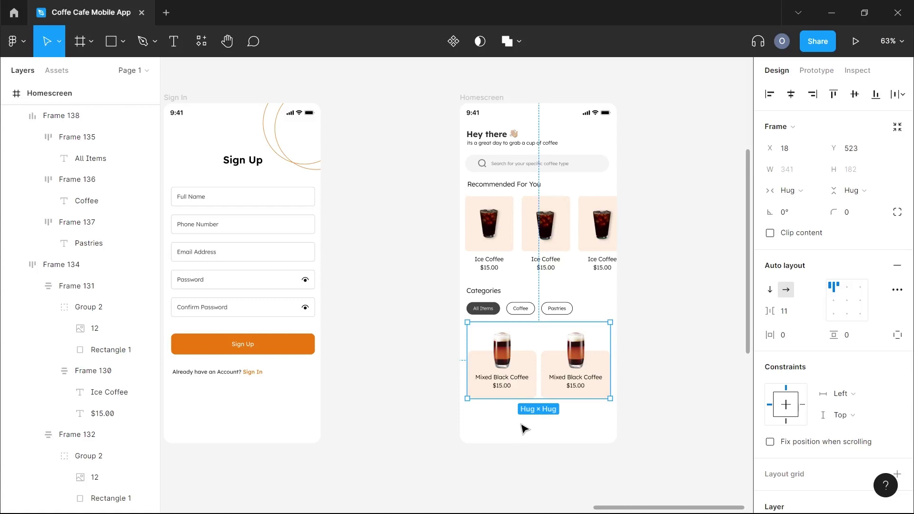
scroll(543, 423, up, 1)
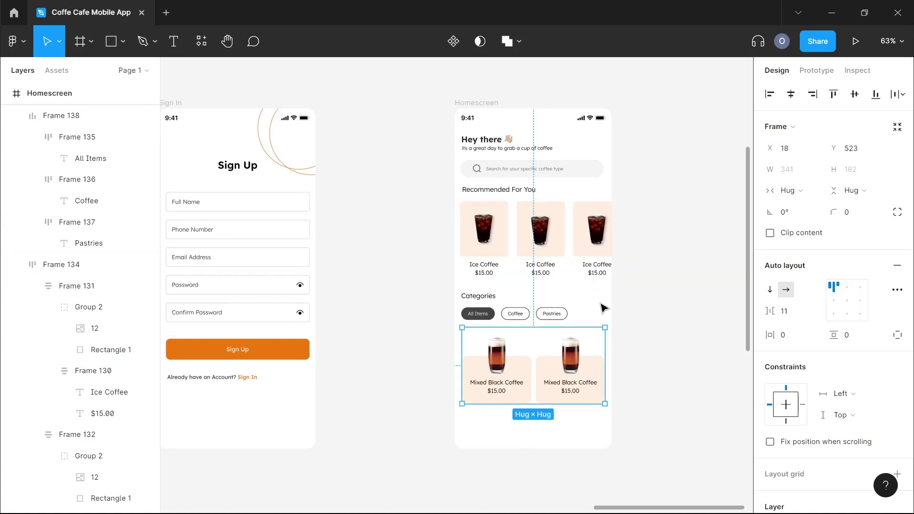
click(634, 321)
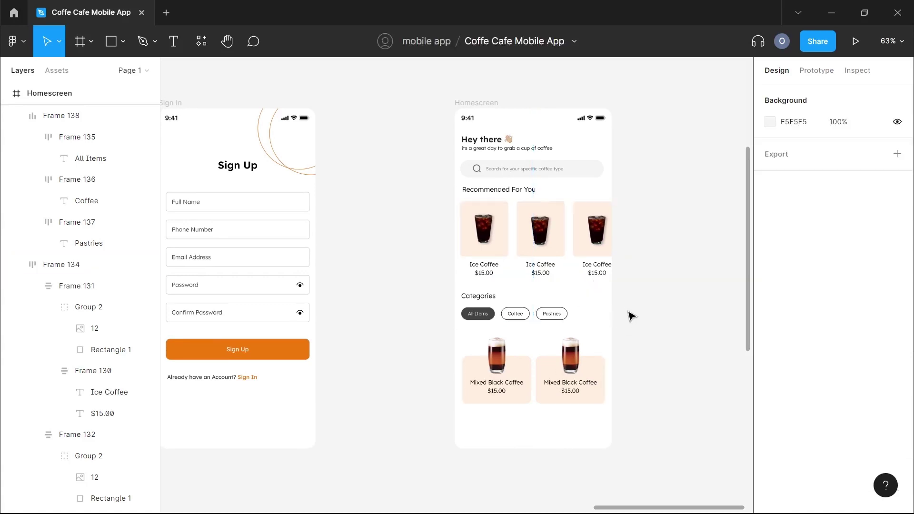
scroll(628, 311, right, 2)
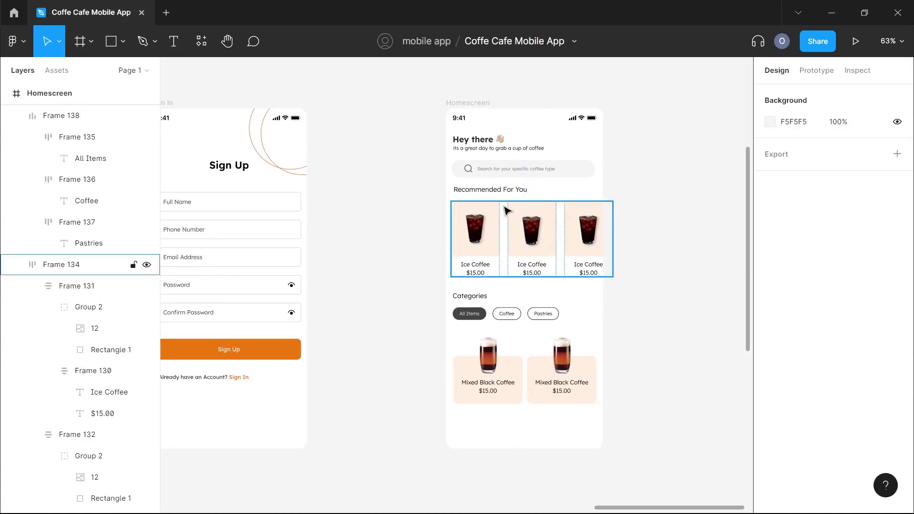
click(467, 103)
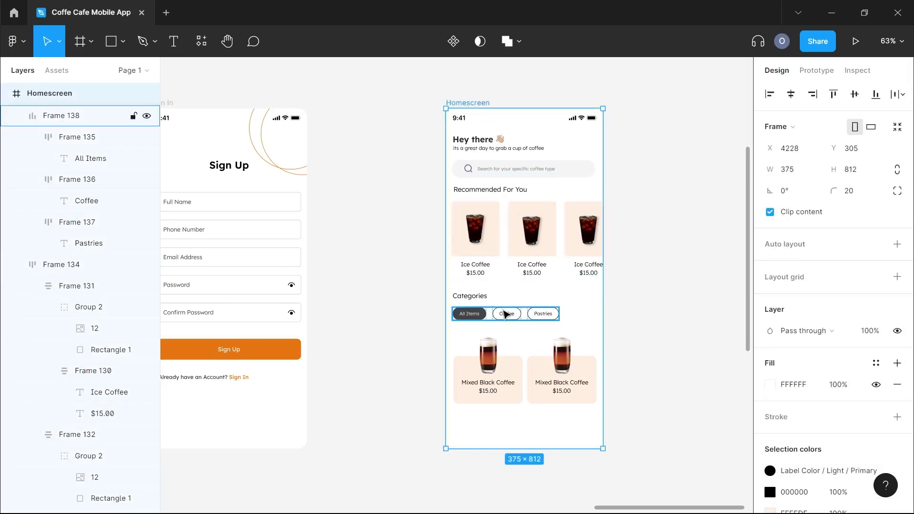
scroll(506, 313, down, 2)
scroll(506, 312, right, 2)
scroll(506, 380, down, 1)
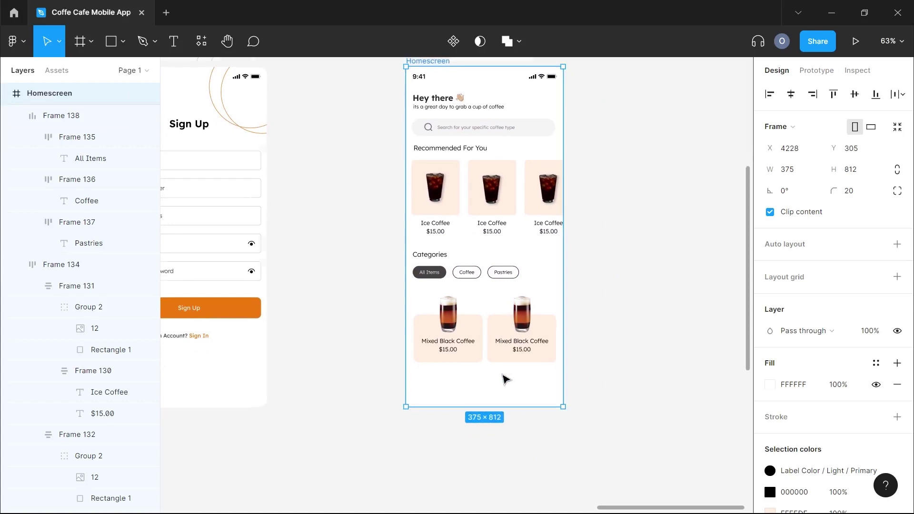
scroll(506, 379, up, 4)
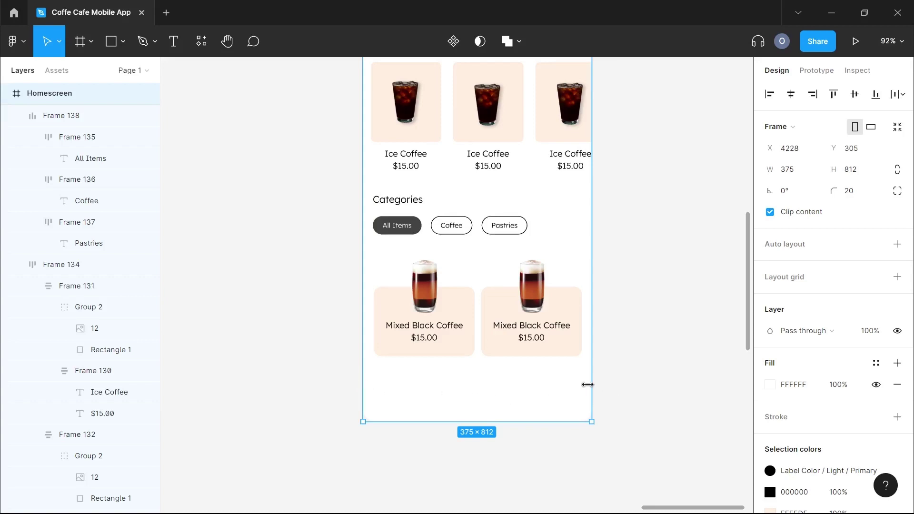
scroll(507, 386, down, 3)
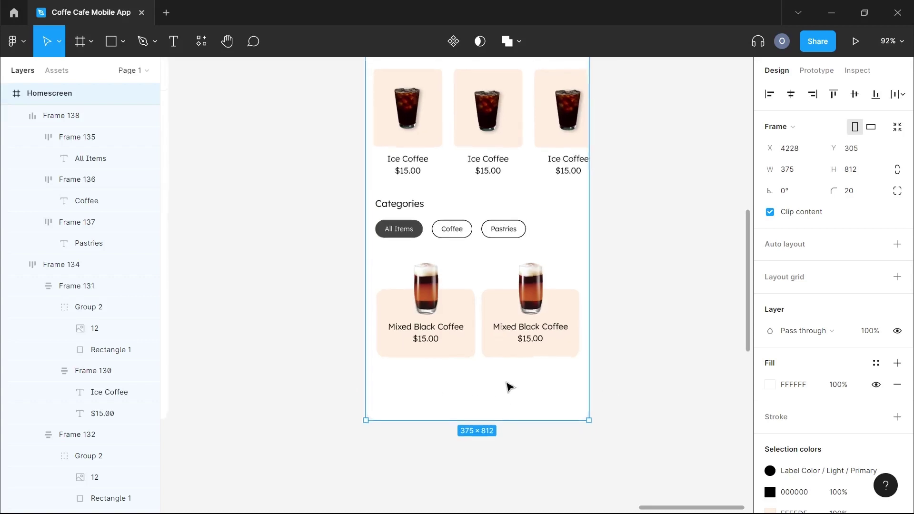
scroll(508, 385, down, 3)
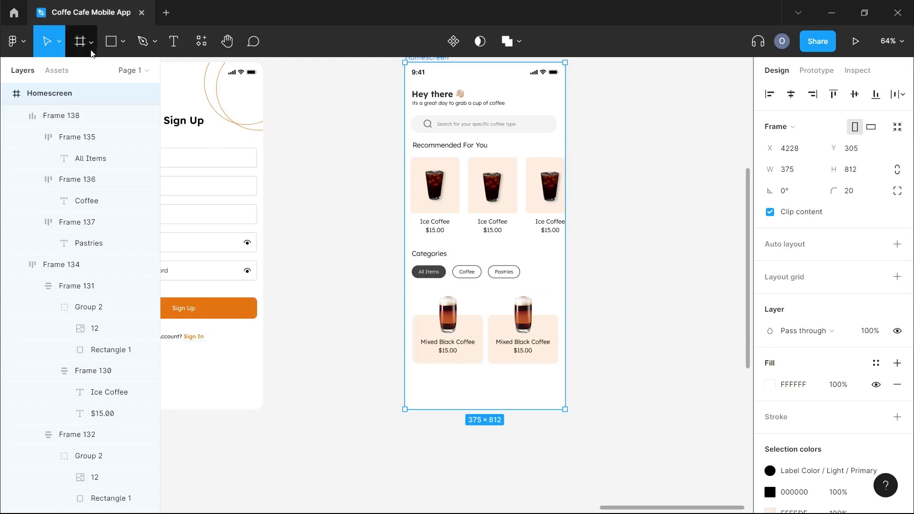
Draw a full-width frame about 375 × 83 in the empty space at the bottom of the Homescreen.
click(79, 41)
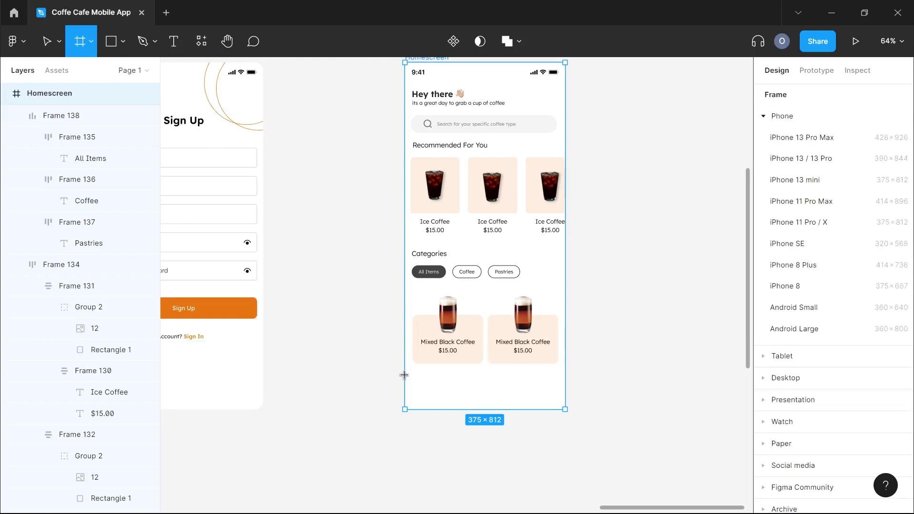
drag(405, 375, 565, 408)
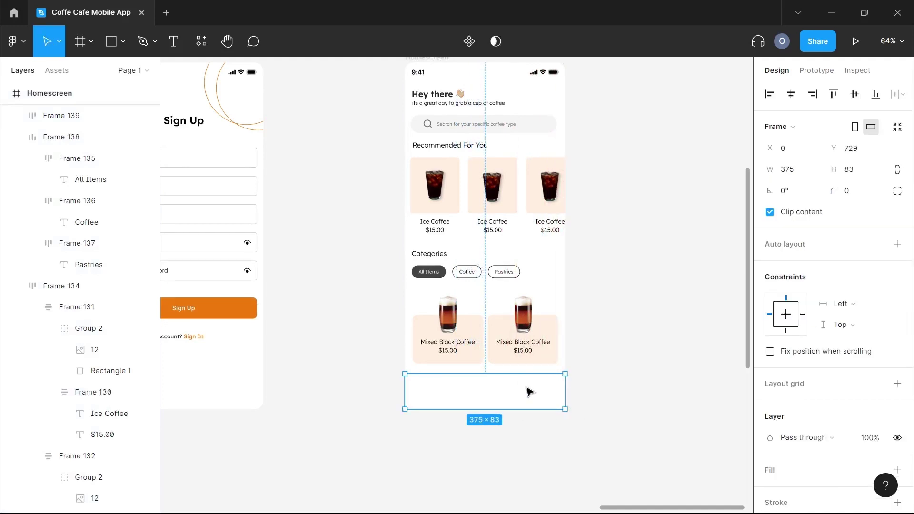
click(585, 398)
ctrl+scroll(586, 398, up, 3)
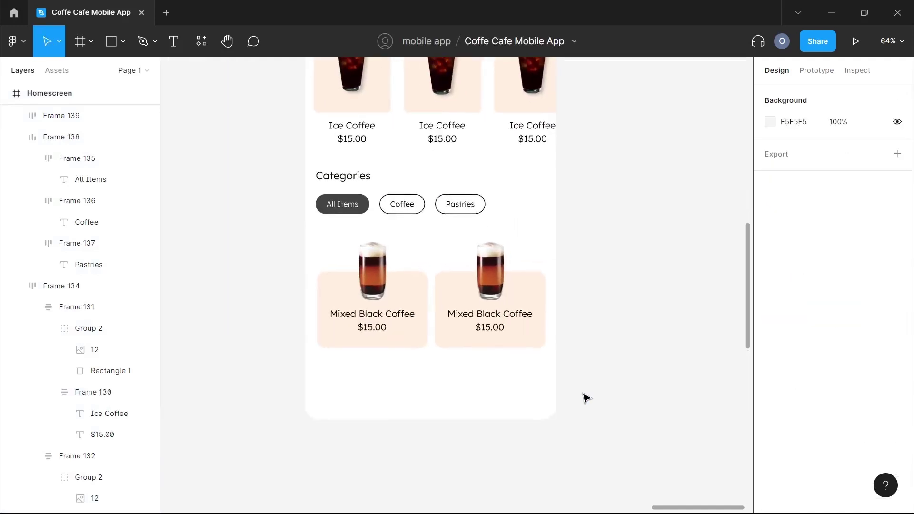
Set the bottom frame's height to 80.
click(484, 399)
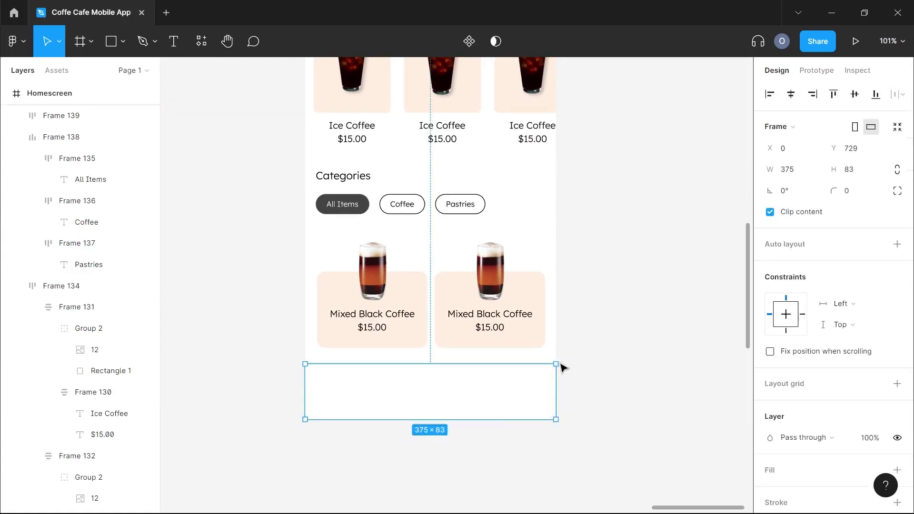
click(869, 177)
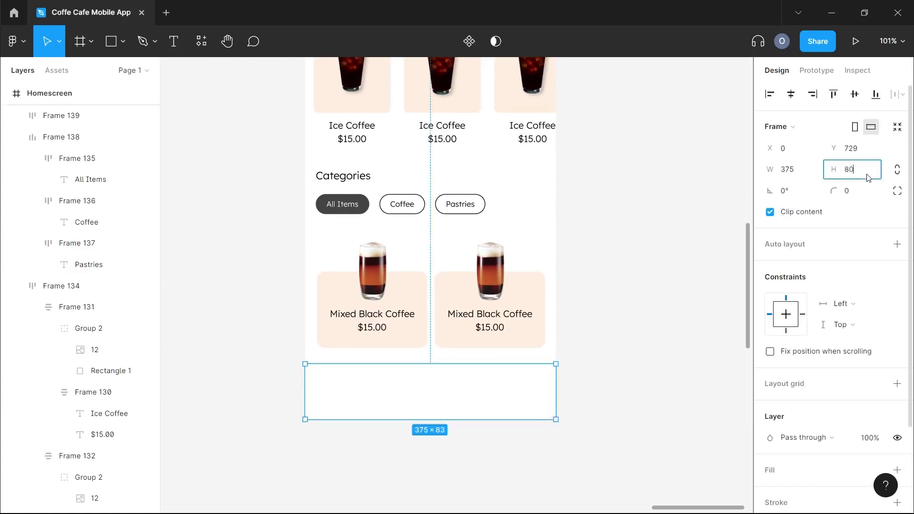
text(80)
key(Return)
Add a black 000000 inside stroke of weight 1 to the bottom frame.
scroll(861, 354, down, 1)
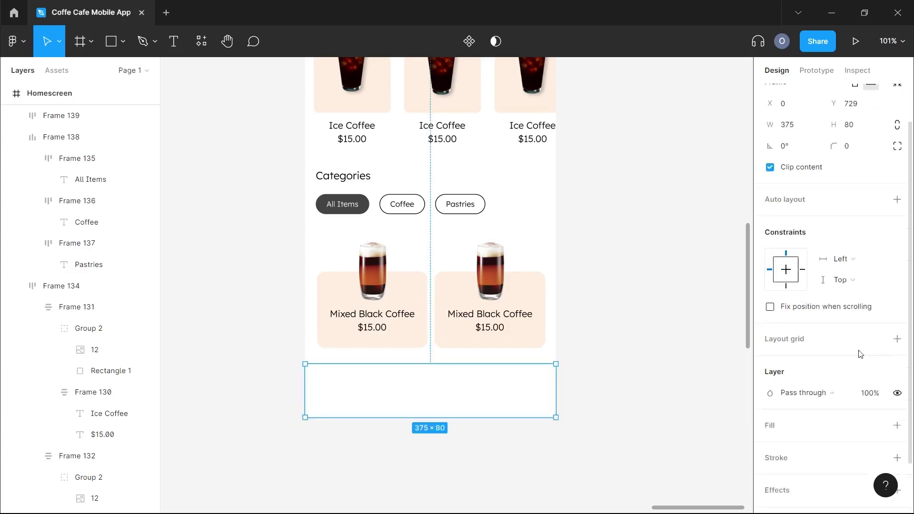
scroll(862, 354, down, 1)
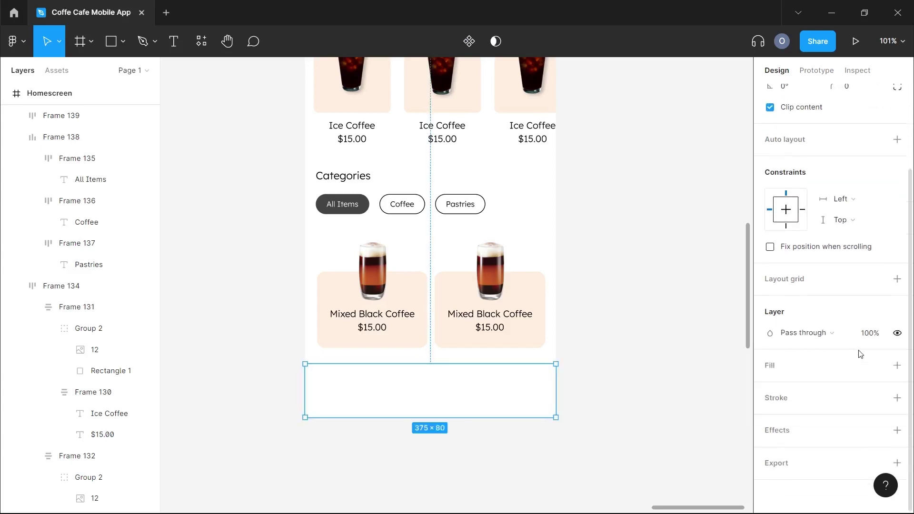
click(897, 398)
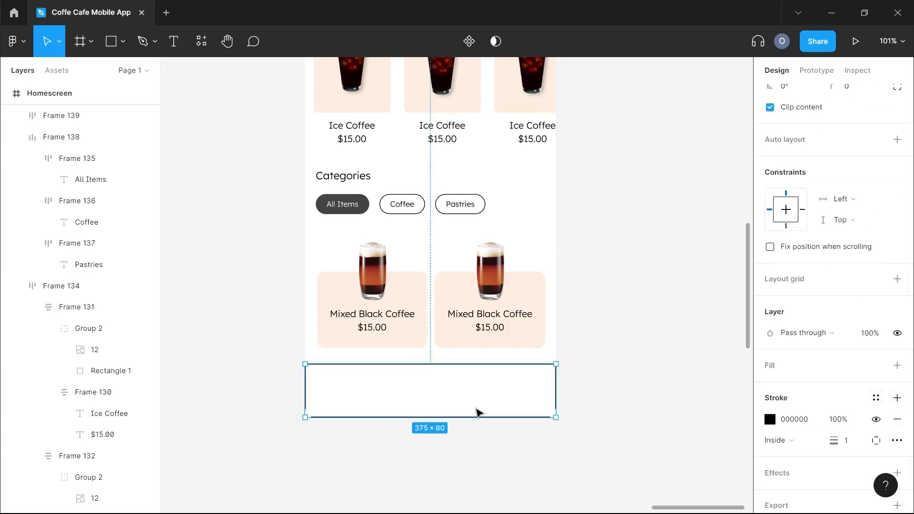
Nudge the bottom frame down 3 px so its lower edge meets the Homescreen's bottom edge, and deselect it.
key(Down)
key(Down)
key(Down)
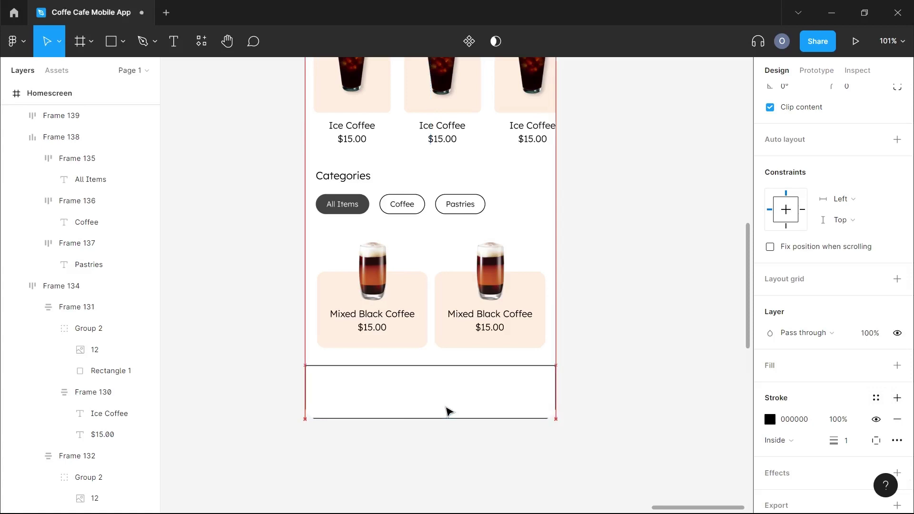
scroll(447, 410, up, 2)
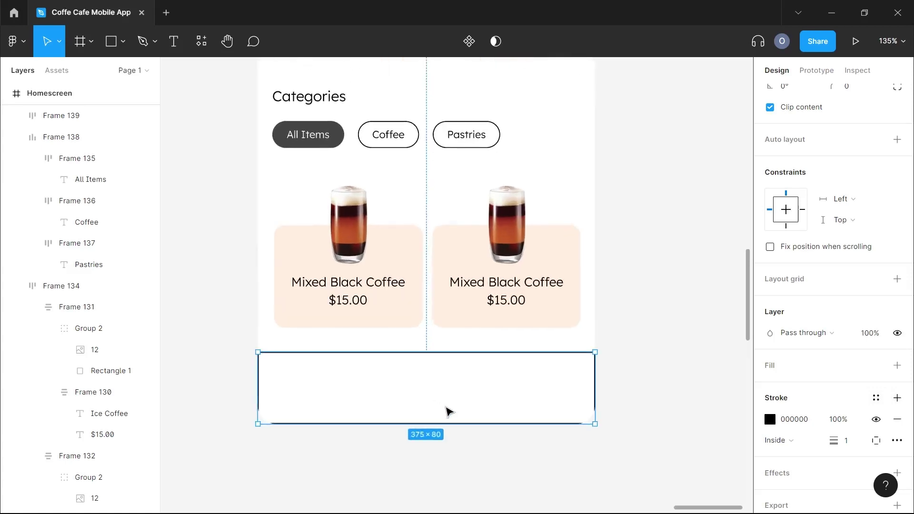
scroll(449, 411, down, 4)
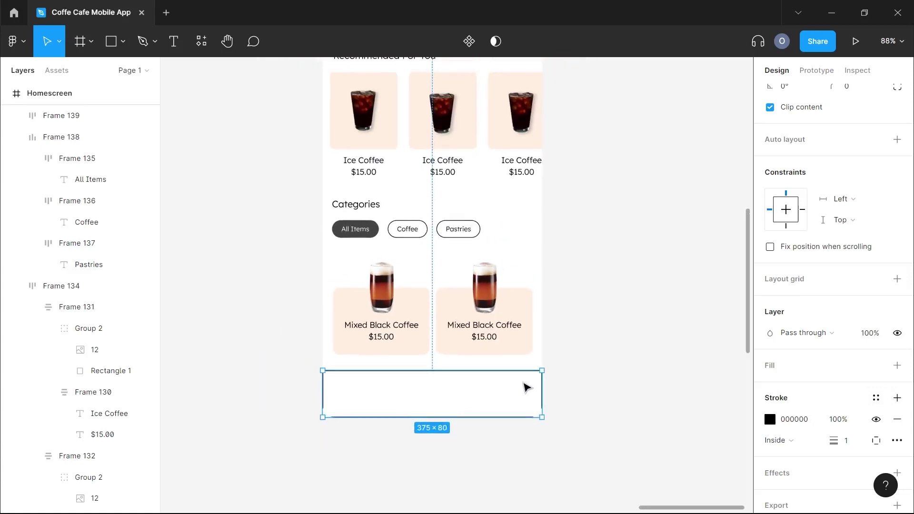
click(587, 384)
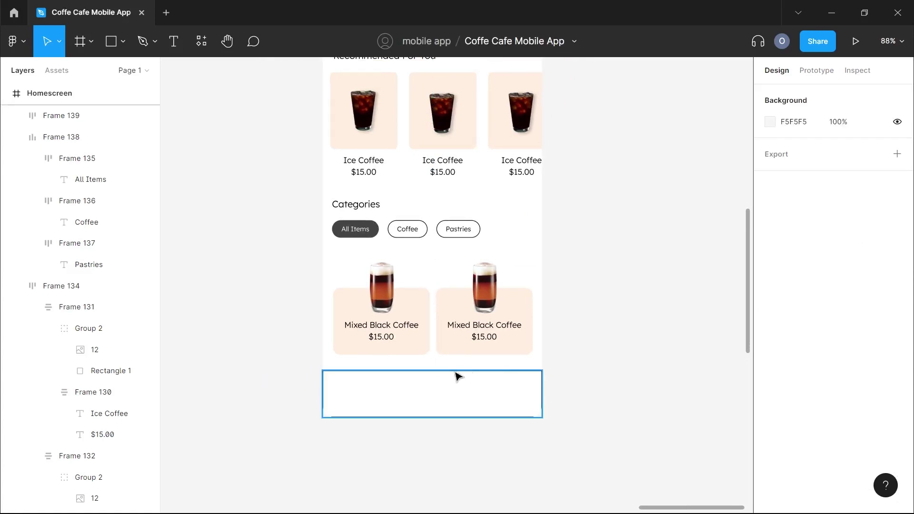
scroll(458, 376, down, 4)
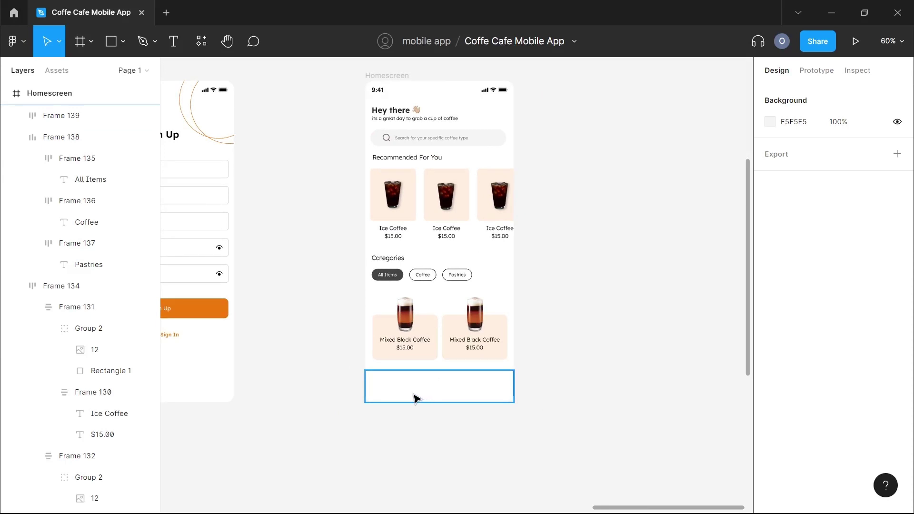
scroll(414, 398, up, 3)
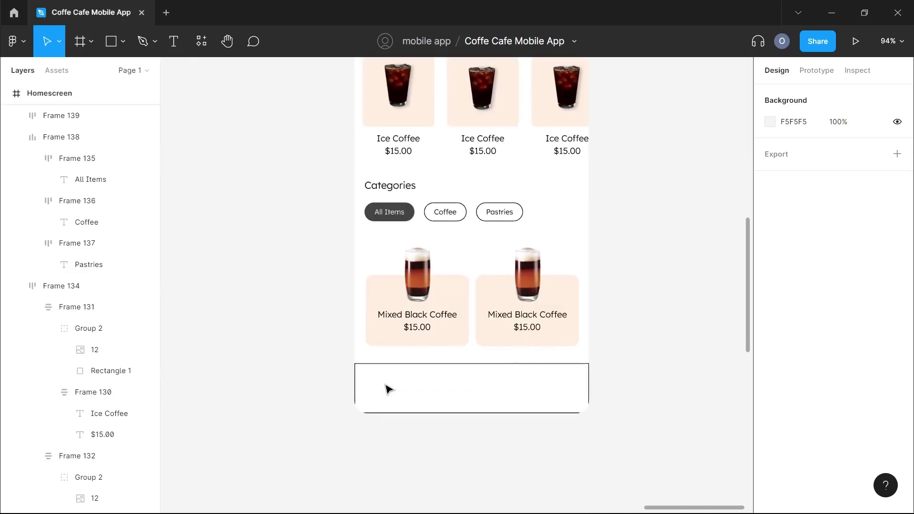
Open the Iconify plugin and search its icon collections for "home".
right_click(328, 369)
mouse_move(377, 478)
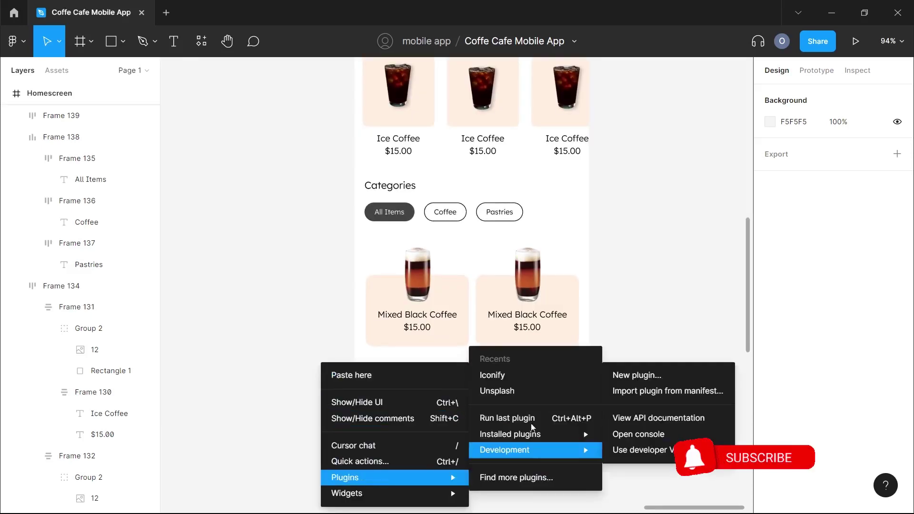
click(495, 375)
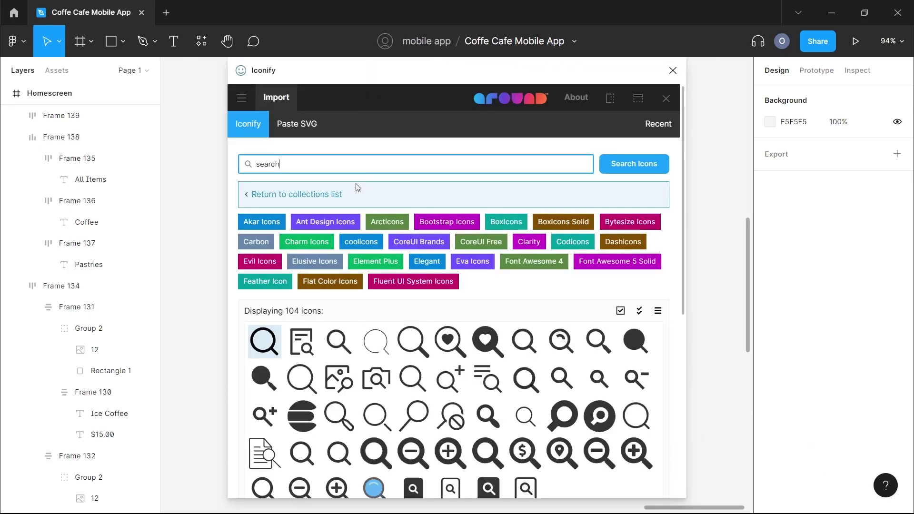
key(BackSpace)
key(BackSpace)
key(BackSpace)
key(BackSpace)
key(BackSpace)
key(BackSpace)
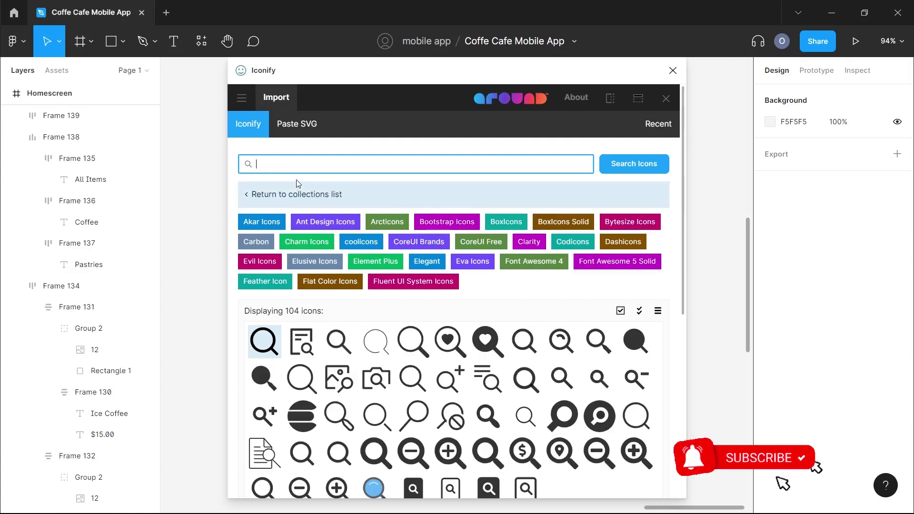
text(home)
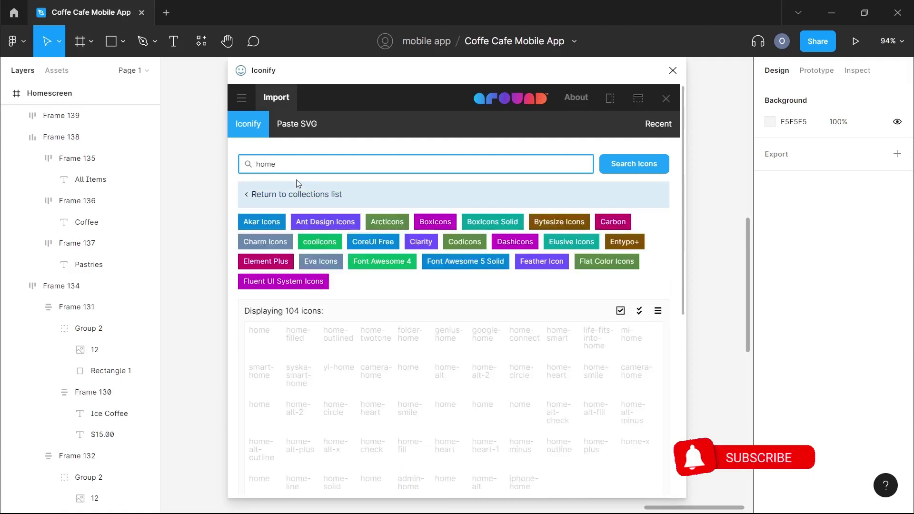
Import the ant-design:home-filled icon into the file and close the plugin.
click(339, 343)
scroll(347, 357, down, 1)
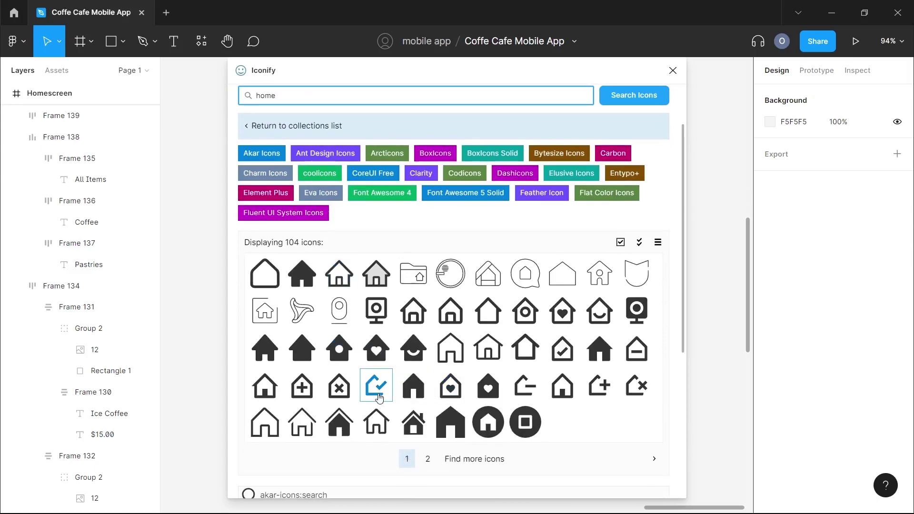
click(303, 281)
scroll(304, 281, down, 4)
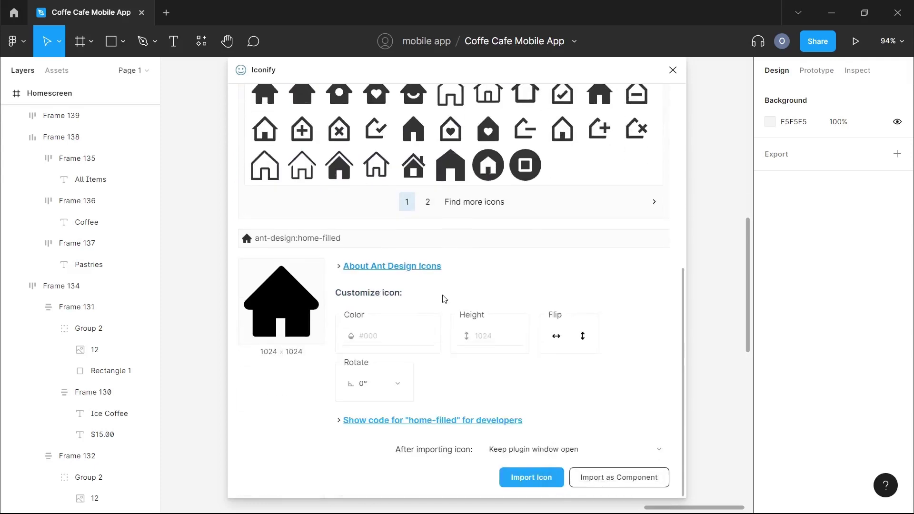
scroll(443, 298, up, 2)
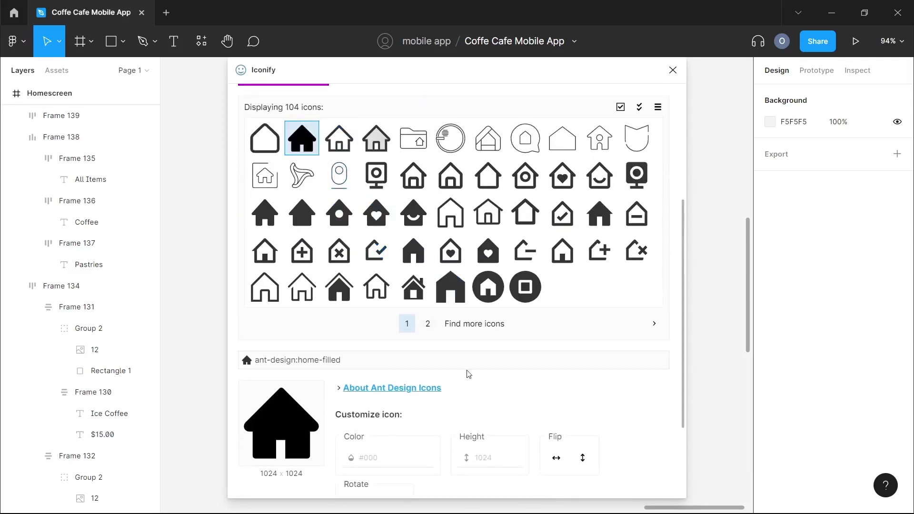
scroll(467, 373, down, 3)
click(542, 479)
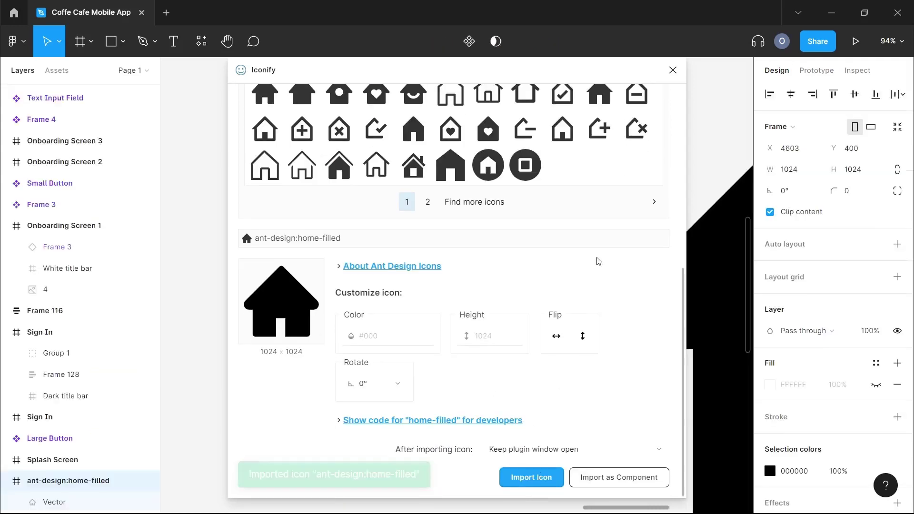
click(673, 70)
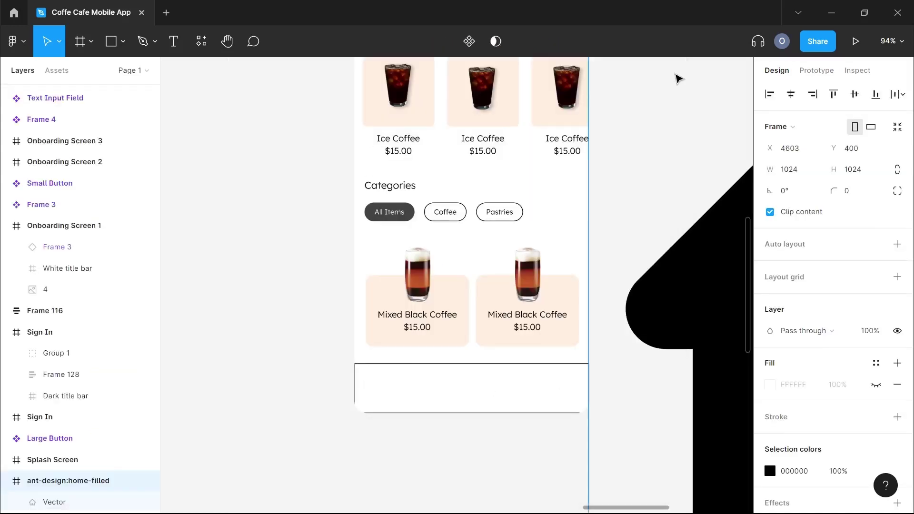
Resize the imported home icon to 24 × 24 with its proportions constrained.
scroll(681, 188, down, 3)
scroll(681, 188, right, 3)
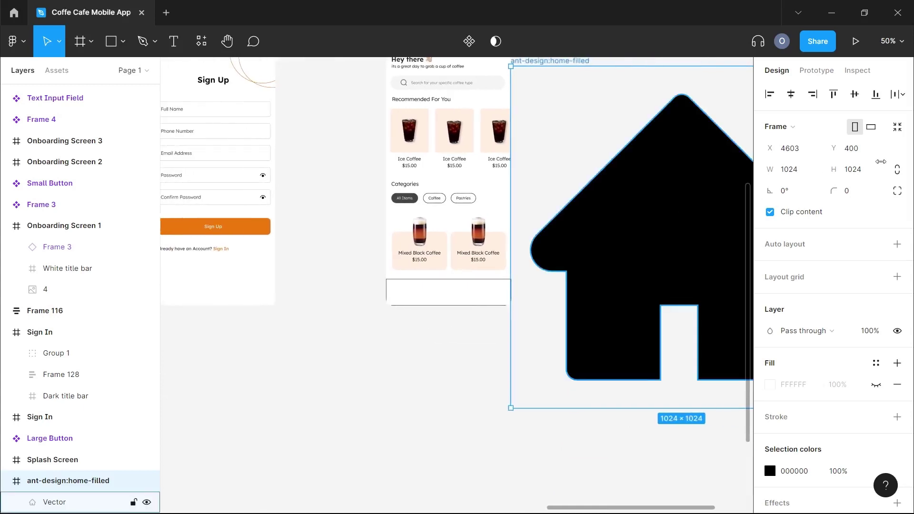
click(863, 172)
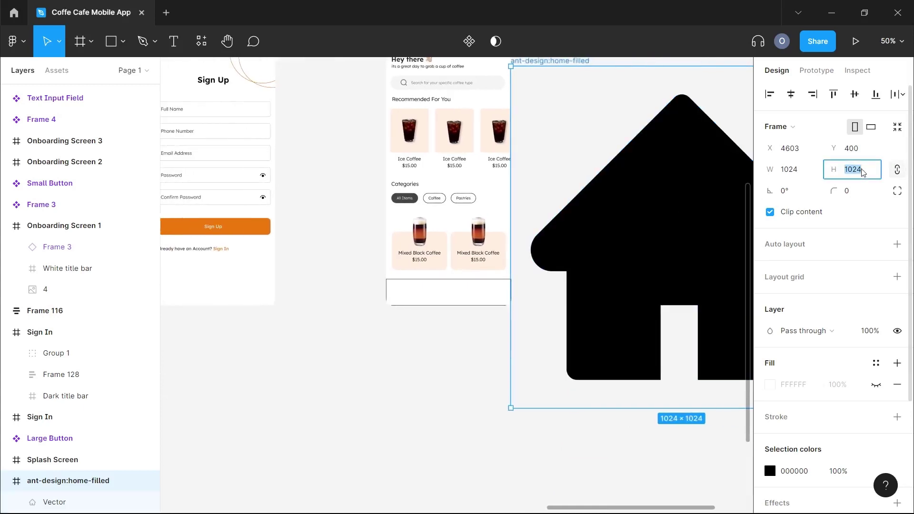
text(2)
key(Return)
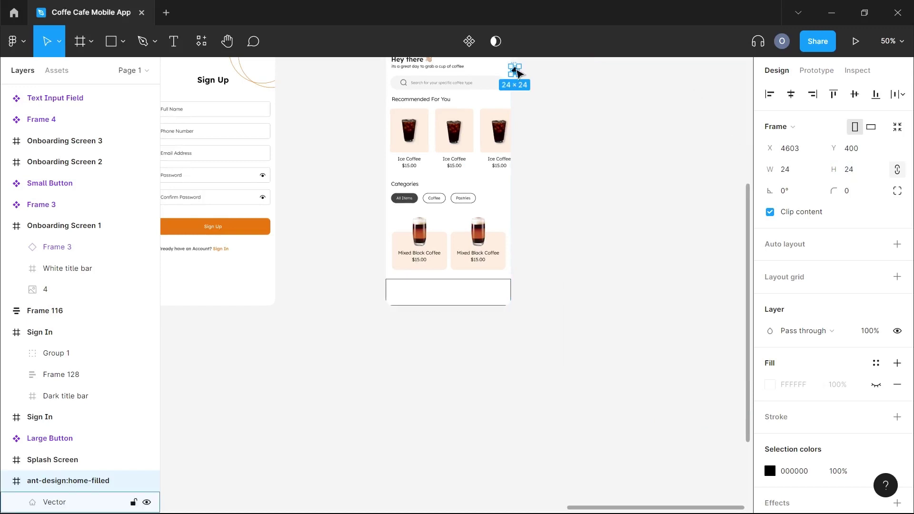
Move the home icon into the Homescreen's bottom frame at about X 46, Y 28, and deselect it.
drag(517, 74, 405, 296)
scroll(405, 297, up, 5)
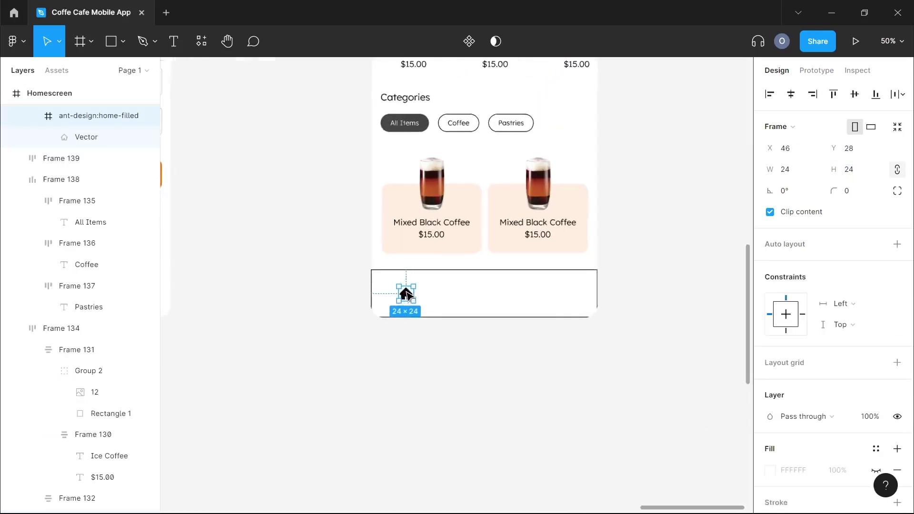
click(453, 355)
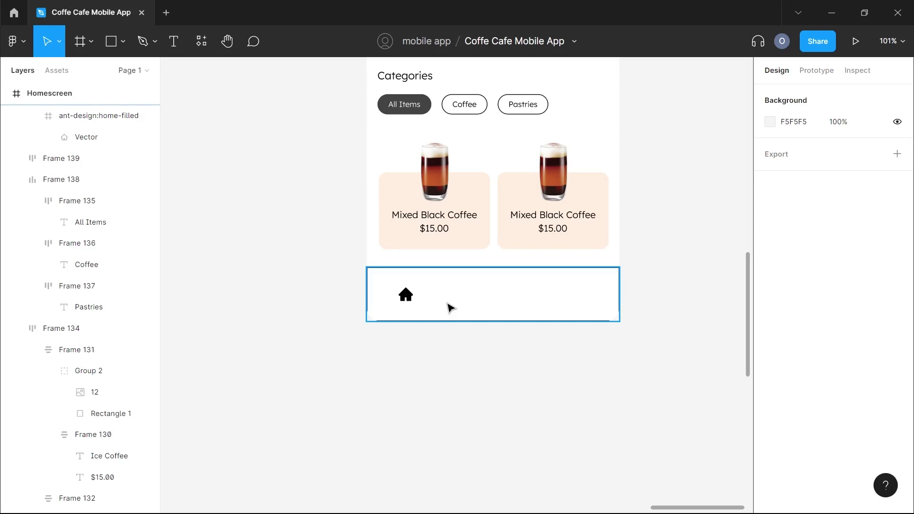
Reopen the Iconify plugin and search its icon collections for "coffee".
scroll(453, 301, up, 2)
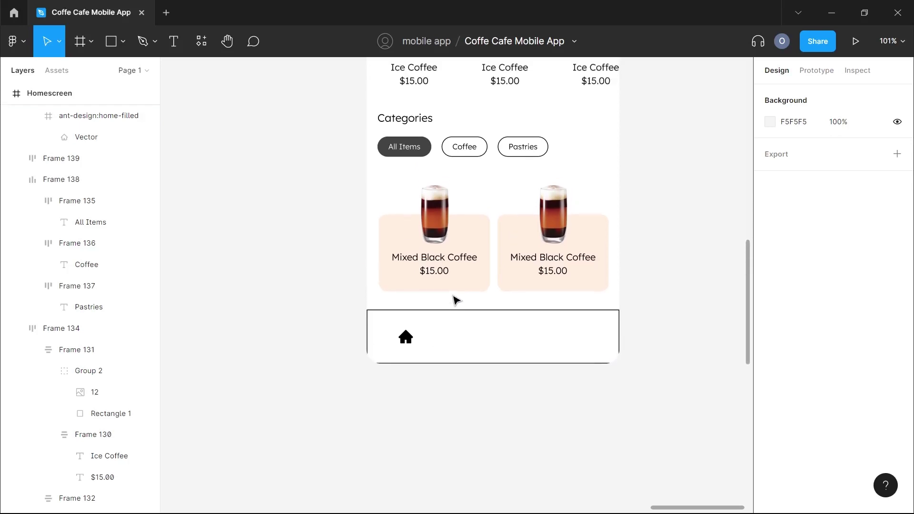
right_click(423, 395)
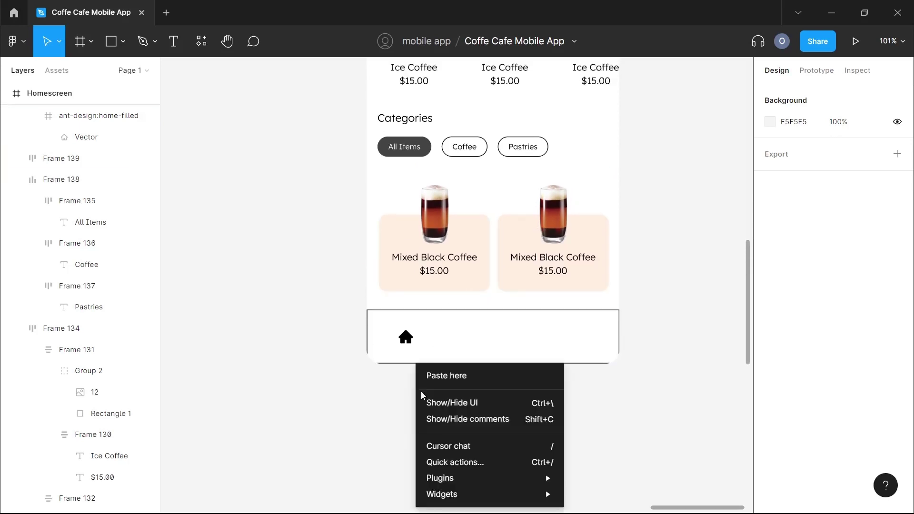
mouse_move(461, 477)
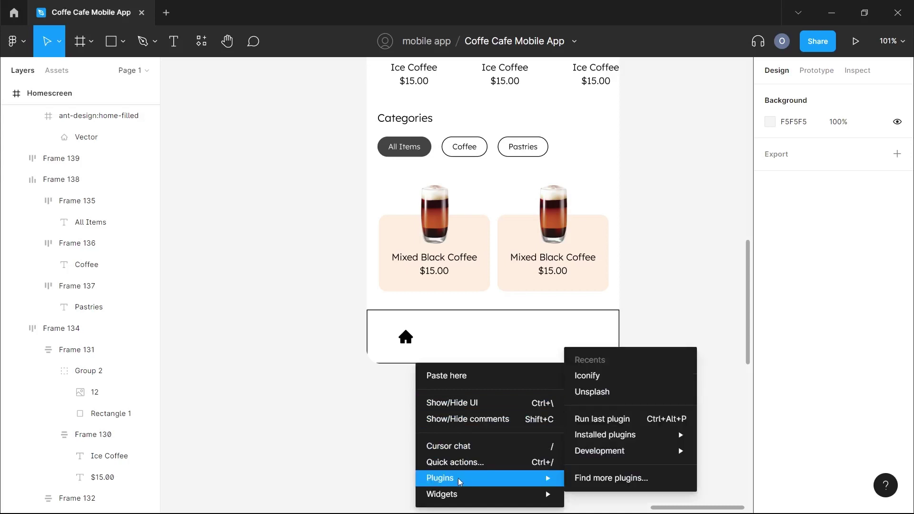
click(587, 375)
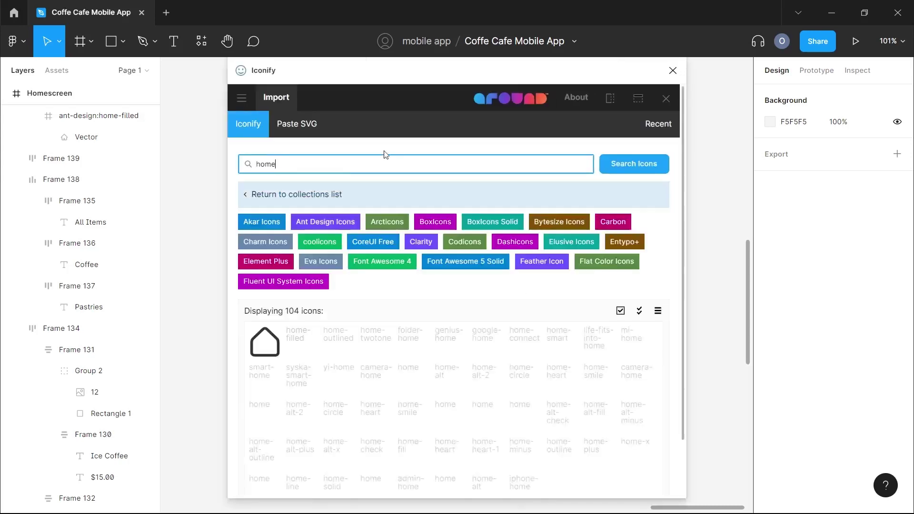
click(311, 167)
text(coffee)
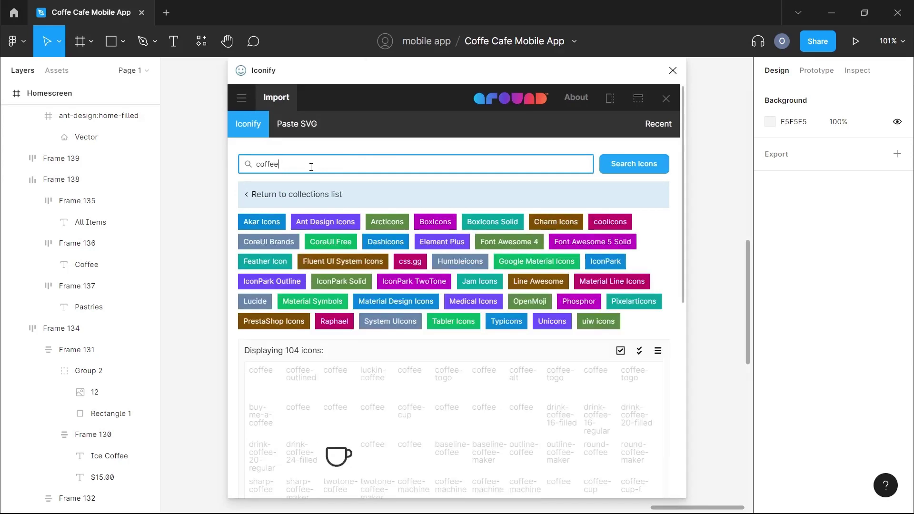
Import the raphael:coffee takeaway cup icon from the second results page and close the plugin.
scroll(420, 368, down, 3)
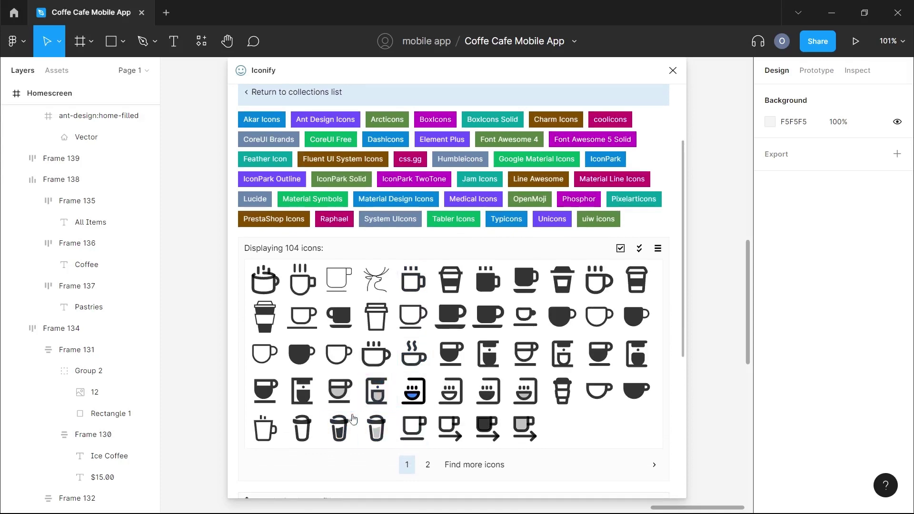
click(428, 466)
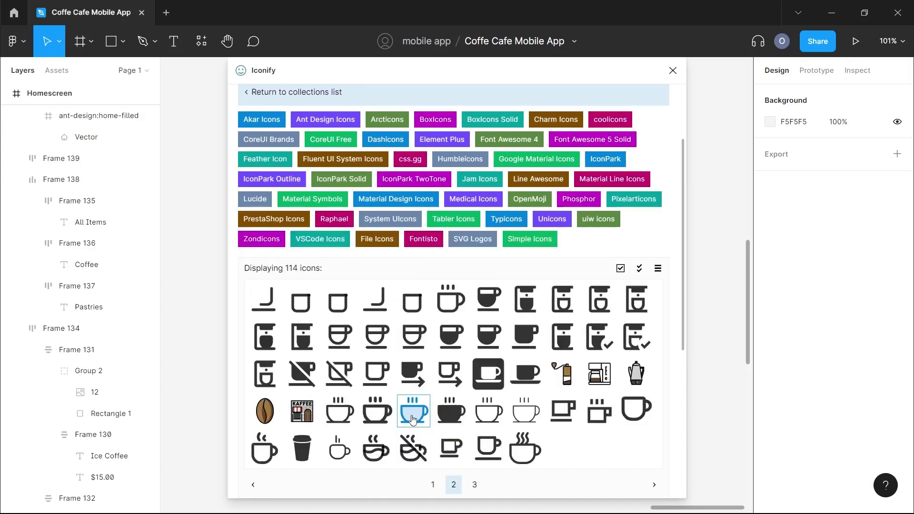
scroll(433, 428, down, 1)
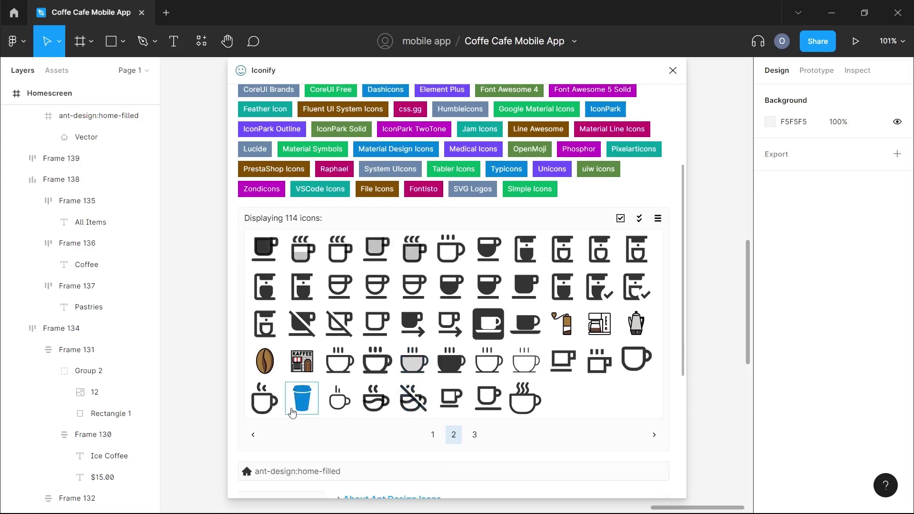
click(302, 399)
scroll(429, 405, down, 5)
click(388, 335)
click(552, 484)
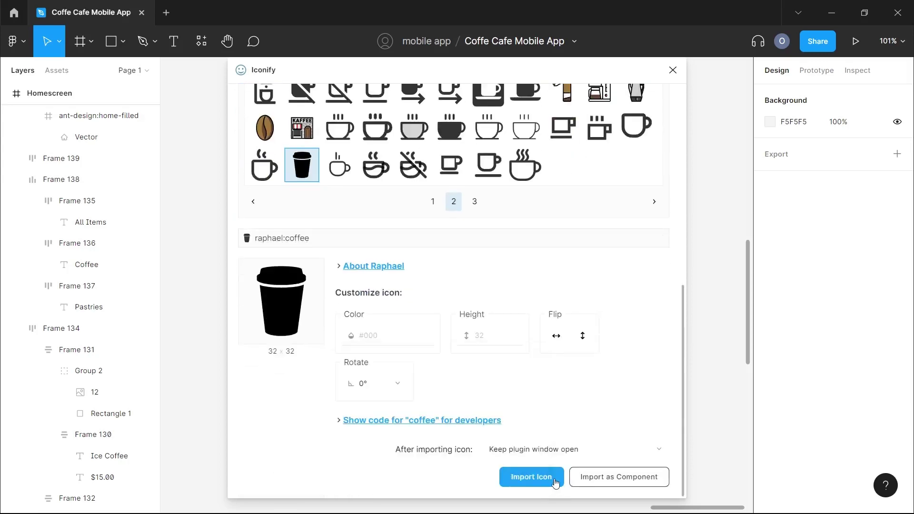
click(555, 483)
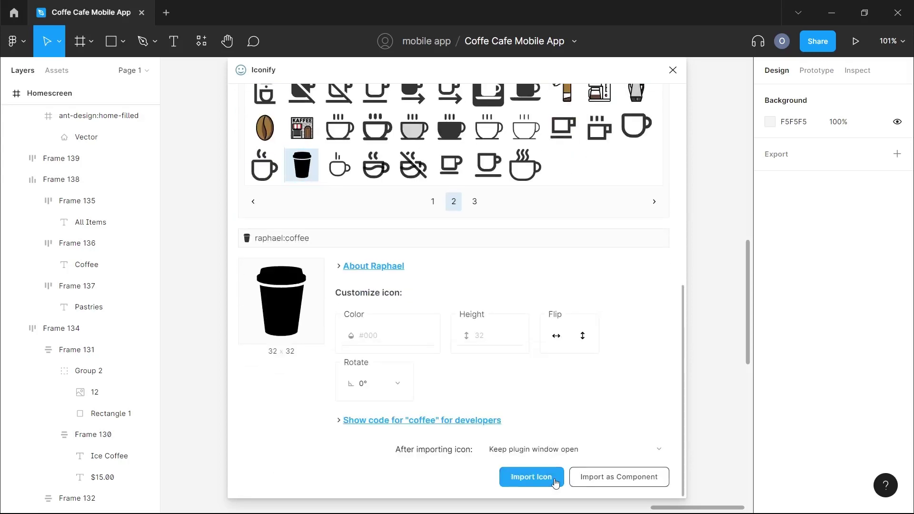
click(672, 71)
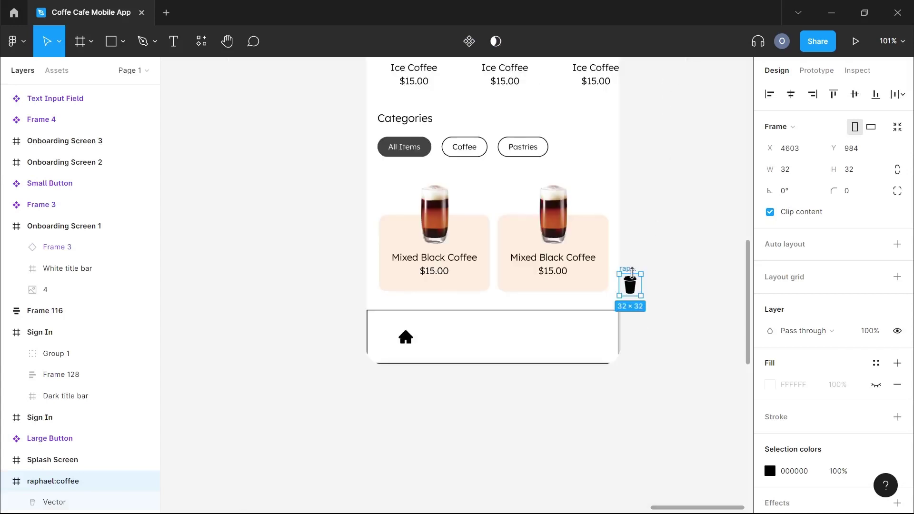
Place the coffee cup icon in the bottom frame just right of the home icon, and check the cart and heart icons.
drag(632, 275, 449, 324)
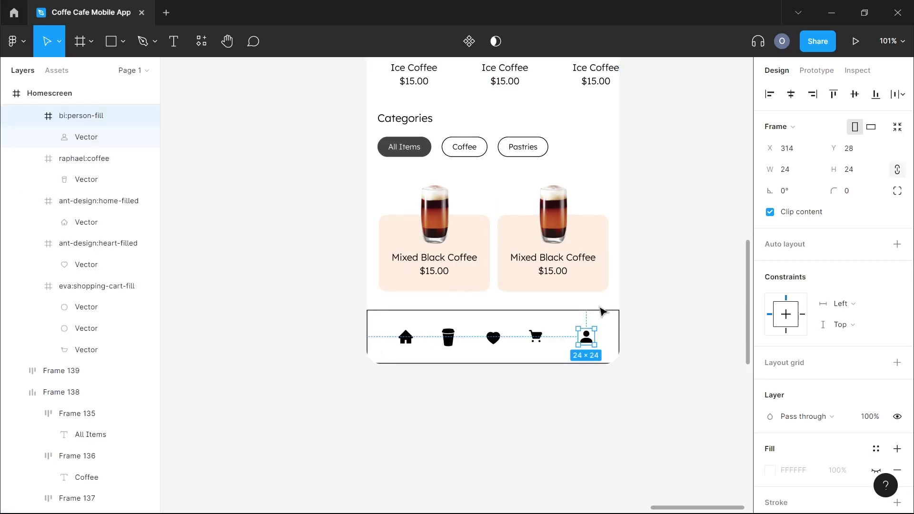
click(539, 339)
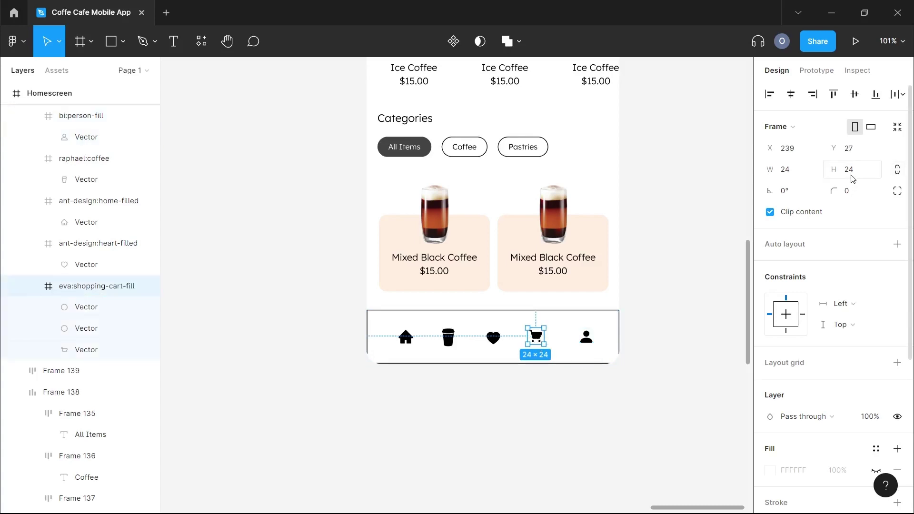
click(501, 339)
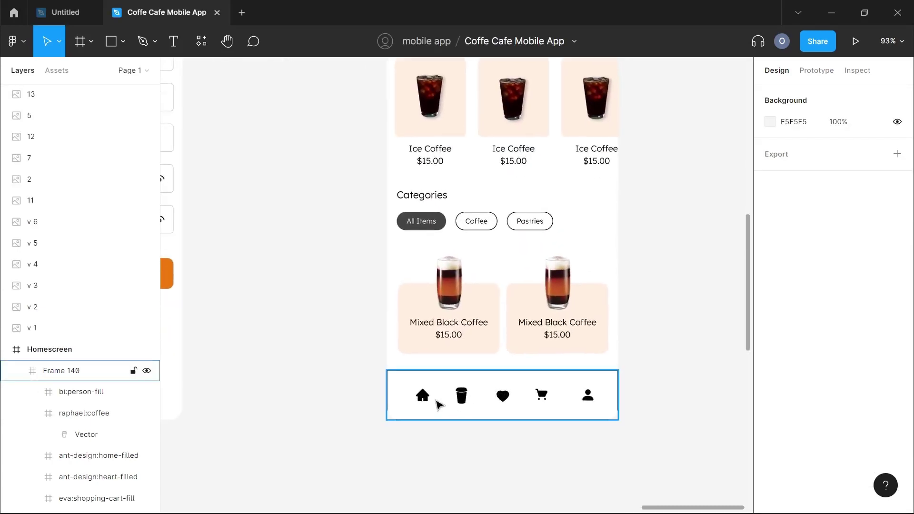
Try setting the height of the coffee cup icon's frame to 28, and undo the change.
scroll(464, 404, up, 5)
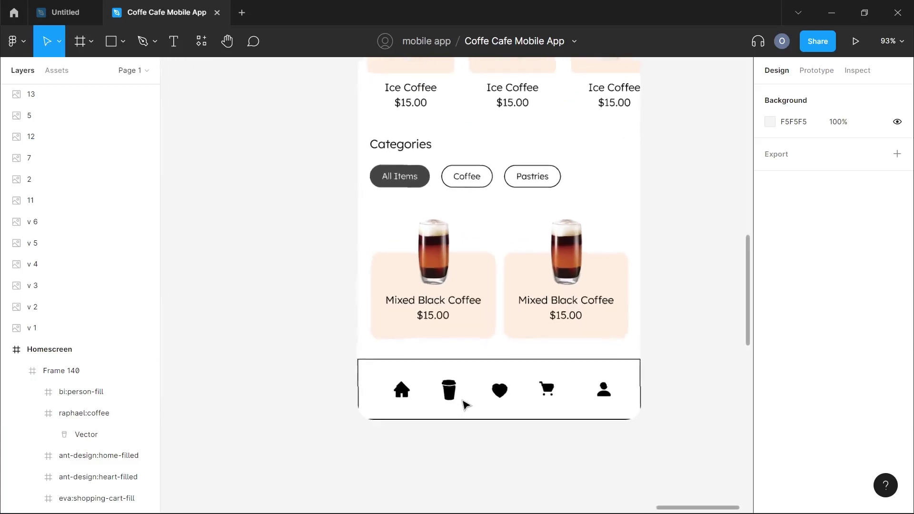
click(464, 404)
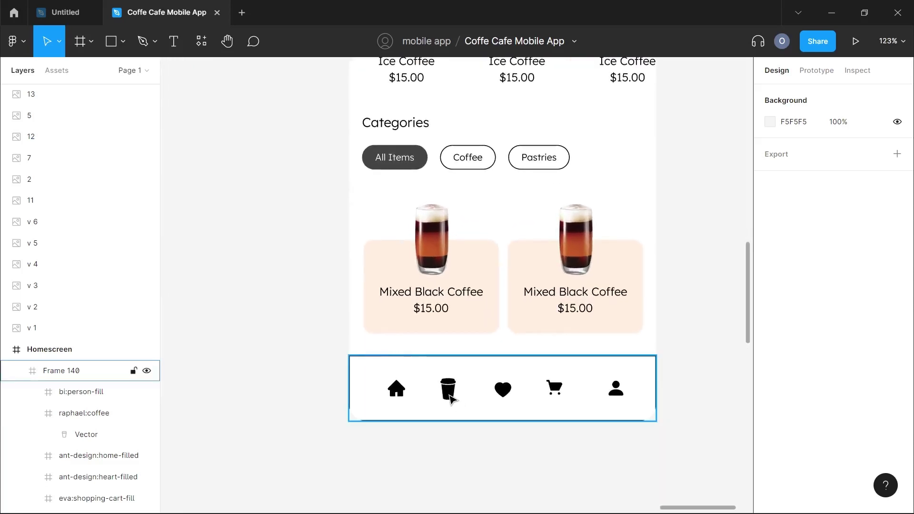
double_click(451, 399)
double_click(451, 399)
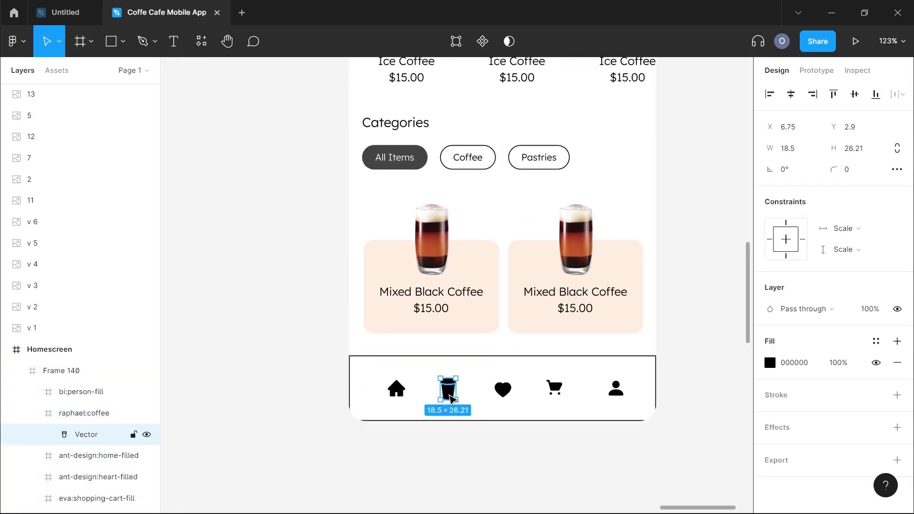
key(Escape)
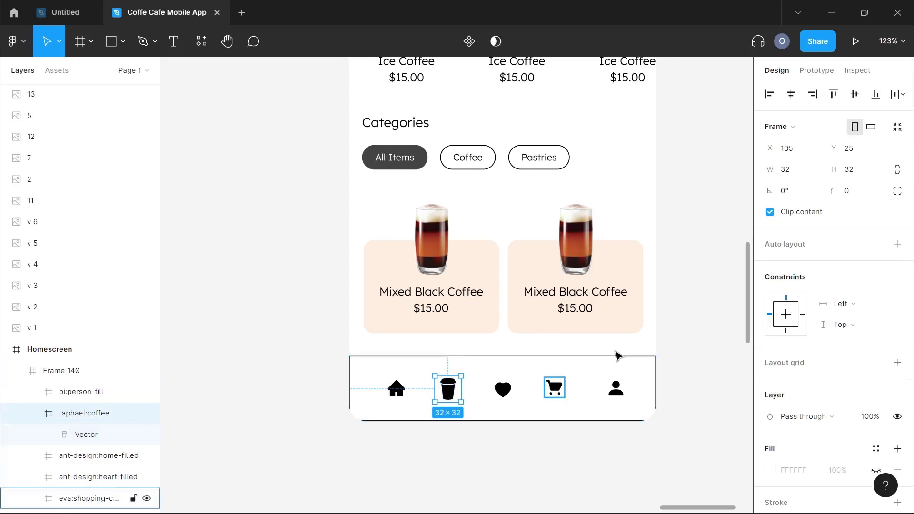
click(853, 177)
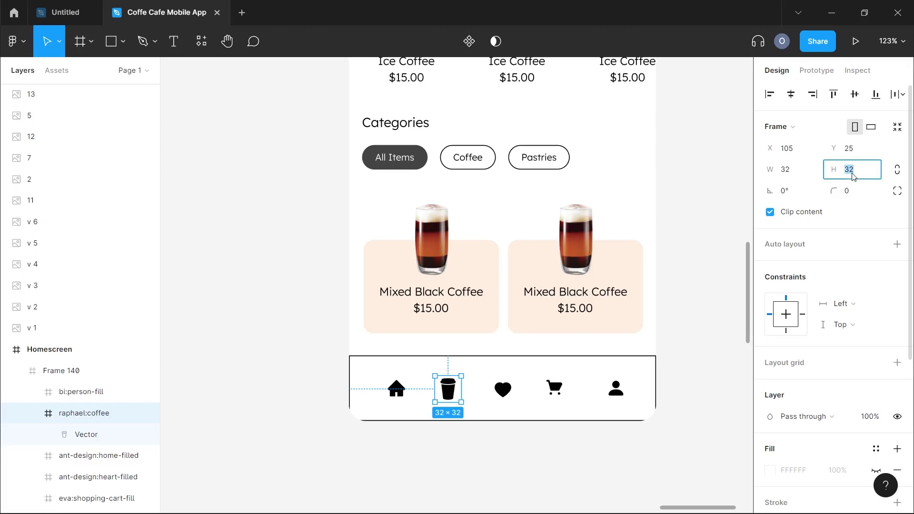
key(Return)
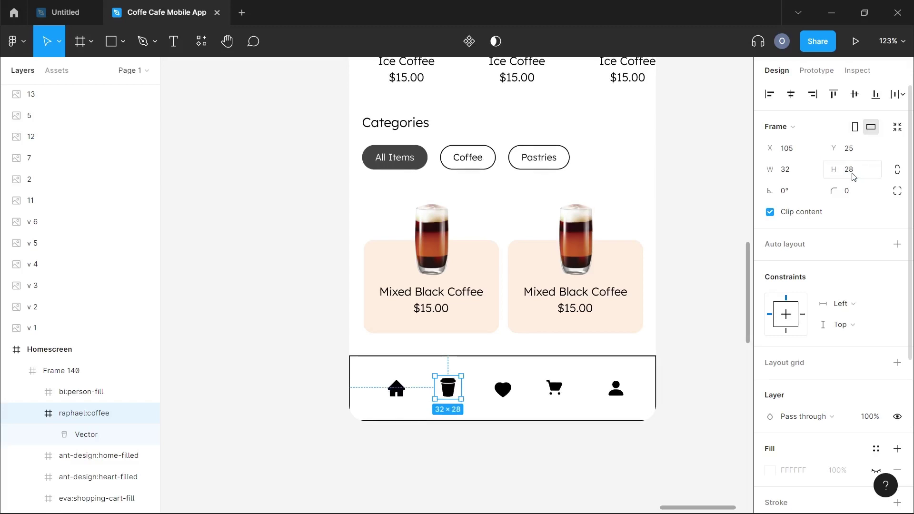
key(ctrl+z)
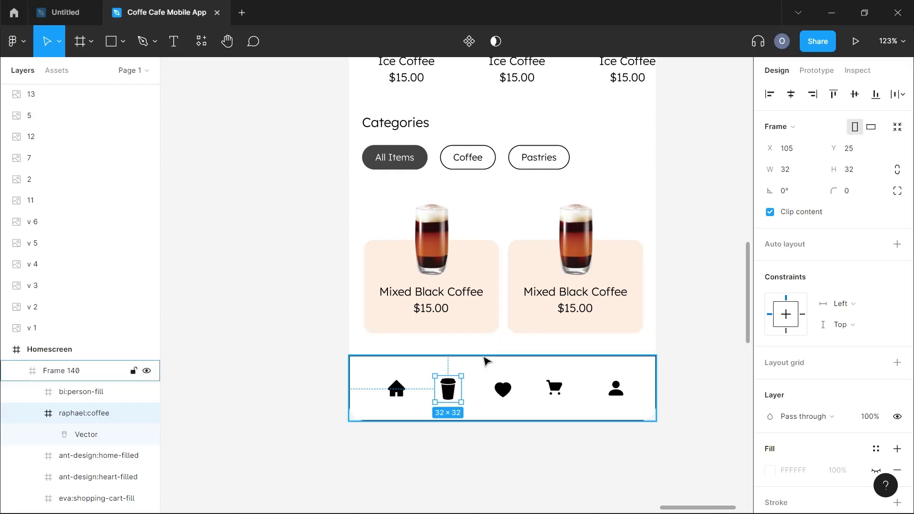
Scale the coffee cup, home and heart icons in the bottom frame to 28 × 28 each.
key(k)
scroll(463, 403, up, 5)
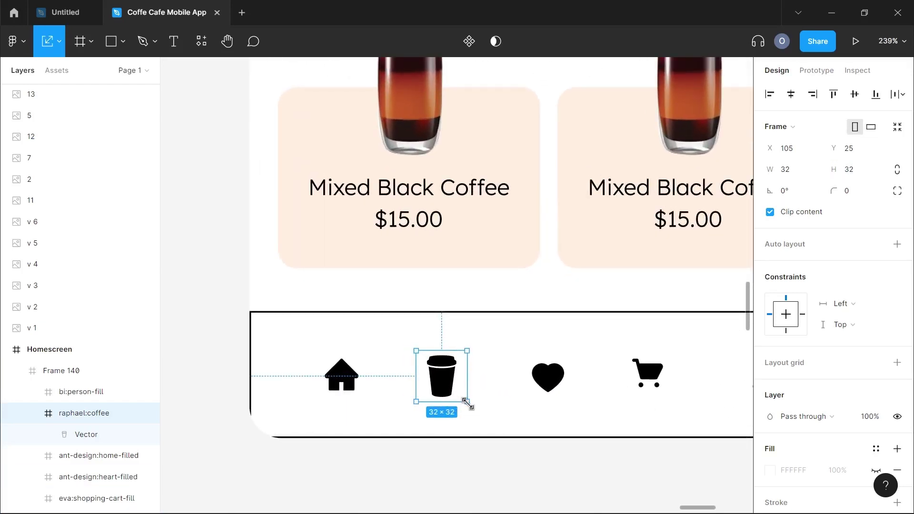
drag(468, 403, 464, 398)
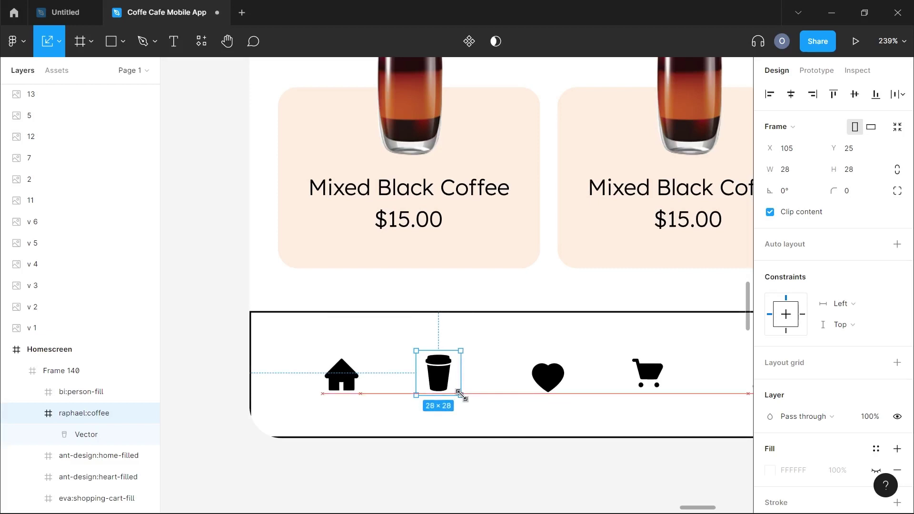
click(340, 376)
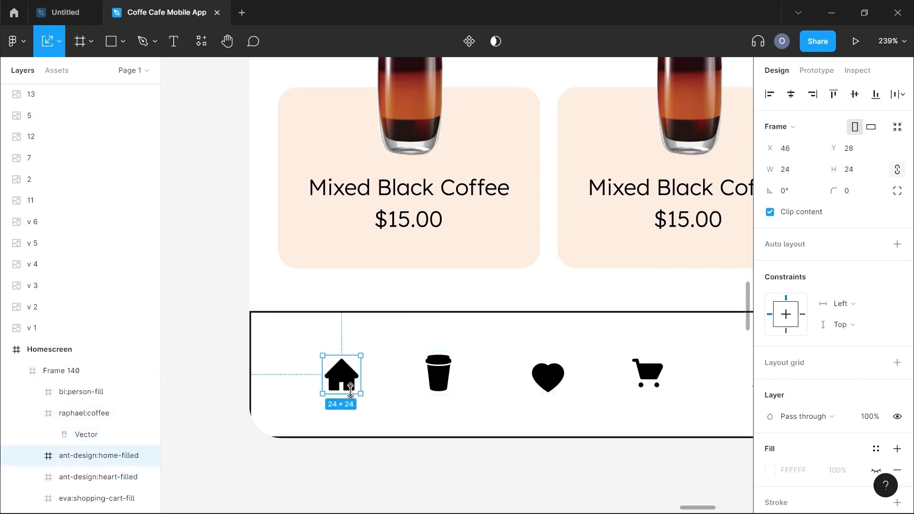
drag(320, 357, 317, 350)
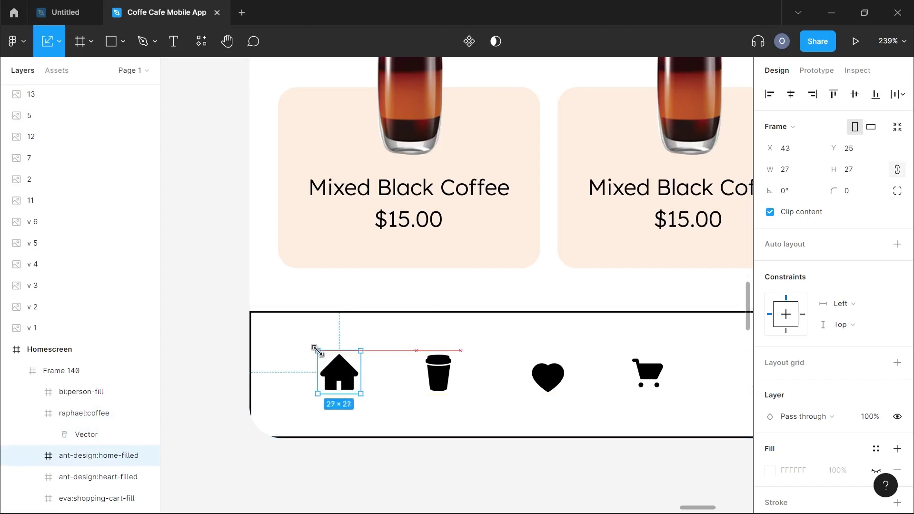
click(566, 384)
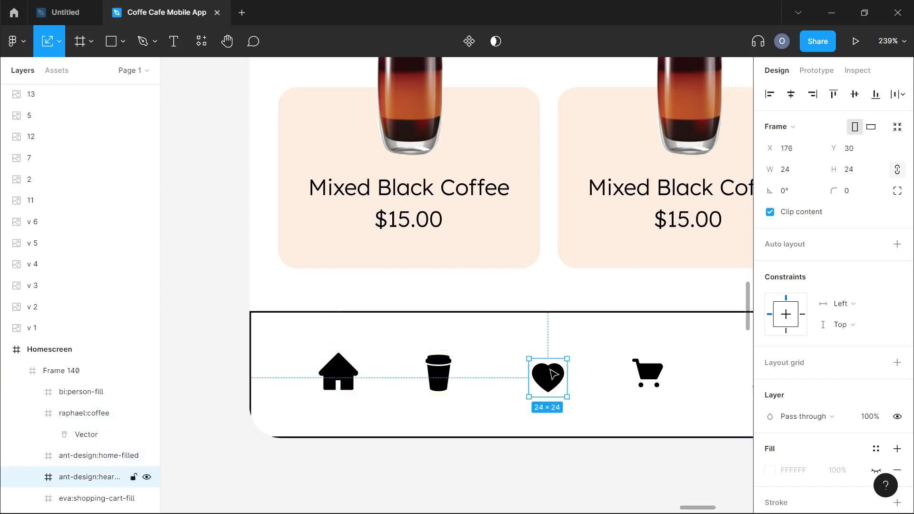
drag(526, 358, 524, 354)
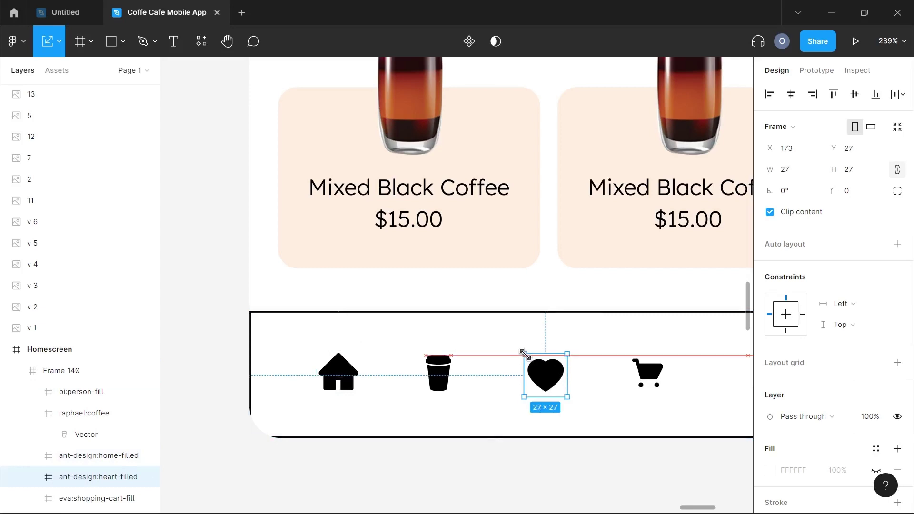
Scale the shopping cart and person icons in the bottom frame to 28 × 28 each.
click(649, 375)
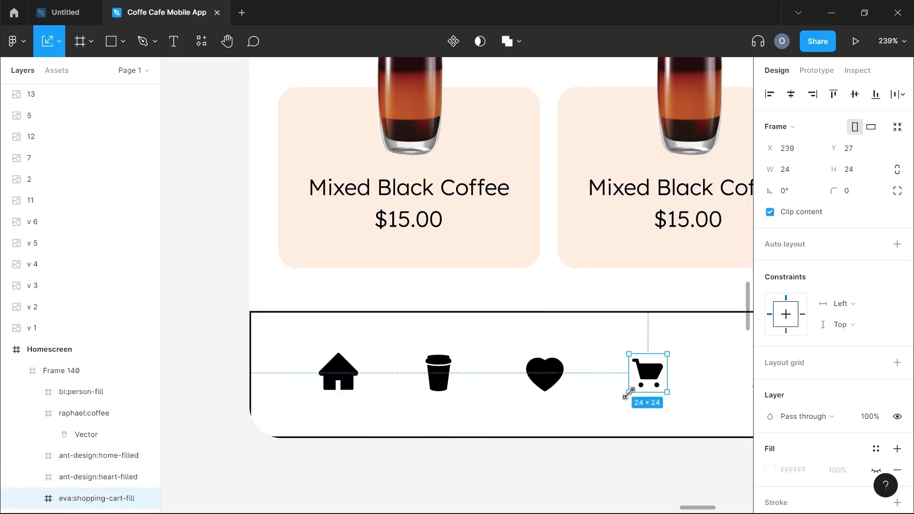
drag(628, 394, 627, 398)
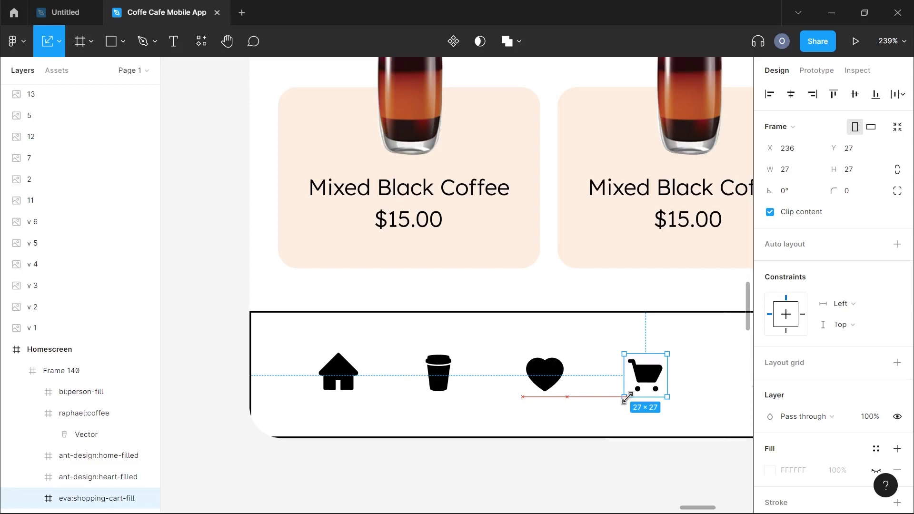
drag(626, 399, 624, 397)
scroll(625, 397, up, 5)
scroll(628, 397, up, 5)
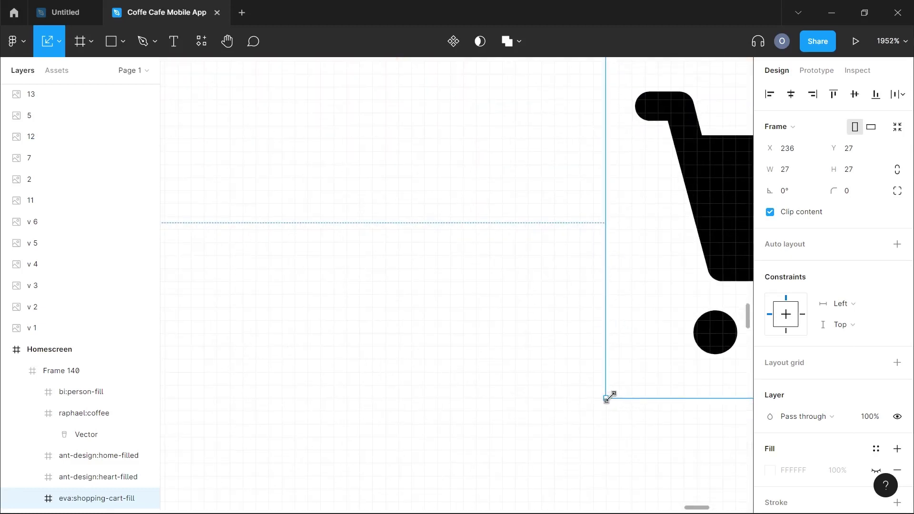
drag(610, 396, 600, 410)
scroll(601, 409, down, 6)
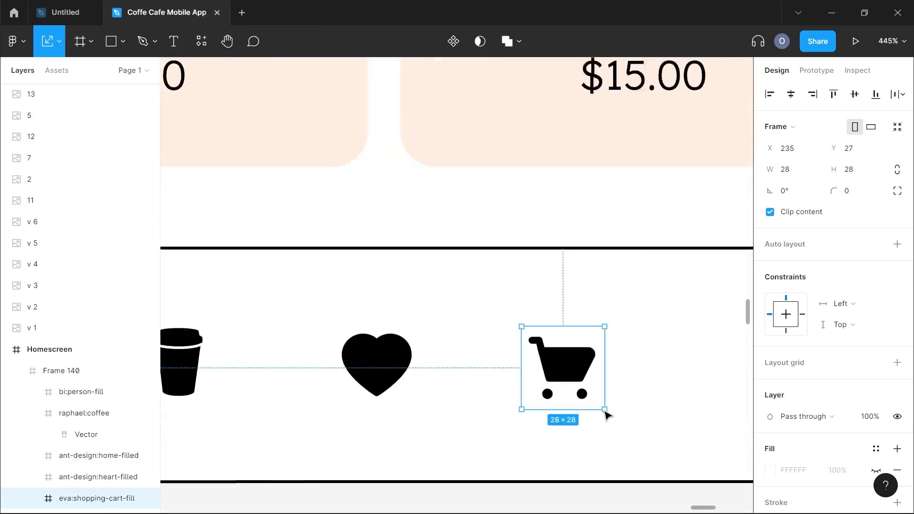
click(637, 370)
scroll(615, 406, up, 4)
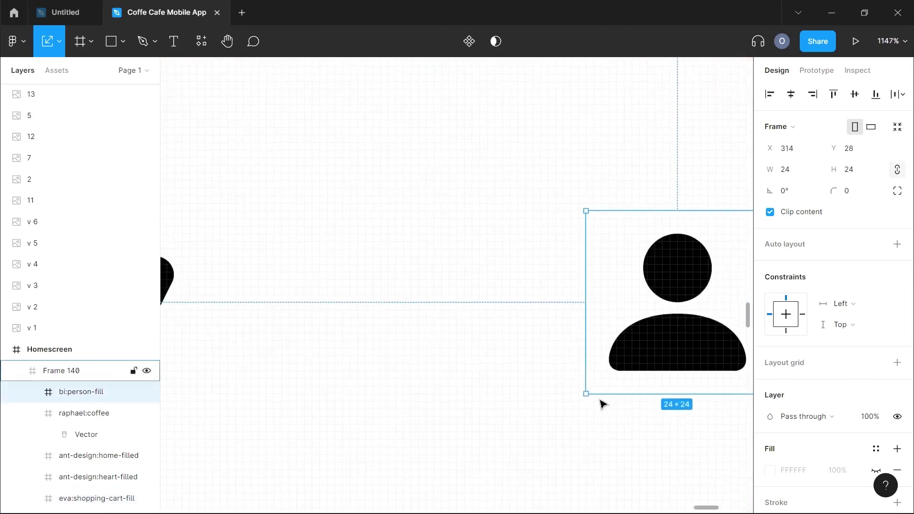
drag(591, 394, 578, 423)
scroll(578, 423, down, 8)
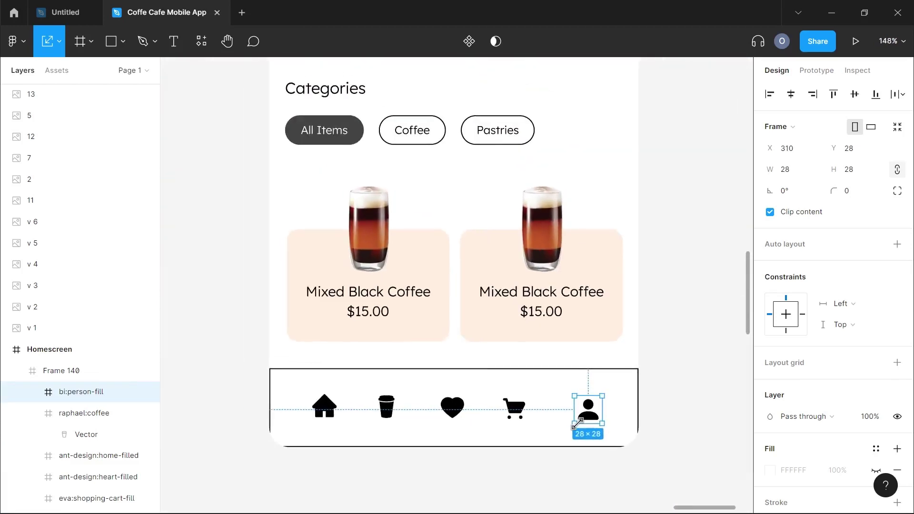
Swap the heart and coffee cup icons so the heart sits beside the home icon and the cup is in the middle.
click(457, 411)
mouse_move(458, 411)
mouse_down()
mouse_move(418, 431)
mouse_move(419, 409)
mouse_move(451, 409)
mouse_up()
click(385, 409)
drag(410, 429, 387, 411)
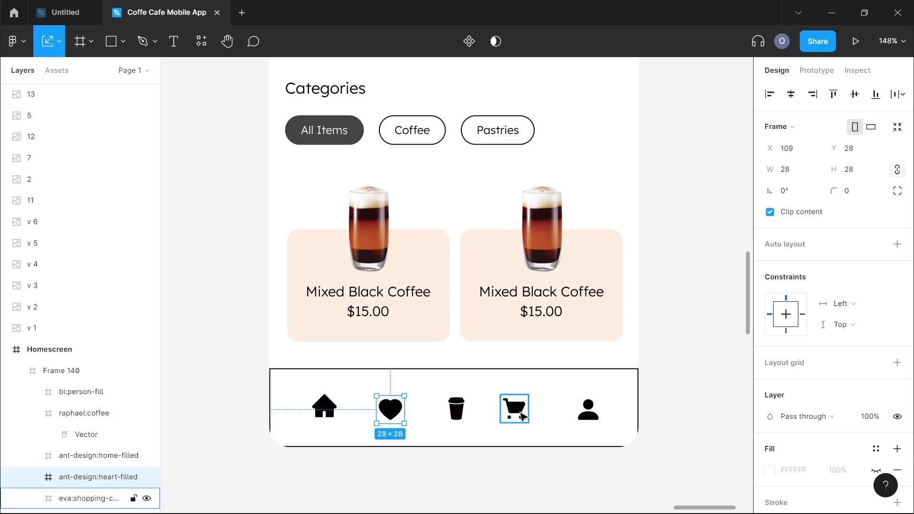
Shift the cart icon closer to the person icon, and move the home and heart icons up and to the left for labels.
drag(522, 417, 541, 417)
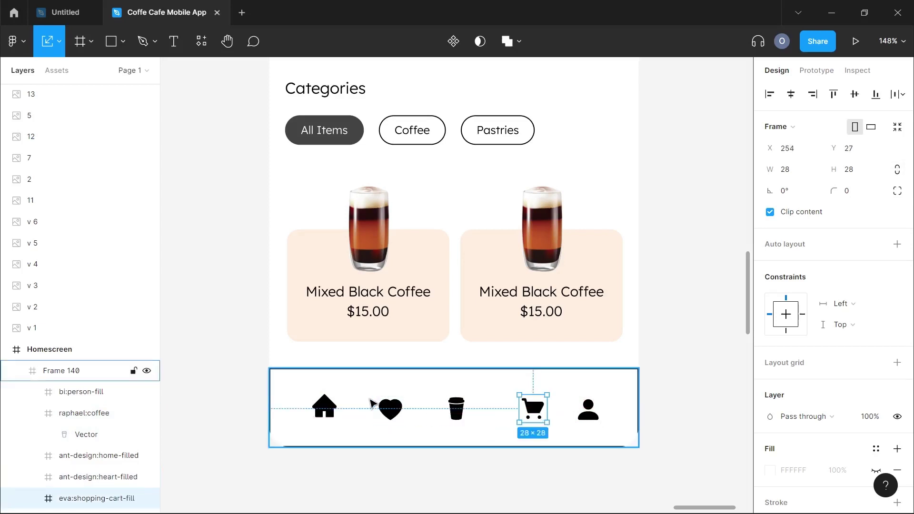
click(329, 389)
click(335, 408)
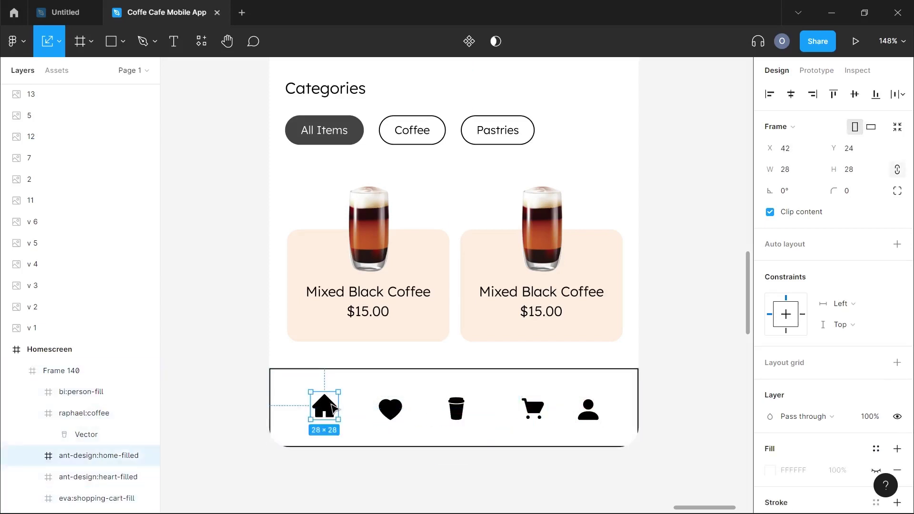
drag(335, 408, 314, 406)
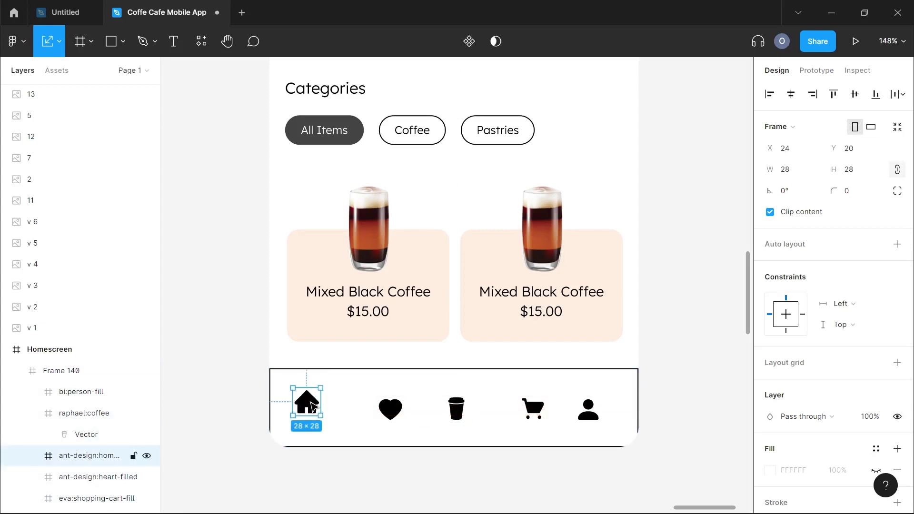
drag(391, 410, 381, 400)
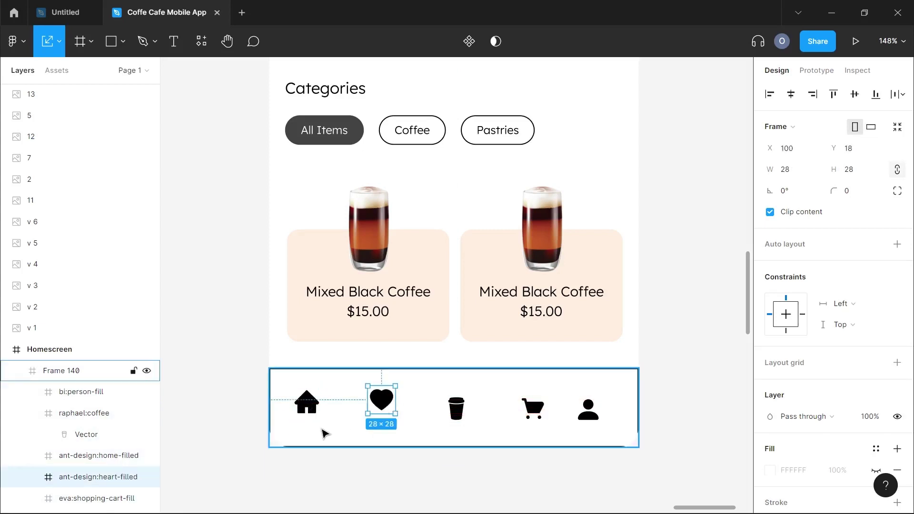
Add the text label "Home" below the home icon.
key(t)
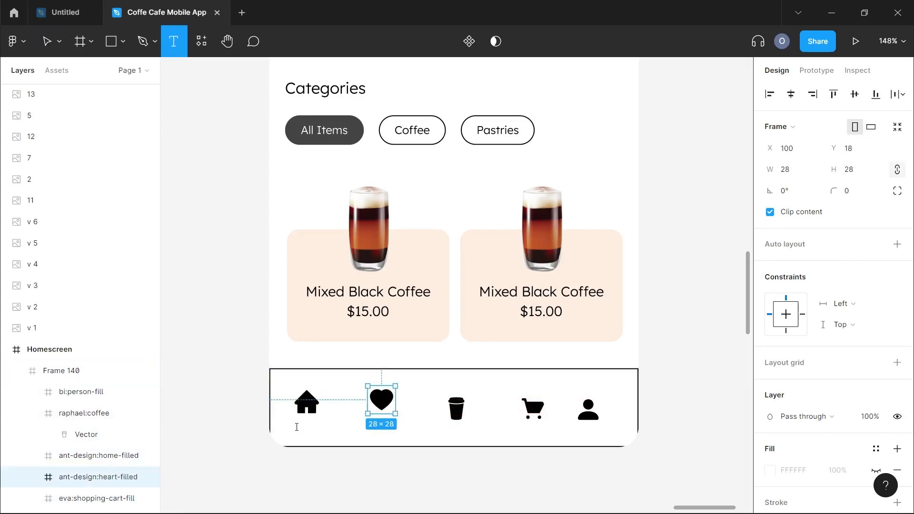
click(297, 428)
text(Home)
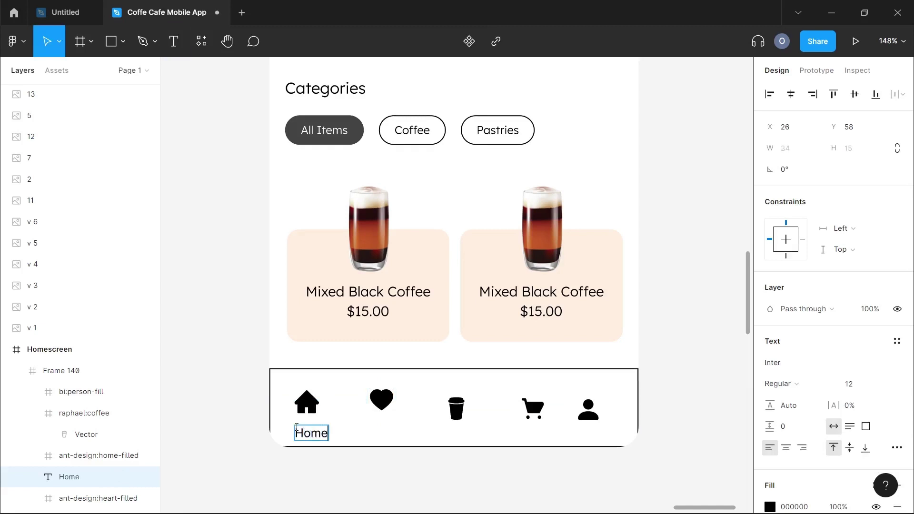
key(Escape)
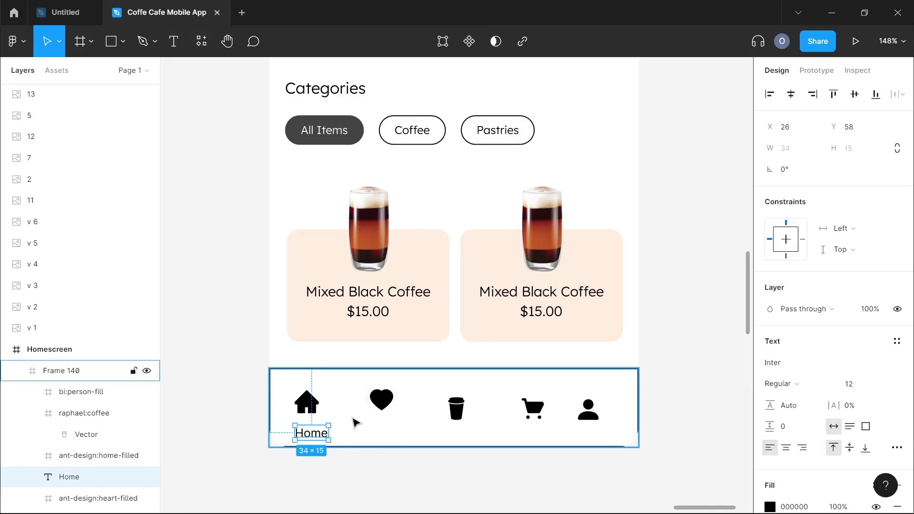
key(Escape)
Add the text label "Favourite" below the heart icon, replacing the initial wording "Wishlist".
key(t)
click(356, 423)
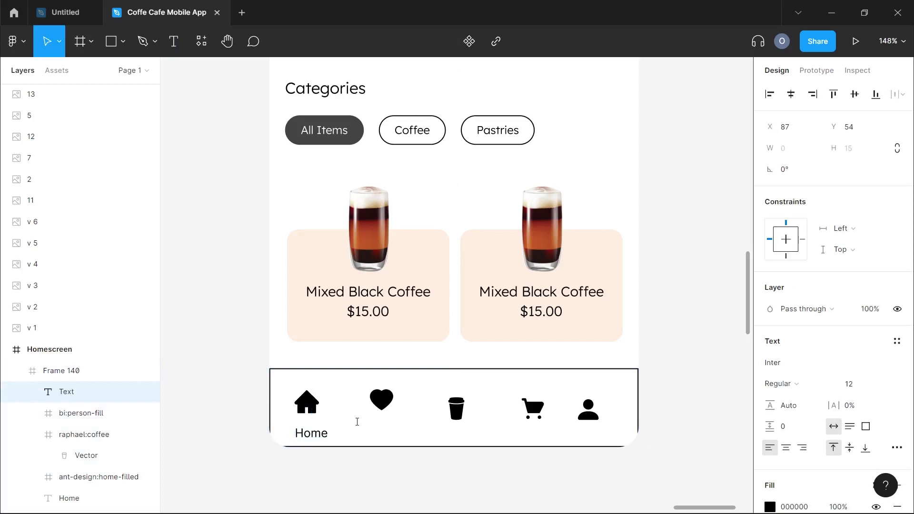
text(Wishli)
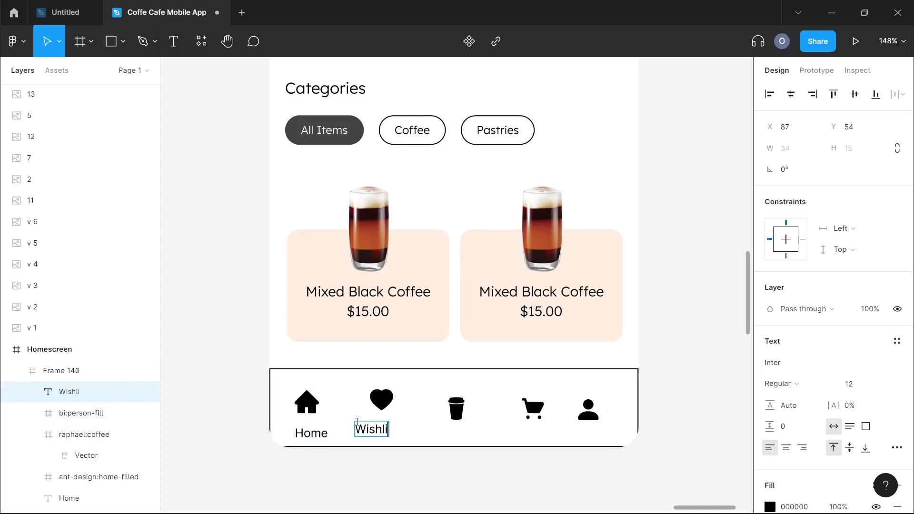
text(st)
key(BackSpace)
key(BackSpace)
key(BackSpace)
key(BackSpace)
text(F)
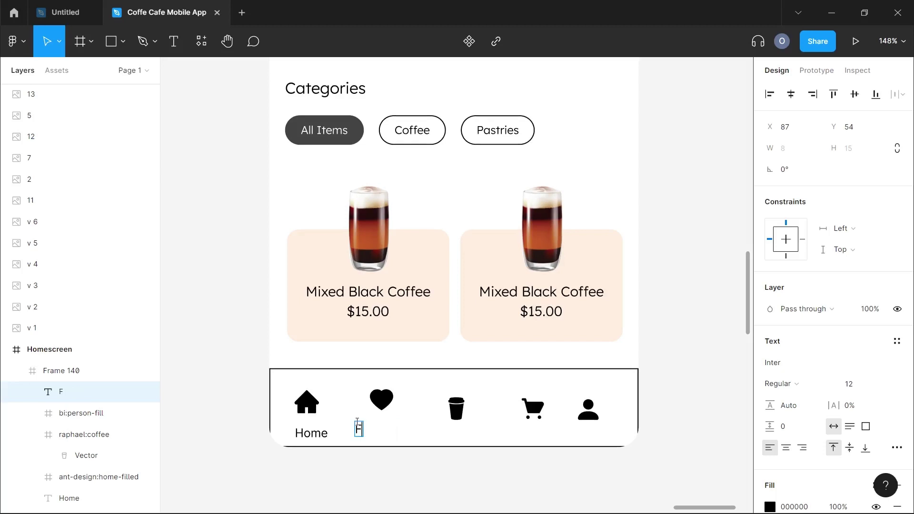
text(avouri)
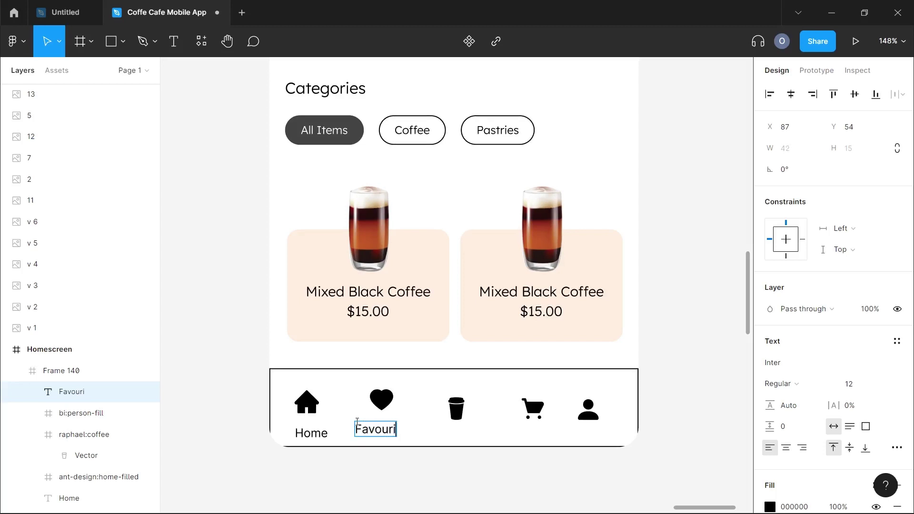
text(te)
click(444, 433)
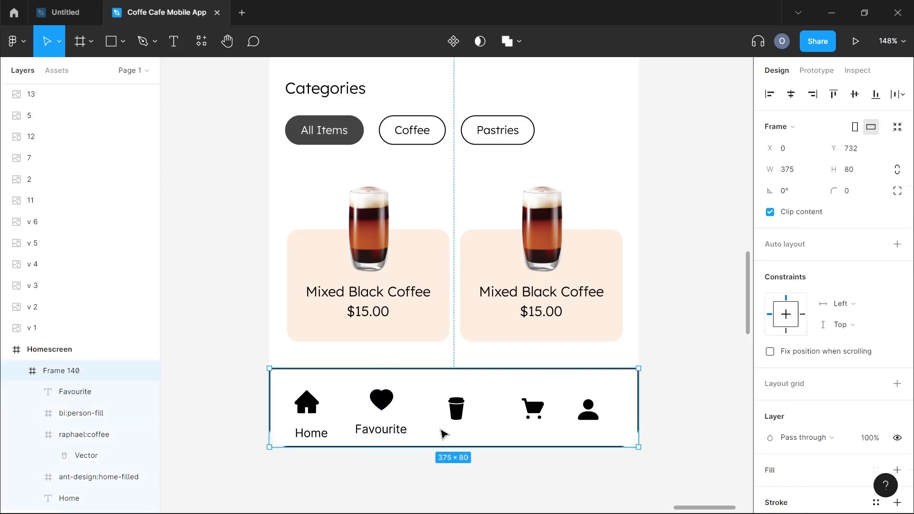
Add the text labels "Menu" below the coffee cup icon and "Cart" below the shopping cart icon.
key(t)
click(440, 429)
text(Menu)
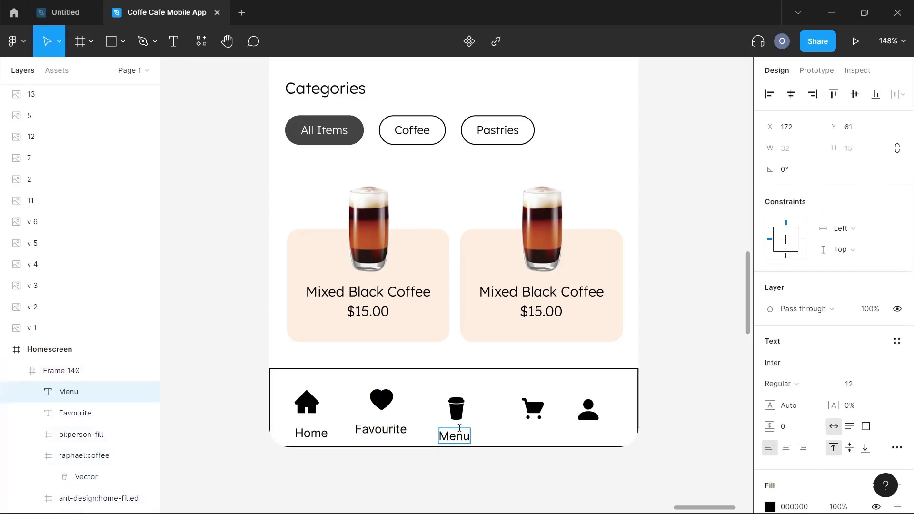
click(534, 444)
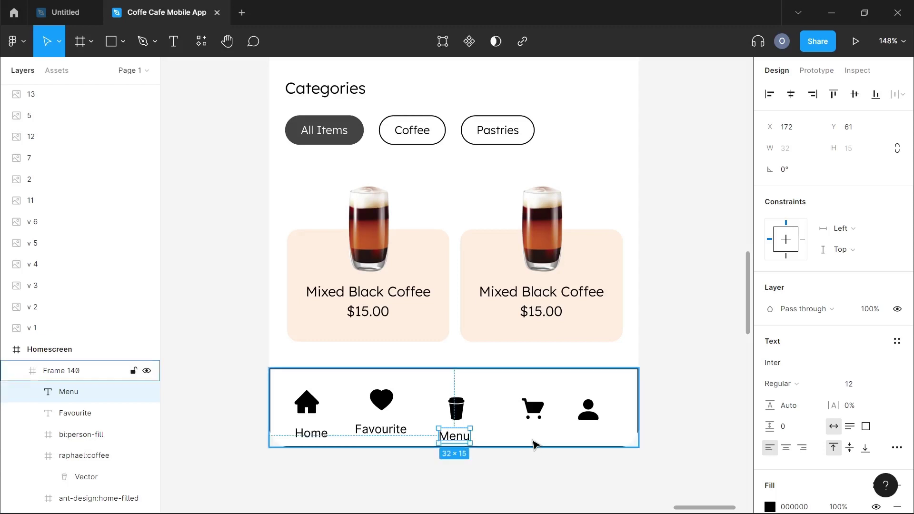
key(t)
click(504, 431)
text(Cart)
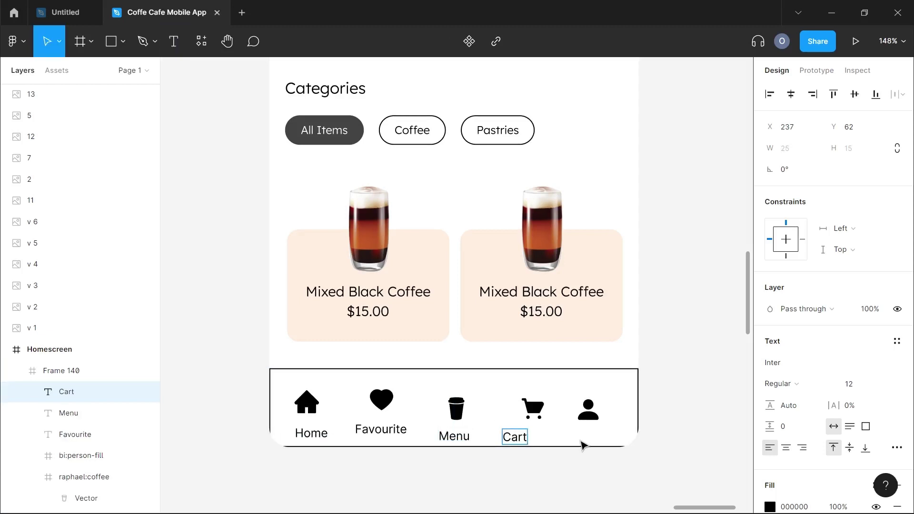
key(Escape)
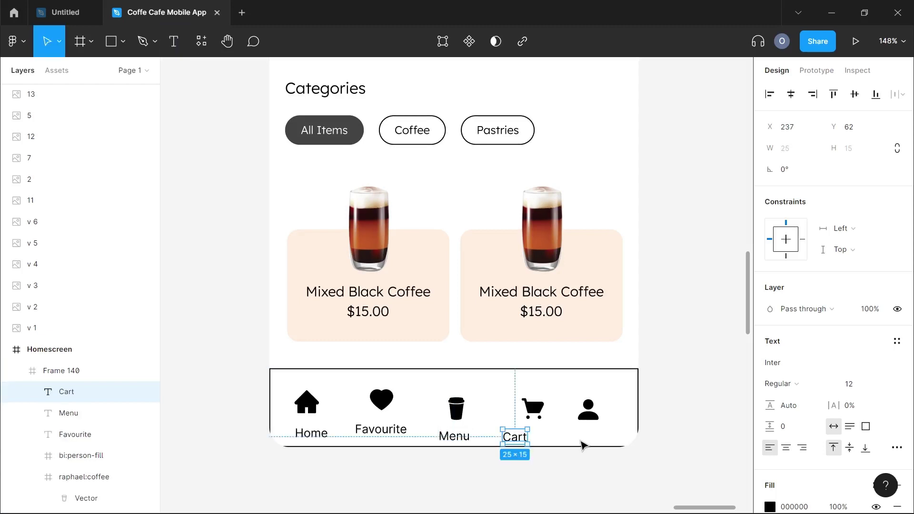
Add the text label "Profile" below the person icon.
key(t)
click(572, 438)
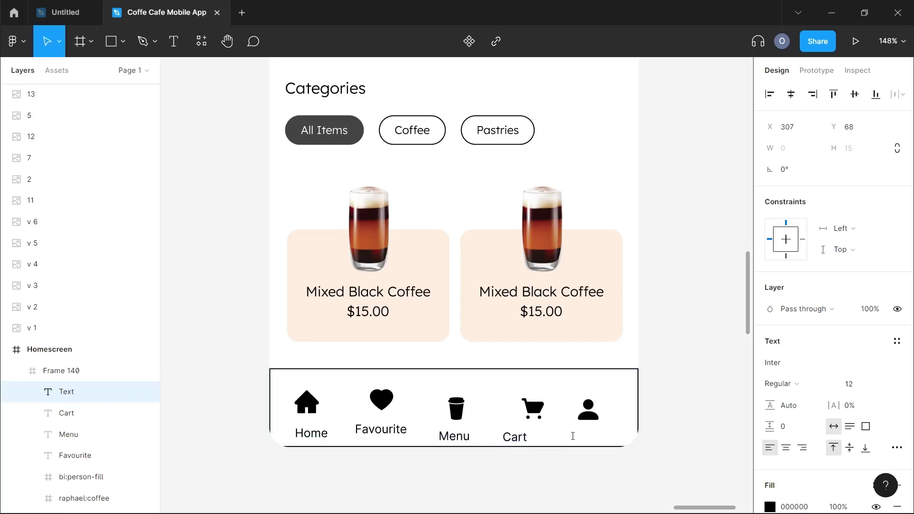
text(Profile)
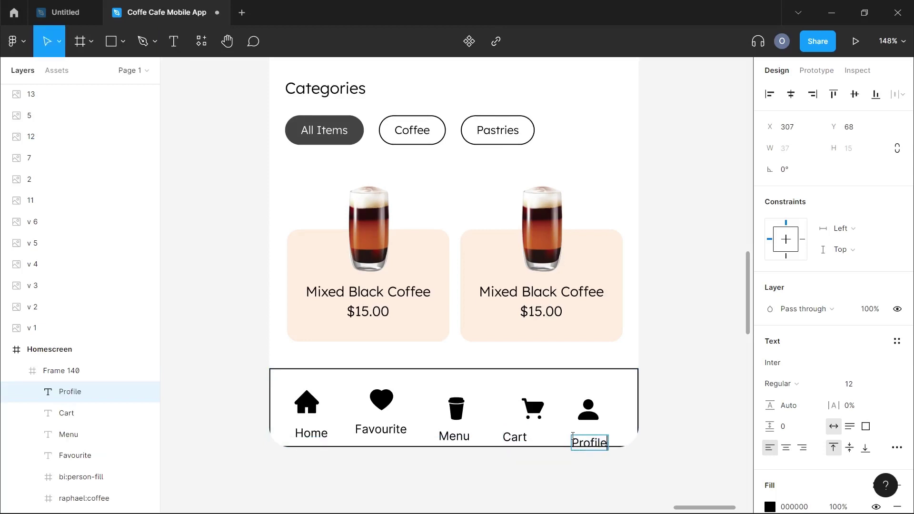
key(Escape)
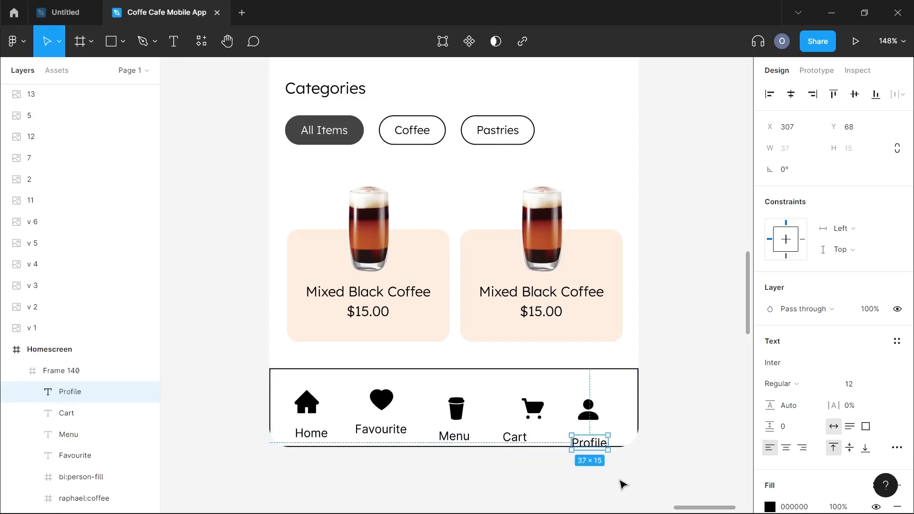
Move the Home label up under the house icon and combine both in a vertical, top-centred auto layout with 0 spacing.
click(312, 403)
click(326, 436)
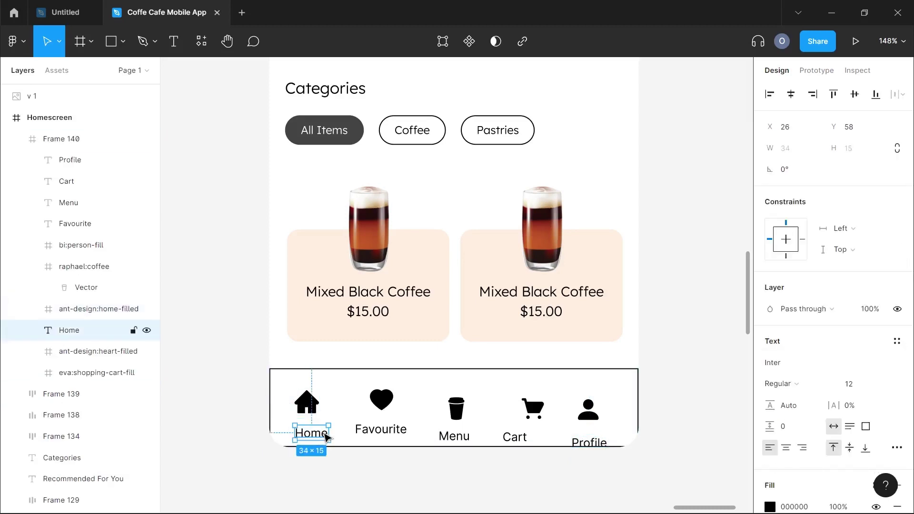
drag(319, 437, 312, 426)
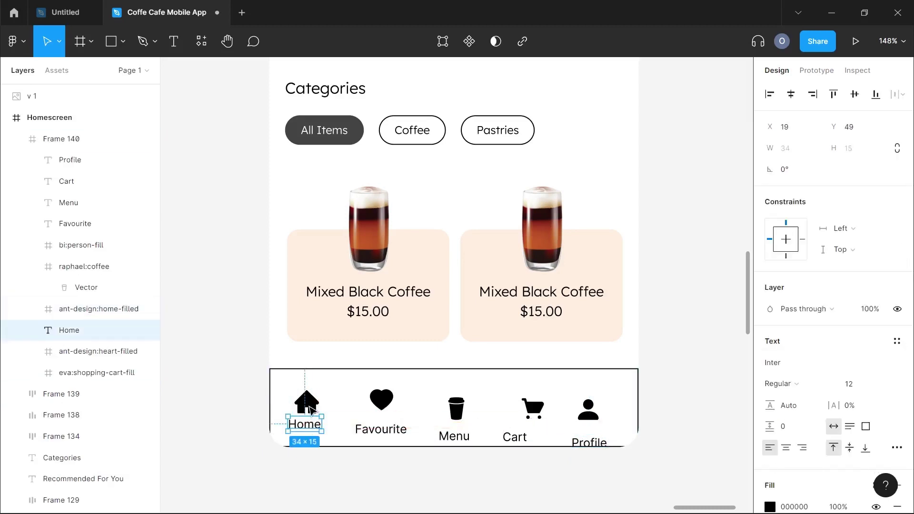
shift+click(312, 409)
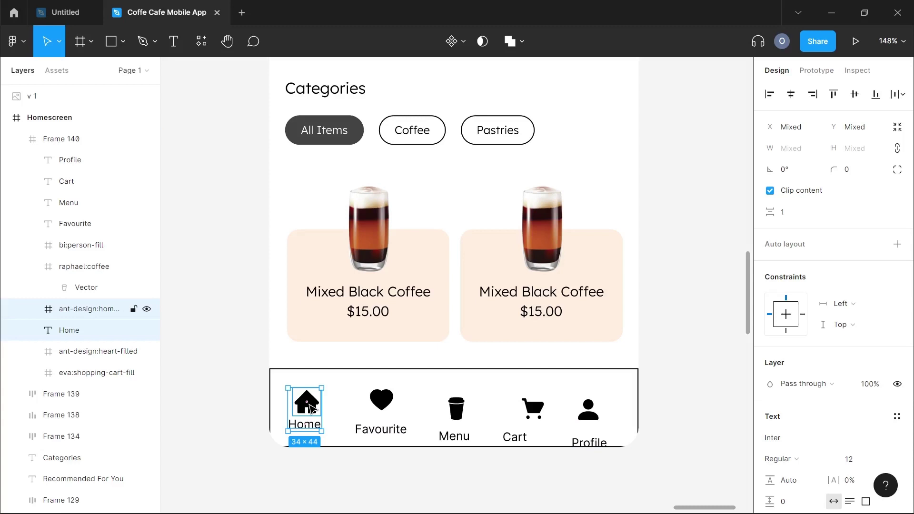
key(shift+a)
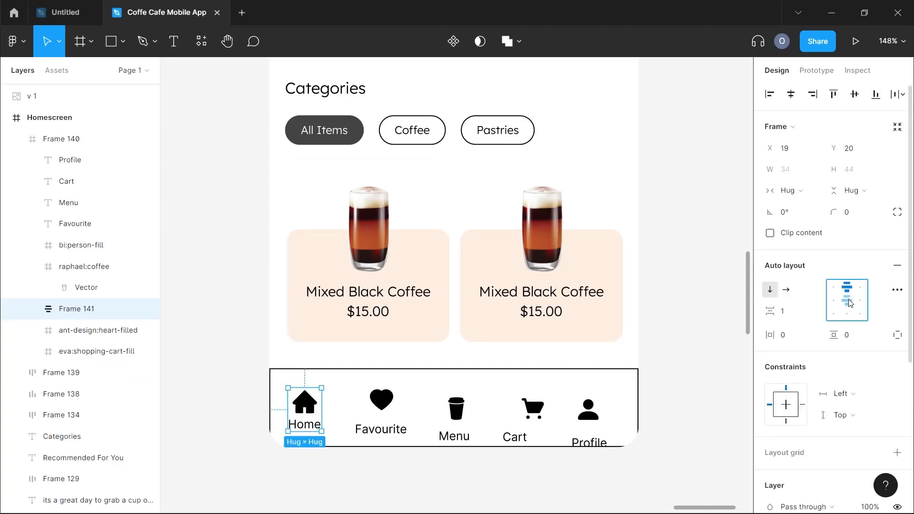
click(786, 311)
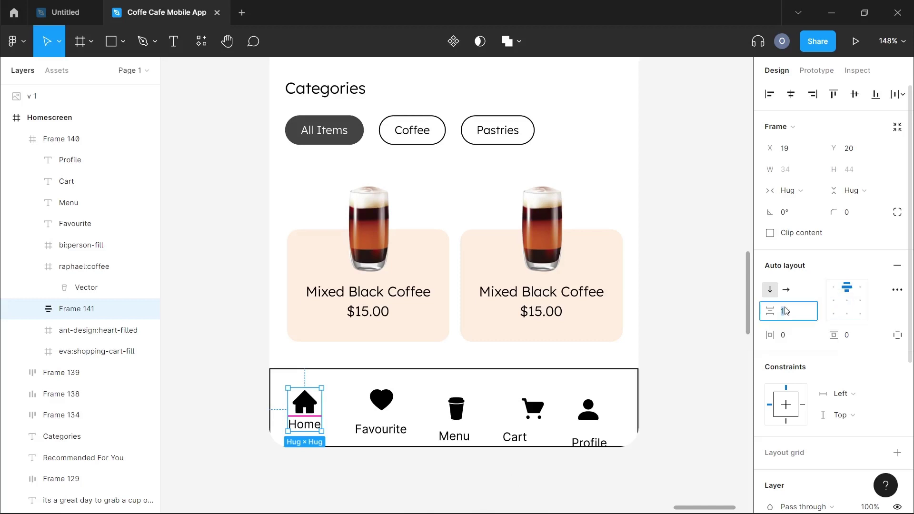
key(Return)
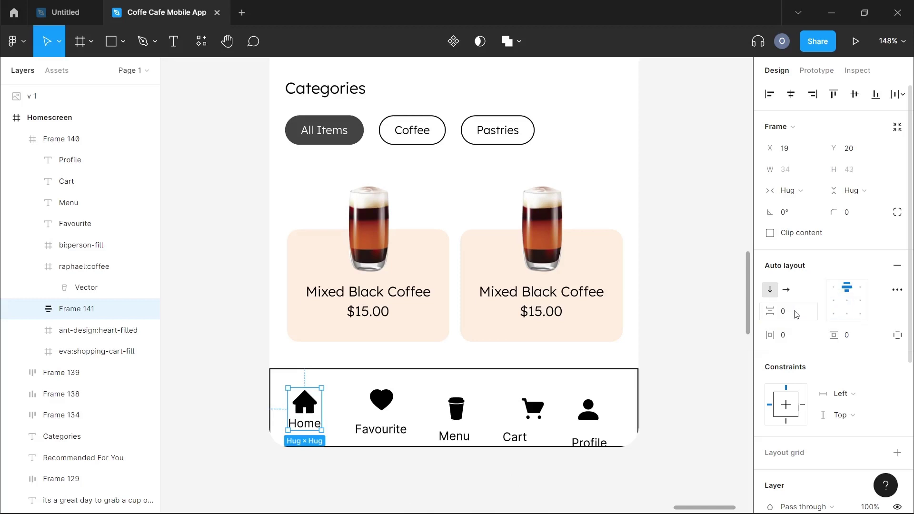
Combine the heart icon and the Favourite label in a vertical auto layout with 0 spacing.
click(391, 398)
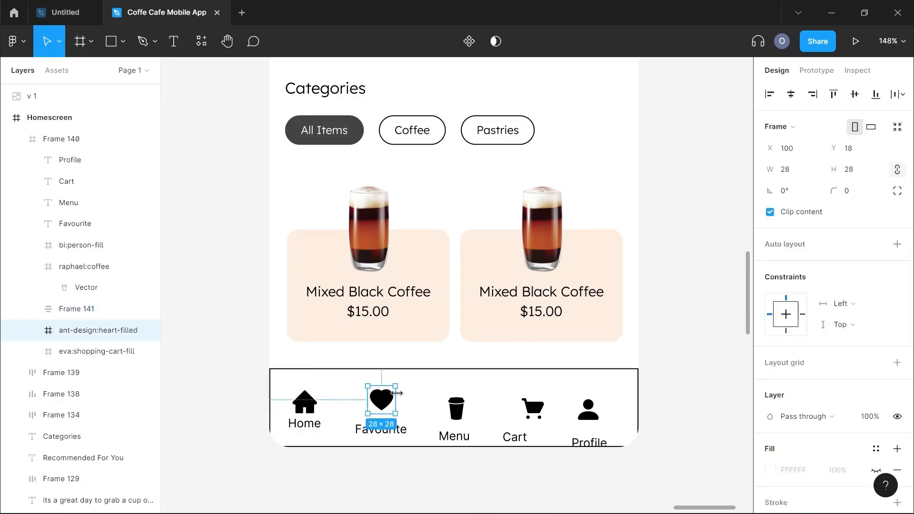
shift+click(402, 431)
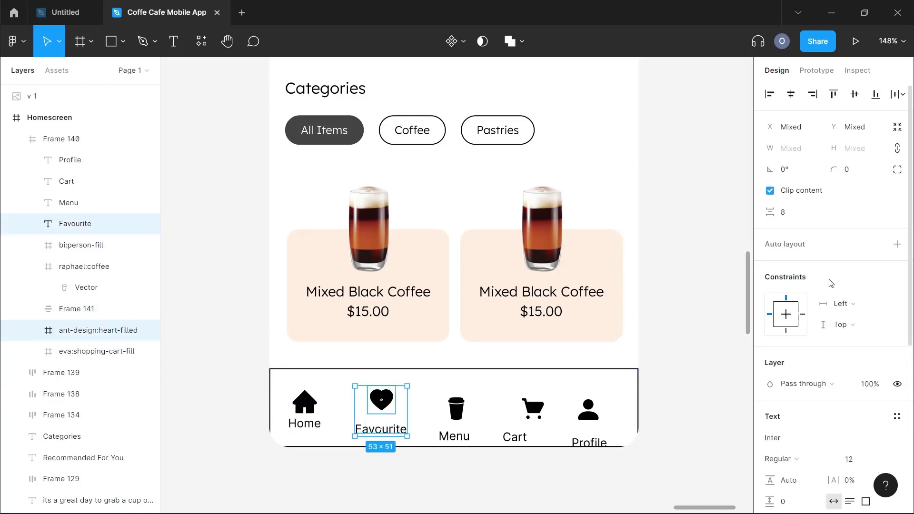
key(shift+a)
click(794, 313)
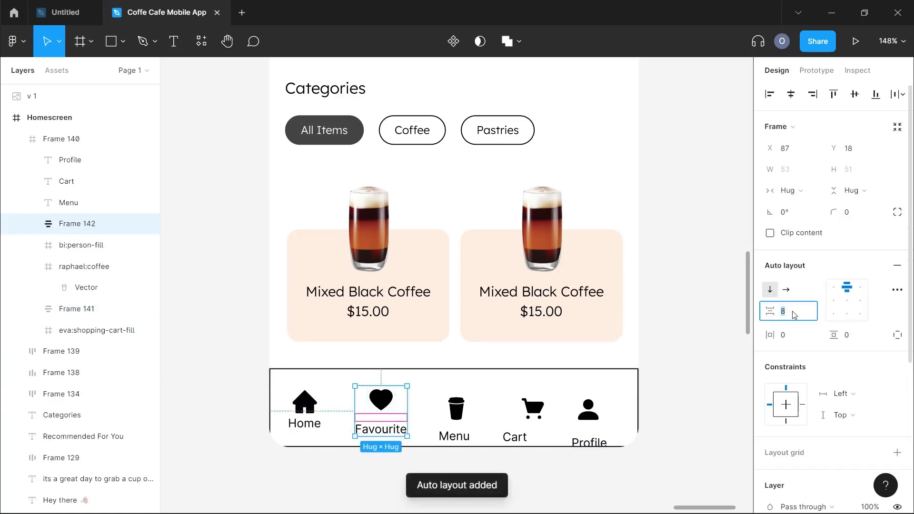
key(Return)
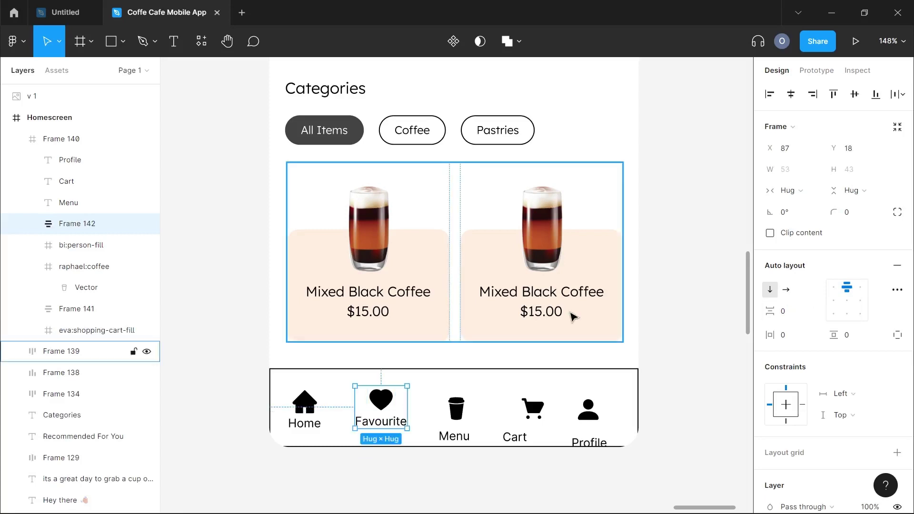
Combine the coffee cup icon and the Menu label in a top-centred vertical auto layout with 0 spacing.
click(456, 408)
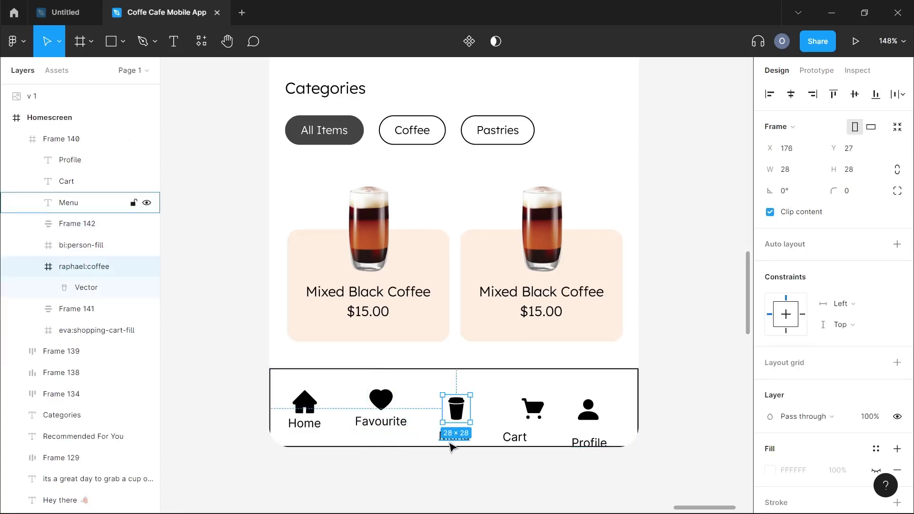
shift+click(450, 440)
key(shift+a)
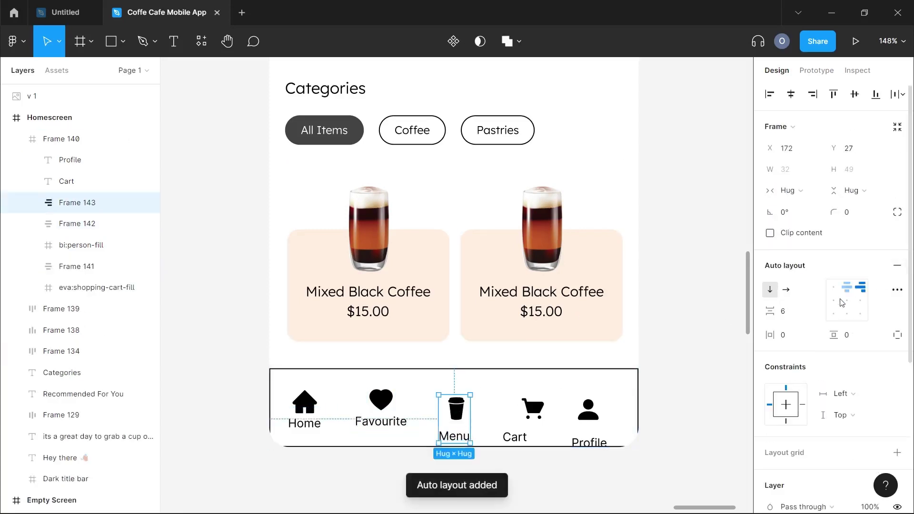
click(848, 287)
click(797, 314)
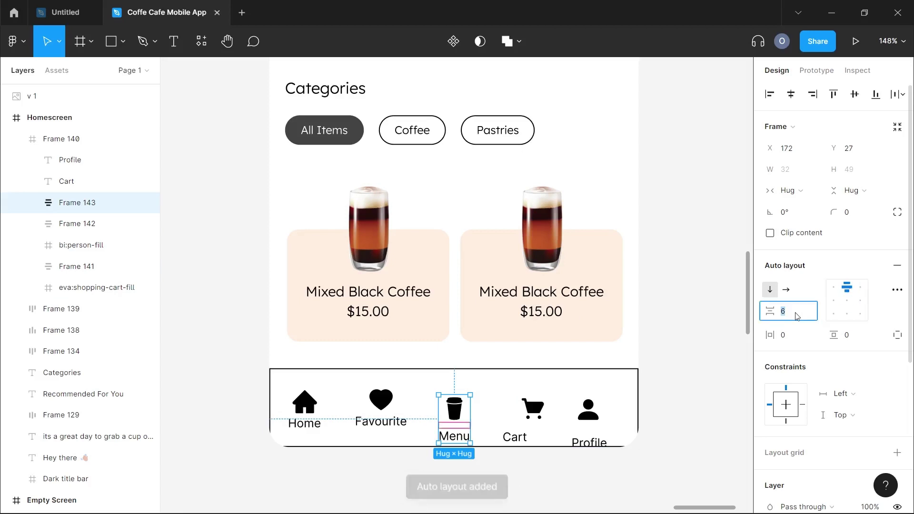
text(0)
key(Return)
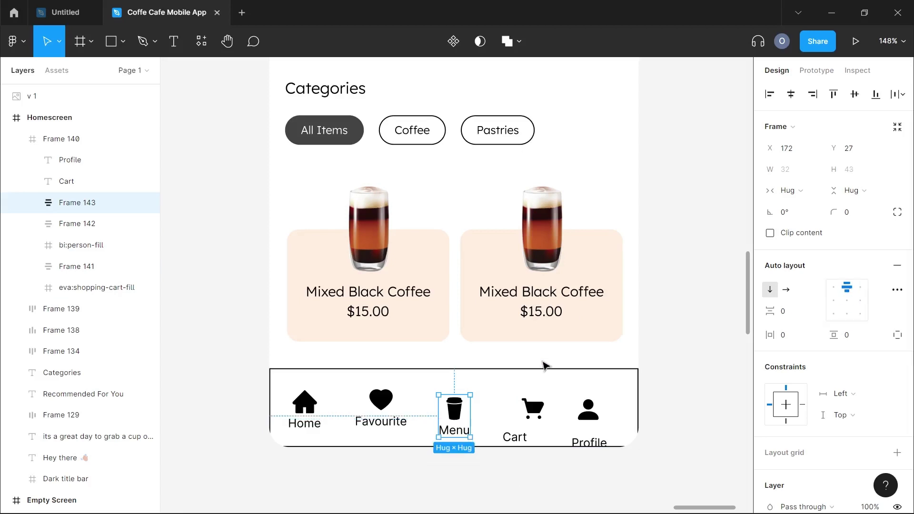
Move the shopping cart icon up level with the heart icon and place the Cart label directly beneath it.
click(535, 411)
drag(534, 410, 524, 403)
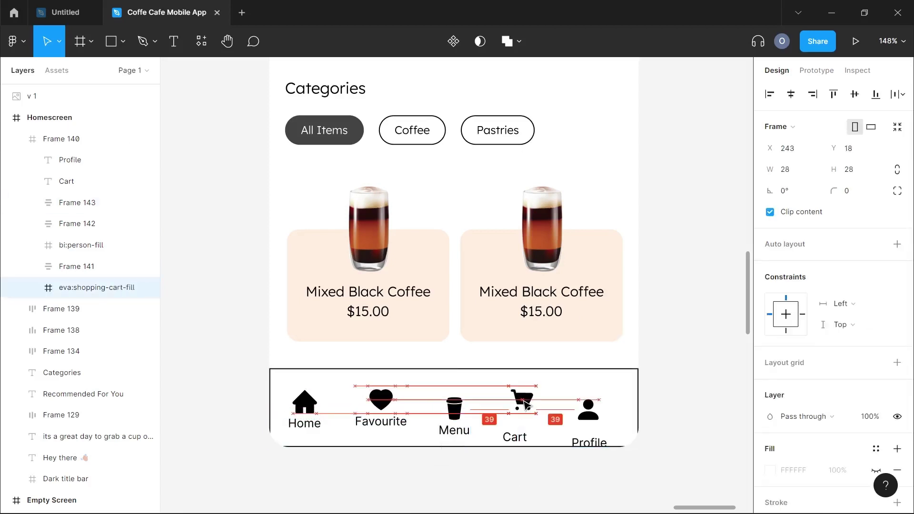
click(517, 437)
drag(514, 442, 523, 431)
Combine the shopping cart icon and the Cart label in a top-centred vertical auto layout with 0 spacing.
shift+click(528, 405)
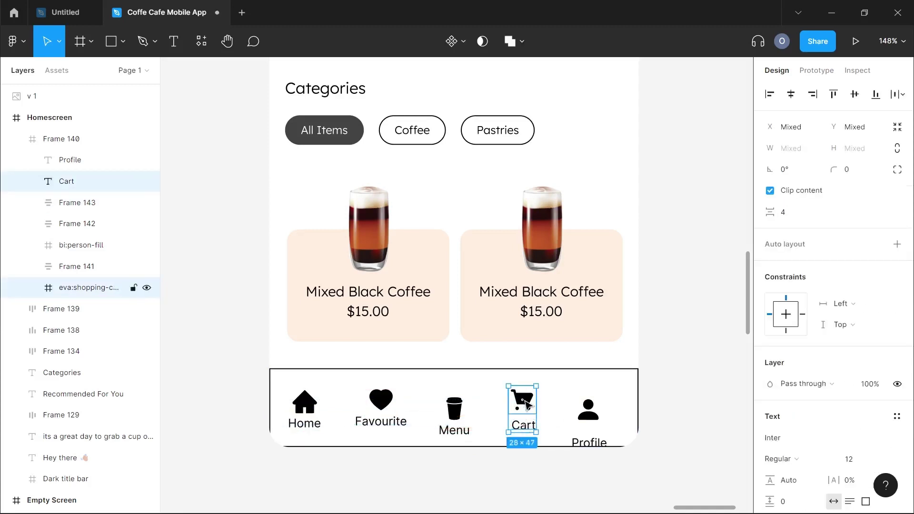
key(shift+a)
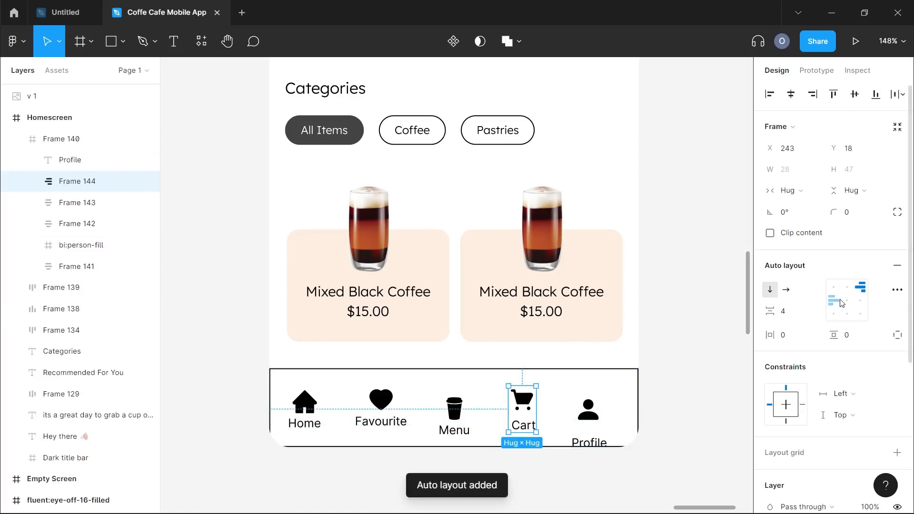
click(847, 289)
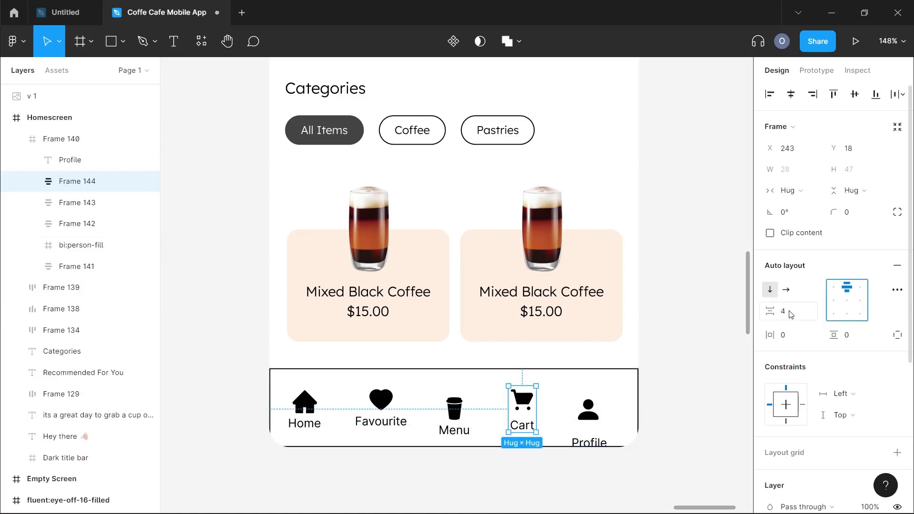
click(791, 314)
text(0)
key(Return)
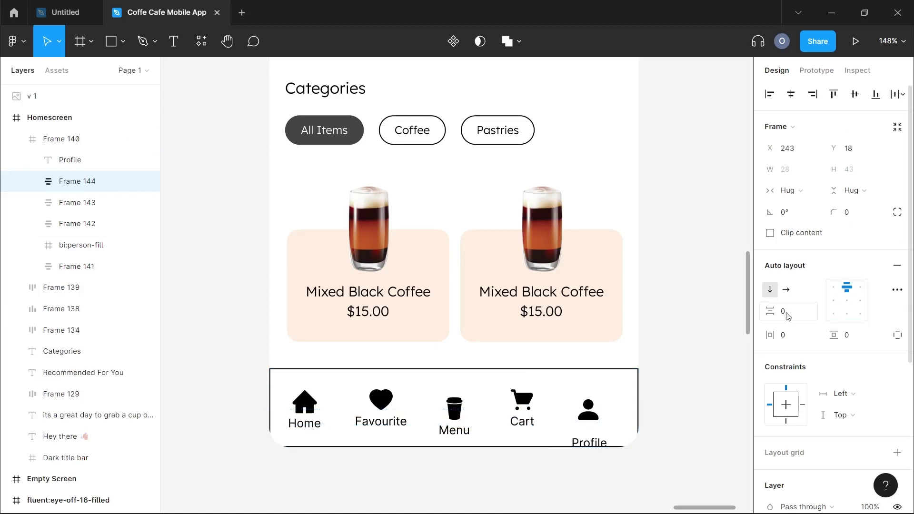
Move the person icon up in the navigation bar and place the Profile label closely beneath it, level with the Cart label.
click(592, 416)
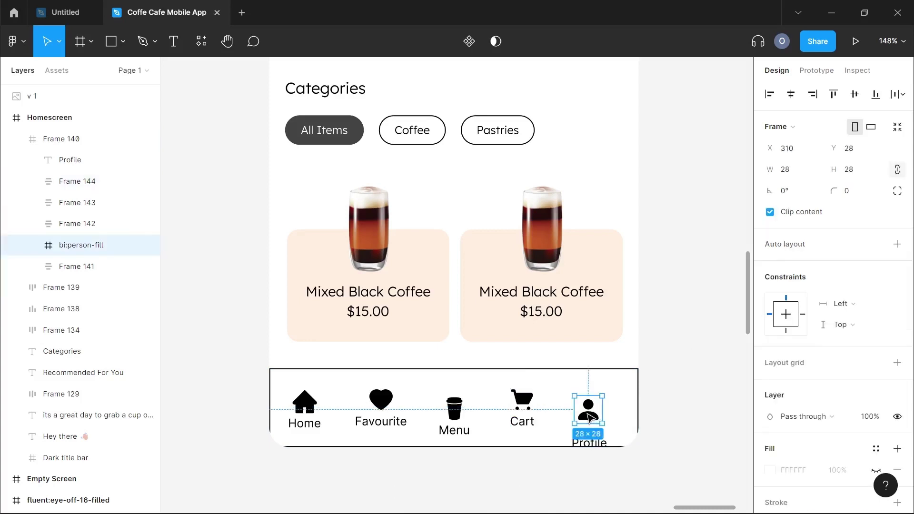
mouse_move(590, 417)
mouse_down()
mouse_move(594, 391)
mouse_move(598, 444)
mouse_move(594, 404)
mouse_up()
click(597, 444)
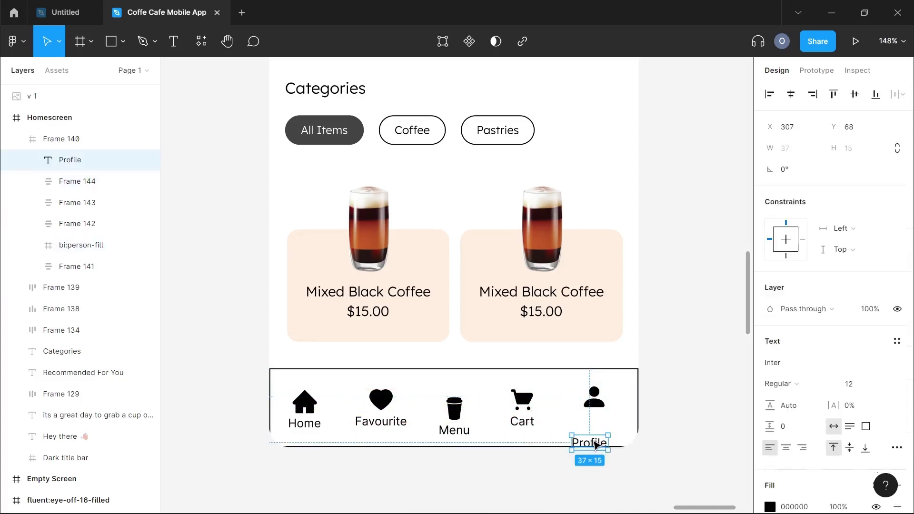
drag(590, 448, 599, 426)
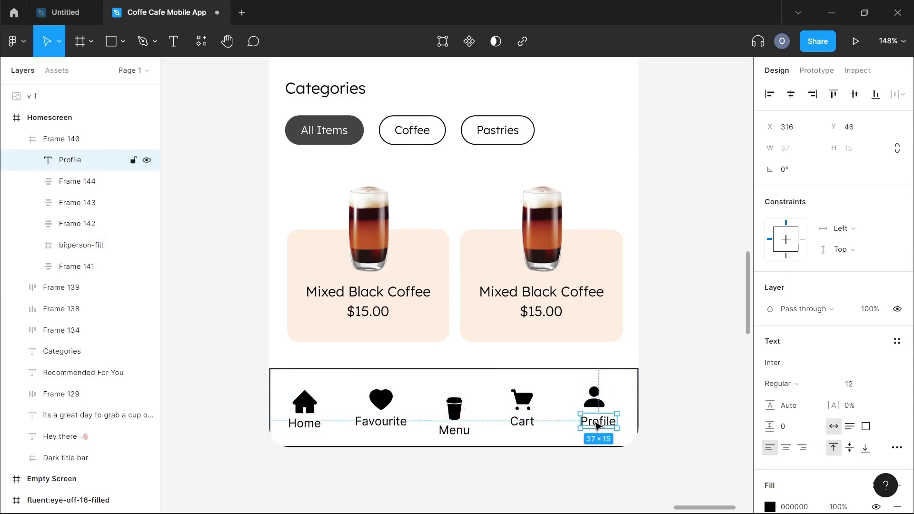
Combine the person icon and the Profile label in a top-centred vertical auto layout with 0 spacing.
shift+click(593, 405)
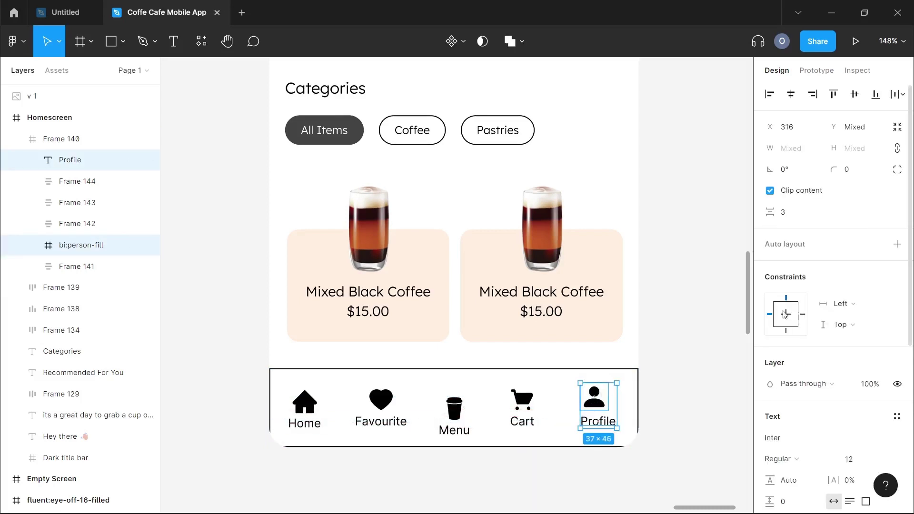
key(shift+a)
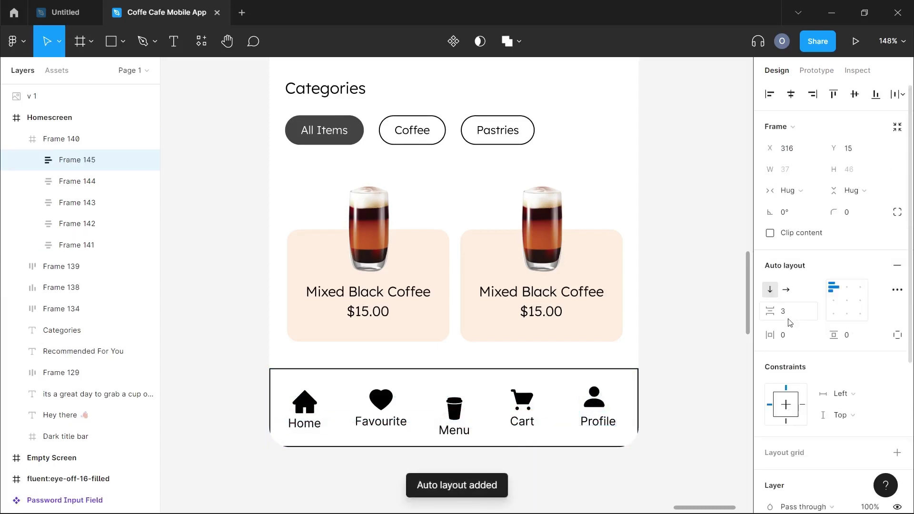
click(847, 294)
click(790, 316)
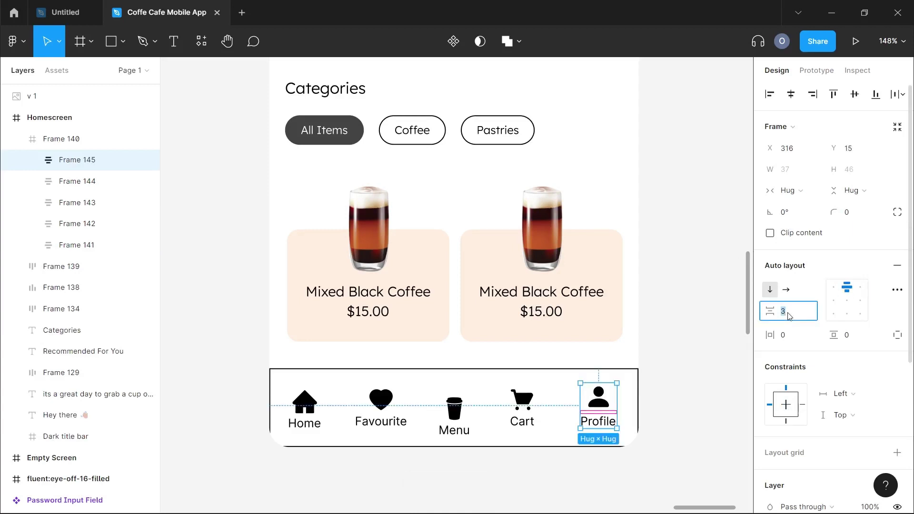
key(Return)
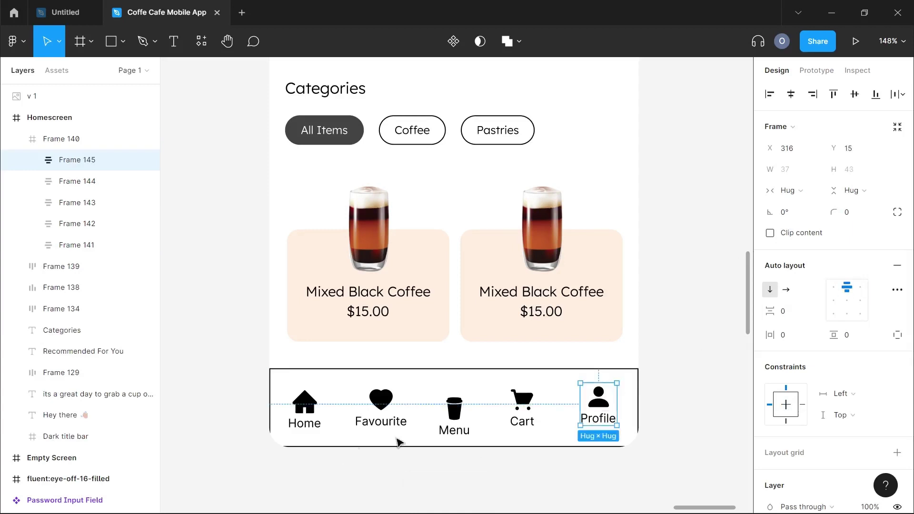
Align the five navigation items, Home to Profile, on their vertical centres without wrapping them in a shared auto layout.
shift+click(519, 417)
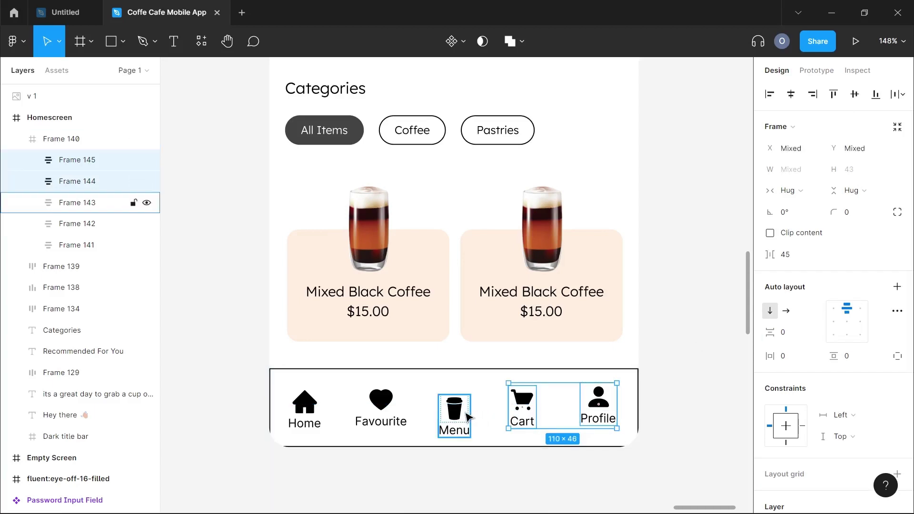
shift+click(455, 414)
shift+click(387, 420)
shift+click(307, 415)
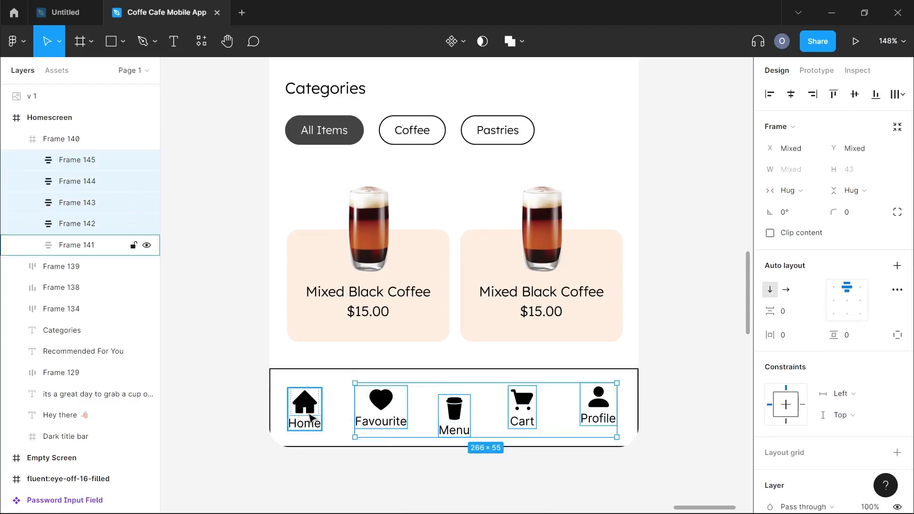
key(shift+a)
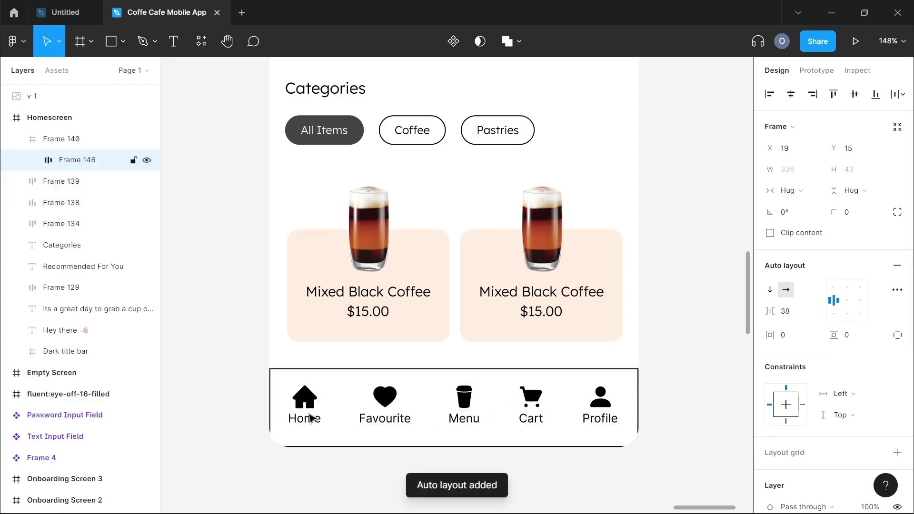
key(ctrl+z)
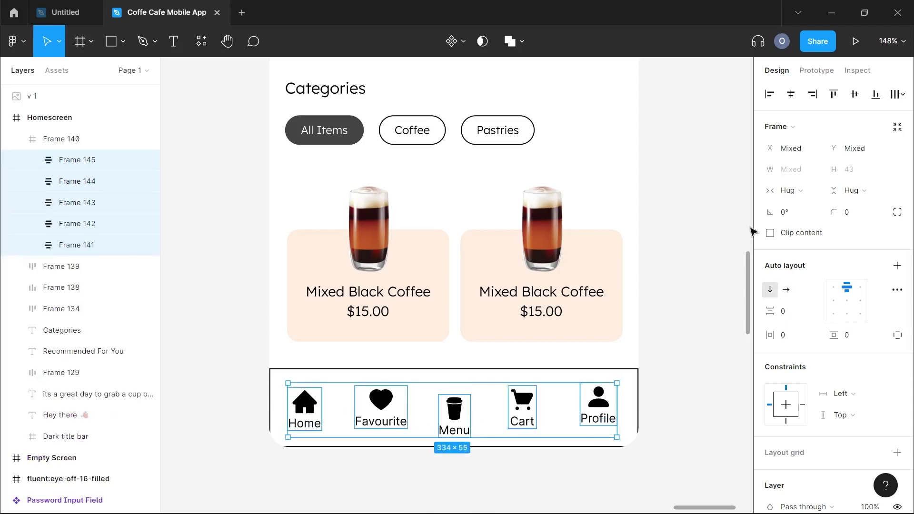
click(855, 95)
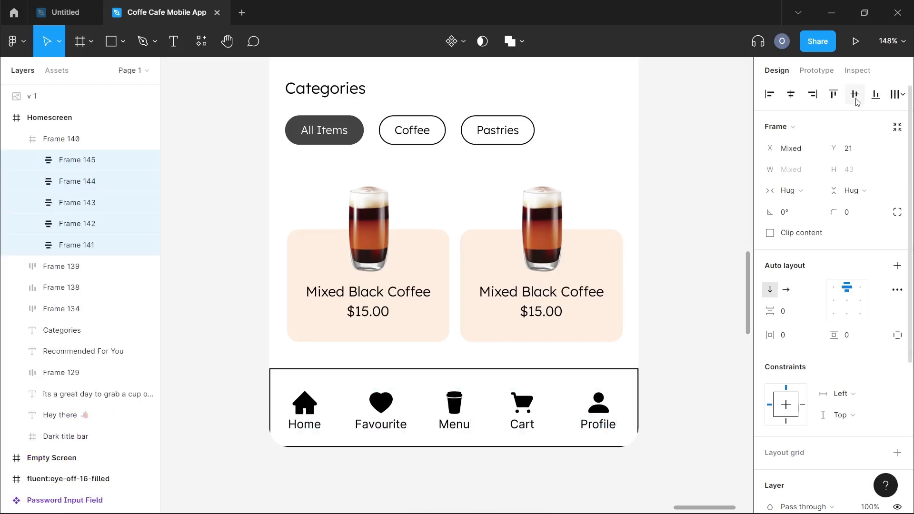
Give the Favourite item in the navigation bar a fixed width of 55.
scroll(363, 428, up, 2)
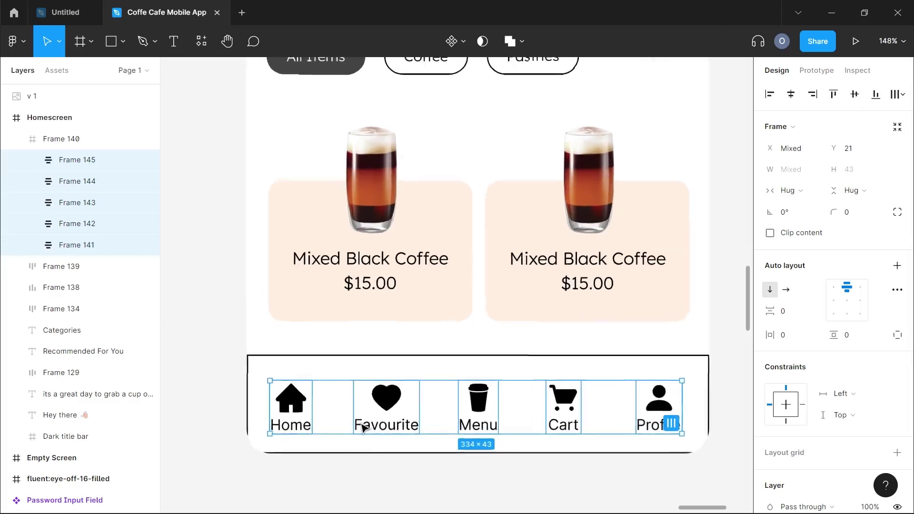
scroll(363, 427, up, 1)
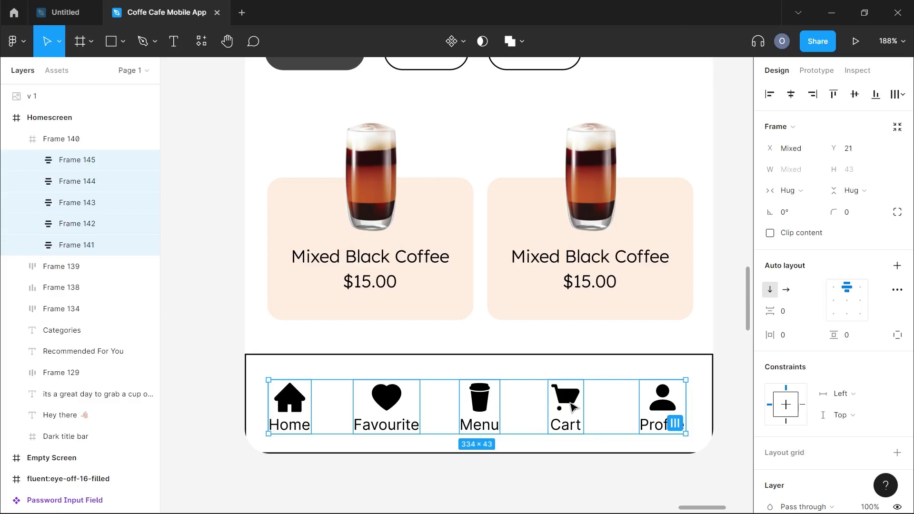
click(386, 407)
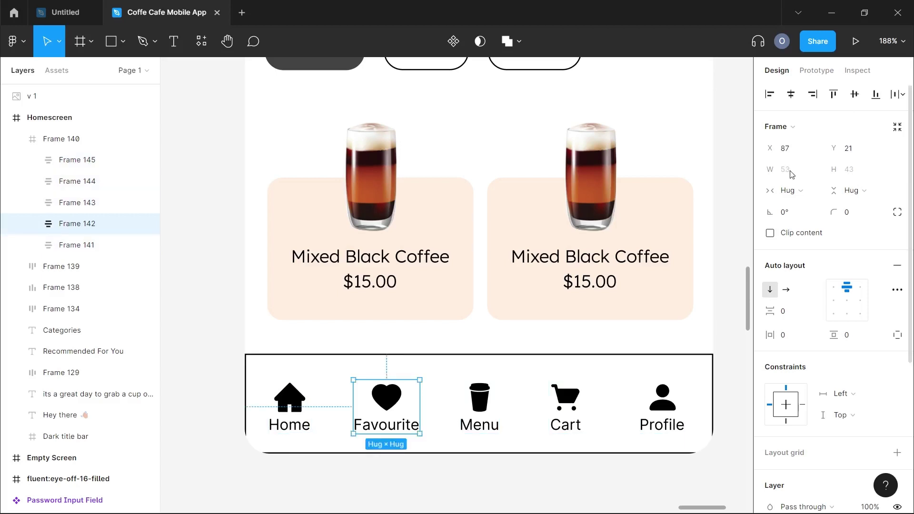
click(792, 197)
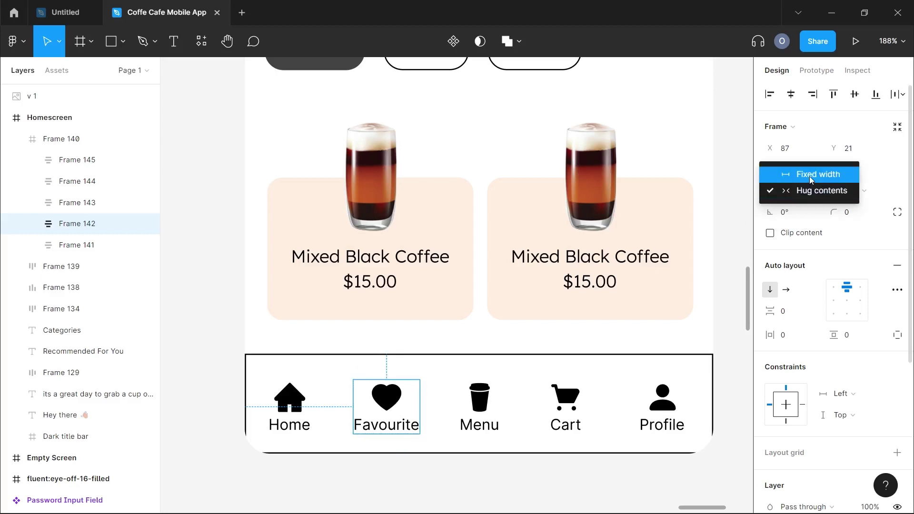
click(811, 175)
click(800, 174)
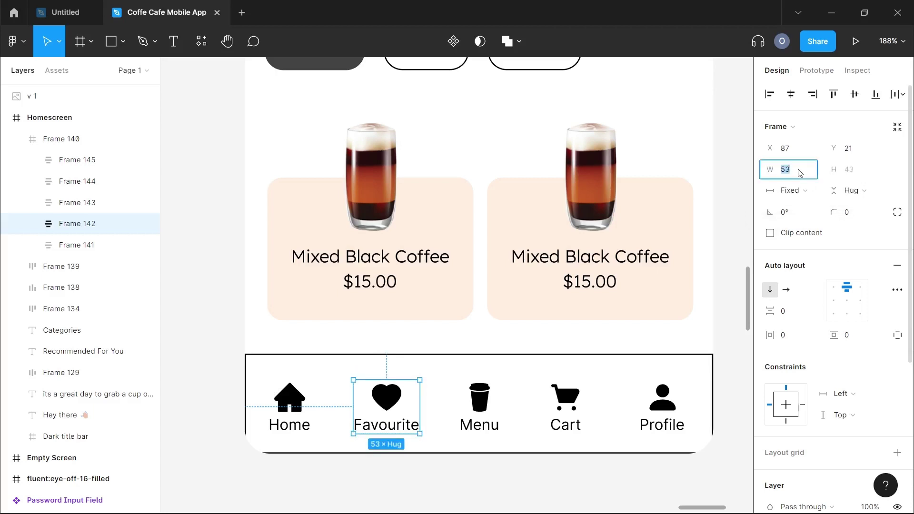
text(55)
key(Return)
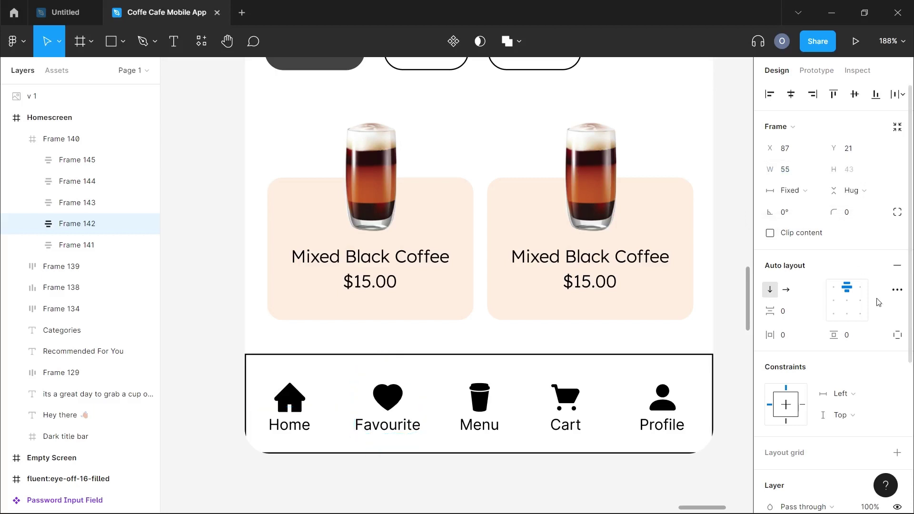
Give the Home, Menu, Cart and Profile navigation items a fixed width of 55.
scroll(357, 424, up, 5)
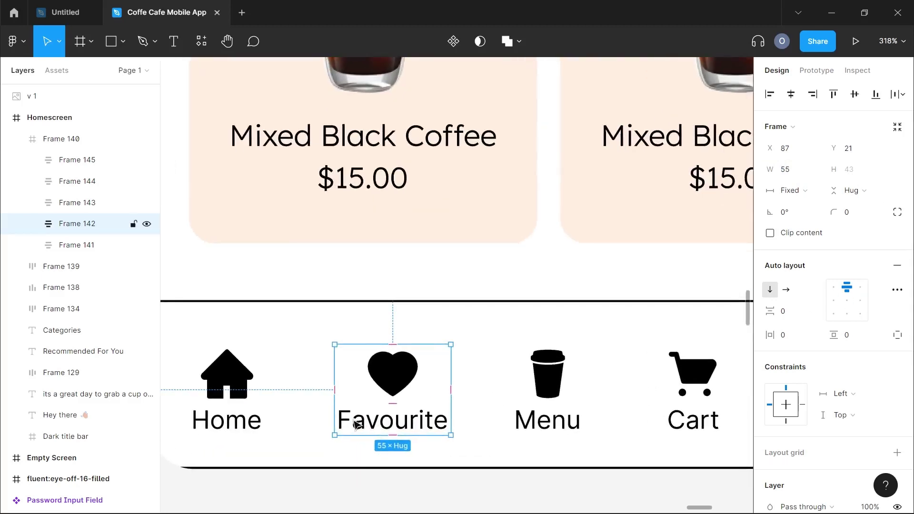
scroll(442, 421, down, 5)
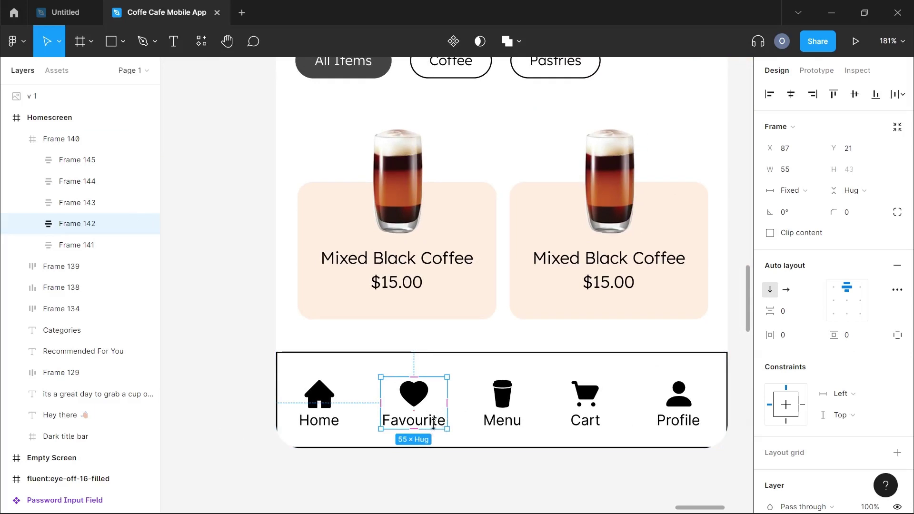
click(308, 411)
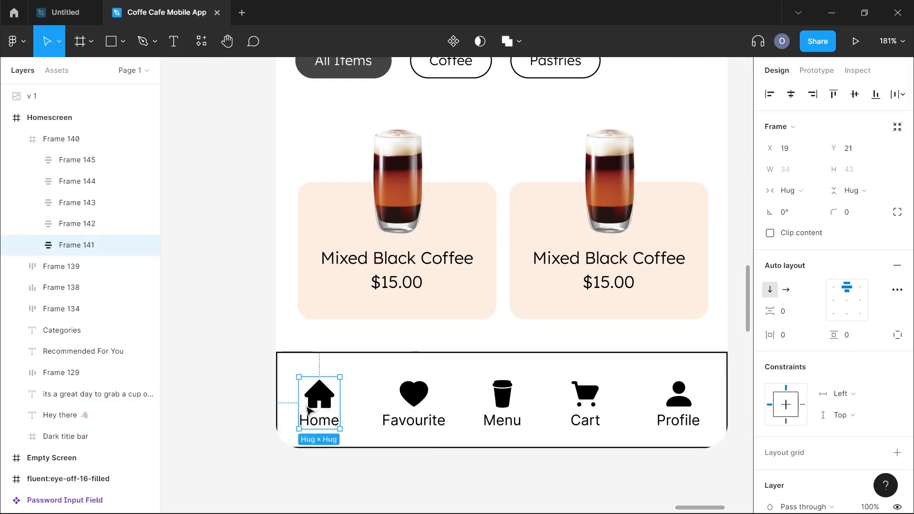
shift+click(508, 394)
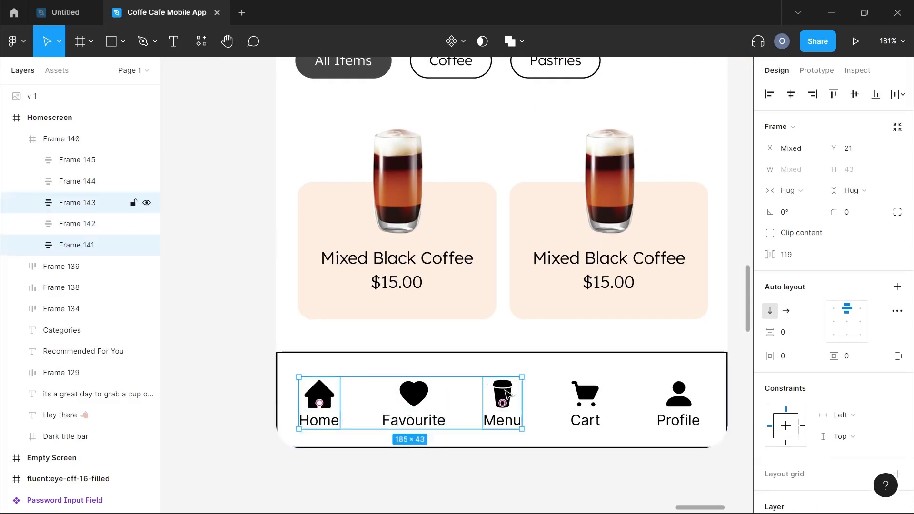
shift+click(588, 396)
shift+click(672, 394)
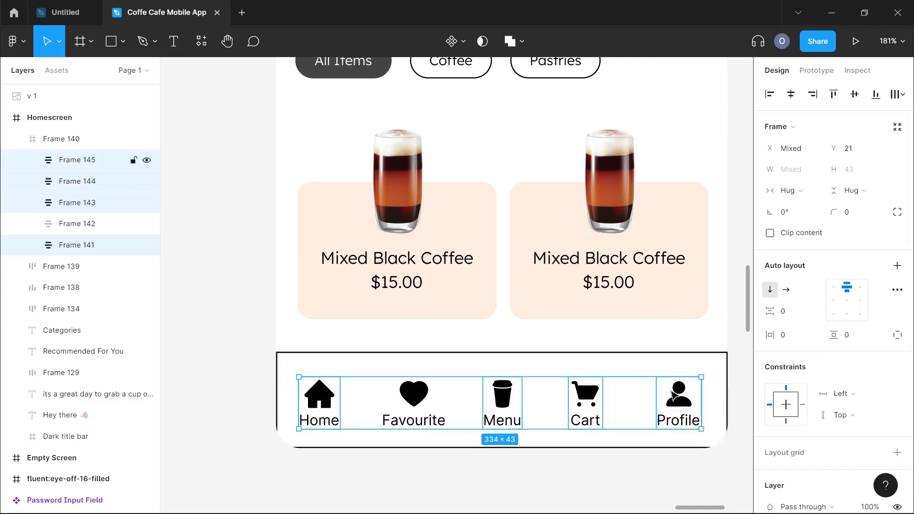
click(796, 193)
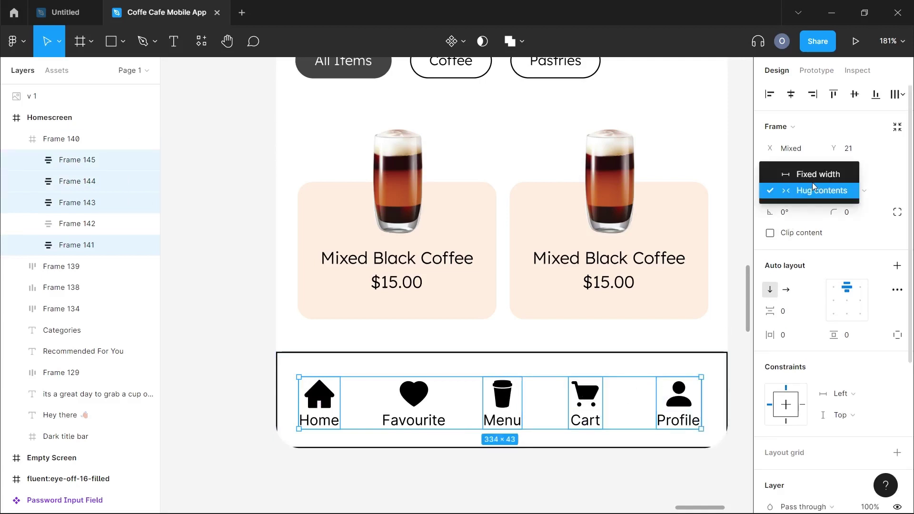
click(809, 175)
click(803, 171)
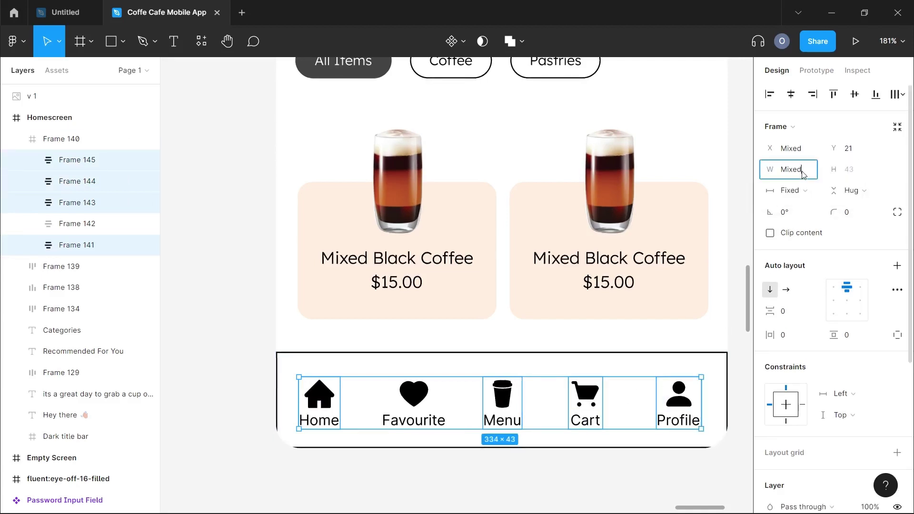
key(ctrl+a)
text(55)
key(Return)
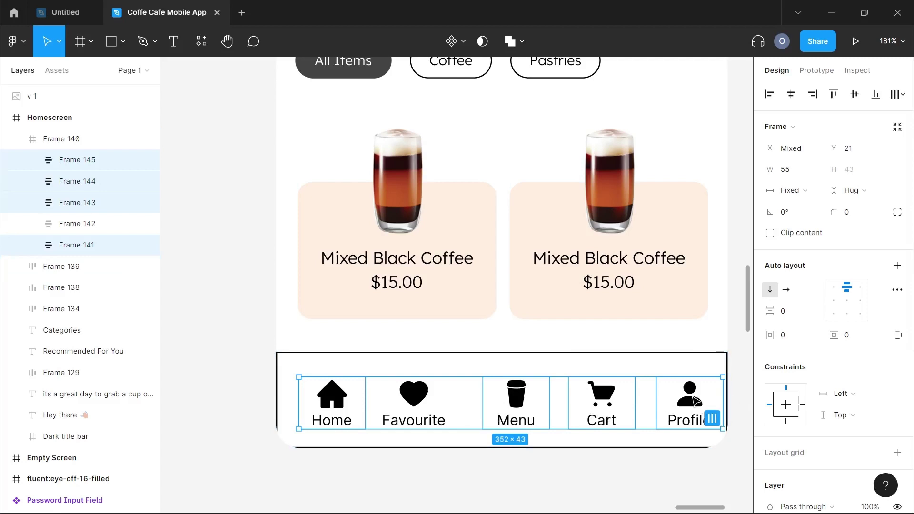
key(shift+a)
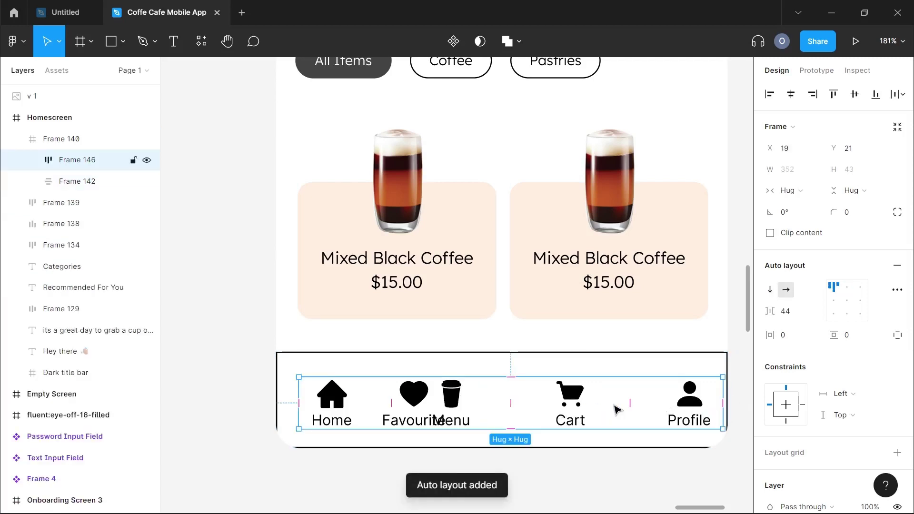
key(ctrl+z)
click(614, 497)
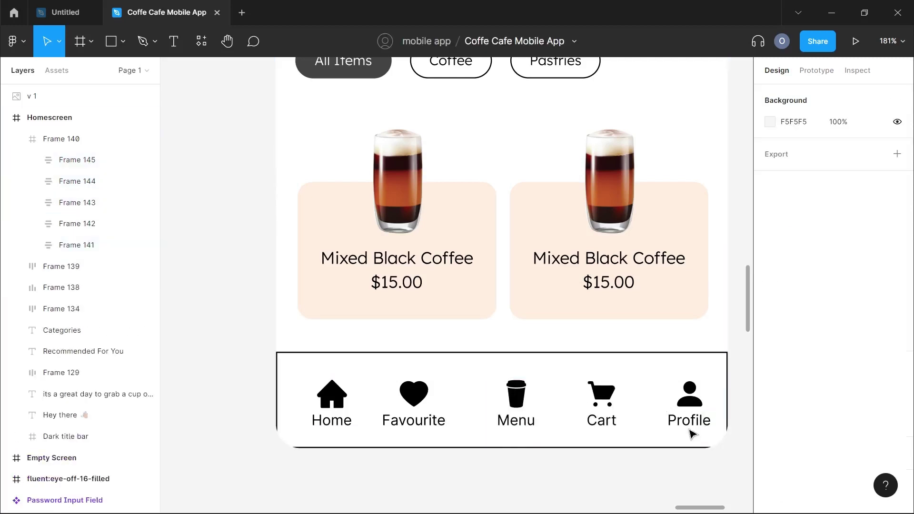
Combine all five navigation items in one horizontal auto layout and centre the row within the navigation bar.
click(700, 425)
click(688, 418)
shift+click(601, 401)
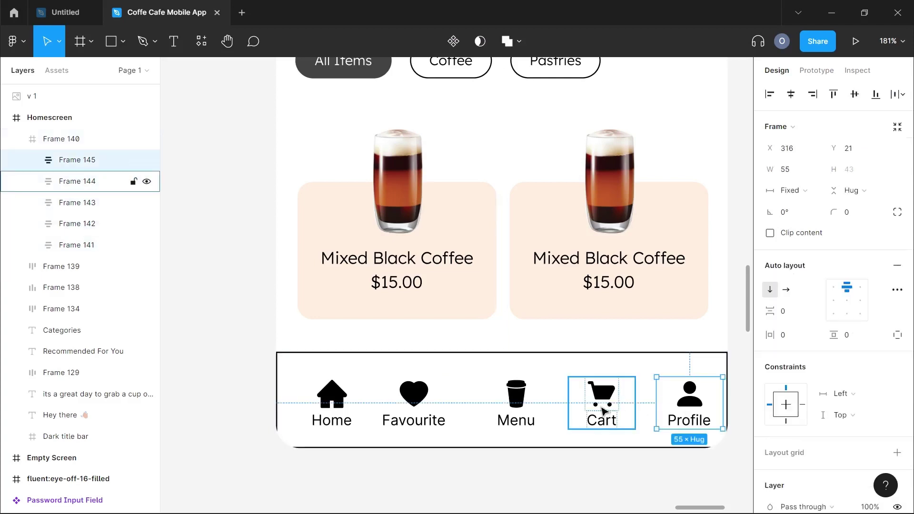
shift+click(541, 409)
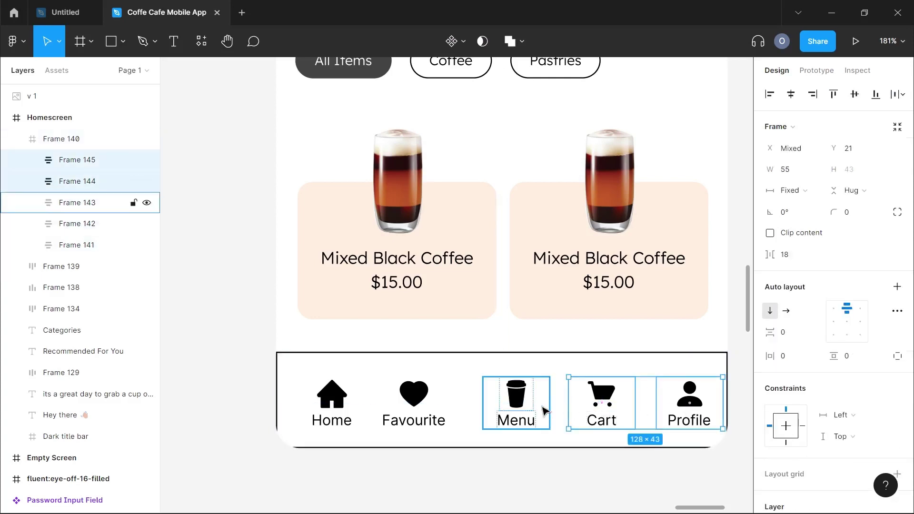
shift+click(410, 410)
shift+click(349, 406)
key(shift+a)
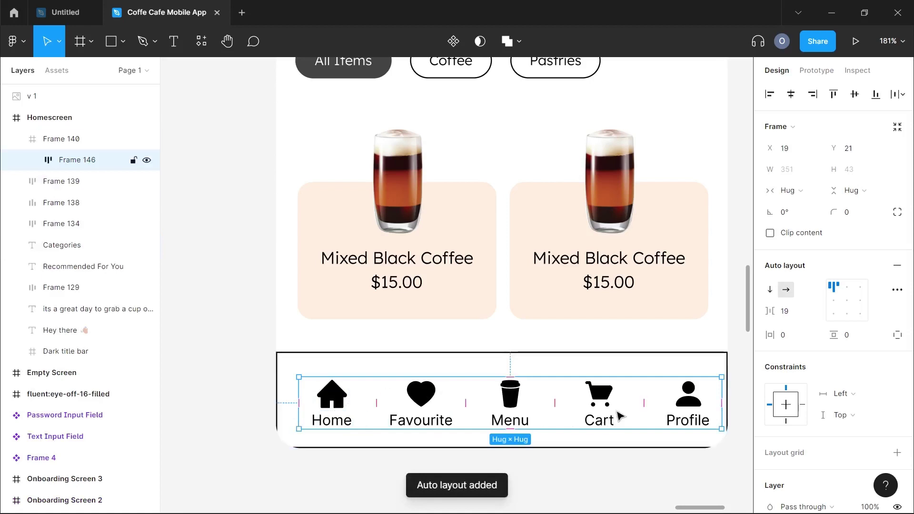
drag(602, 404, 593, 400)
click(609, 467)
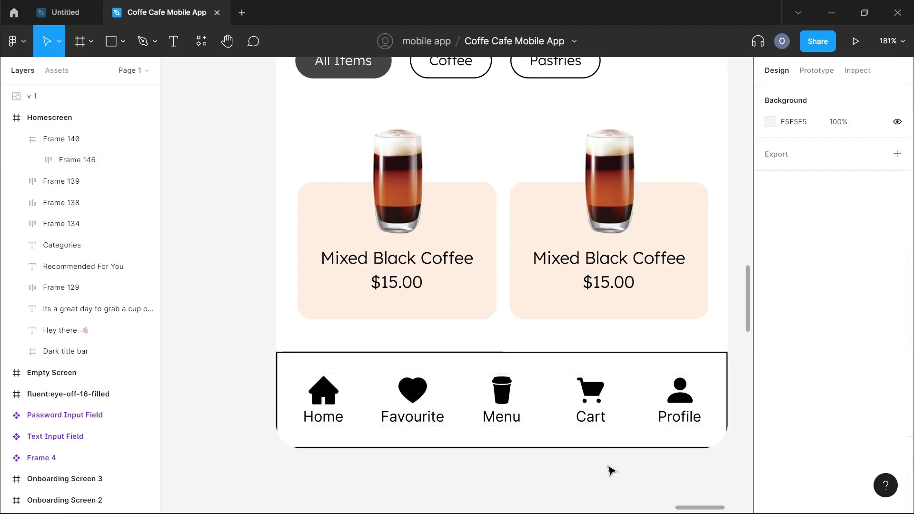
Remove the black stroke from the navigation bar frame.
scroll(611, 471, down, 5)
scroll(609, 470, down, 5)
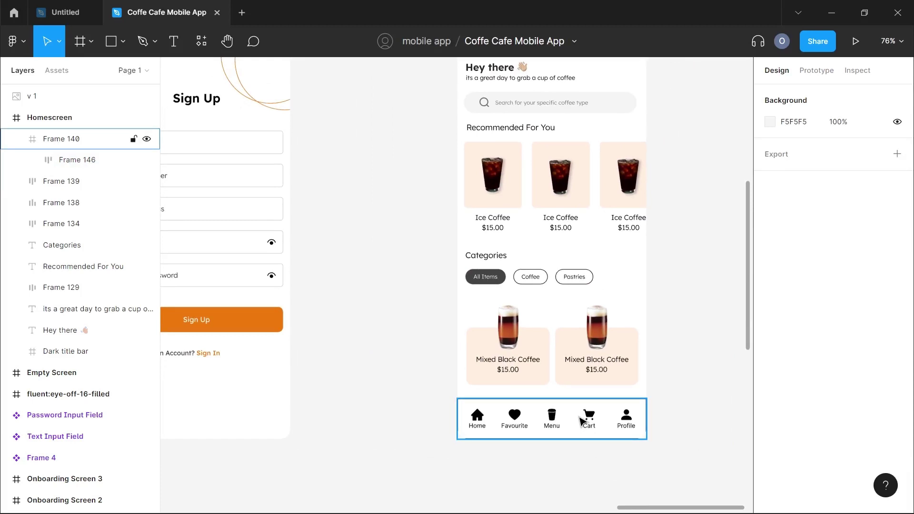
click(582, 421)
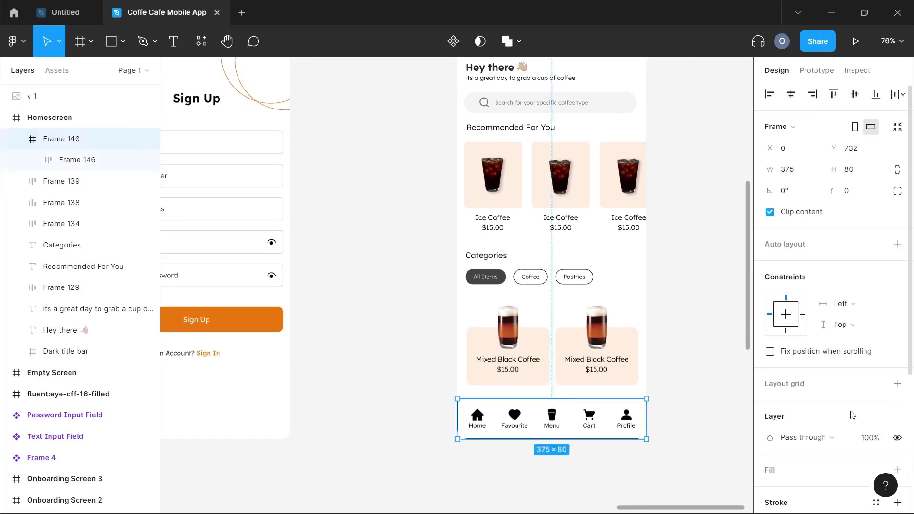
scroll(851, 414, down, 5)
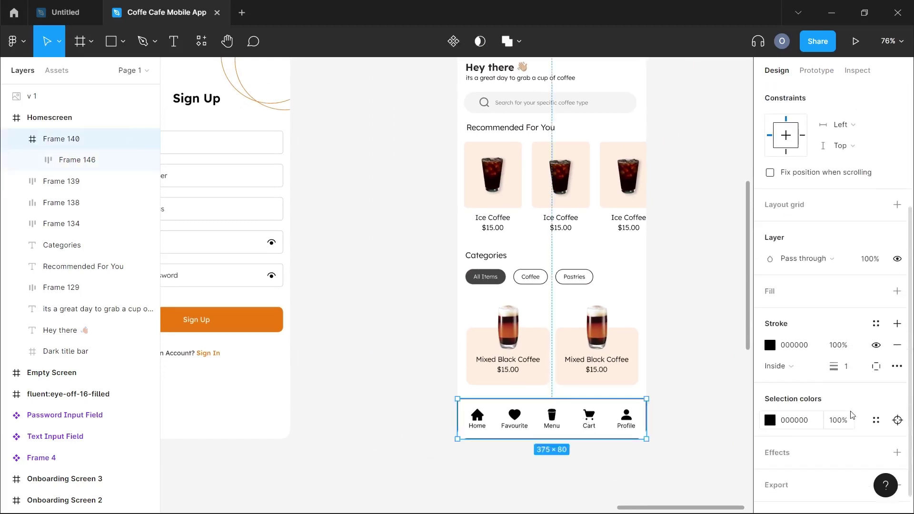
click(897, 323)
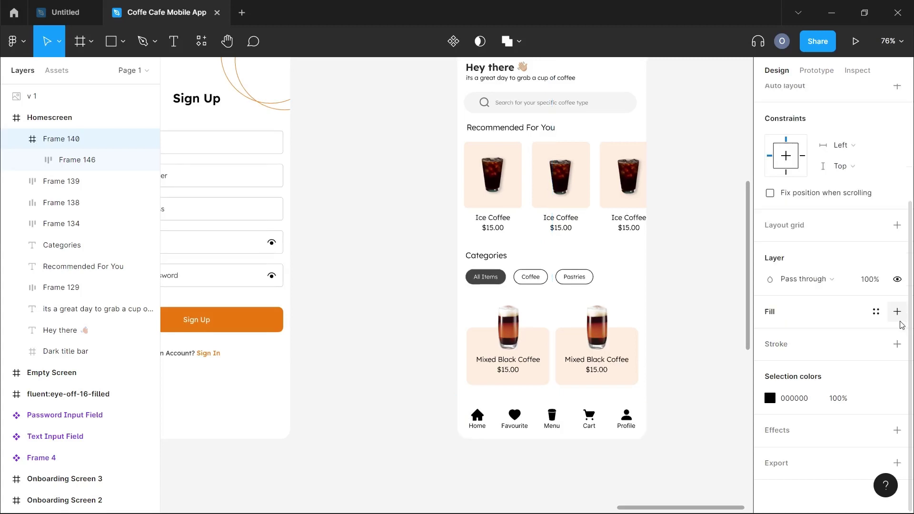
scroll(686, 440, up, 1)
scroll(686, 441, up, 3)
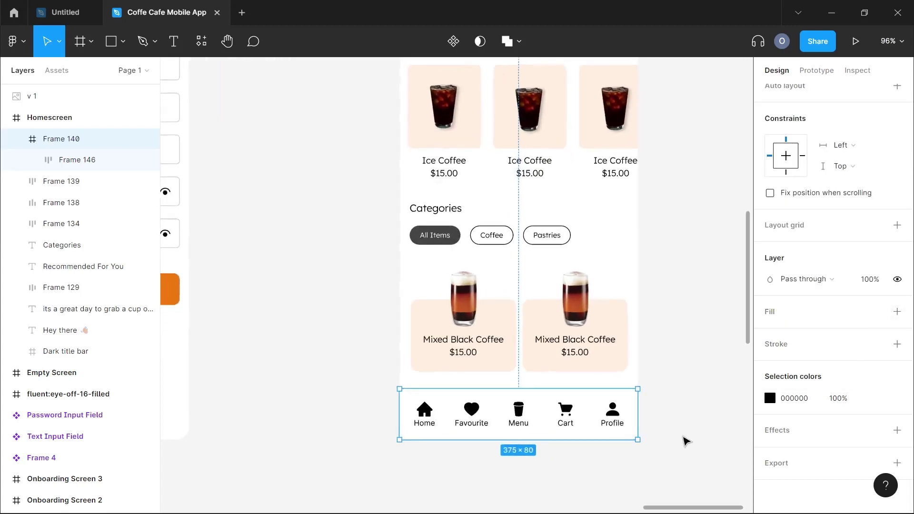
click(566, 465)
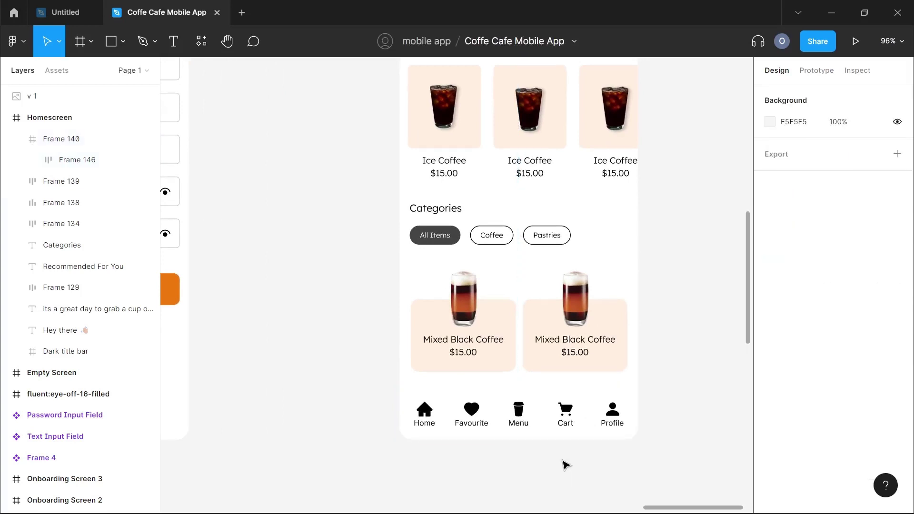
Add a stroke to only the top side of the navigation bar frame and colour it light grey D9D9D9.
click(521, 411)
scroll(820, 398, down, 2)
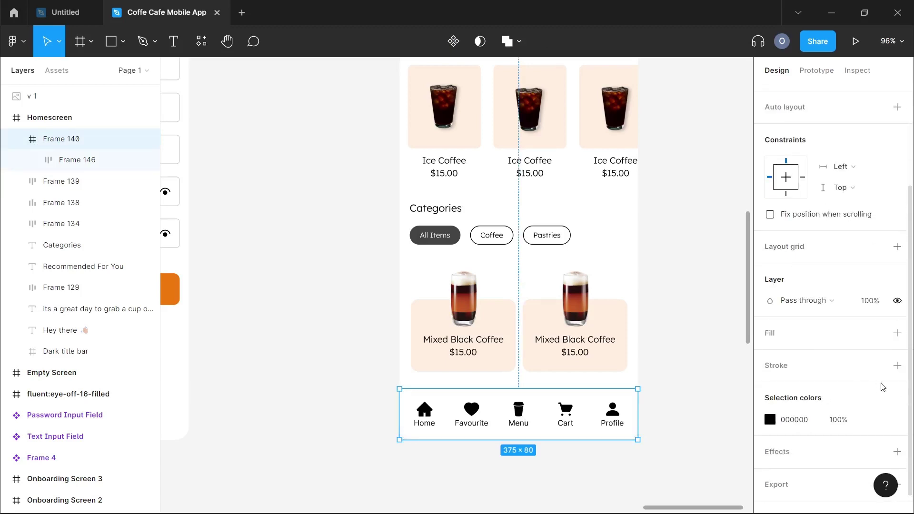
click(897, 366)
click(880, 410)
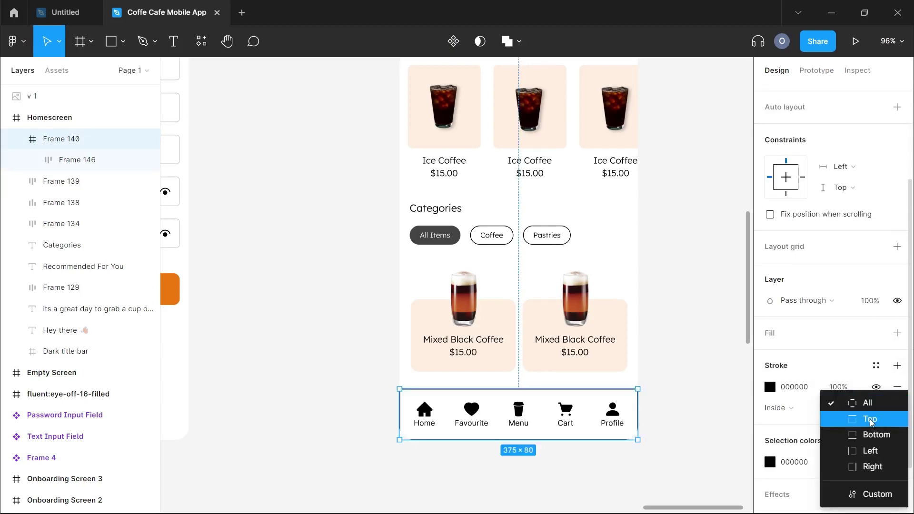
click(873, 421)
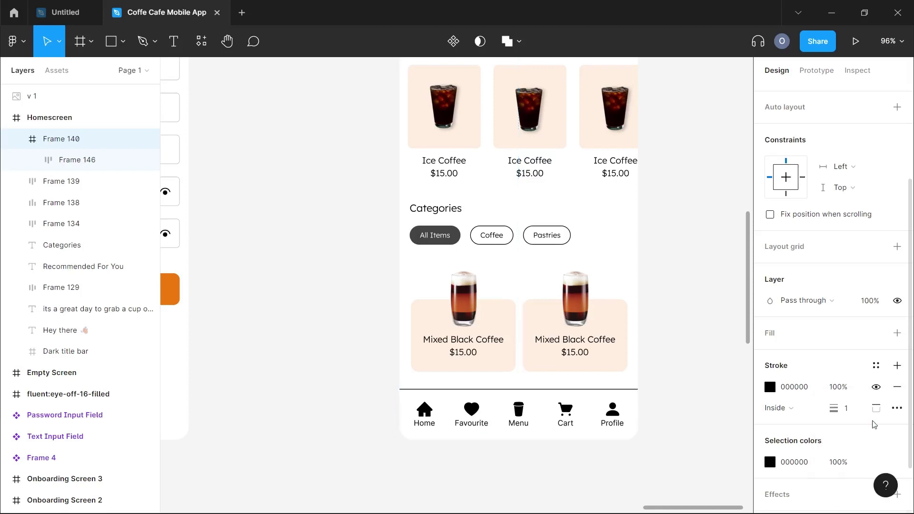
click(771, 388)
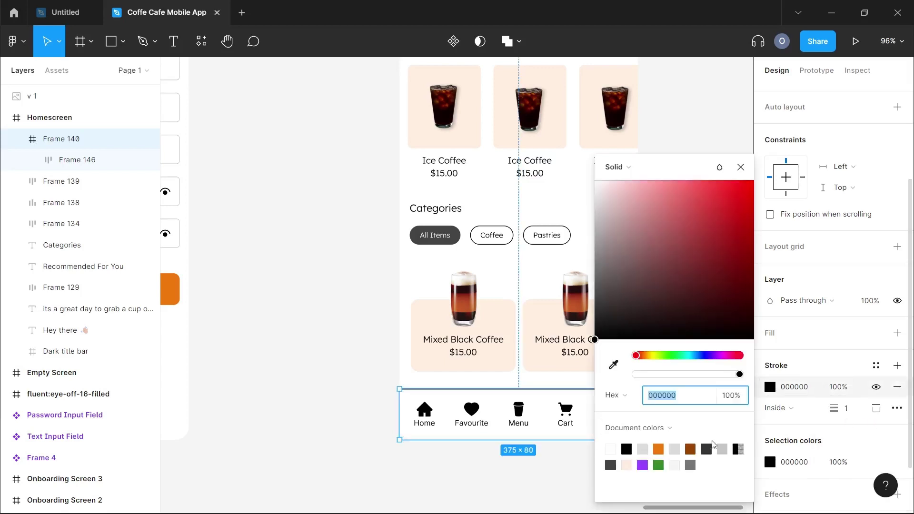
click(690, 465)
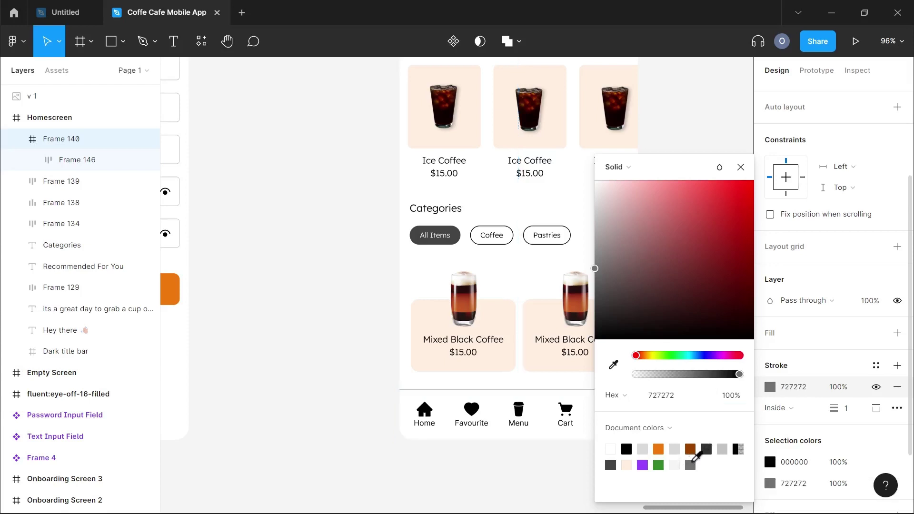
click(675, 448)
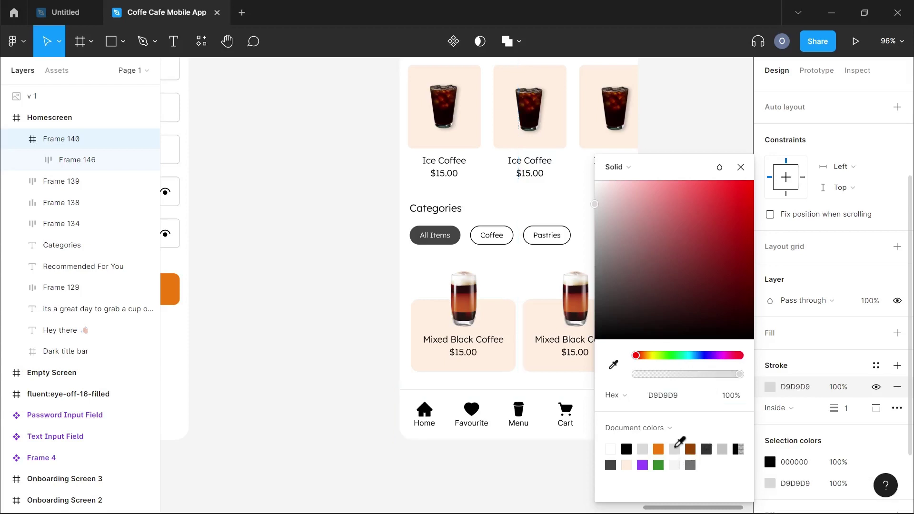
click(530, 482)
Combine the Categories heading and its filter buttons in a vertical auto layout with 10 spacing, and nudge it up to Y 428.
scroll(532, 483, up, 1)
scroll(533, 482, down, 2)
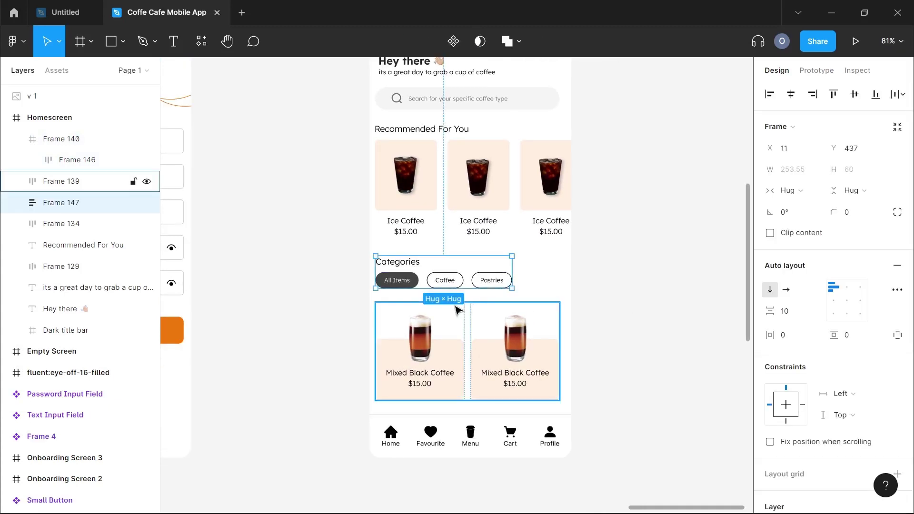
key(Up)
key(Up)
key(Up)
key(Up)
key(Up)
key(Up)
key(Up)
key(Up)
key(Up)
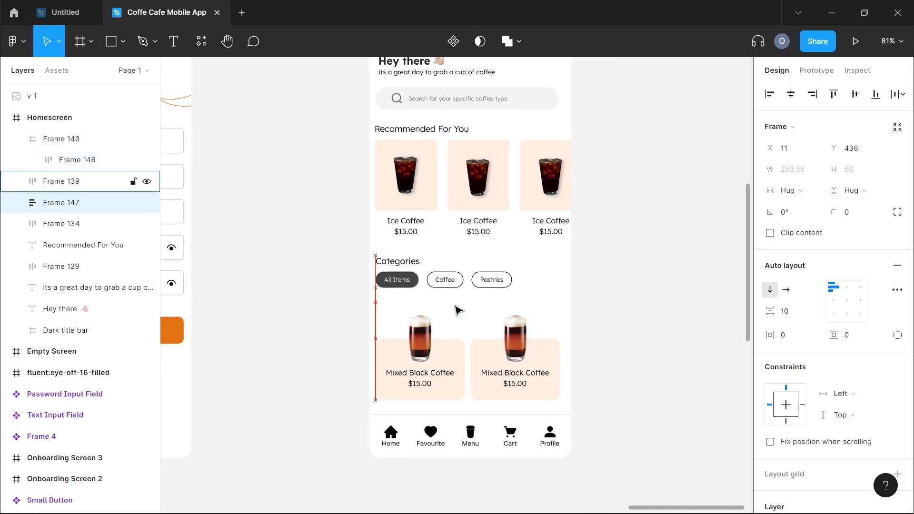
scroll(446, 345, down, 1)
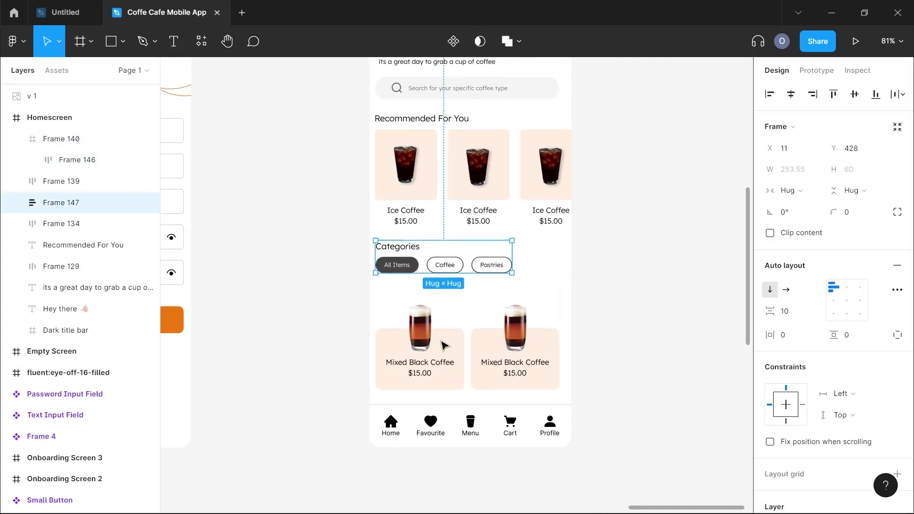
scroll(427, 387, up, 5)
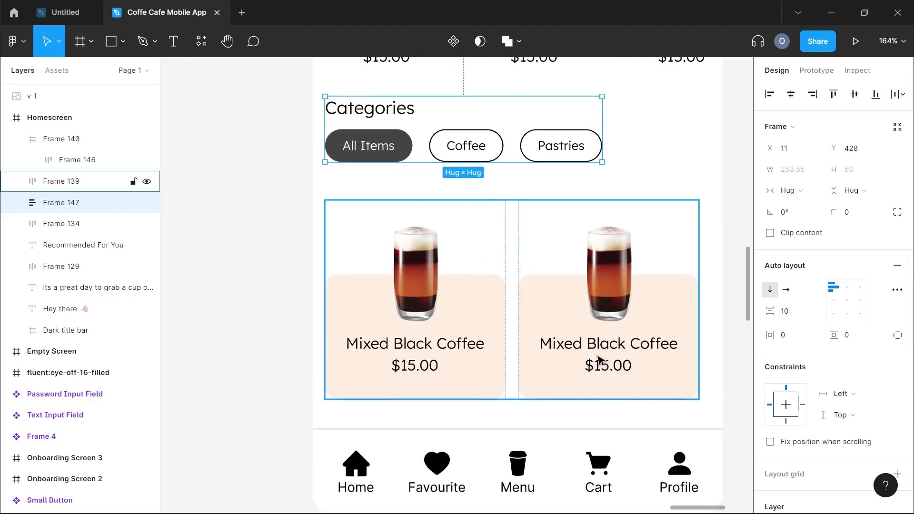
scroll(445, 363, down, 4)
double_click(445, 363)
scroll(445, 363, up, 2)
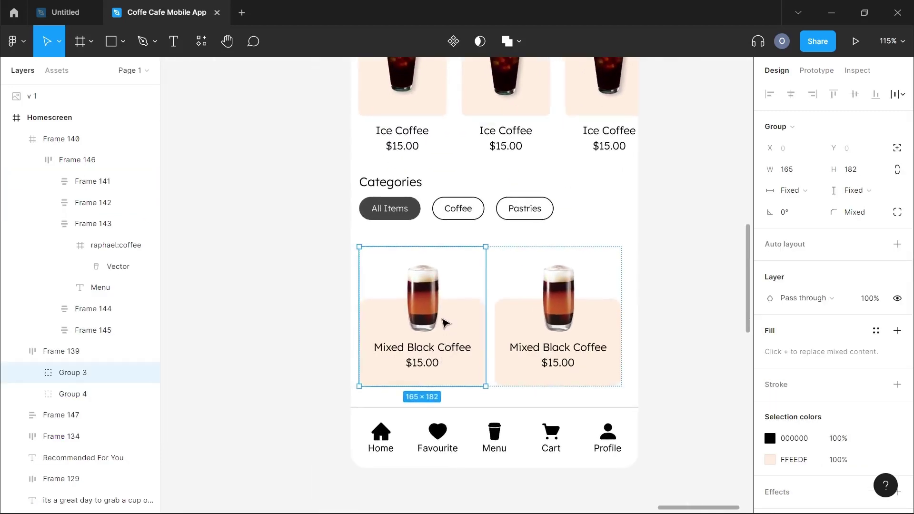
double_click(444, 324)
click(463, 321)
double_click(463, 321)
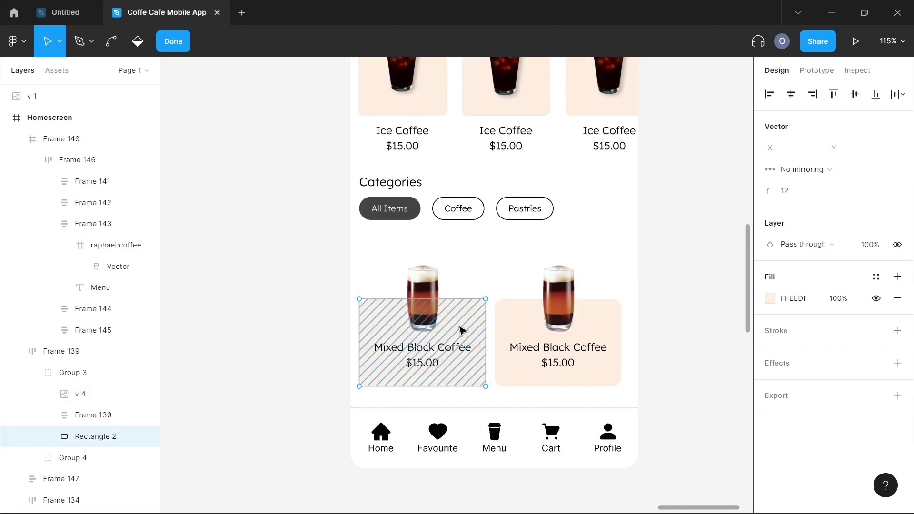
key(Escape)
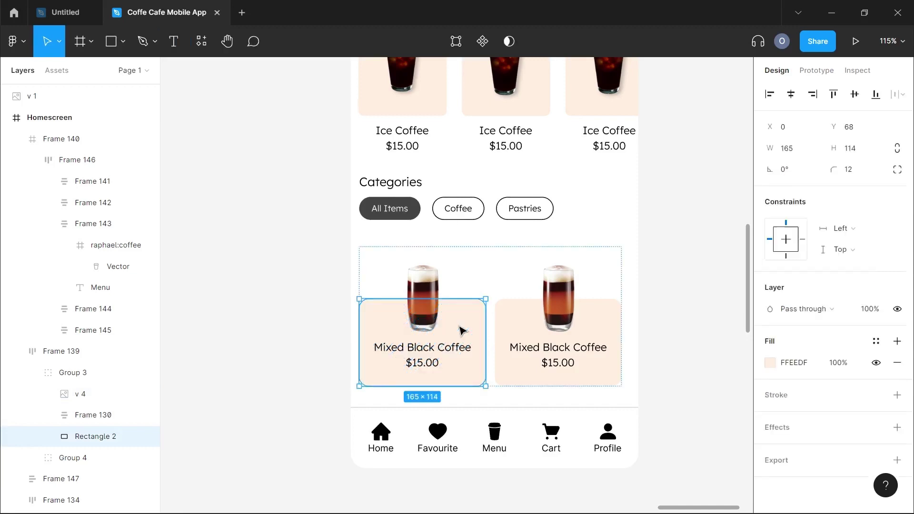
Break the first card's title onto two lines, "Mixed" and "Black Coffee", and centre-align its text.
double_click(425, 355)
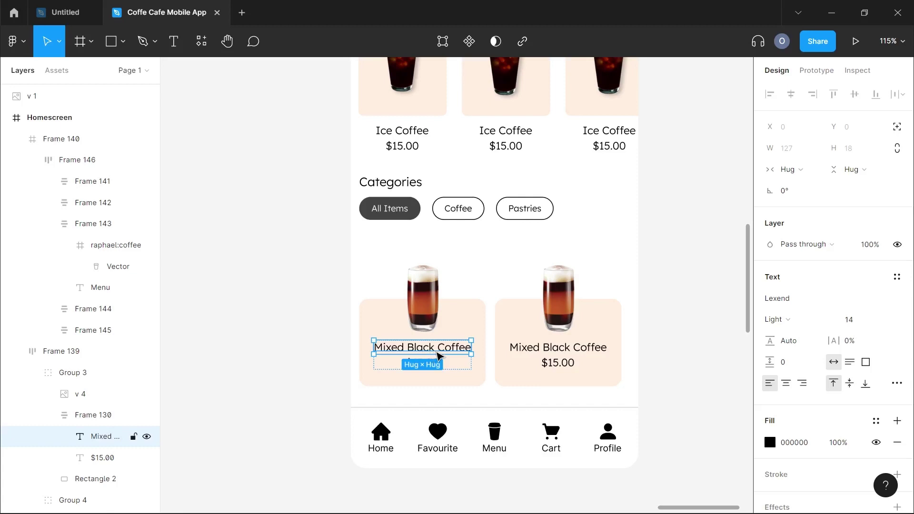
double_click(437, 352)
click(407, 347)
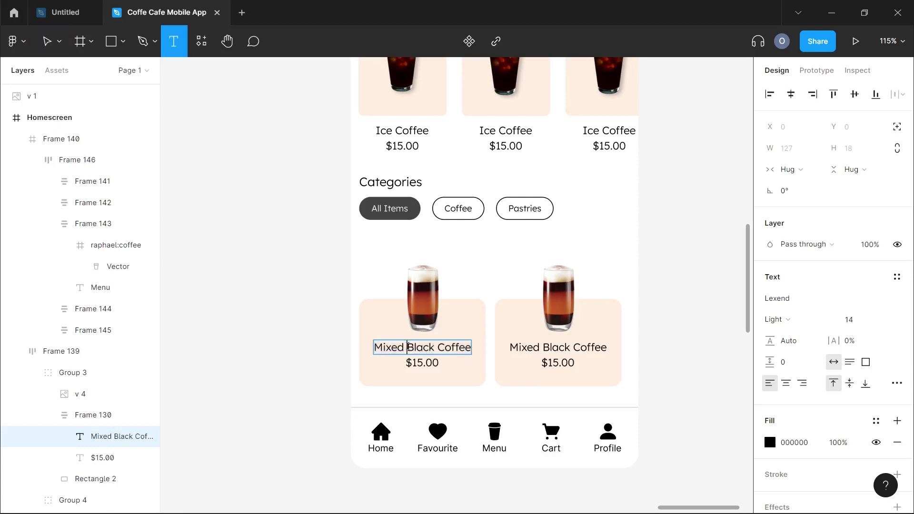
key(Return)
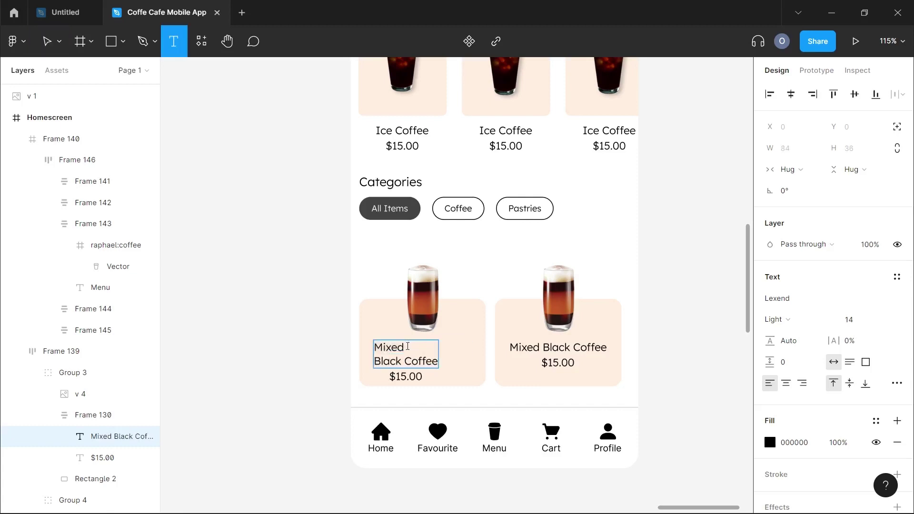
key(ctrl+a)
click(788, 387)
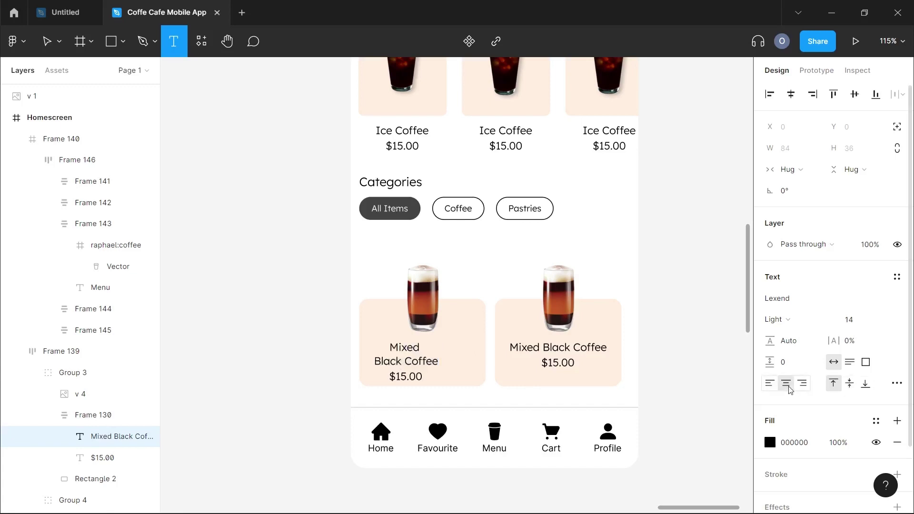
click(332, 388)
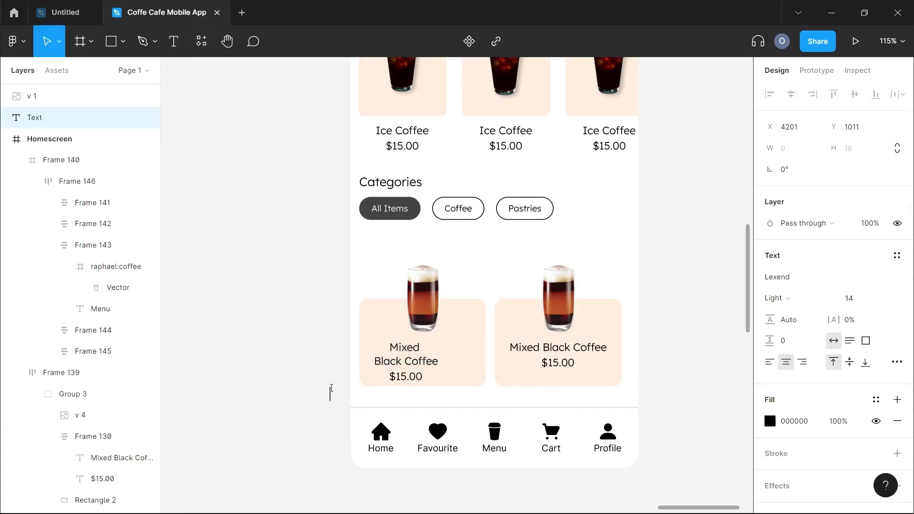
Centre the title and price under the first card's glass and extend the card's background downward to a height of 130.
click(438, 357)
double_click(421, 362)
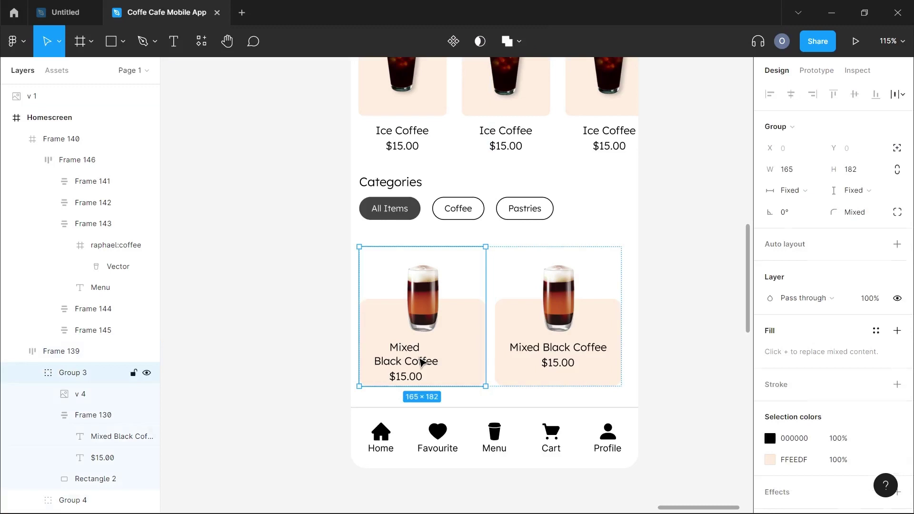
double_click(421, 362)
drag(420, 361, 428, 362)
click(468, 368)
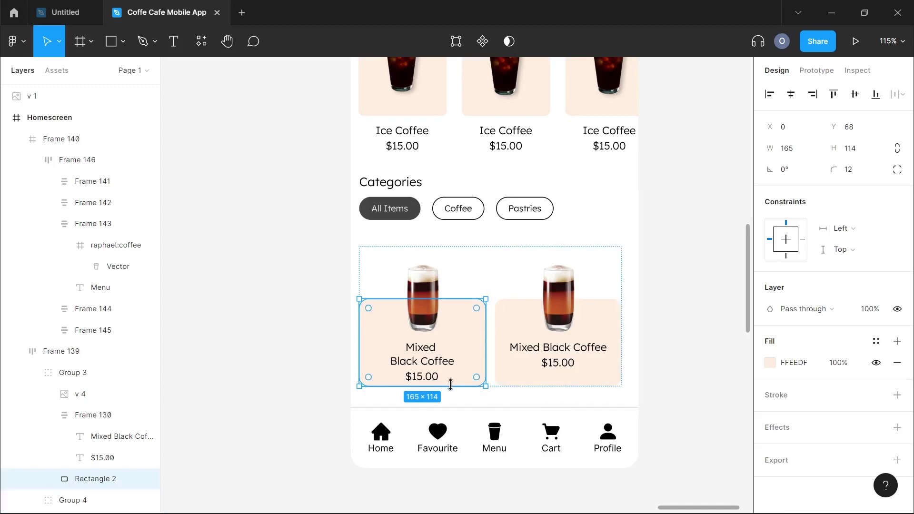
drag(450, 387, 451, 399)
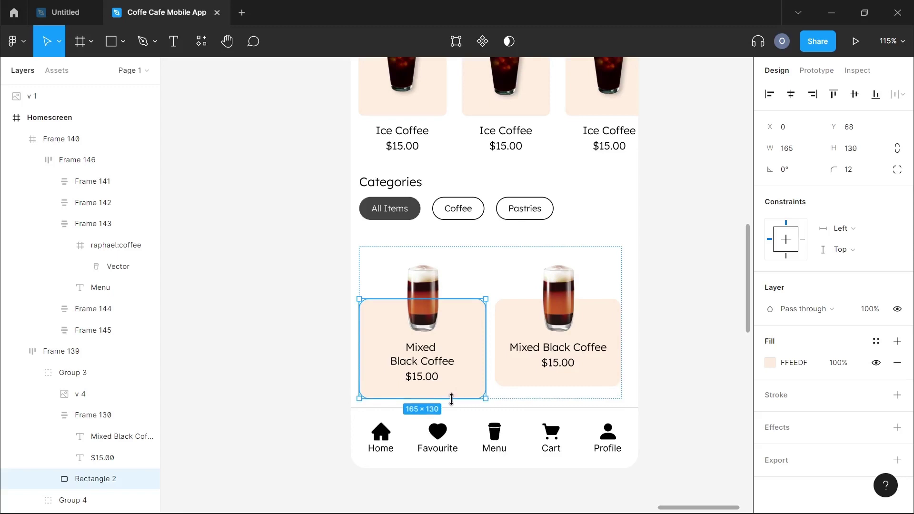
Set the second card's background height to 130 and the spacing between title and price in both cards to 5.
click(542, 380)
double_click(538, 380)
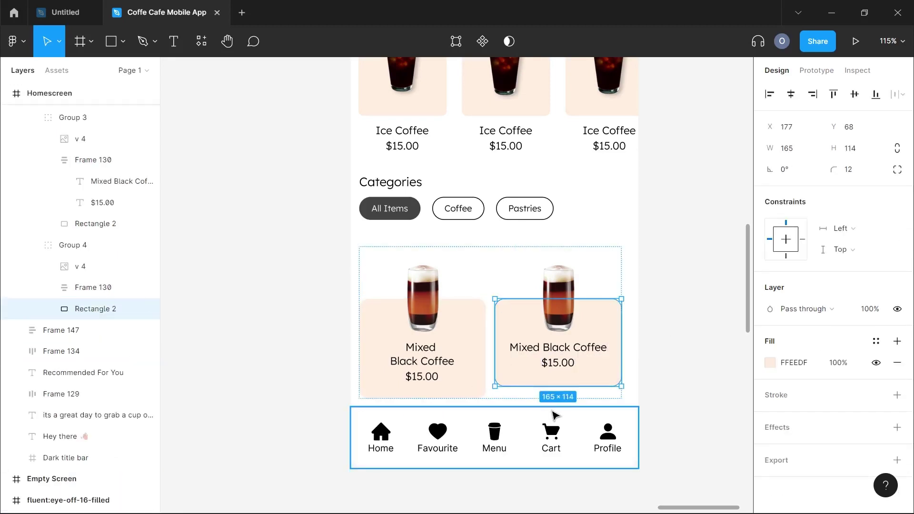
click(863, 154)
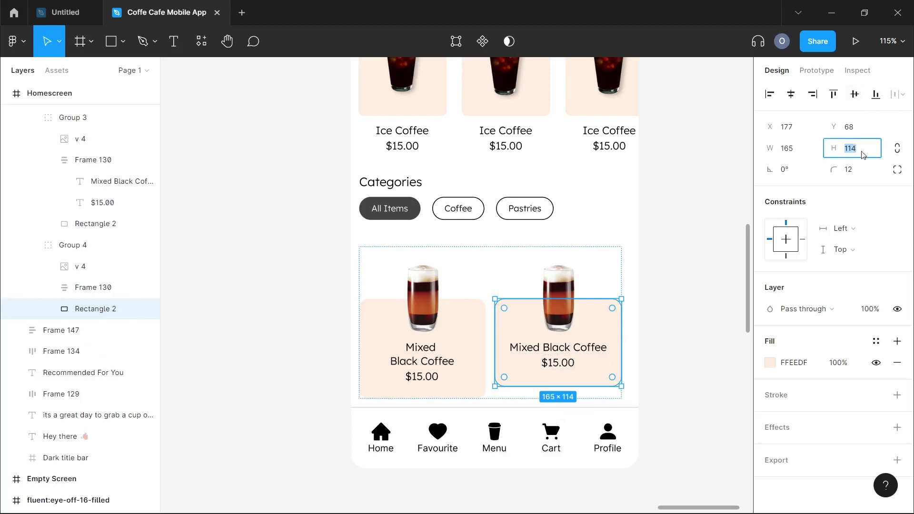
key(Return)
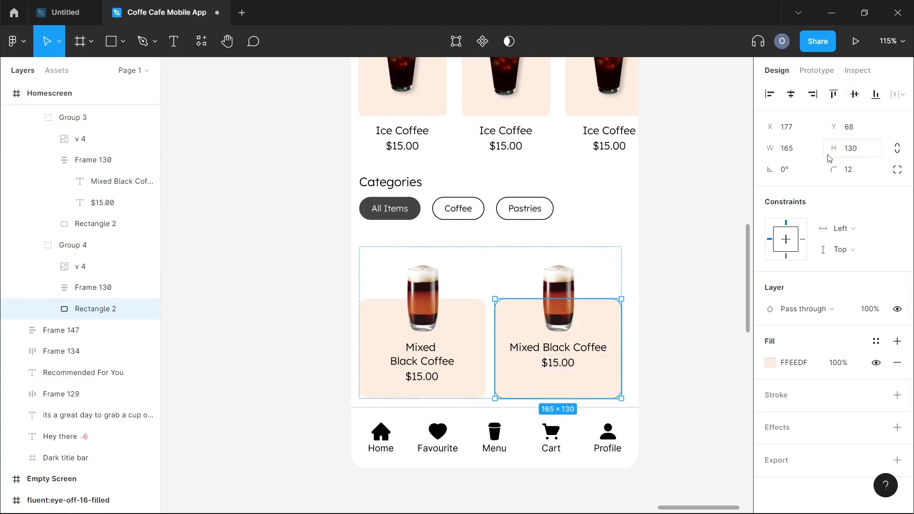
double_click(434, 366)
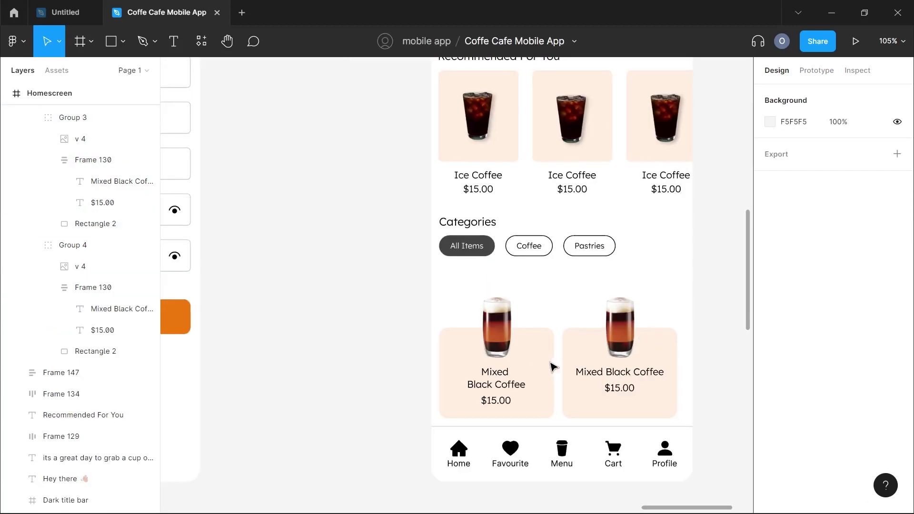
Copy the whipped-cream iced coffee image from above the screens and paste it to replace the second card's glass image.
scroll(557, 353, down, 6)
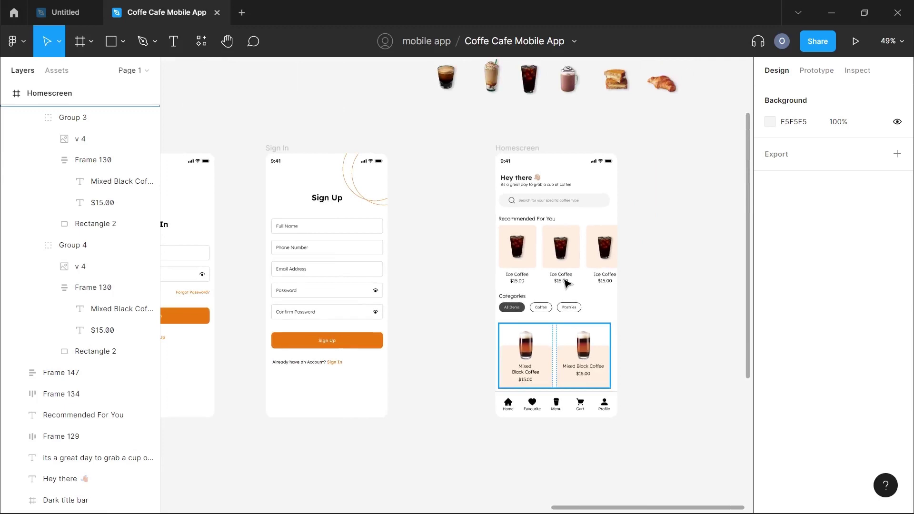
click(494, 73)
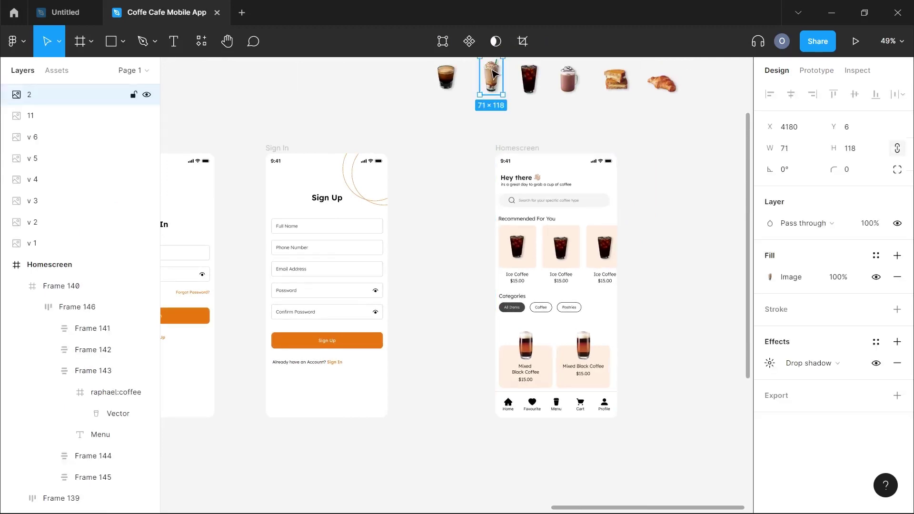
scroll(583, 352, up, 5)
click(581, 353)
double_click(581, 353)
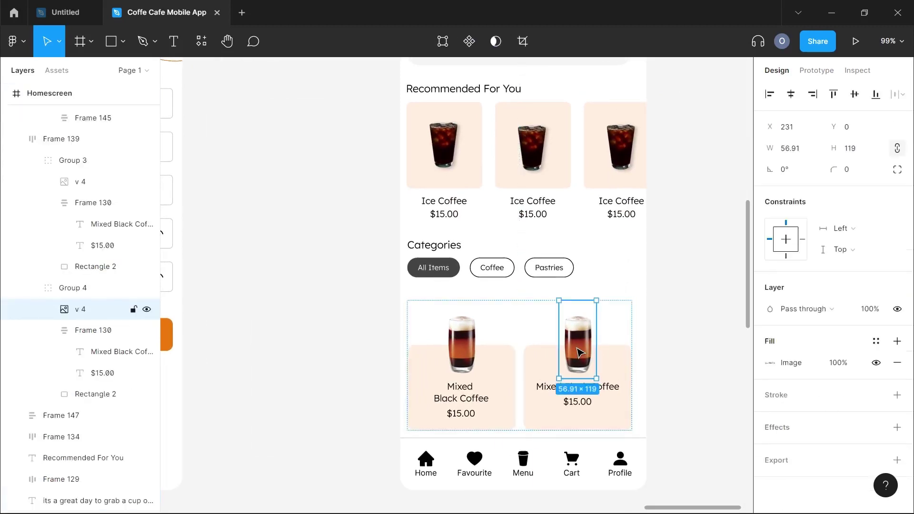
right_click(581, 352)
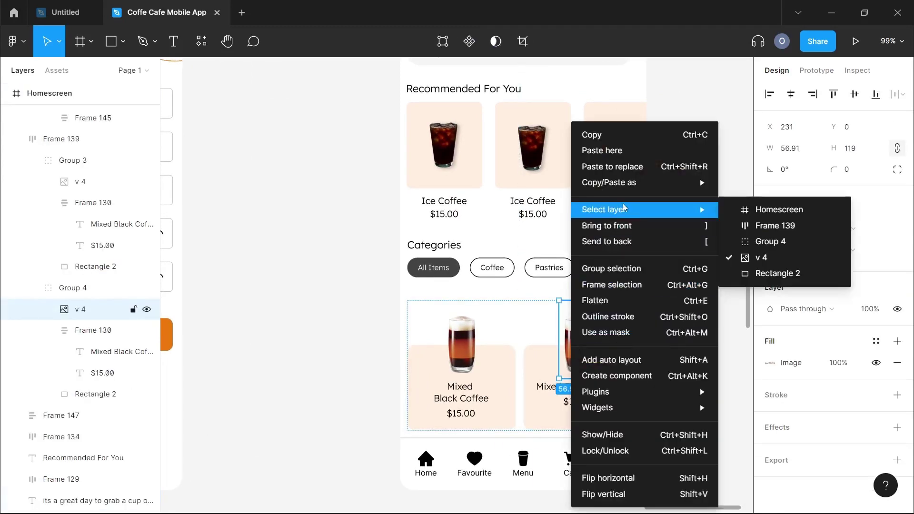
click(615, 167)
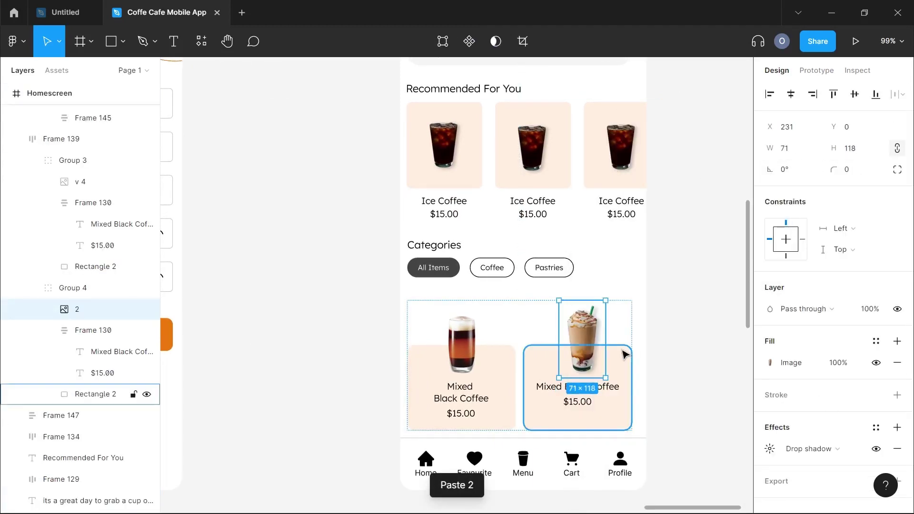
Centre the new iced coffee image horizontally over the second card's background.
scroll(586, 371, up, 2)
scroll(586, 371, up, 3)
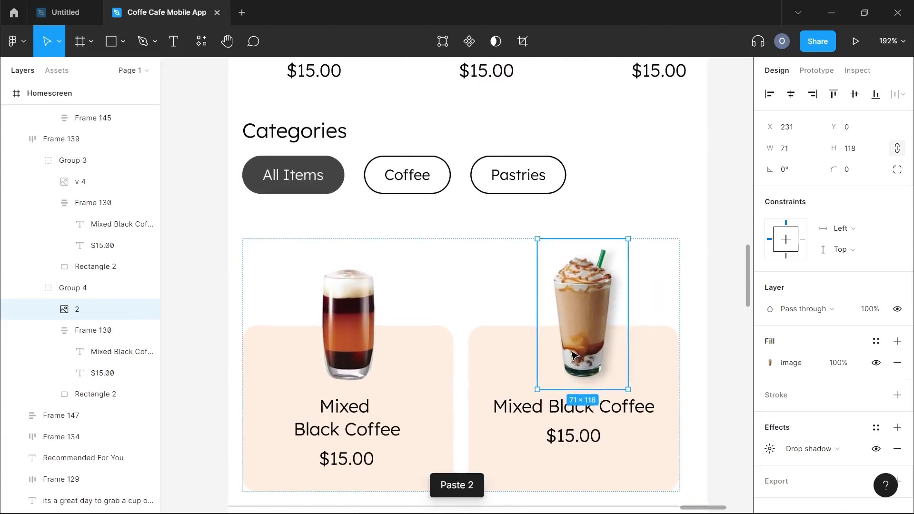
drag(583, 354, 576, 400)
Change the second card's title to "Caramel Frappucino".
click(576, 401)
double_click(578, 403)
double_click(578, 405)
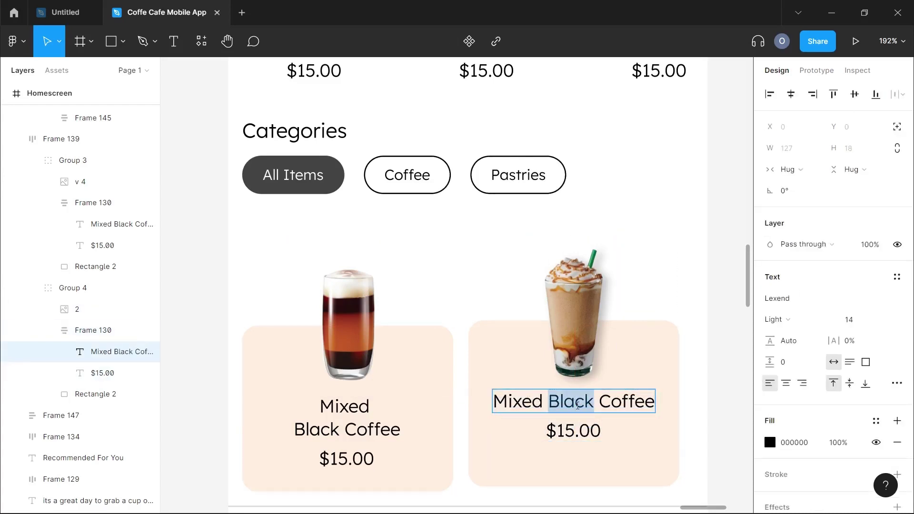
triple_click(578, 405)
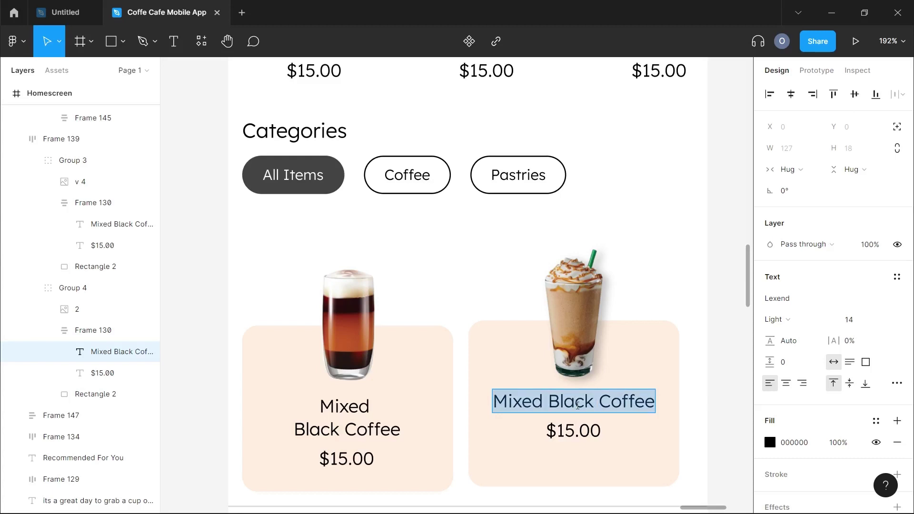
text(C)
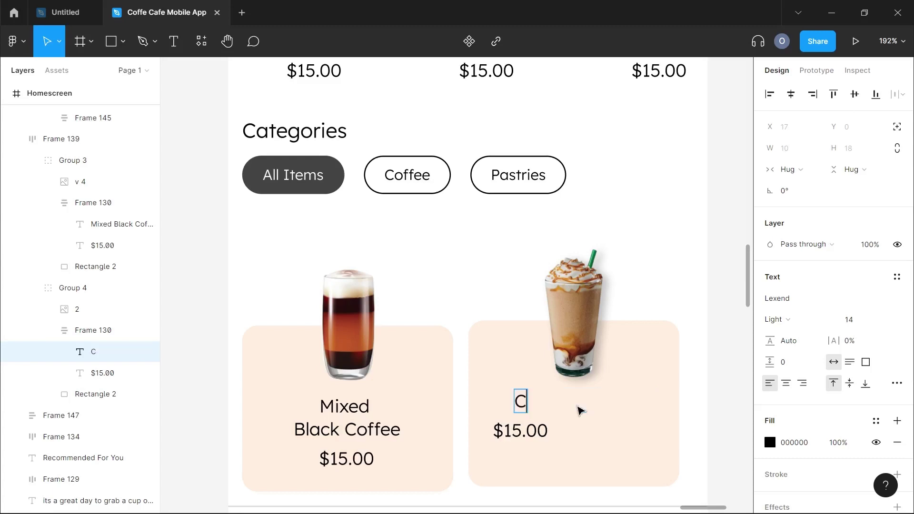
text(aramel)
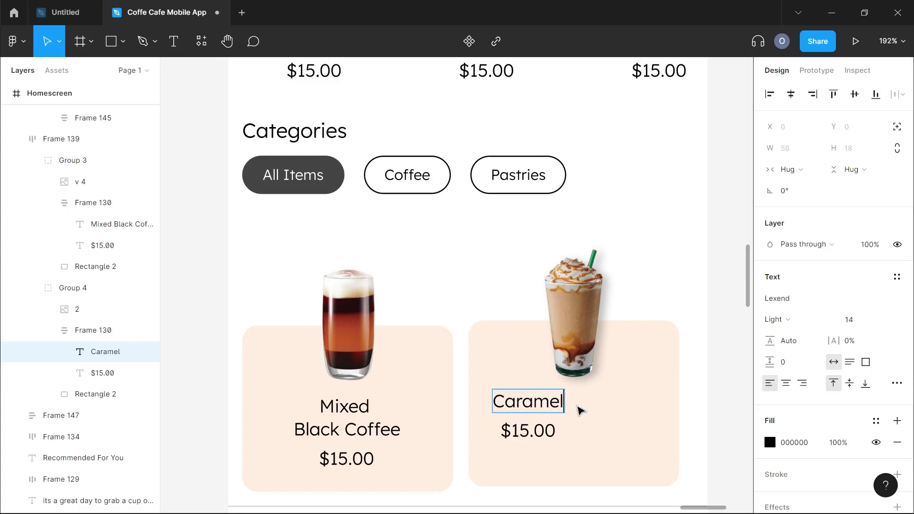
text( F)
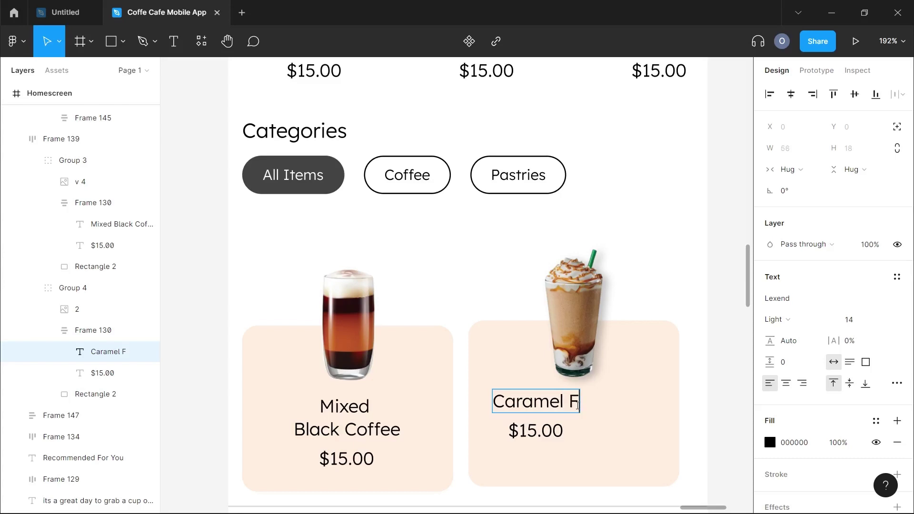
text(rappucino)
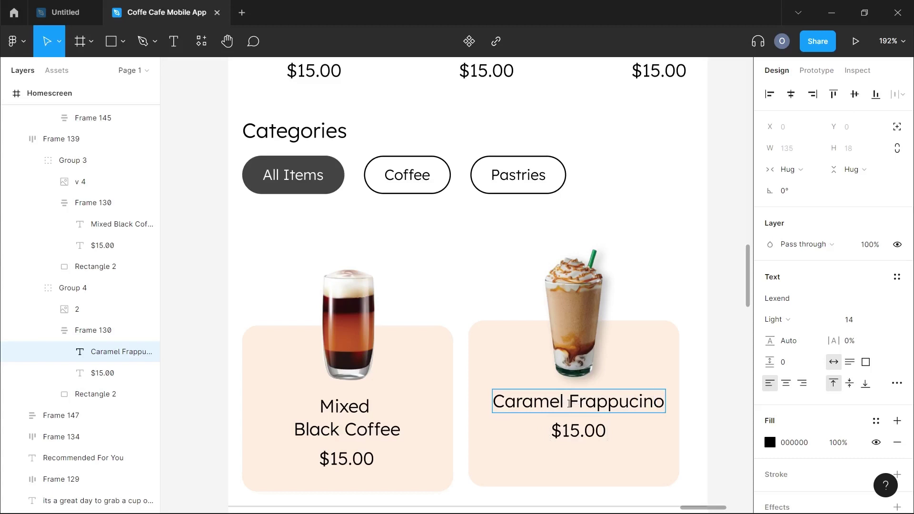
Break the second card's title onto two lines, "Caramel" and "Frappucino", and centre-align its text.
click(569, 404)
key(Return)
key(ctrl+a)
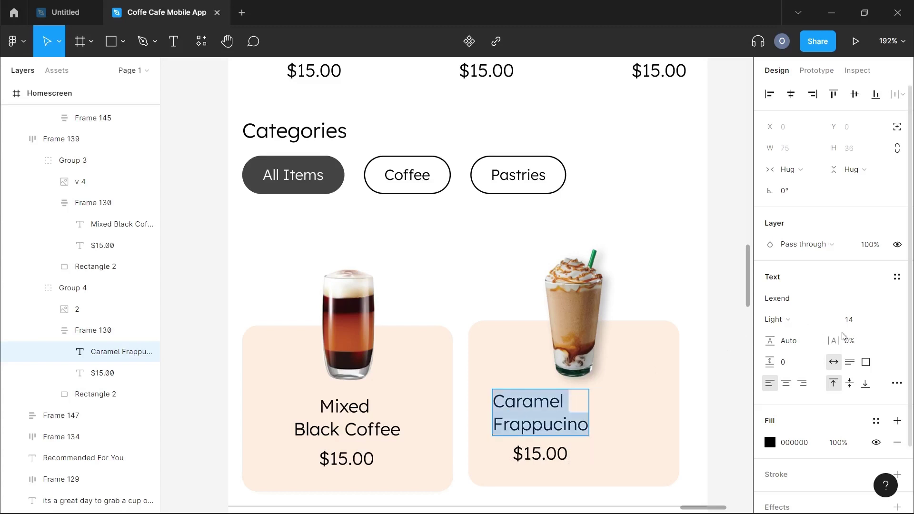
click(787, 384)
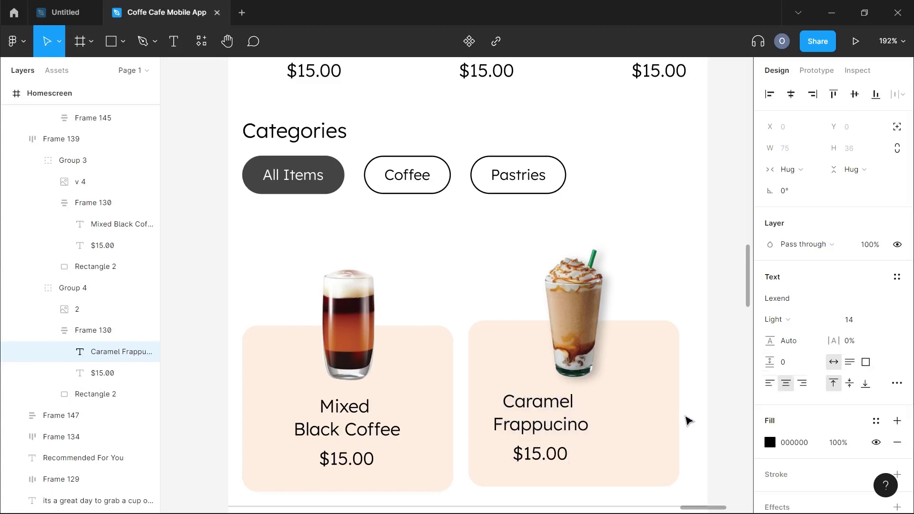
key(Escape)
Reposition the second card's title and price block so it is centred under the iced coffee image.
click(628, 450)
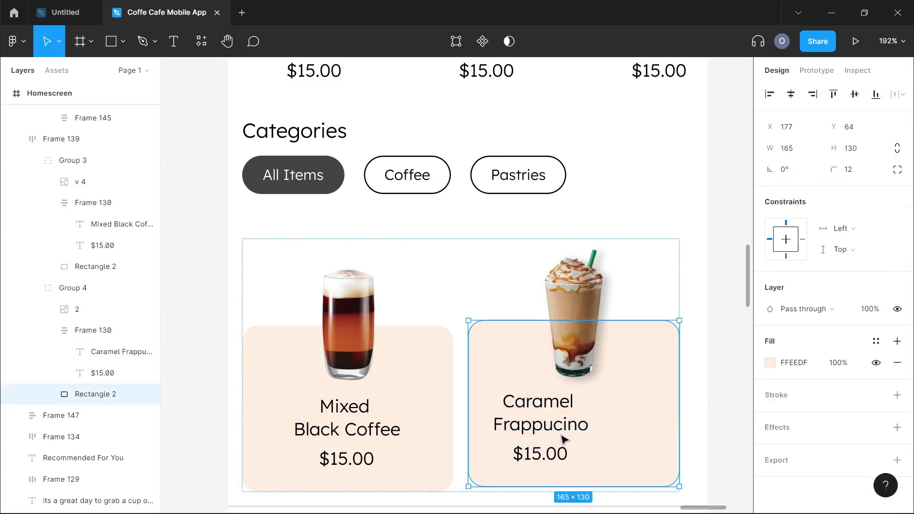
drag(552, 435, 591, 440)
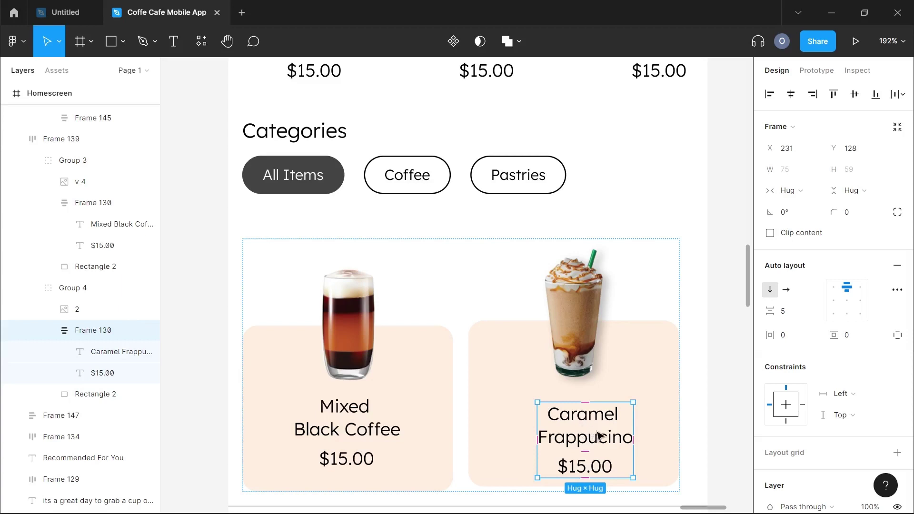
drag(582, 430, 674, 415)
key(ctrl+z)
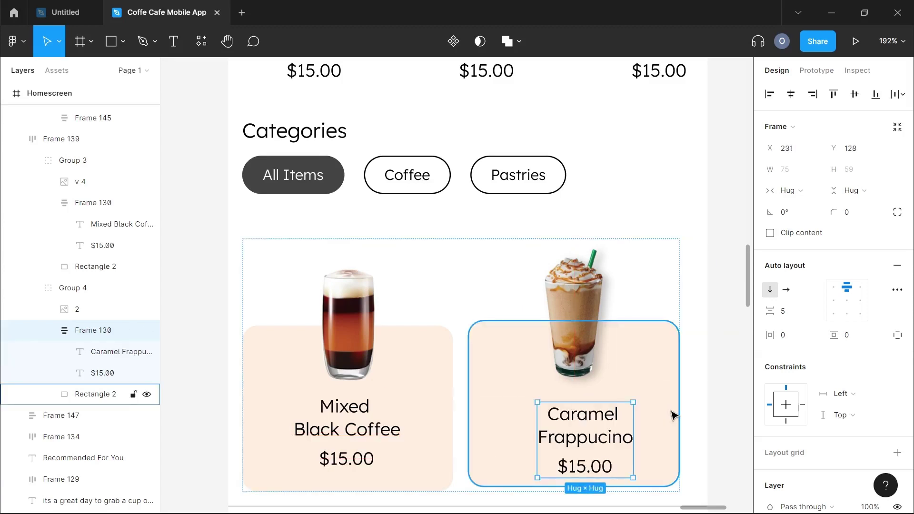
drag(592, 433, 581, 424)
click(672, 437)
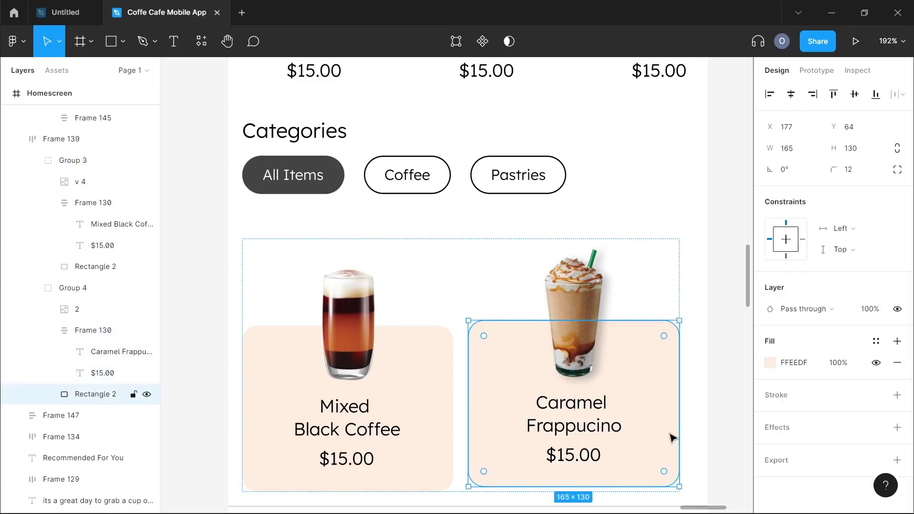
scroll(672, 437, down, 5)
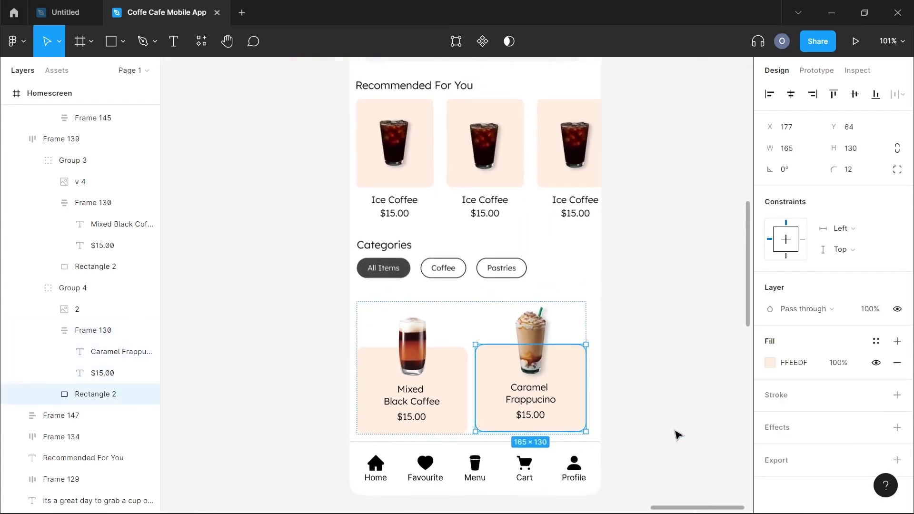
click(635, 373)
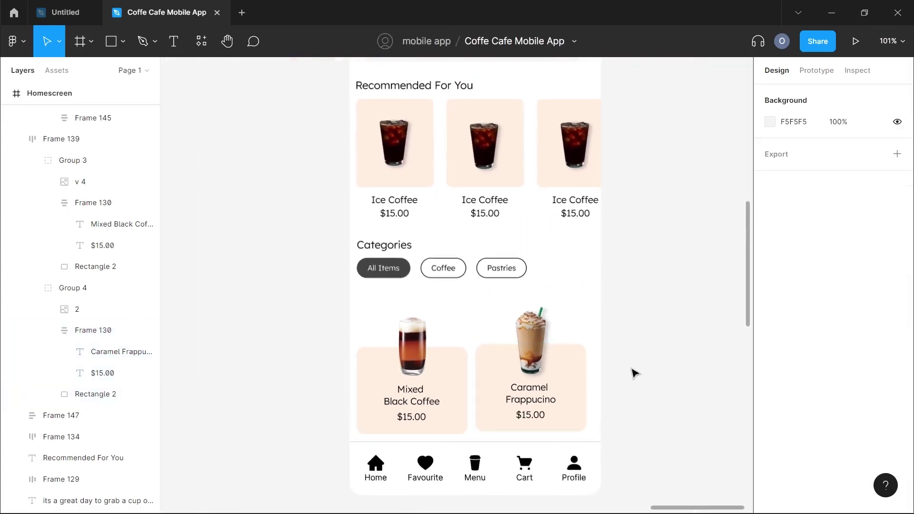
click(540, 393)
double_click(539, 394)
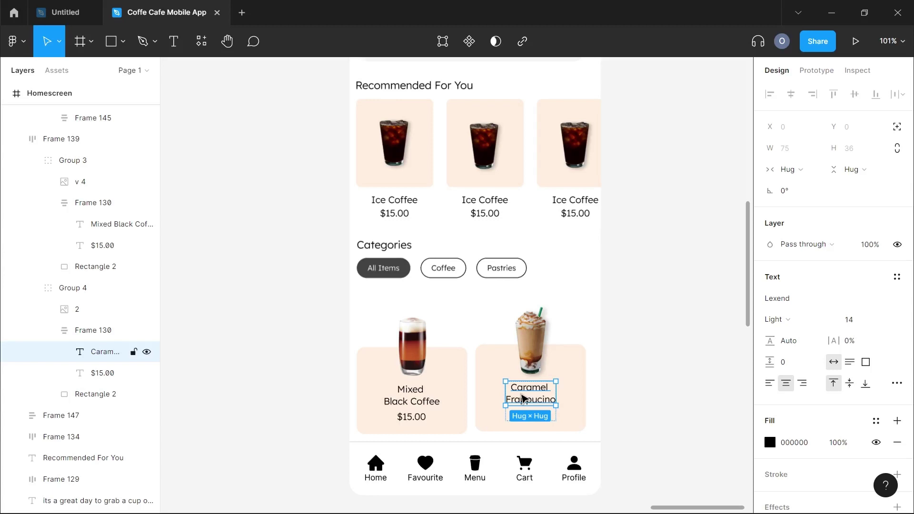
double_click(529, 399)
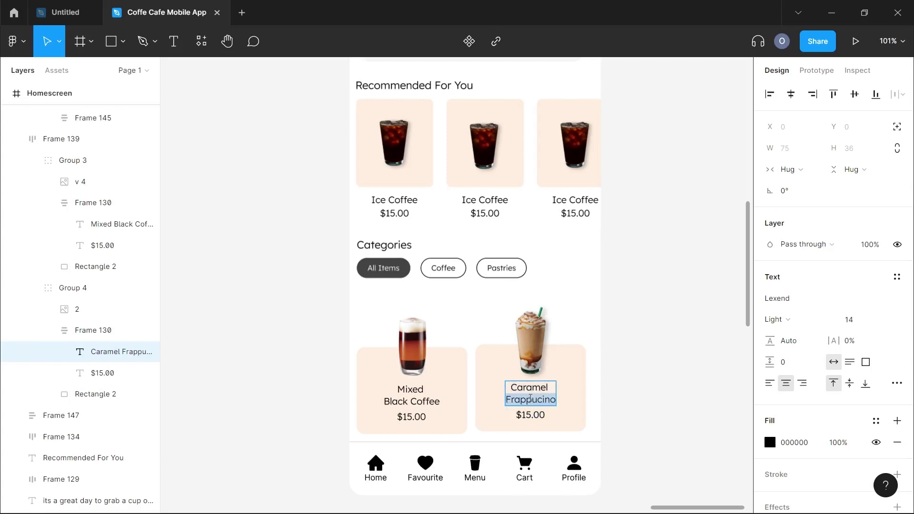
key(ctrl+a)
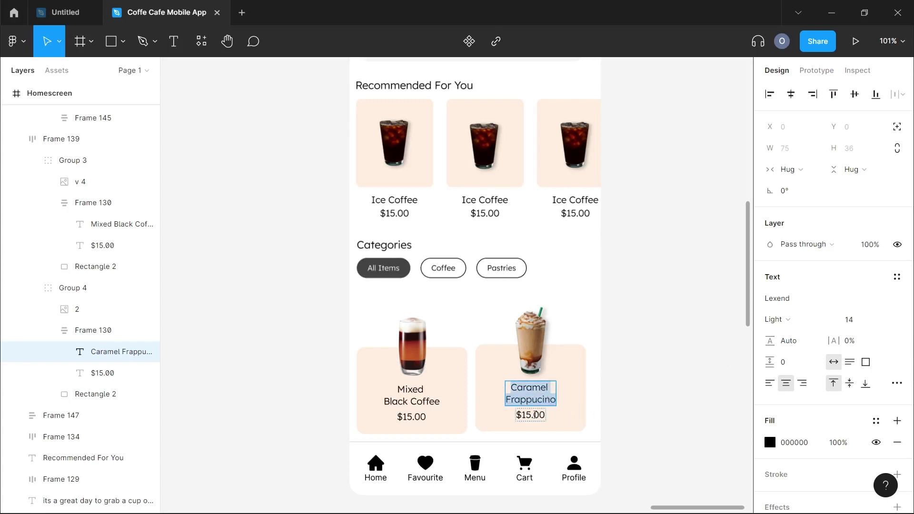
click(788, 323)
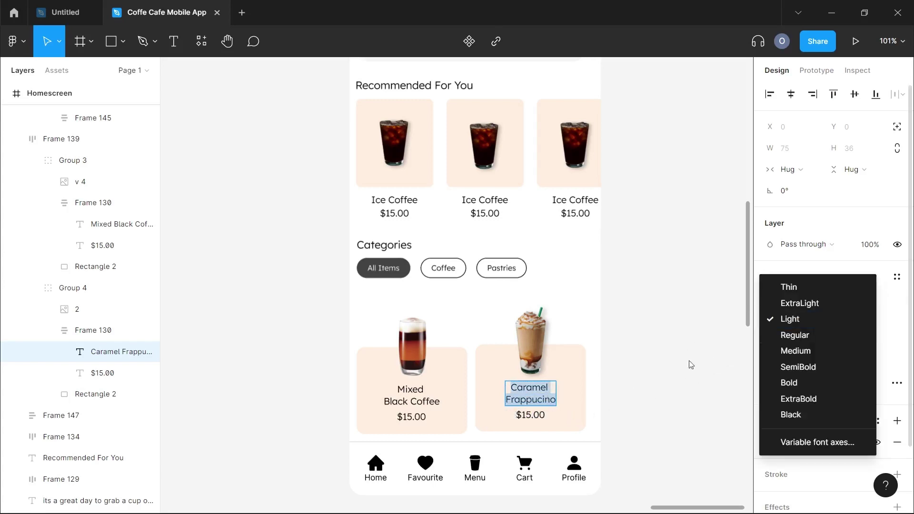
Set the font weight of the Caramel Frappucino card's price to Medium.
click(528, 421)
double_click(528, 417)
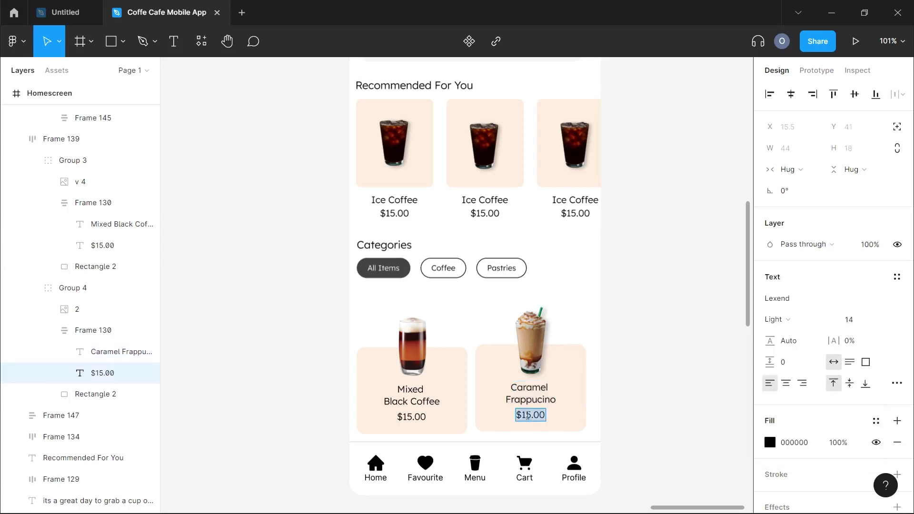
click(780, 327)
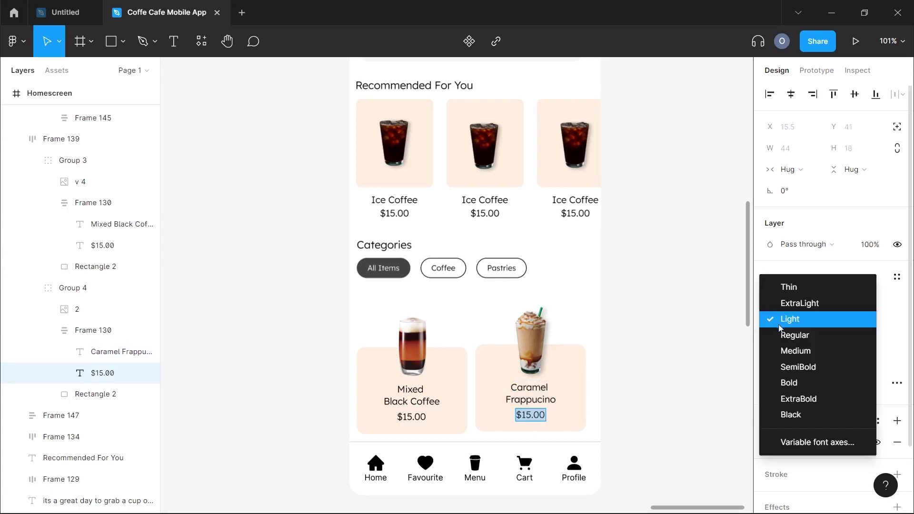
click(790, 350)
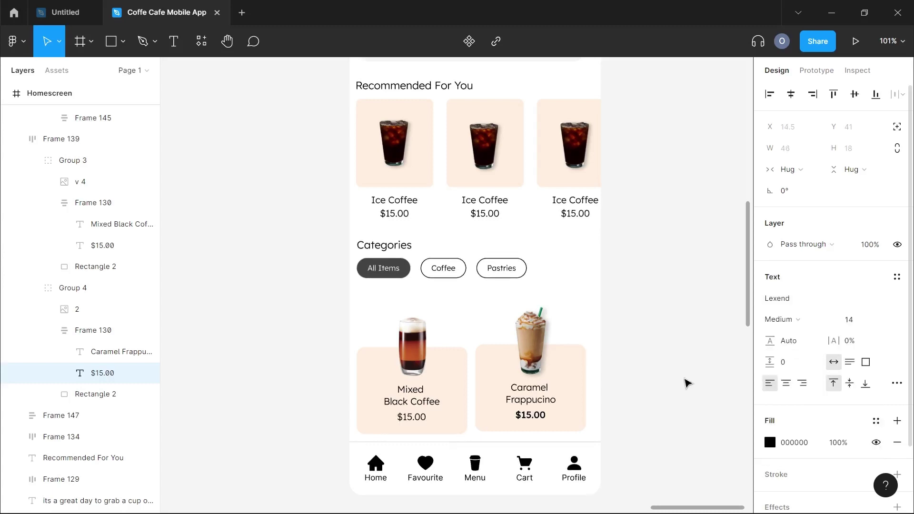
Set the font weight of the Mixed Black Coffee card's price to Medium, then clear the selection.
click(417, 418)
double_click(417, 418)
click(779, 327)
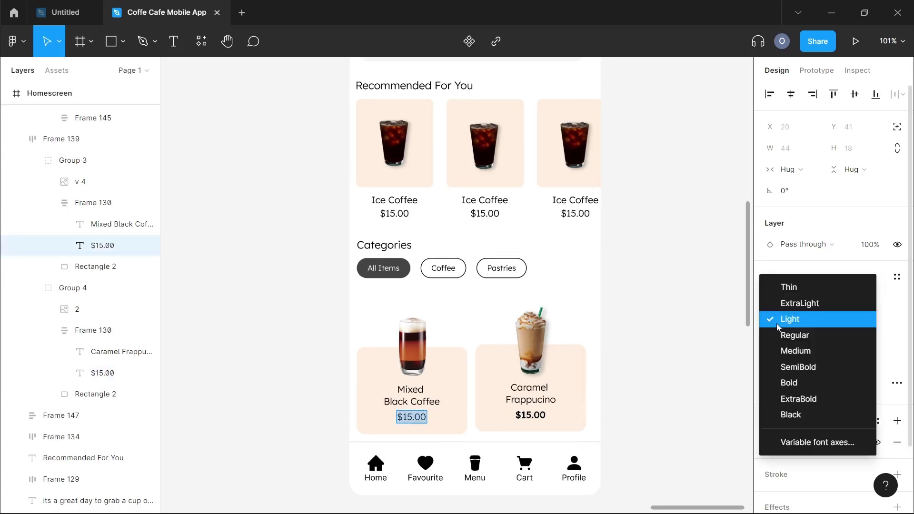
click(786, 351)
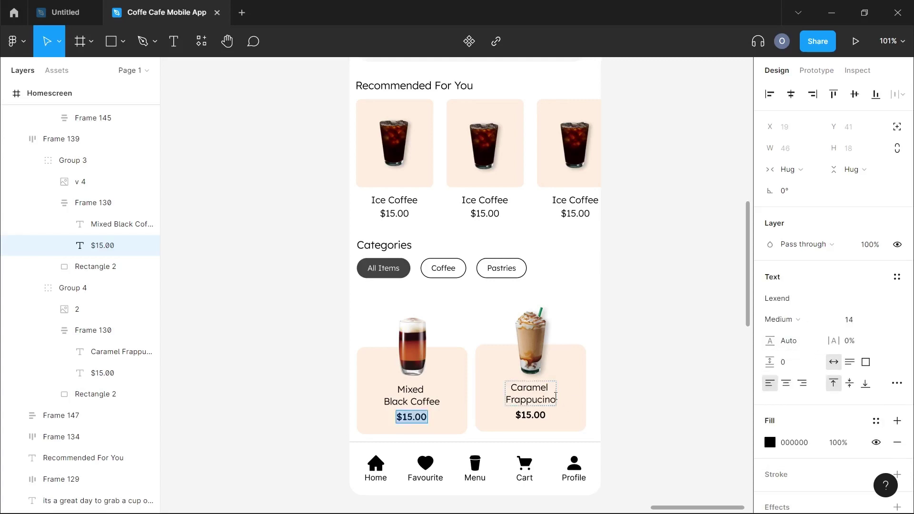
click(523, 417)
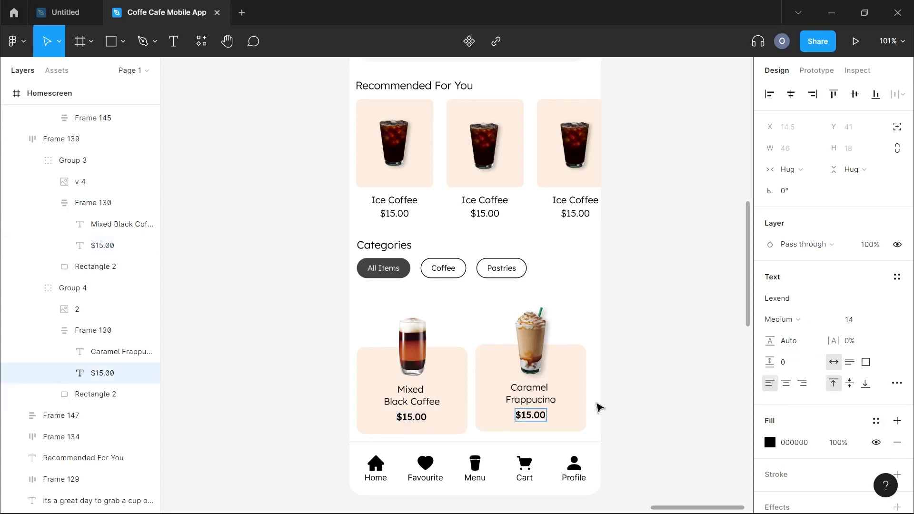
click(639, 403)
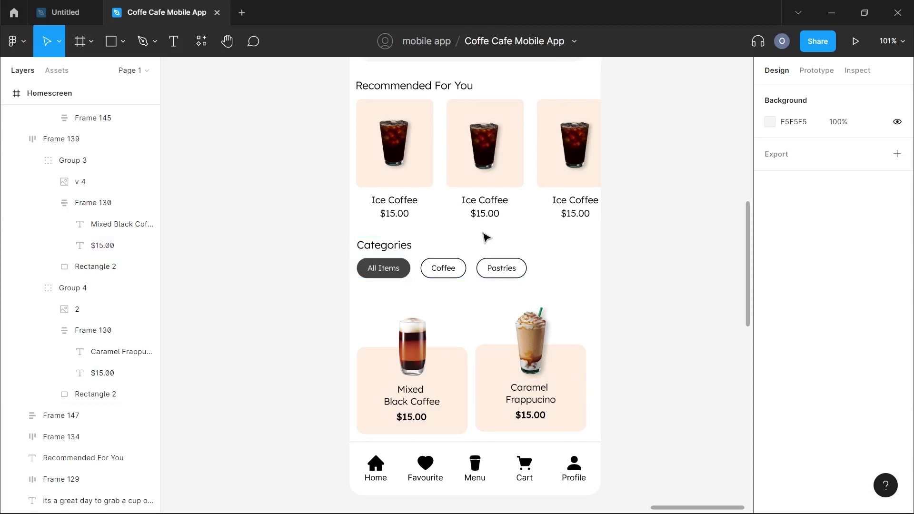
Set the font weight of the Ice Coffee prices under Recommended For You to Medium.
double_click(480, 215)
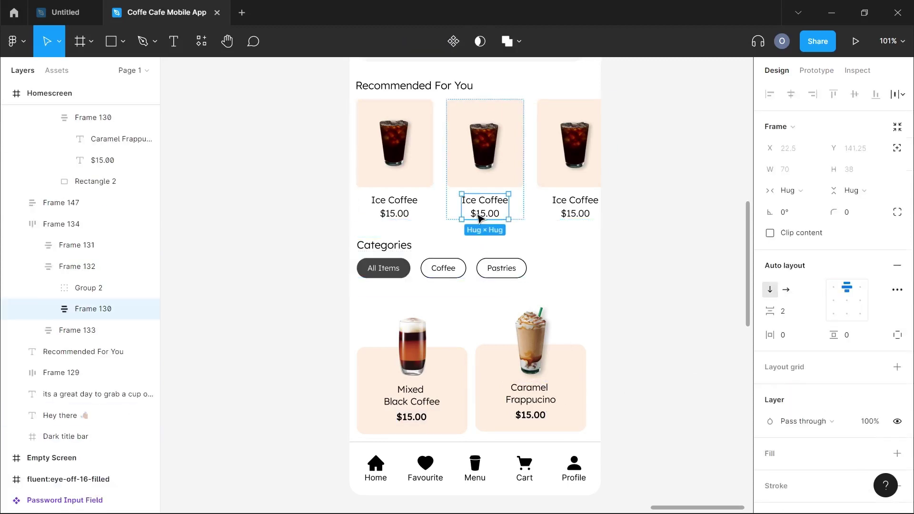
click(394, 213)
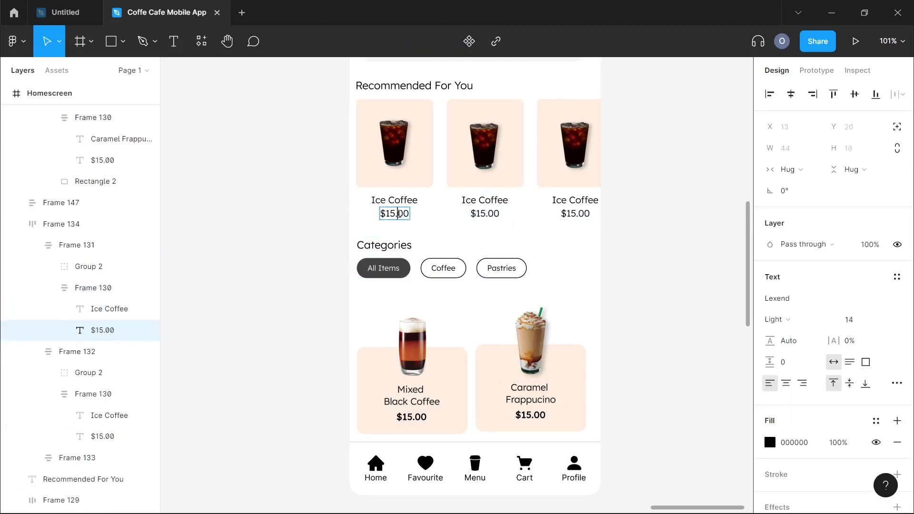
click(783, 319)
click(797, 350)
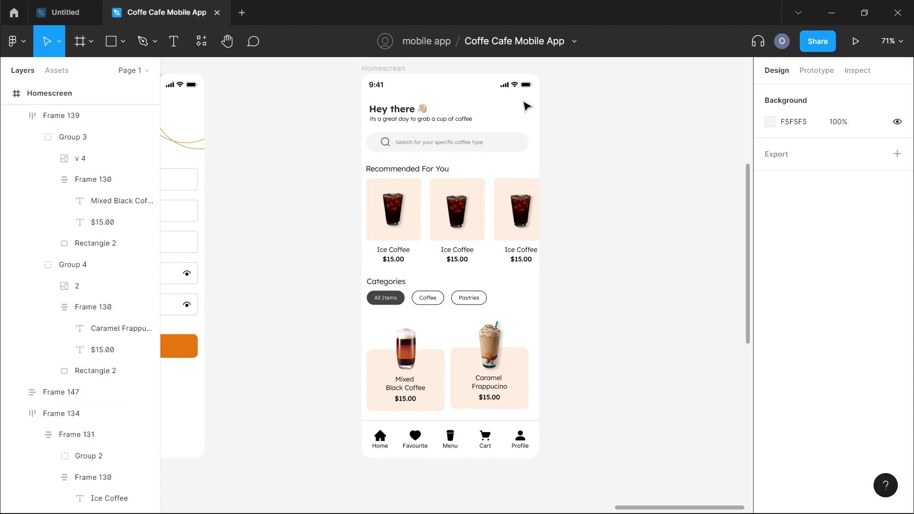
Open the Iconify plugin and search its icon collections for "notification".
ctrl+scroll(527, 106, up, 5)
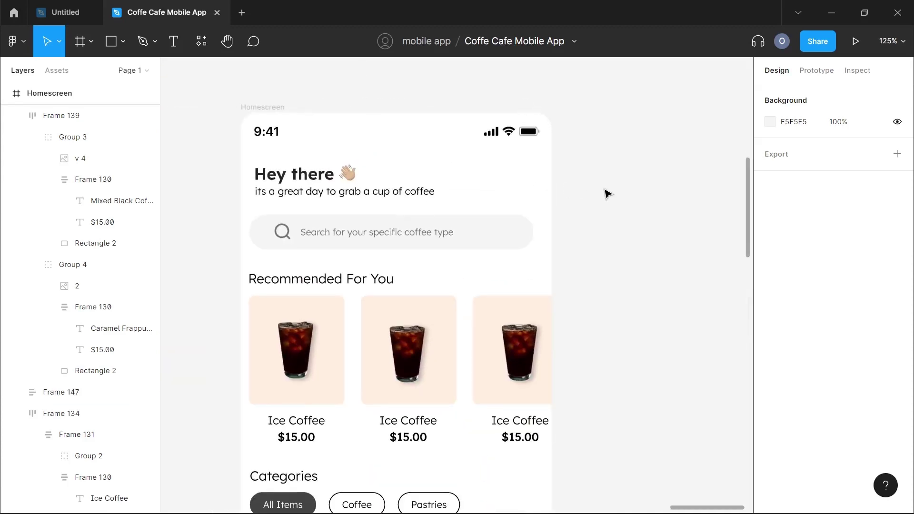
right_click(606, 191)
mouse_move(644, 301)
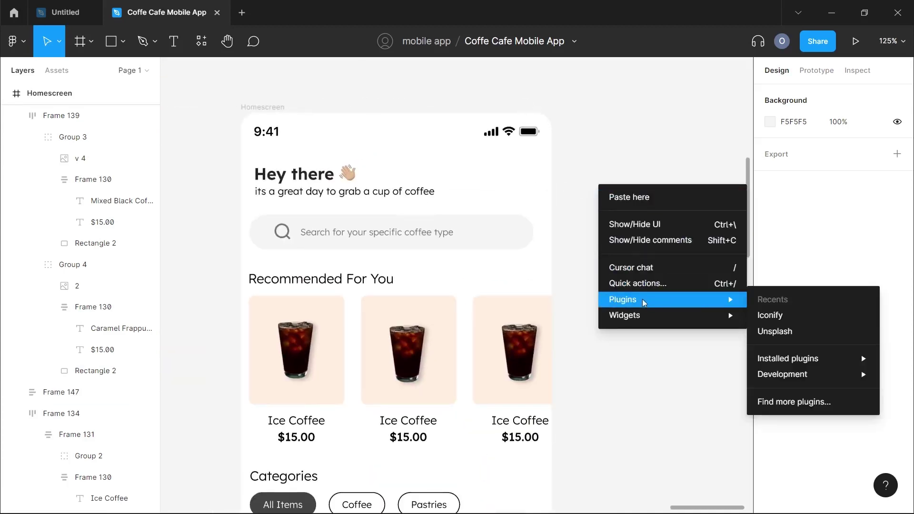
click(764, 320)
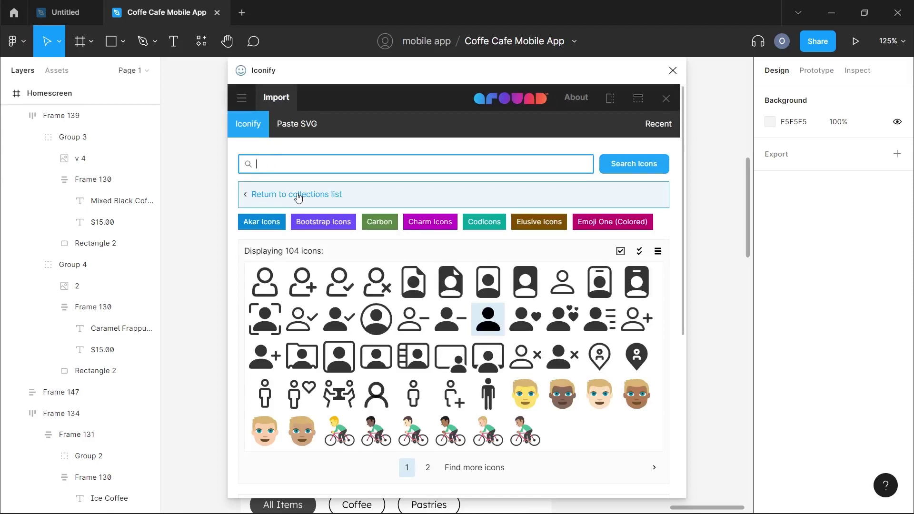
text(notification)
key(Return)
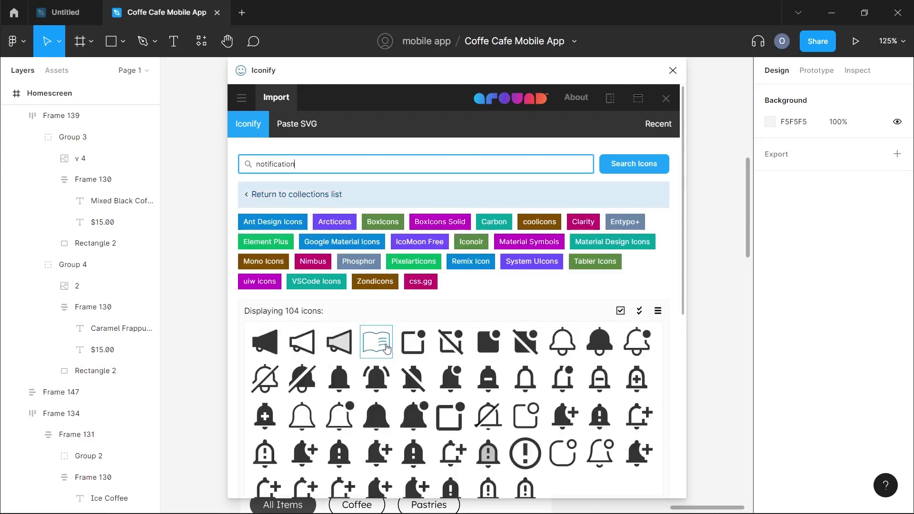
Import the solid badged bell icon from the Clarity set (notification-solid-badged) and close the plugin.
scroll(469, 400, down, 2)
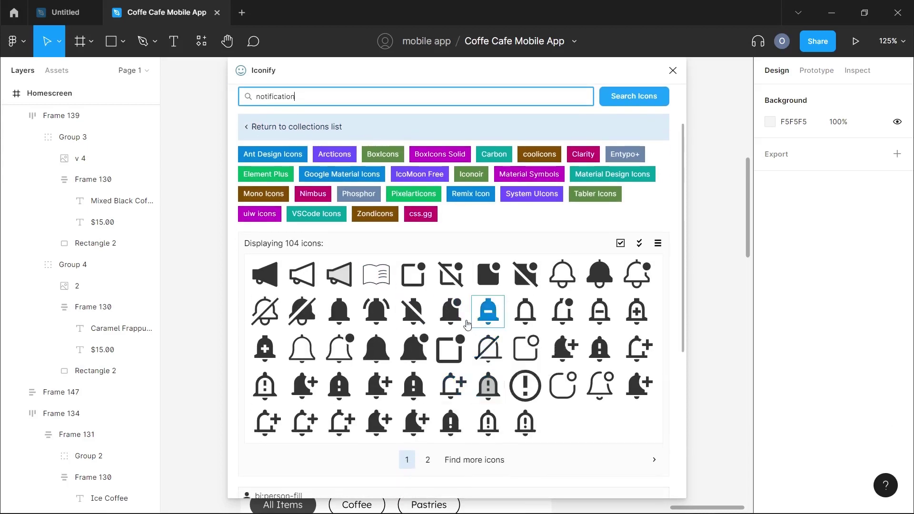
click(414, 348)
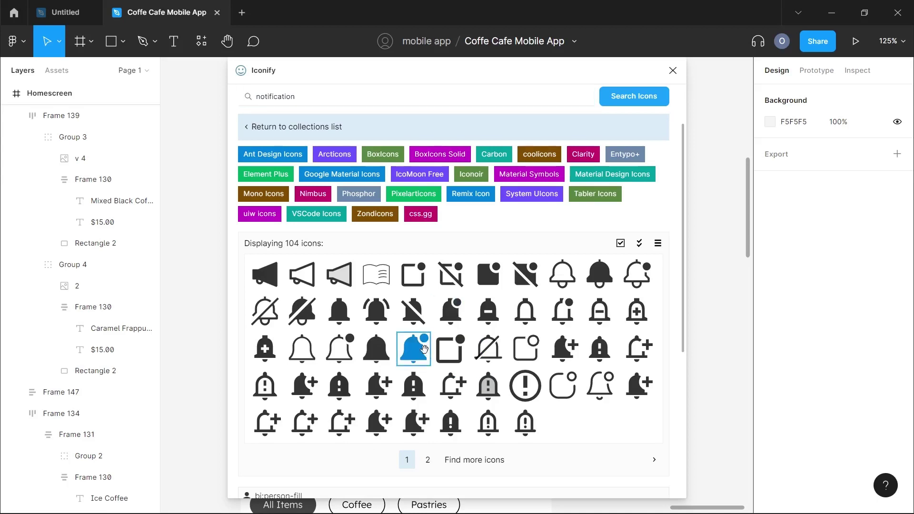
click(424, 351)
click(543, 478)
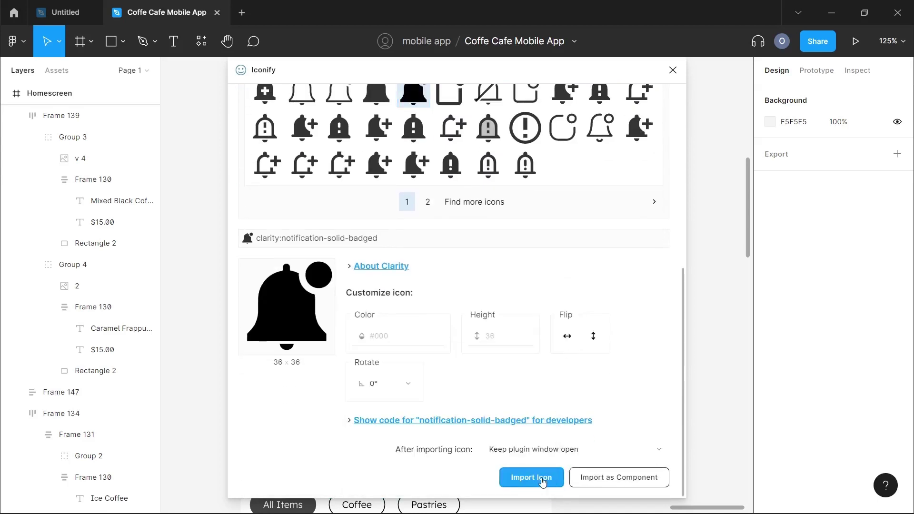
click(673, 70)
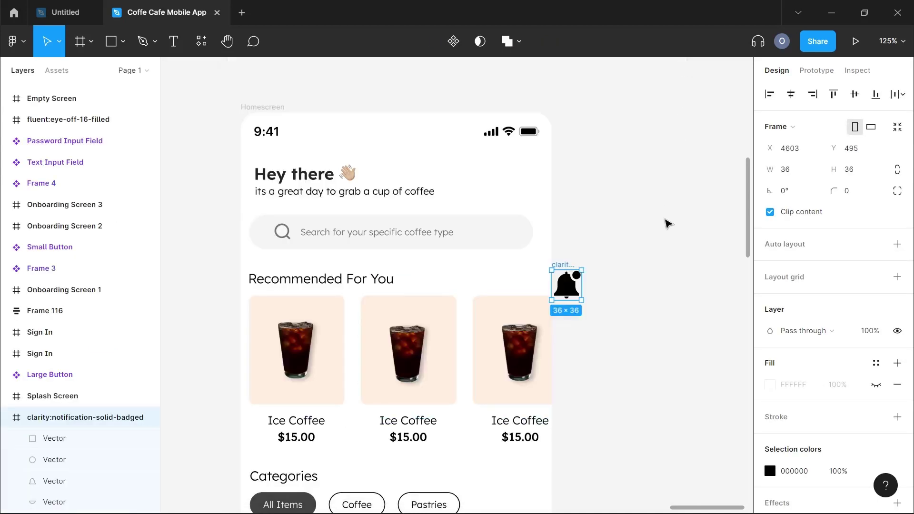
Resize the imported bell icon to 28 × 28 and move it into the Homescreen header opposite the greeting.
click(870, 174)
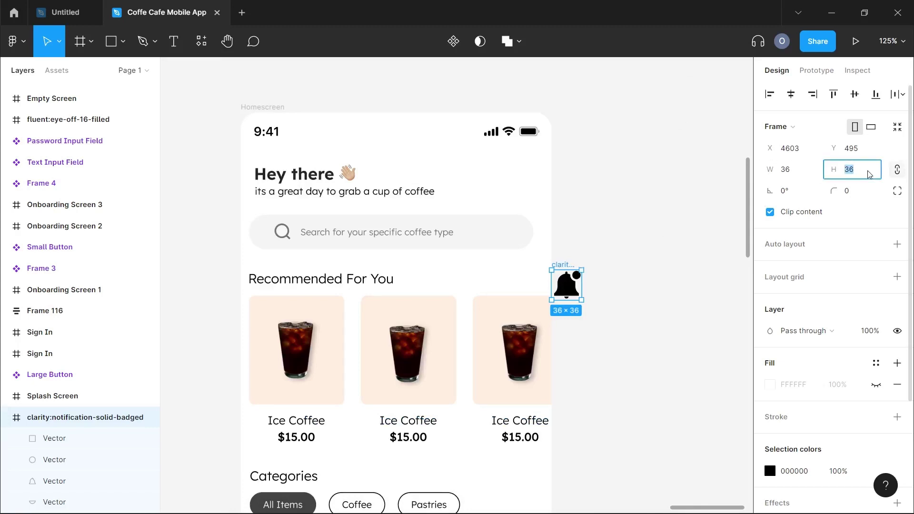
key(Return)
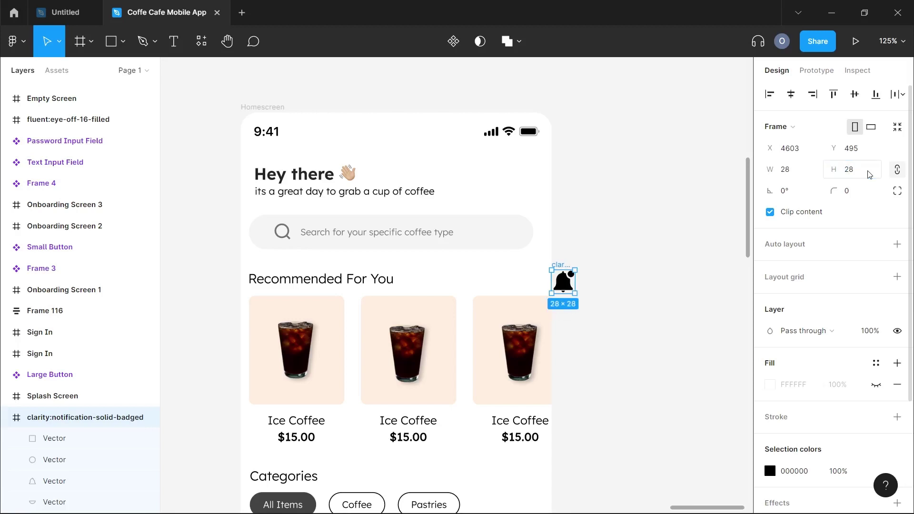
drag(562, 268, 520, 166)
Reduce the bell icon to 22 × 22 and shift it to about X 334, Y 70 in the header.
click(864, 178)
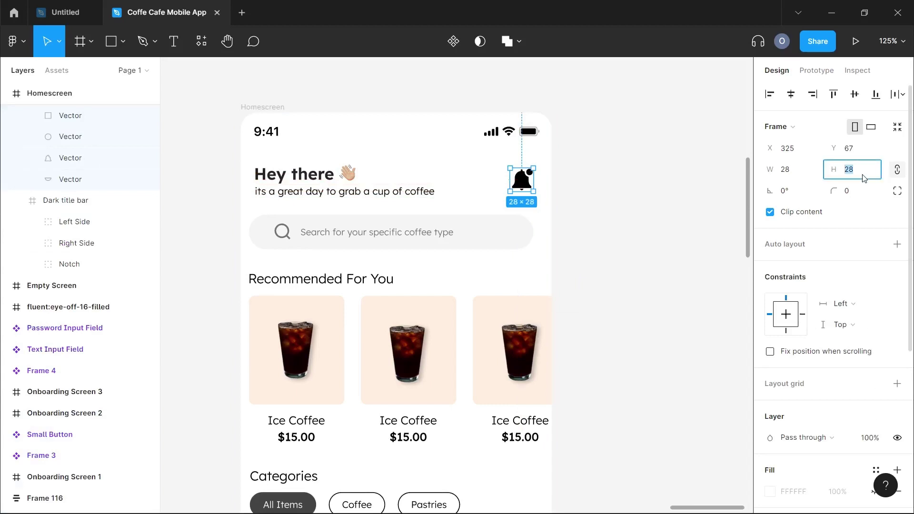
key(Return)
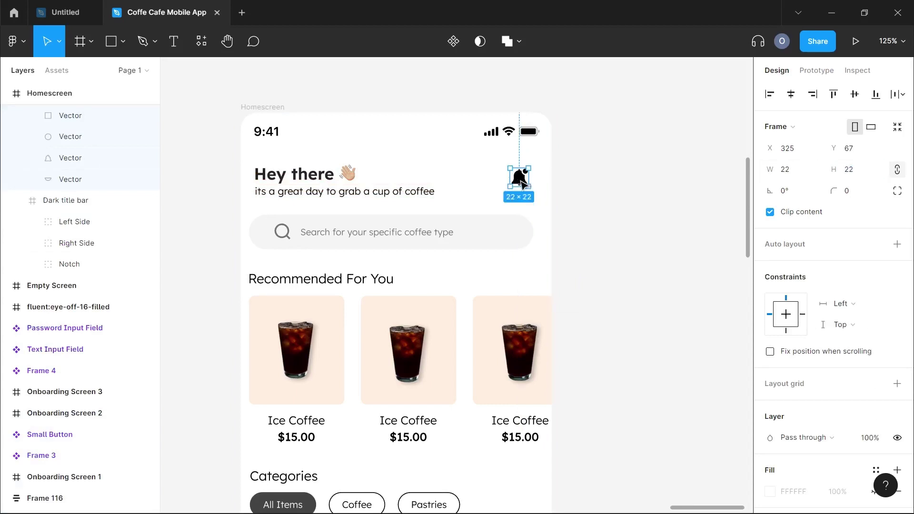
mouse_move(522, 184)
mouse_down()
mouse_move(528, 189)
mouse_move(525, 181)
mouse_up()
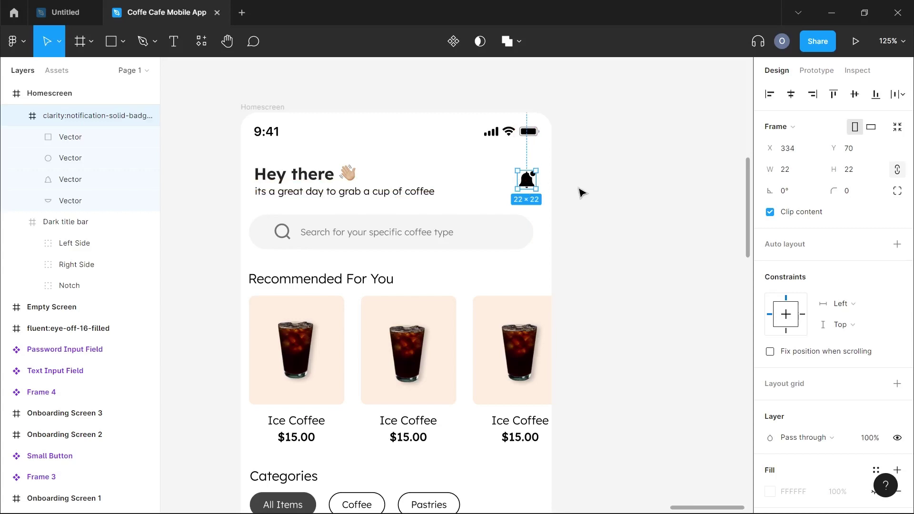
Show the Homescreen frame's 12-column layout grid briefly to check the bell icon's alignment, and hide it again.
click(262, 91)
click(264, 106)
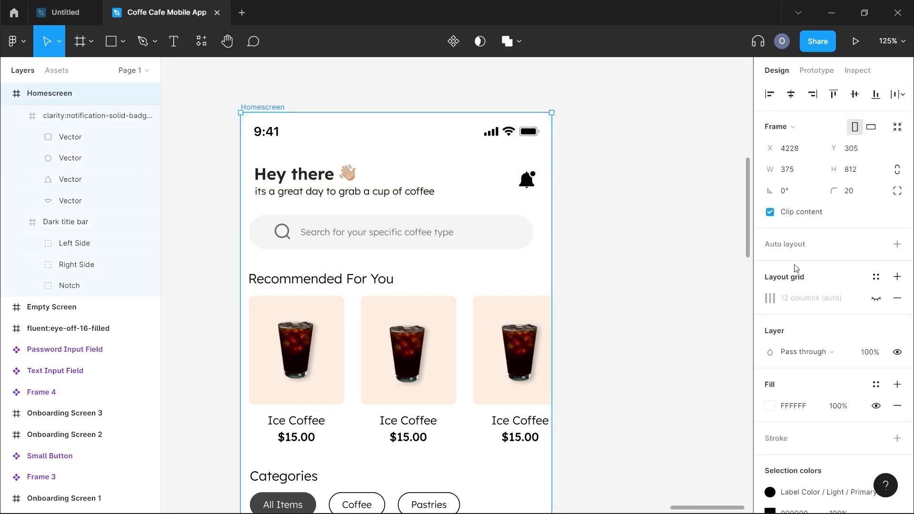
click(877, 298)
click(876, 300)
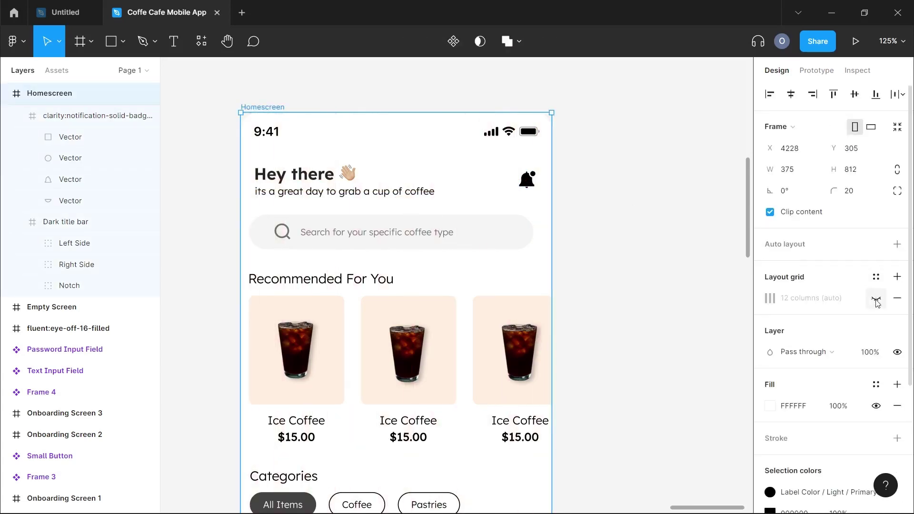
click(608, 294)
Change the fill of the bell icon's round notification badge to the orange document colour F07A0C.
scroll(547, 292, down, 3)
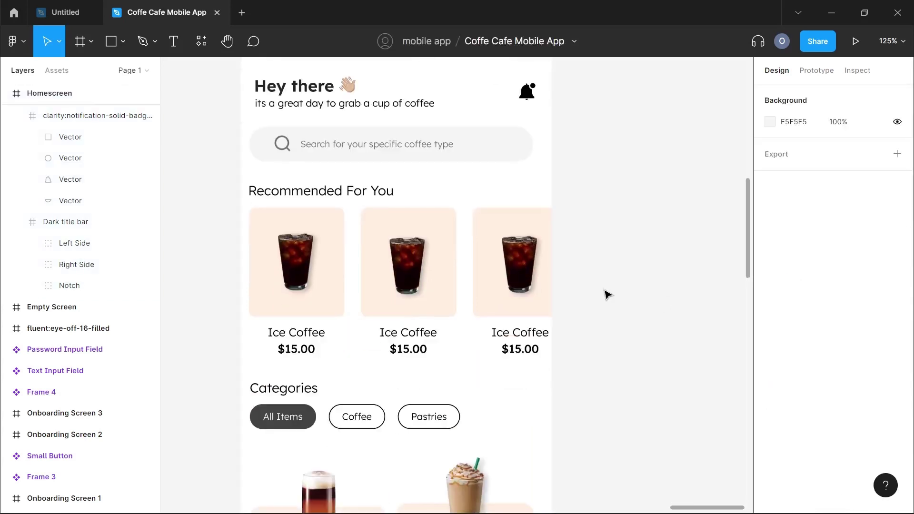
scroll(606, 292, down, 5)
scroll(578, 211, up, 6)
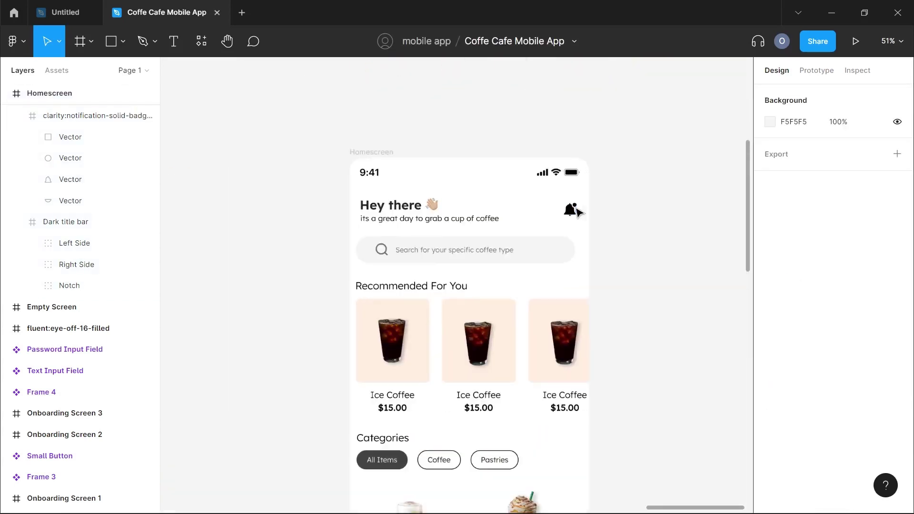
scroll(578, 212, up, 4)
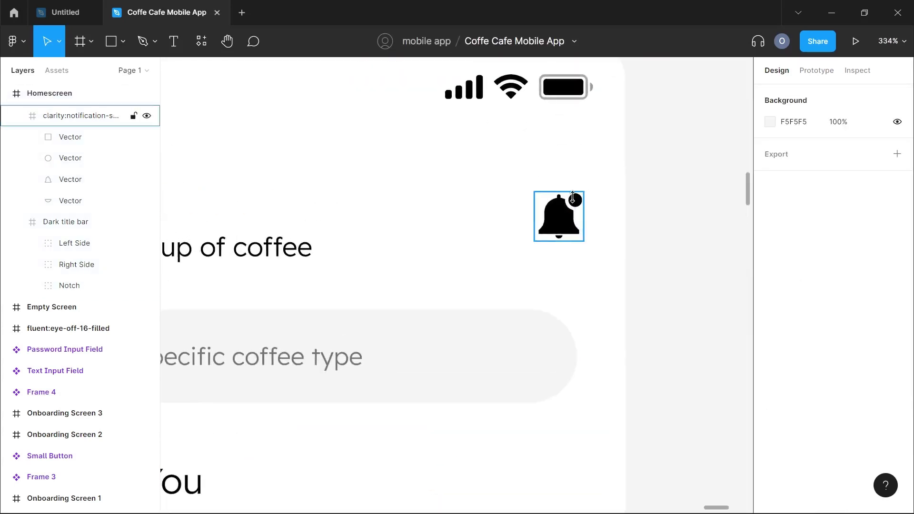
click(576, 201)
click(575, 201)
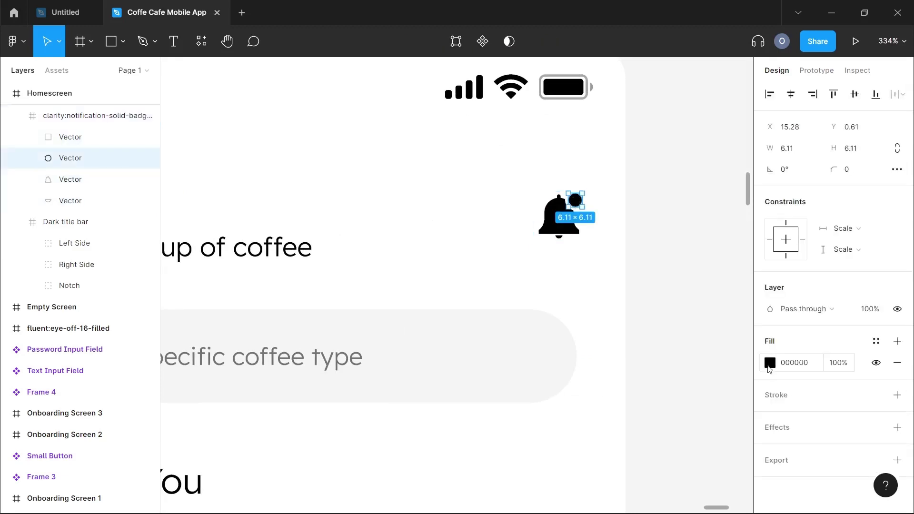
click(770, 363)
click(659, 449)
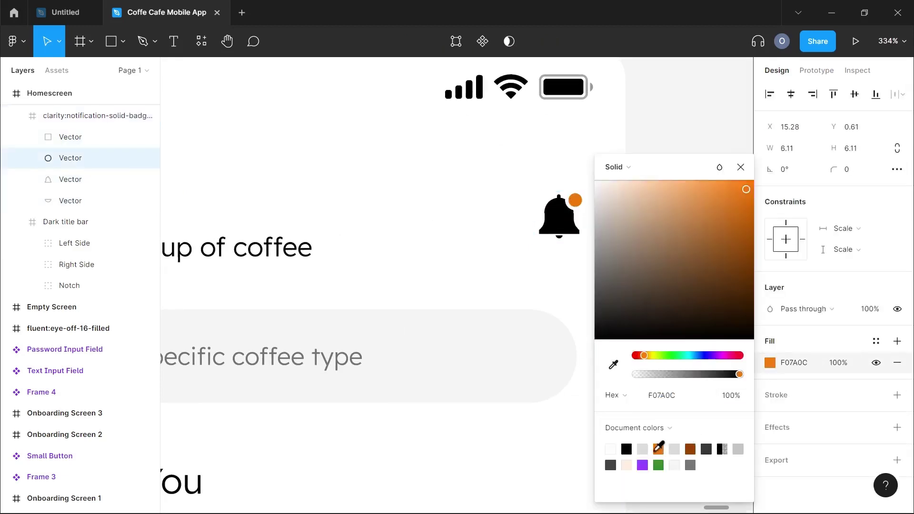
Review the whole Homescreen layout, from the header with the bell icon through the product cards to the bottom navigation.
click(484, 256)
scroll(483, 256, down, 6)
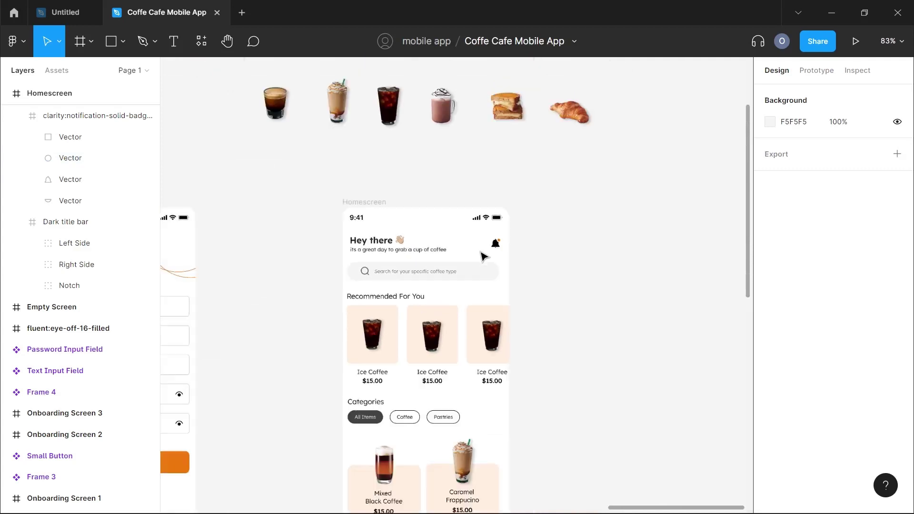
scroll(484, 256, down, 3)
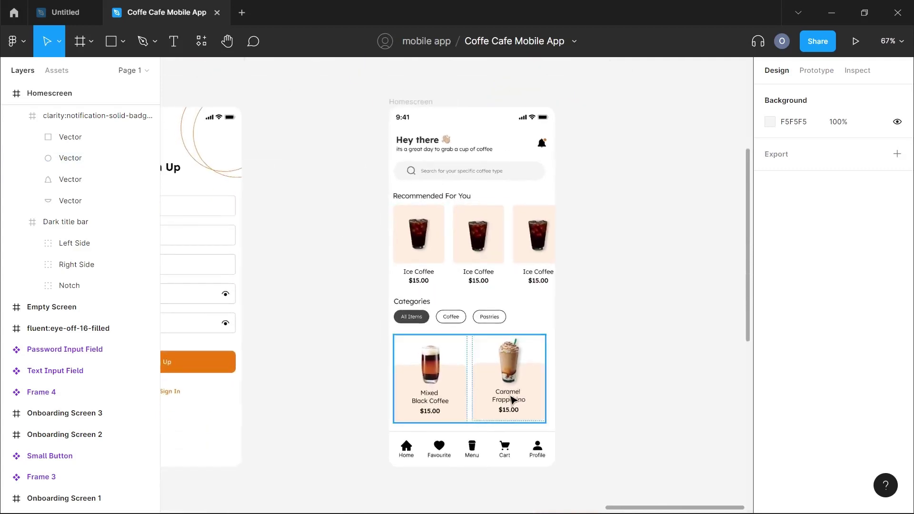
scroll(510, 400, down, 2)
scroll(509, 400, down, 2)
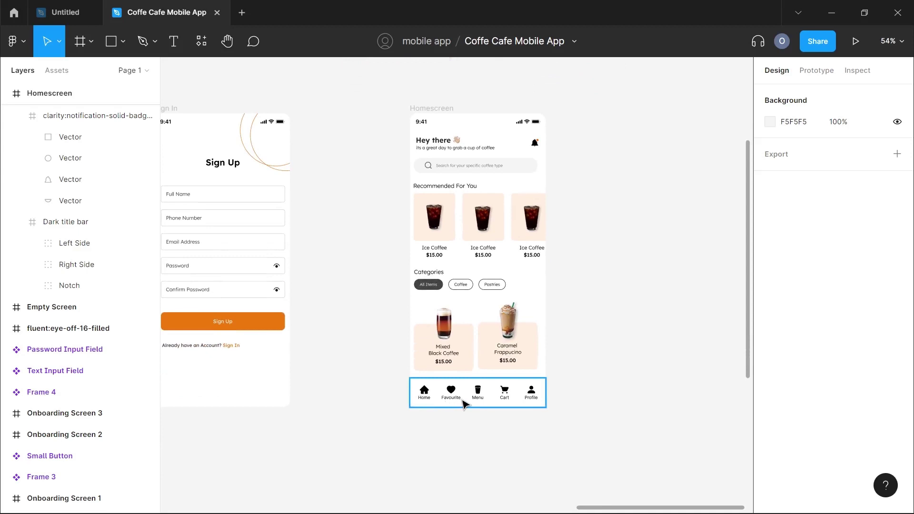
scroll(464, 404, up, 3)
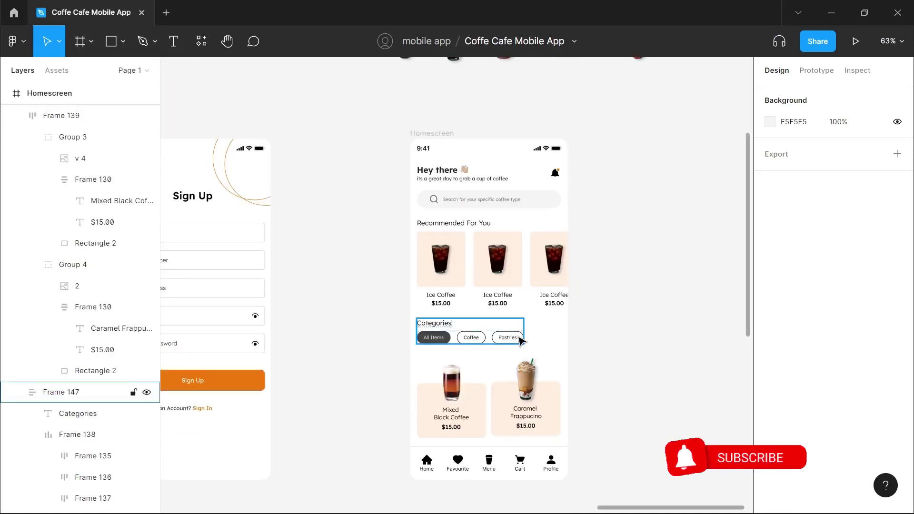
scroll(521, 339, up, 3)
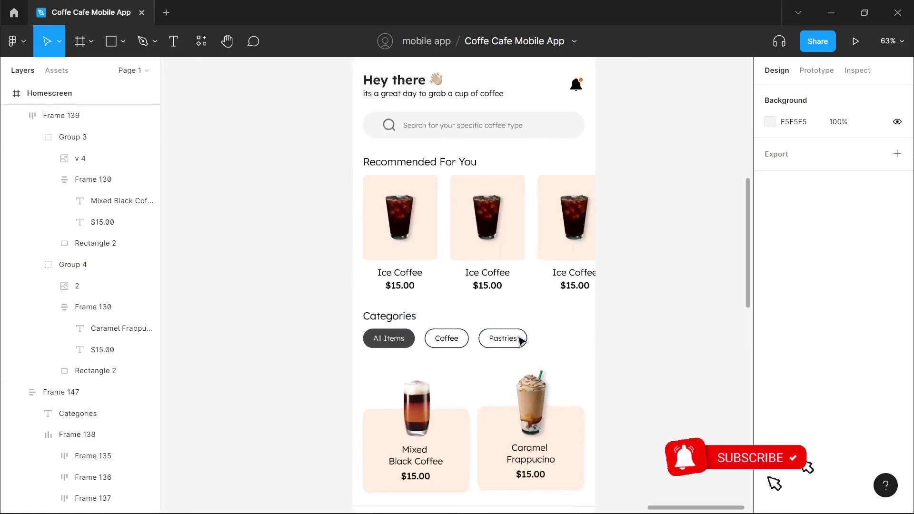
scroll(520, 339, down, 3)
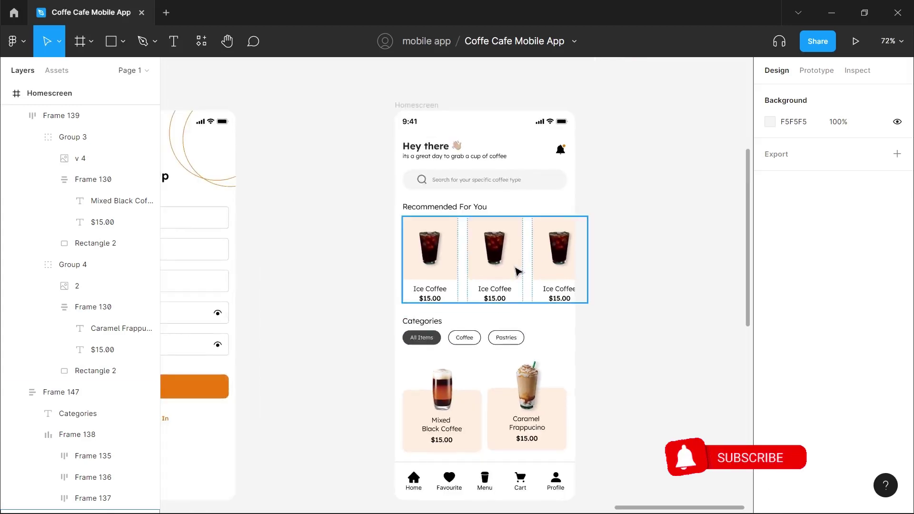
scroll(518, 269, up, 3)
Change the outline colour of the Coffee and Pastries category pills to the grey document colour 727272.
click(504, 339)
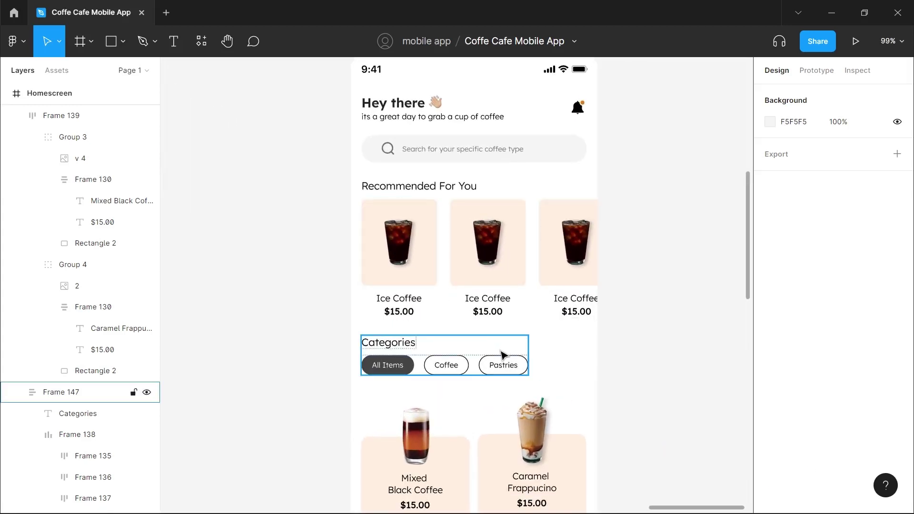
double_click(502, 364)
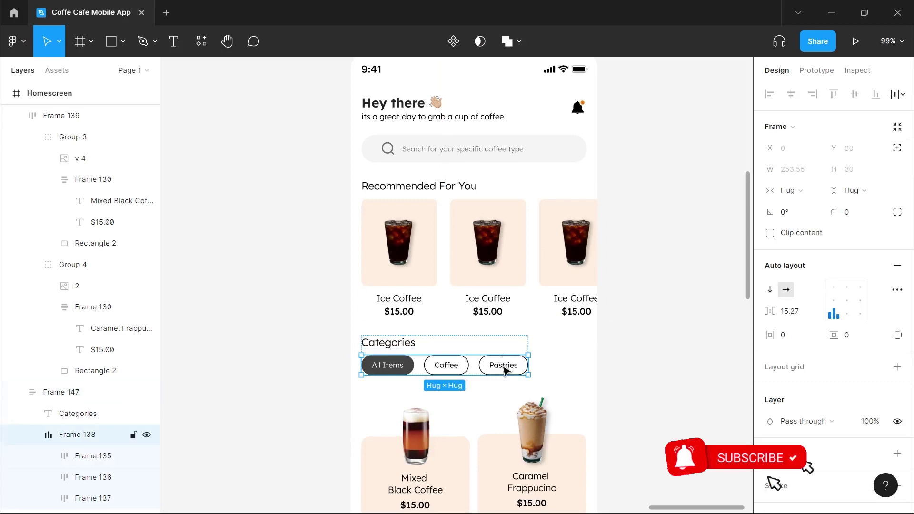
click(504, 368)
shift+click(466, 369)
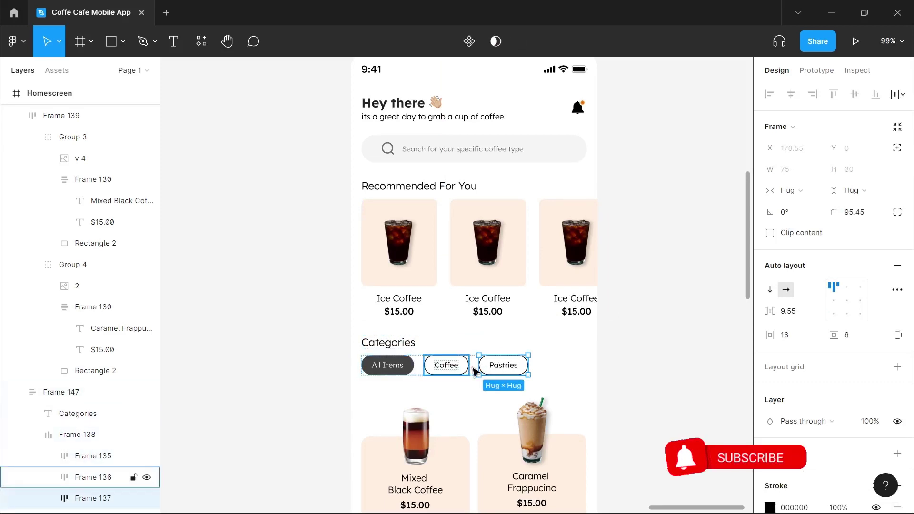
scroll(799, 443, down, 3)
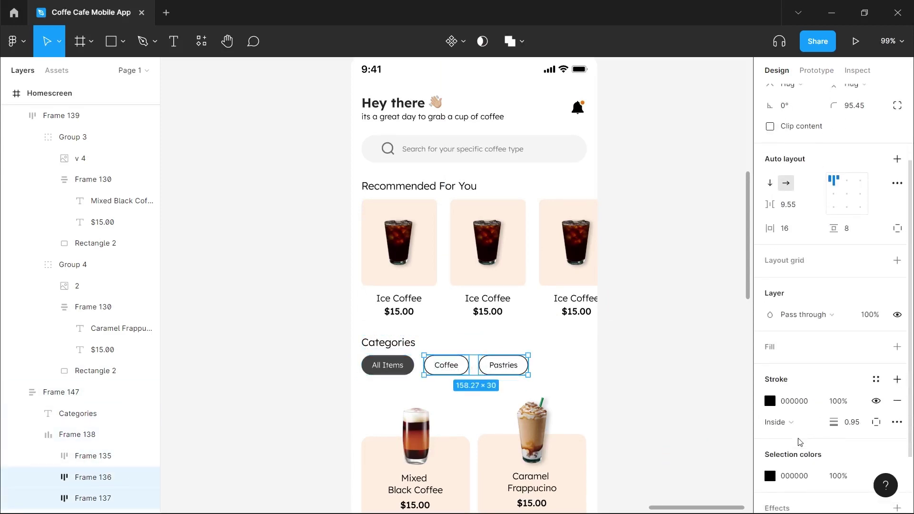
click(771, 402)
click(691, 465)
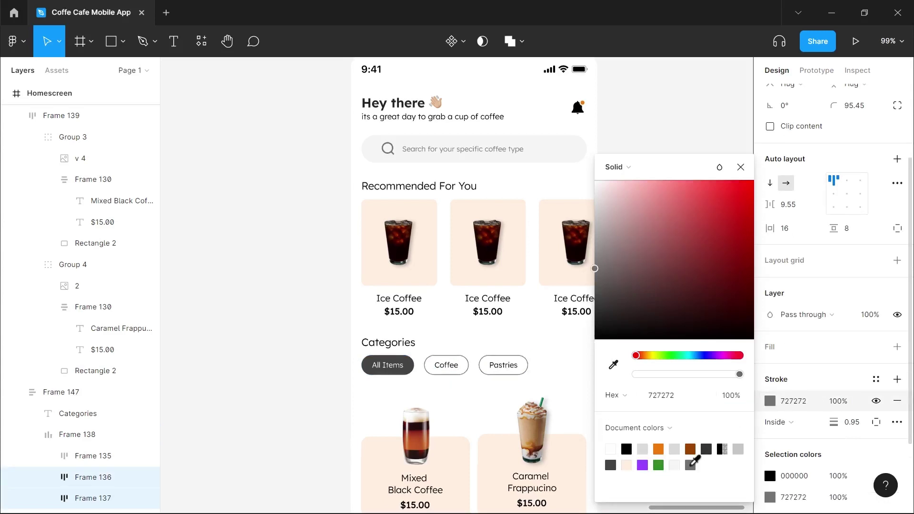
Recolour the text of the Coffee and Pastries pills, trying 444444 first and settling on grey 727272.
click(771, 476)
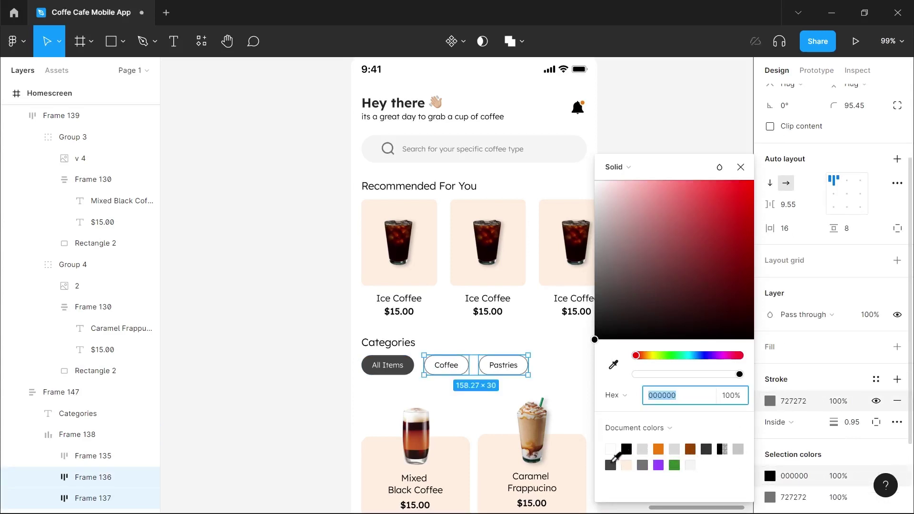
text(444444)
key(Return)
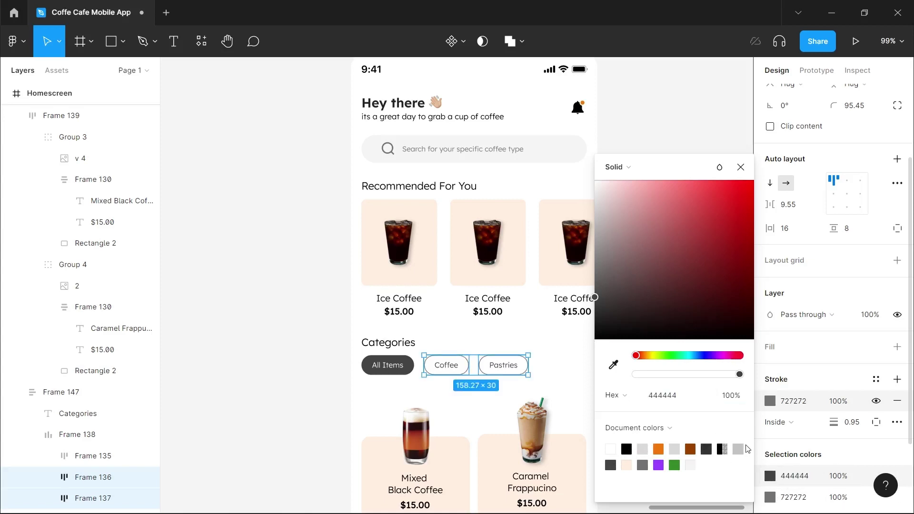
mouse_move(733, 454)
mouse_down()
mouse_move(654, 475)
mouse_move(730, 414)
mouse_move(735, 462)
mouse_up()
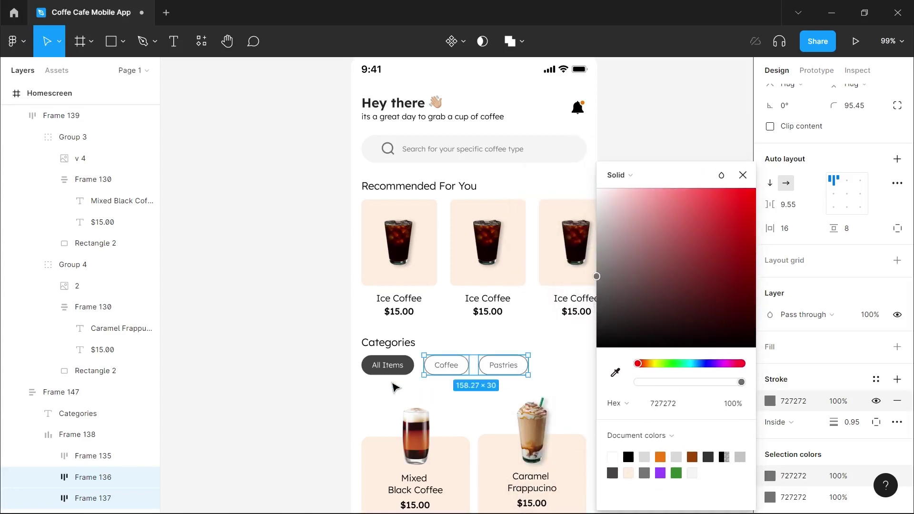
click(355, 390)
ctrl+scroll(451, 380, down, 5)
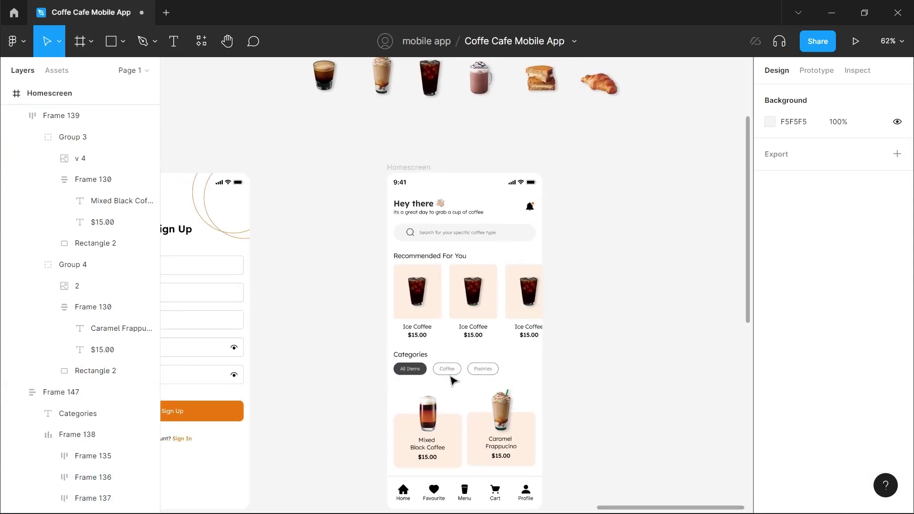
Copy the espresso glass image from the row of product pictures above the Homescreen frame.
scroll(453, 379, up, 1)
ctrl+scroll(489, 341, up, 4)
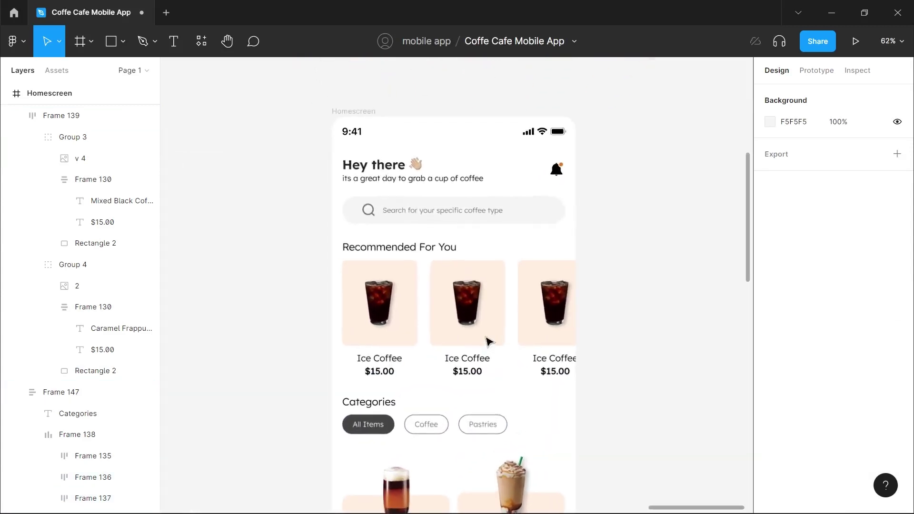
double_click(467, 313)
click(467, 314)
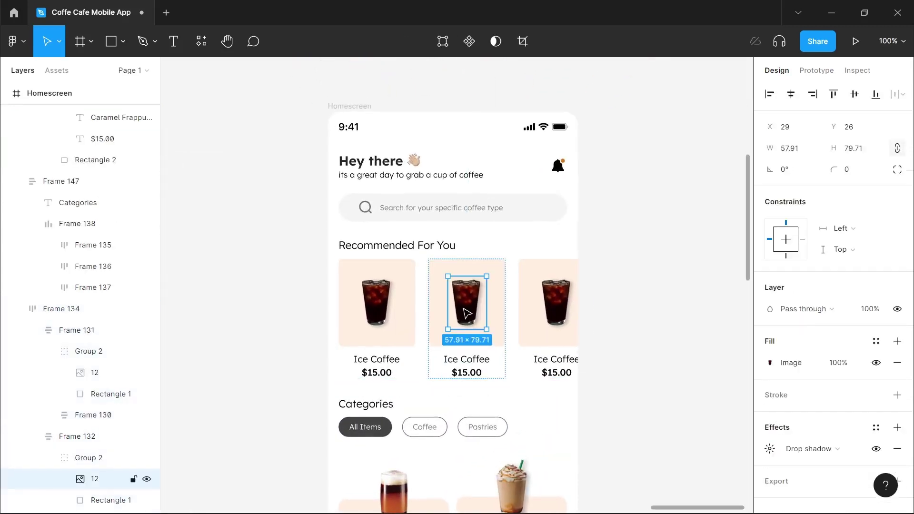
scroll(579, 303, up, 2)
ctrl+scroll(578, 301, down, 2)
scroll(578, 300, up, 2)
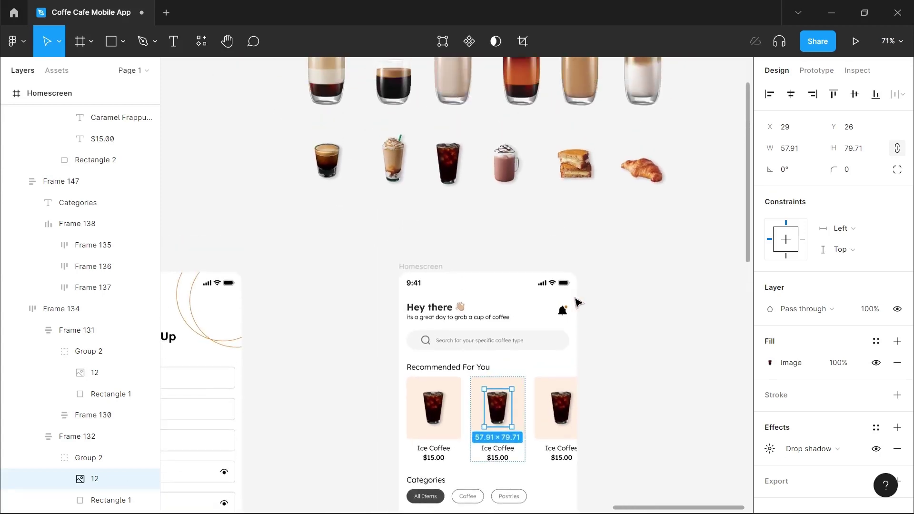
click(331, 174)
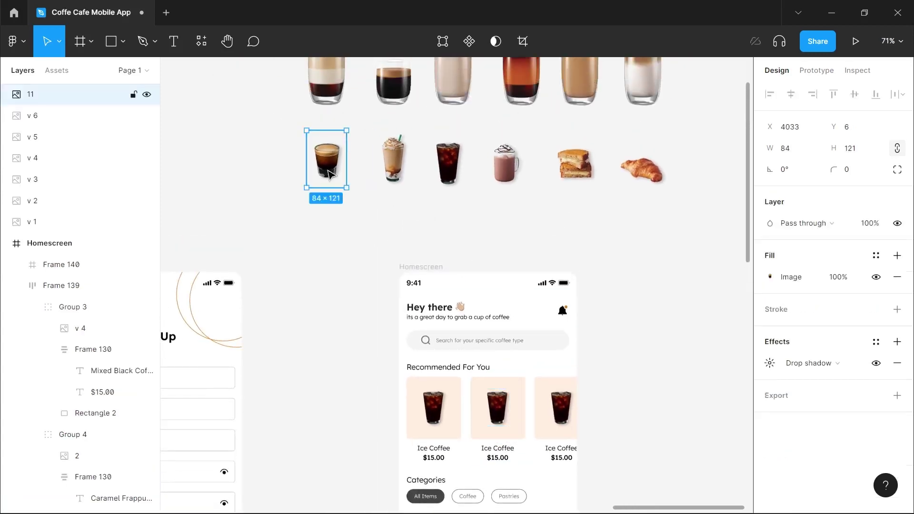
Replace the second Recommended For You card's drink image with the espresso glass, scaled to about 64 × 92 and centred on the card.
ctrl+scroll(502, 425, up, 5)
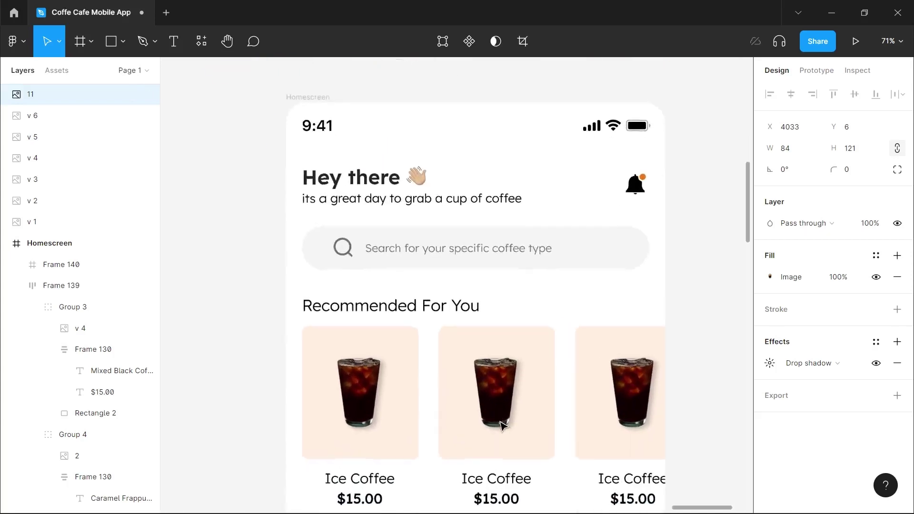
click(496, 384)
double_click(495, 383)
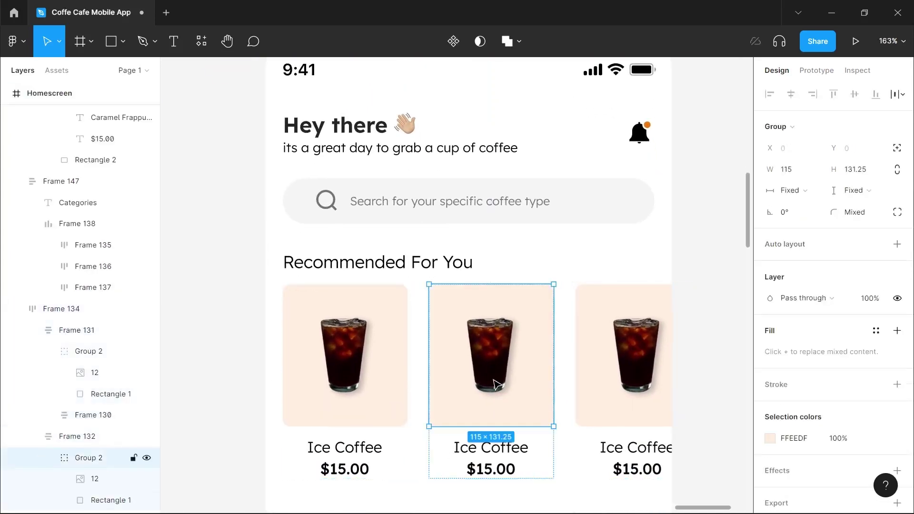
double_click(496, 383)
right_click(495, 384)
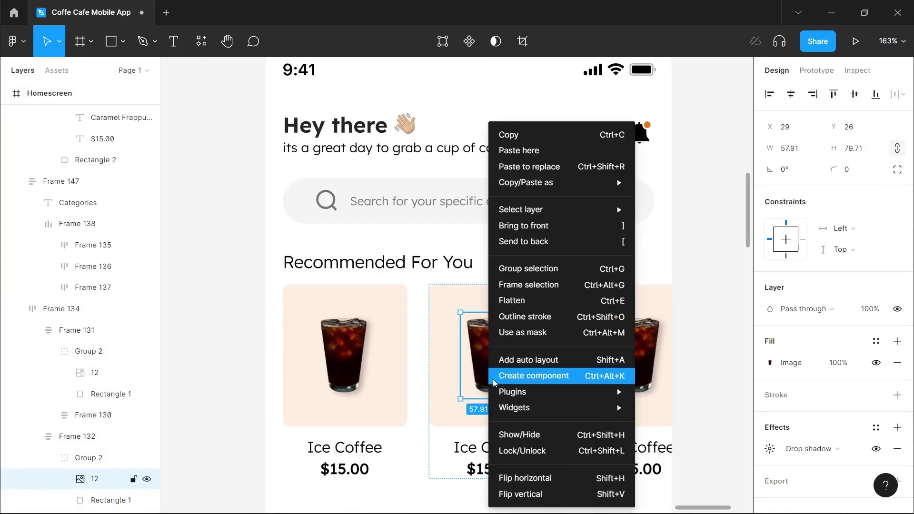
click(548, 168)
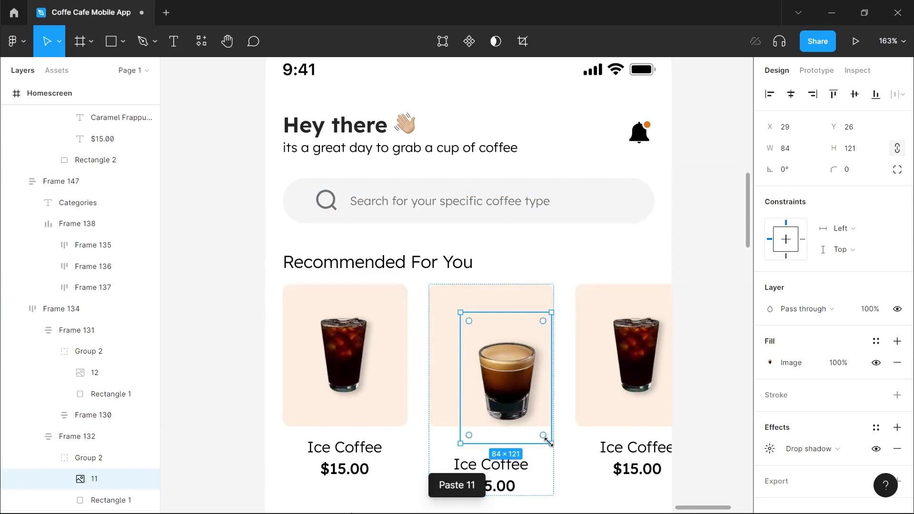
drag(549, 442, 499, 377)
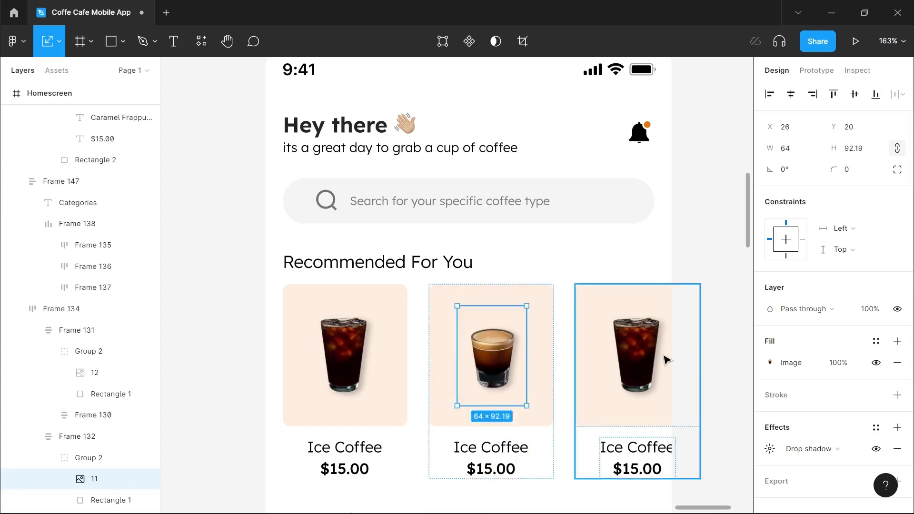
Replace the third Recommended For You card's ice coffee image with the sandwich picture from the row above the frame.
click(650, 358)
scroll(647, 357, down, 6)
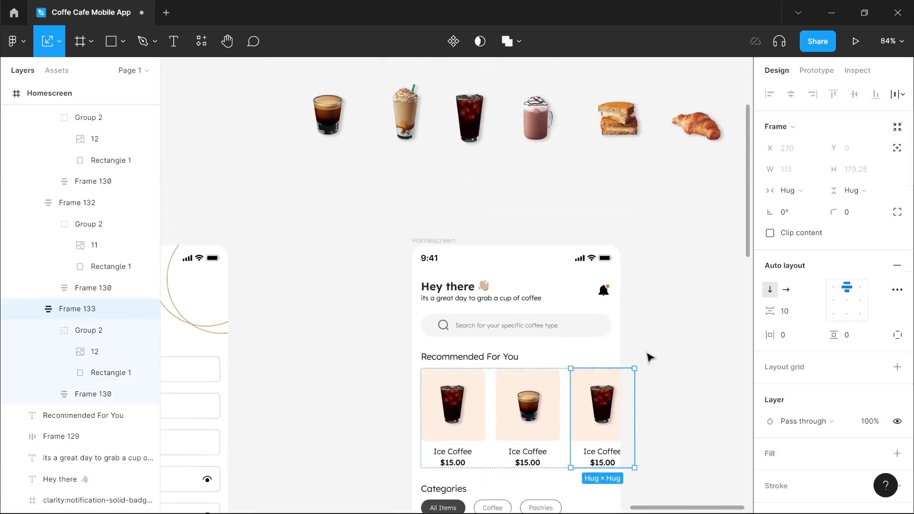
scroll(581, 215, up, 3)
click(575, 196)
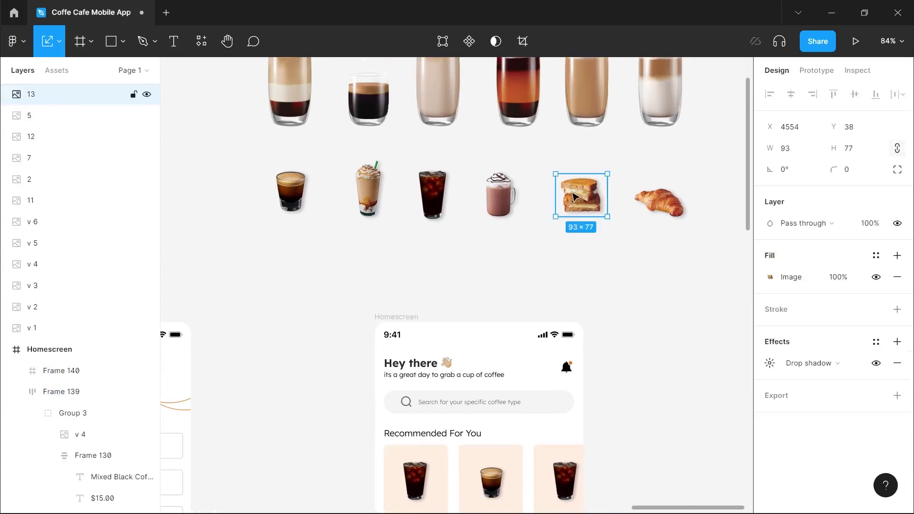
scroll(575, 197, down, 2)
scroll(555, 362, up, 5)
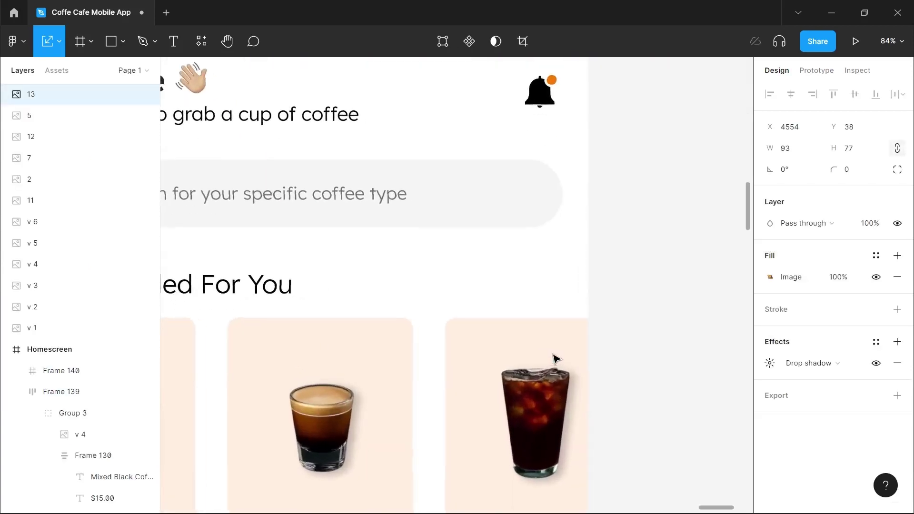
click(546, 422)
double_click(546, 421)
double_click(544, 421)
right_click(543, 419)
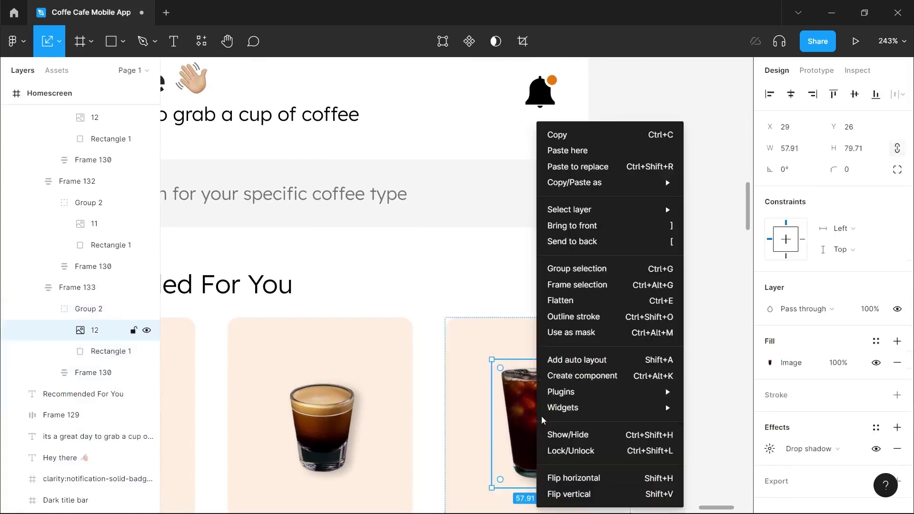
click(588, 168)
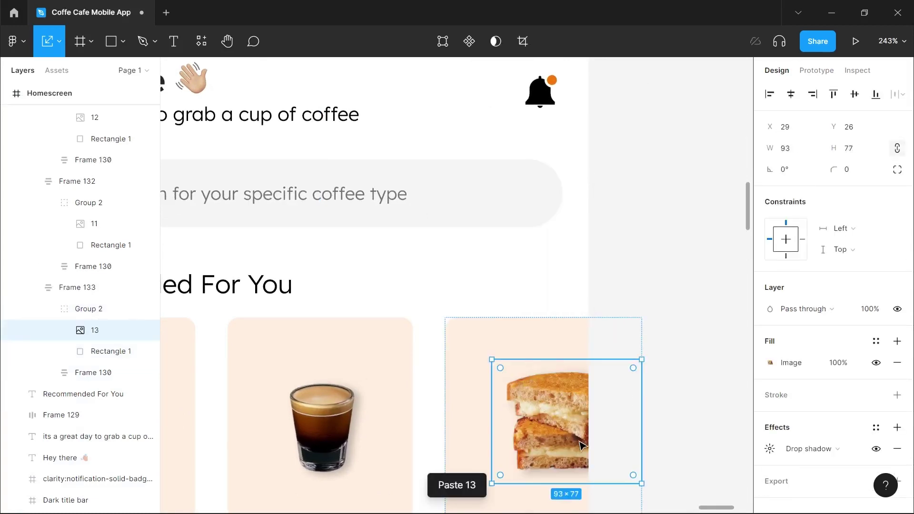
Scale the sandwich image down to about 63 × 52 and position it at X 27, Y 40 in the third card.
scroll(581, 446, down, 2)
scroll(581, 446, right, 2)
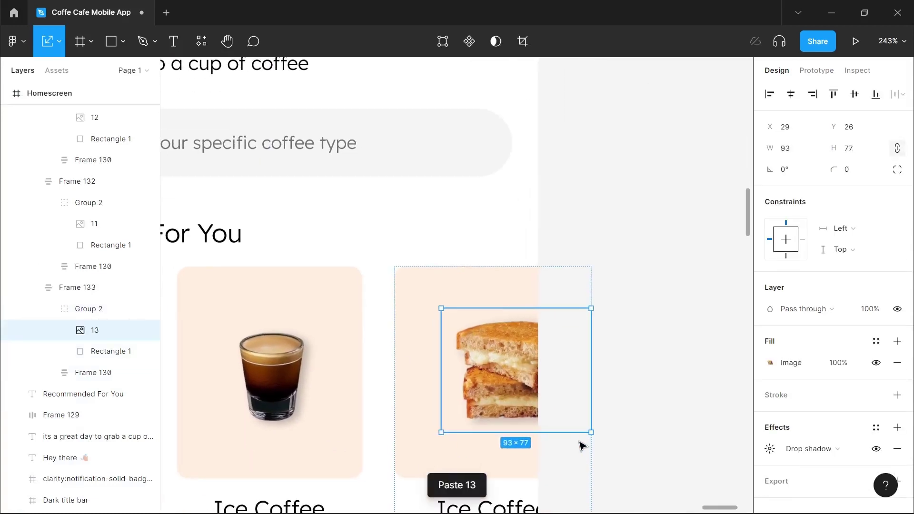
drag(592, 433, 512, 398)
scroll(512, 398, down, 5)
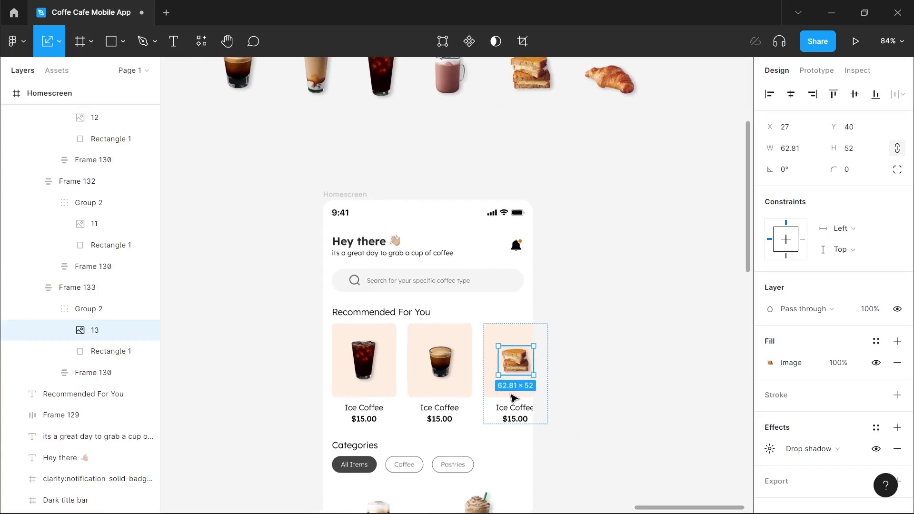
Change the product name on the second Recommended For You card to "Black Coffee".
scroll(514, 415, up, 5)
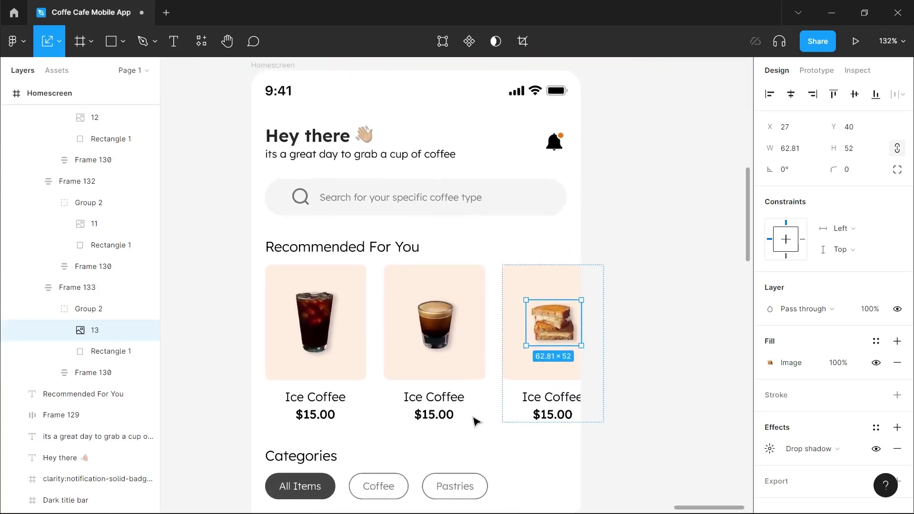
click(421, 402)
double_click(418, 400)
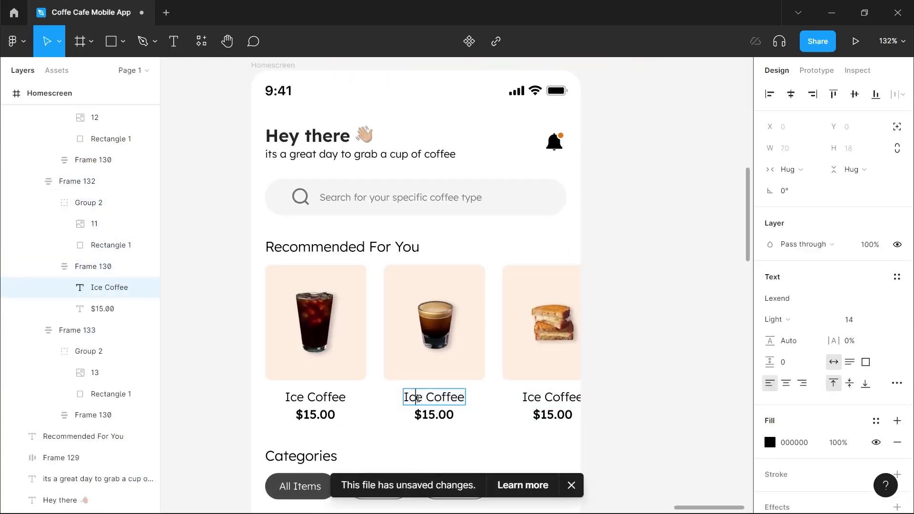
key(ctrl+a)
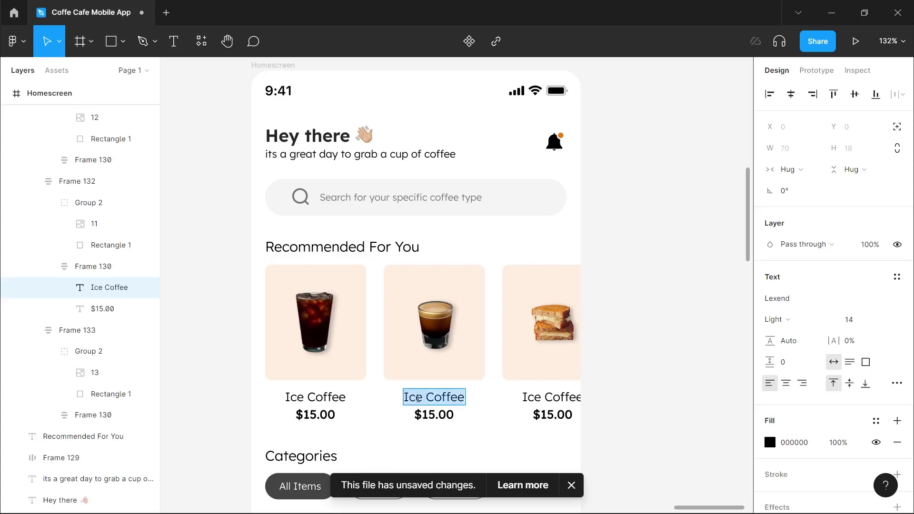
text(Black)
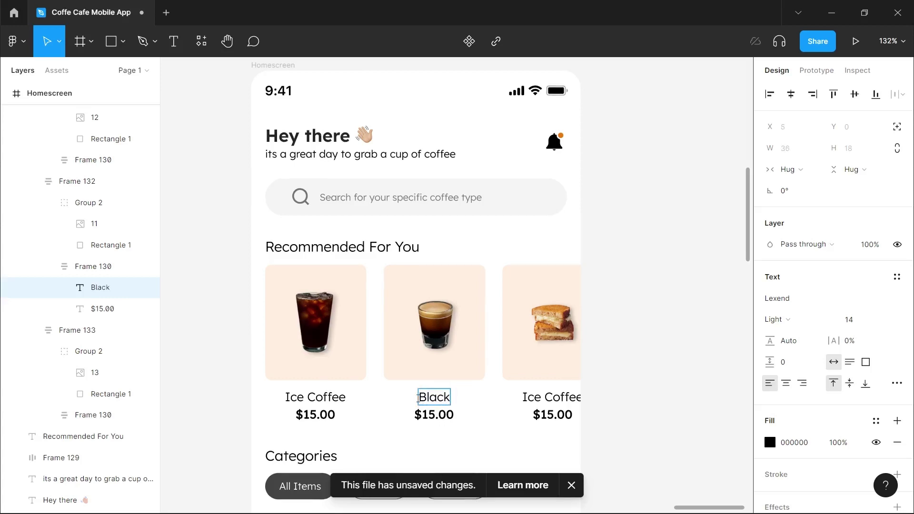
text( Coffee)
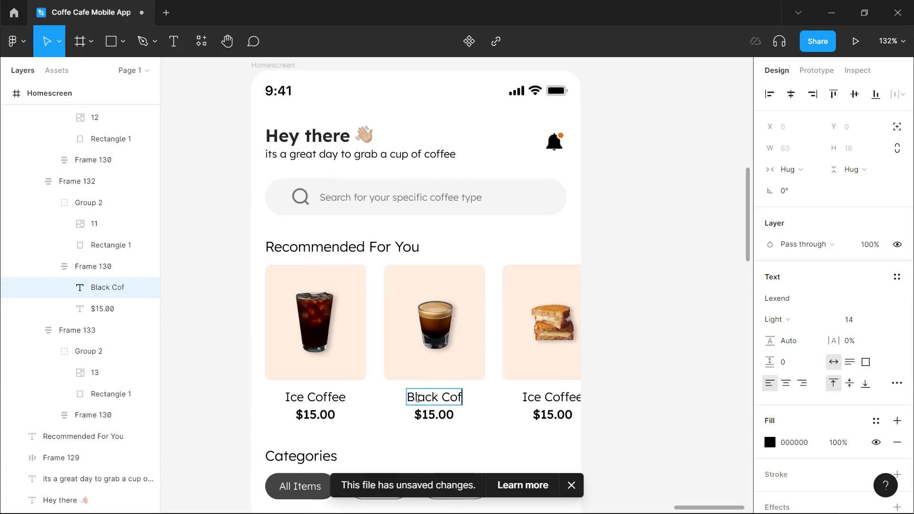
Change the product name on the third Recommended For You card to "Cheese Sandwish" and dismiss the unsaved-changes notice.
click(546, 398)
double_click(546, 397)
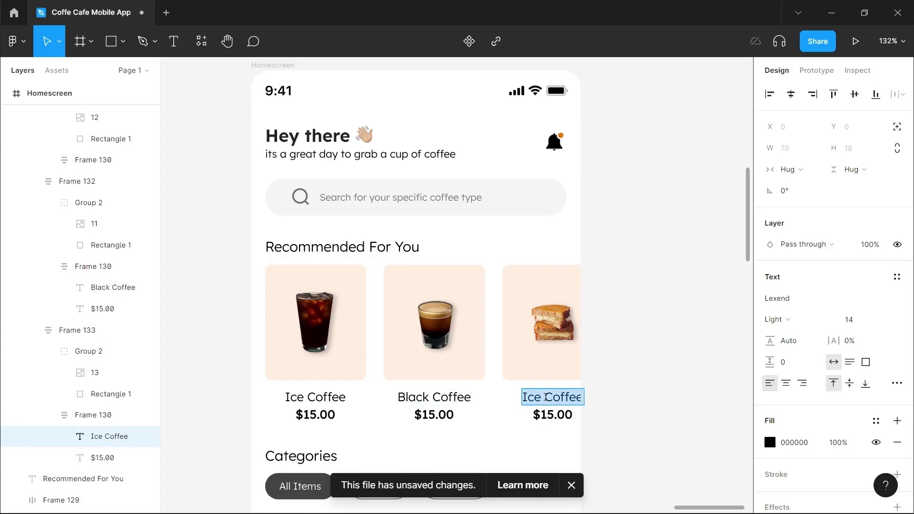
text(Chee)
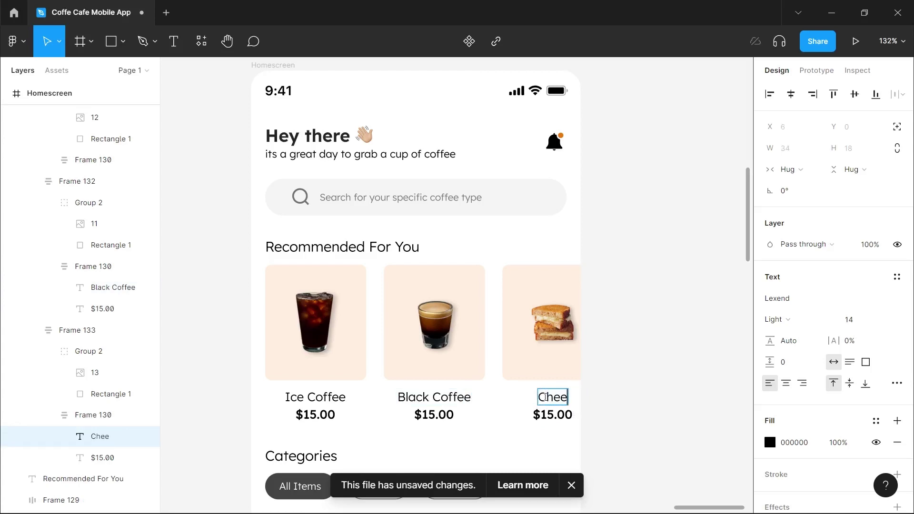
text(se San)
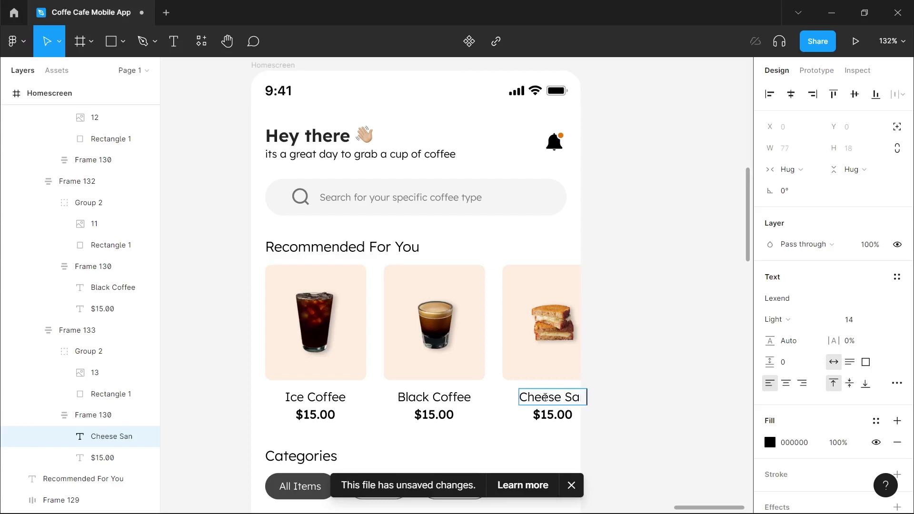
text(dwish)
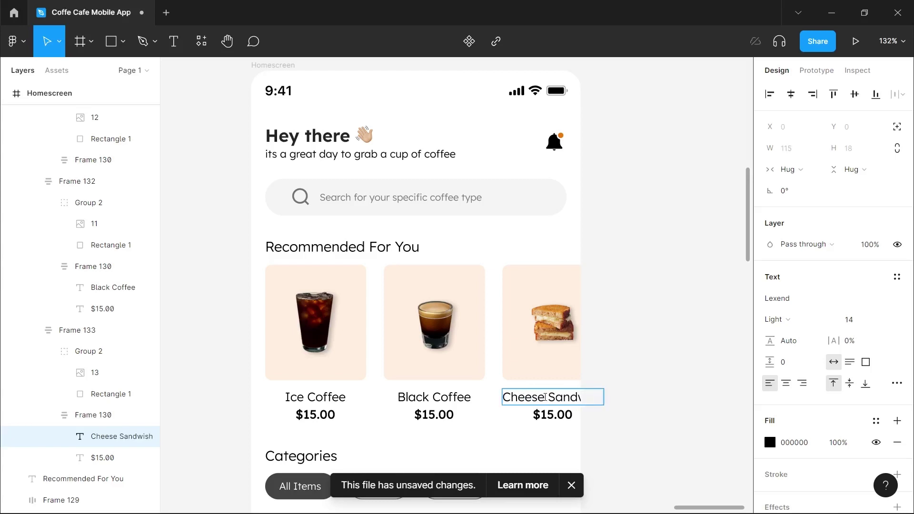
key(Escape)
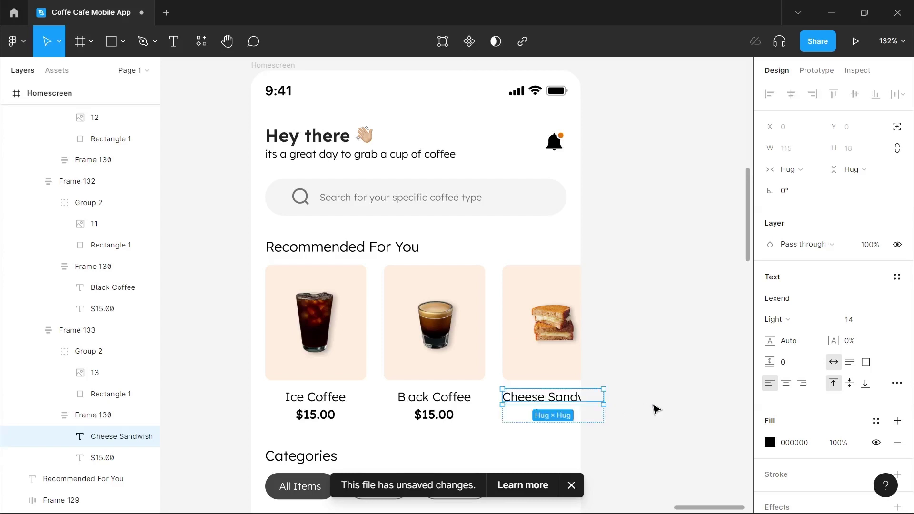
scroll(654, 430, down, 4)
click(652, 429)
scroll(652, 429, down, 3)
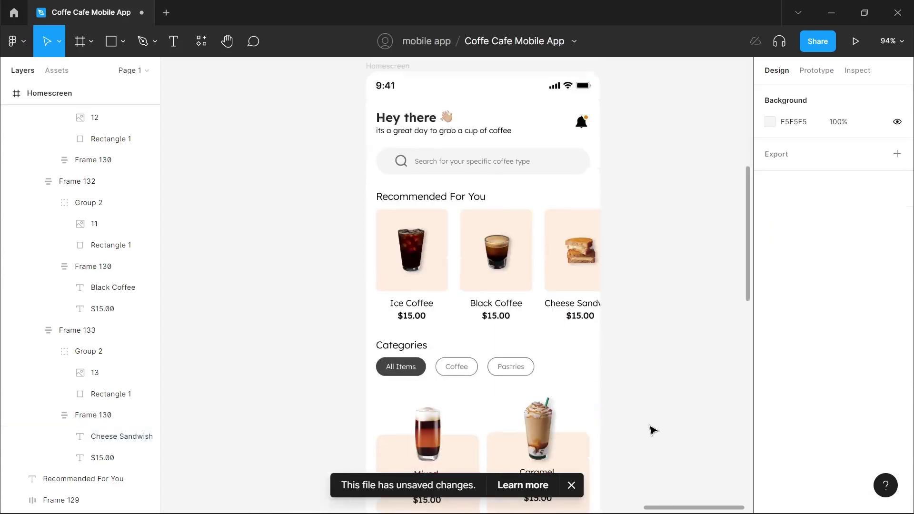
click(573, 485)
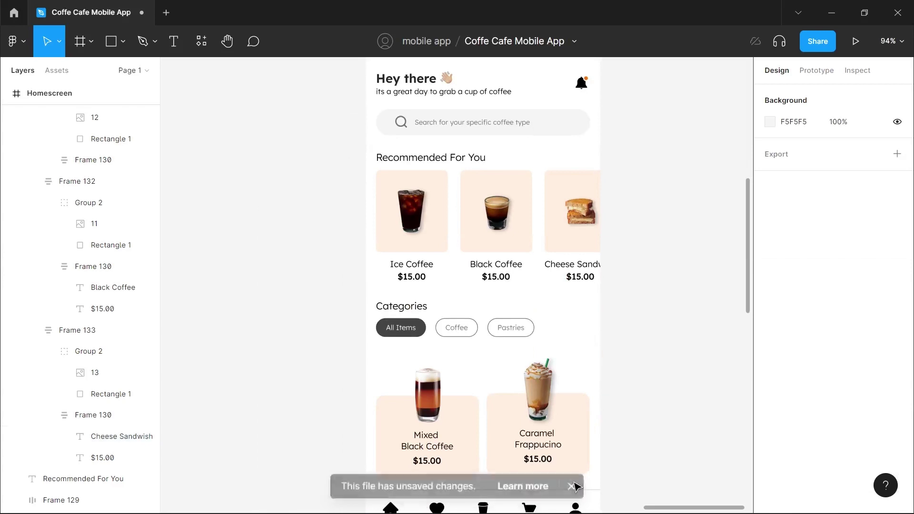
Inspect the Caramel Frappucino card's price text under Categories and review the overall Homescreen layout.
scroll(577, 486, down, 2)
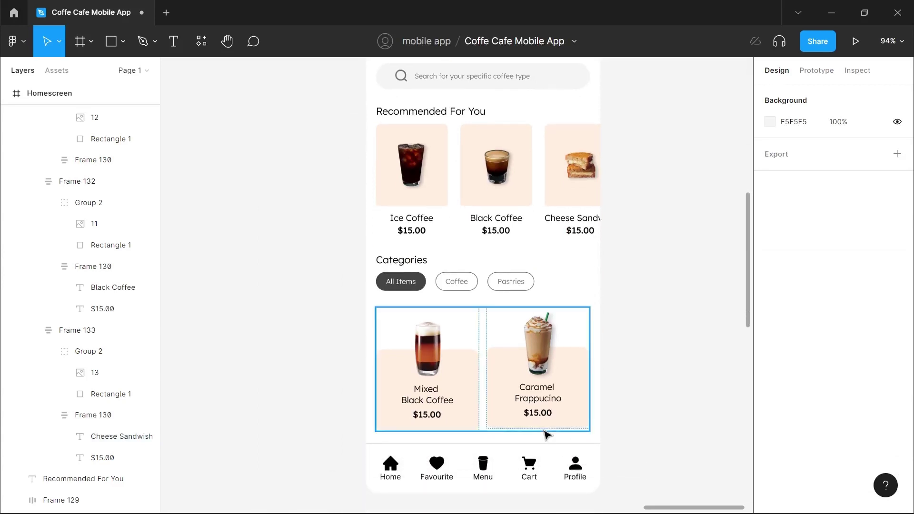
scroll(547, 434, up, 3)
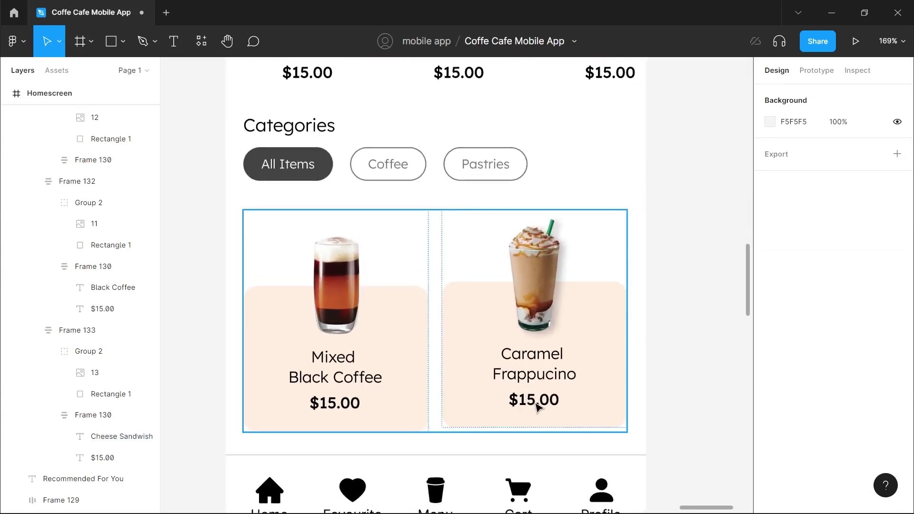
click(537, 407)
click(531, 405)
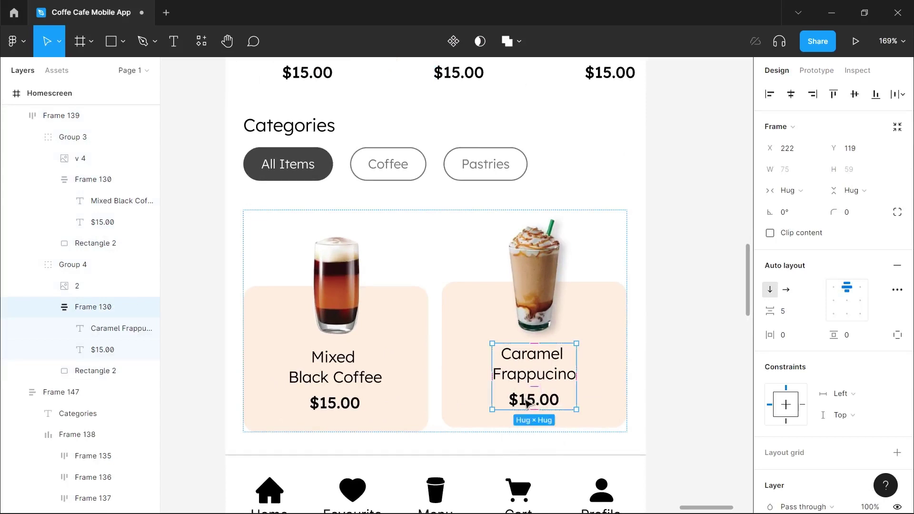
click(528, 404)
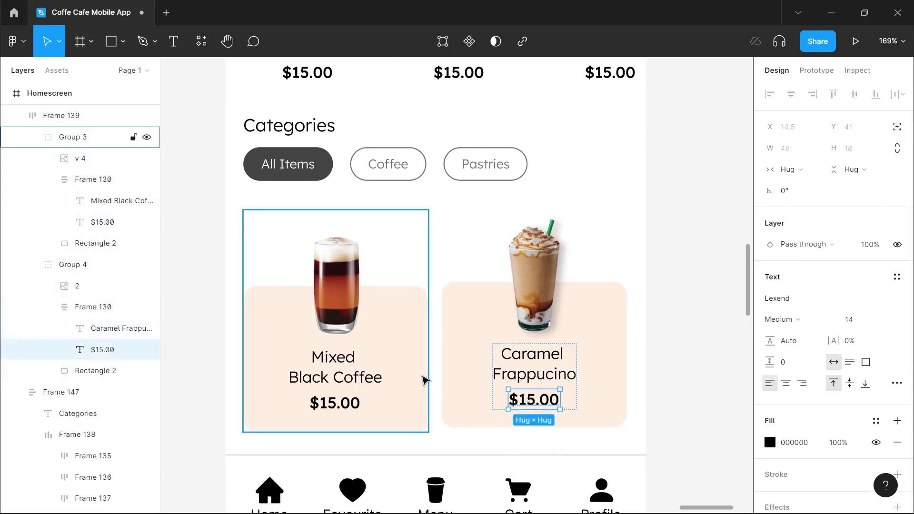
scroll(425, 380, down, 5)
scroll(431, 269, up, 1)
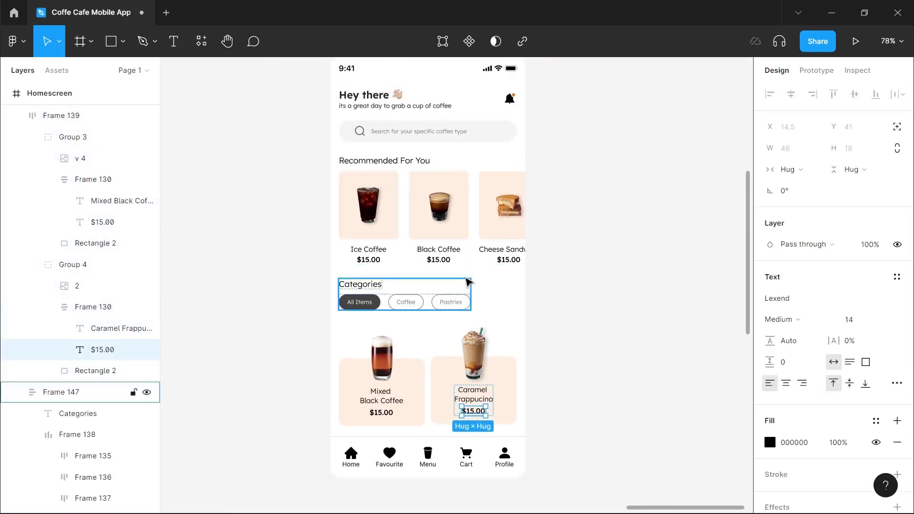
click(608, 300)
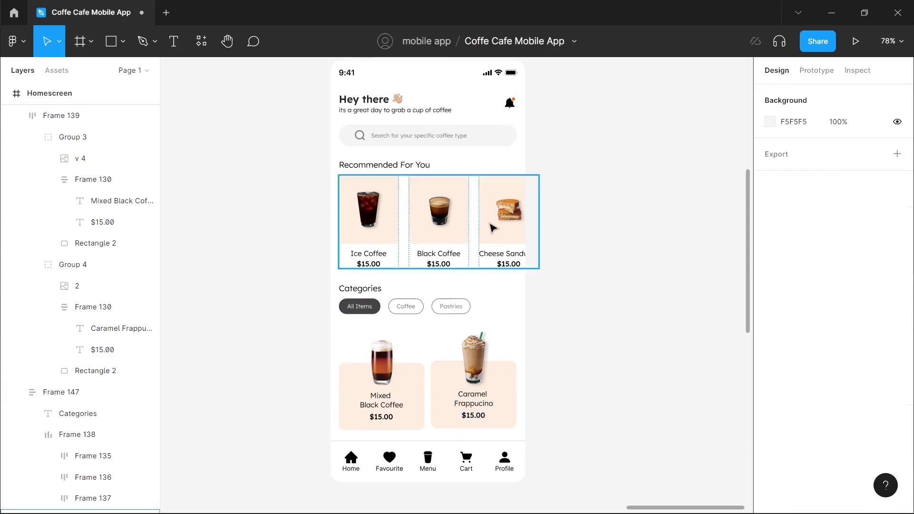
scroll(483, 222, down, 1)
scroll(482, 221, up, 1)
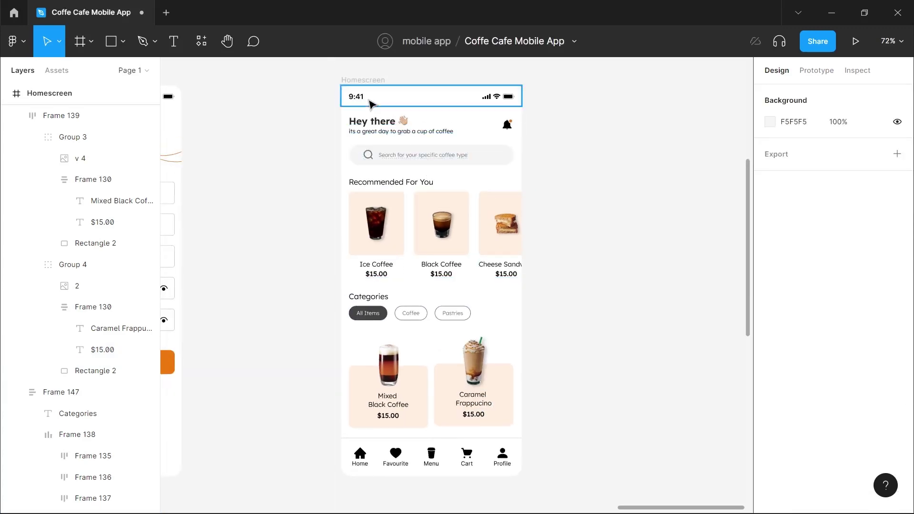